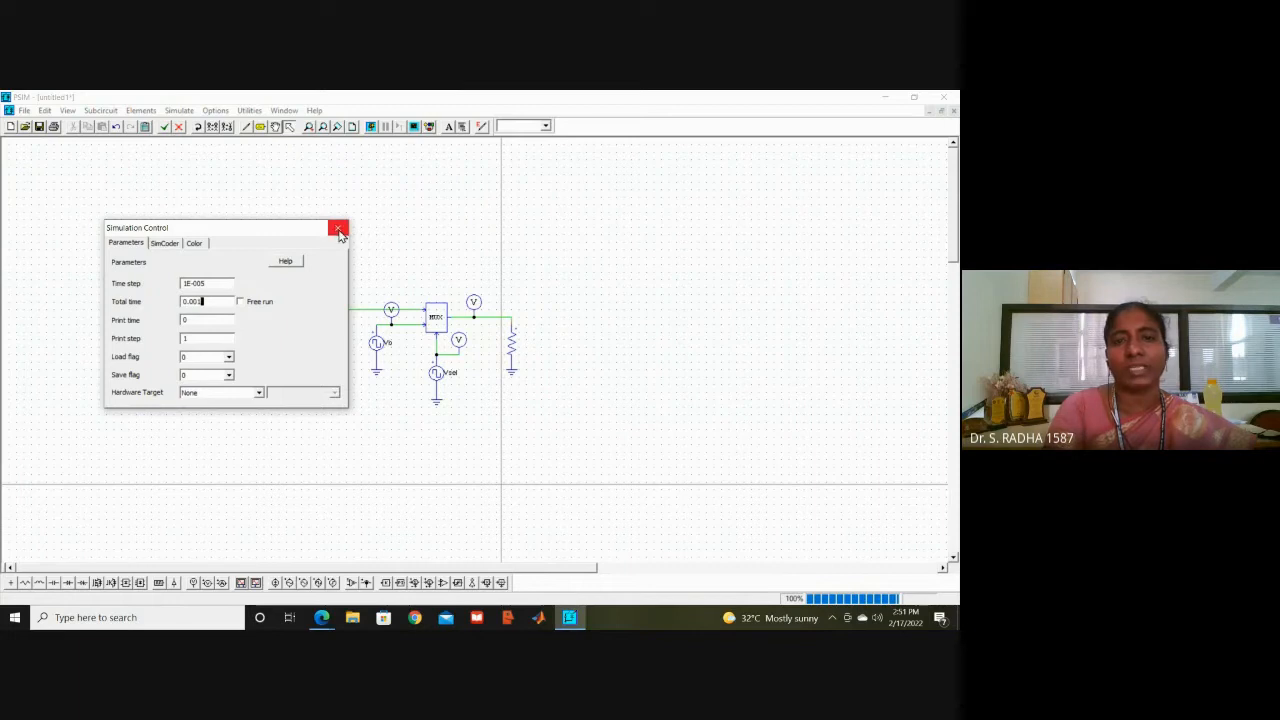
Step: Close the simulation control settings, run the simulation, and plot V4 in the waveform viewer
left_click(337, 227)
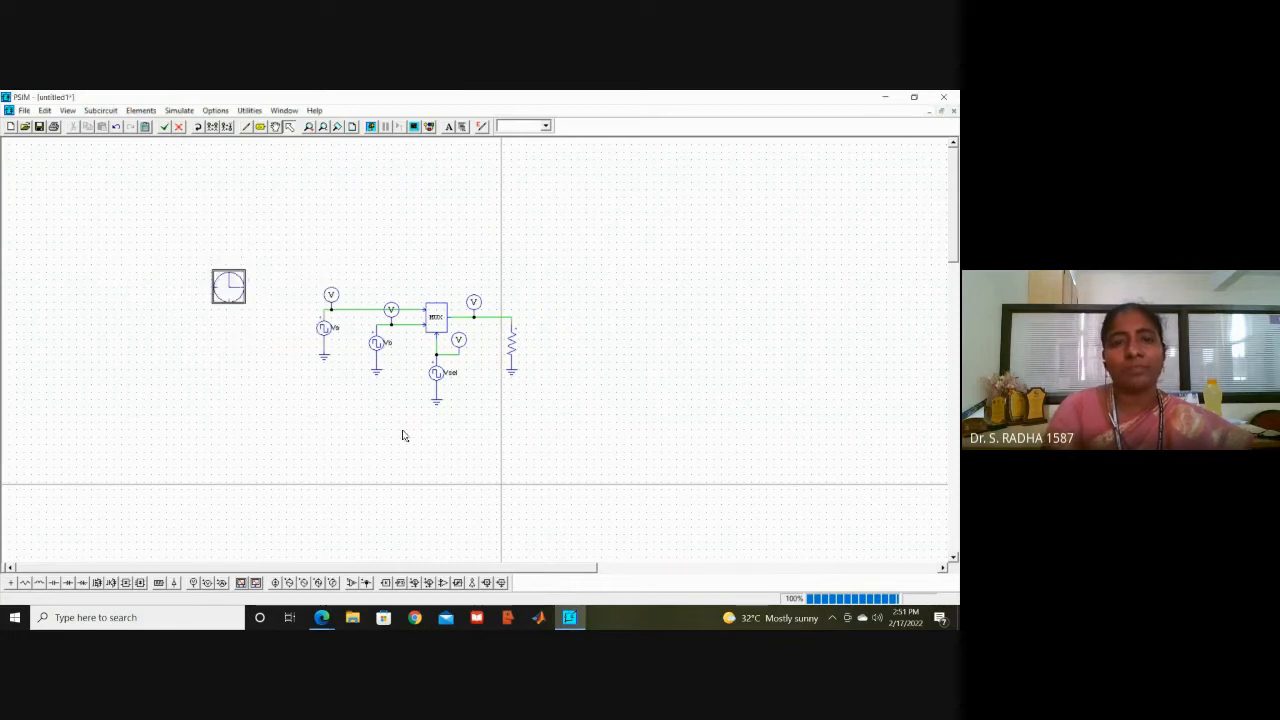
left_click(371, 127)
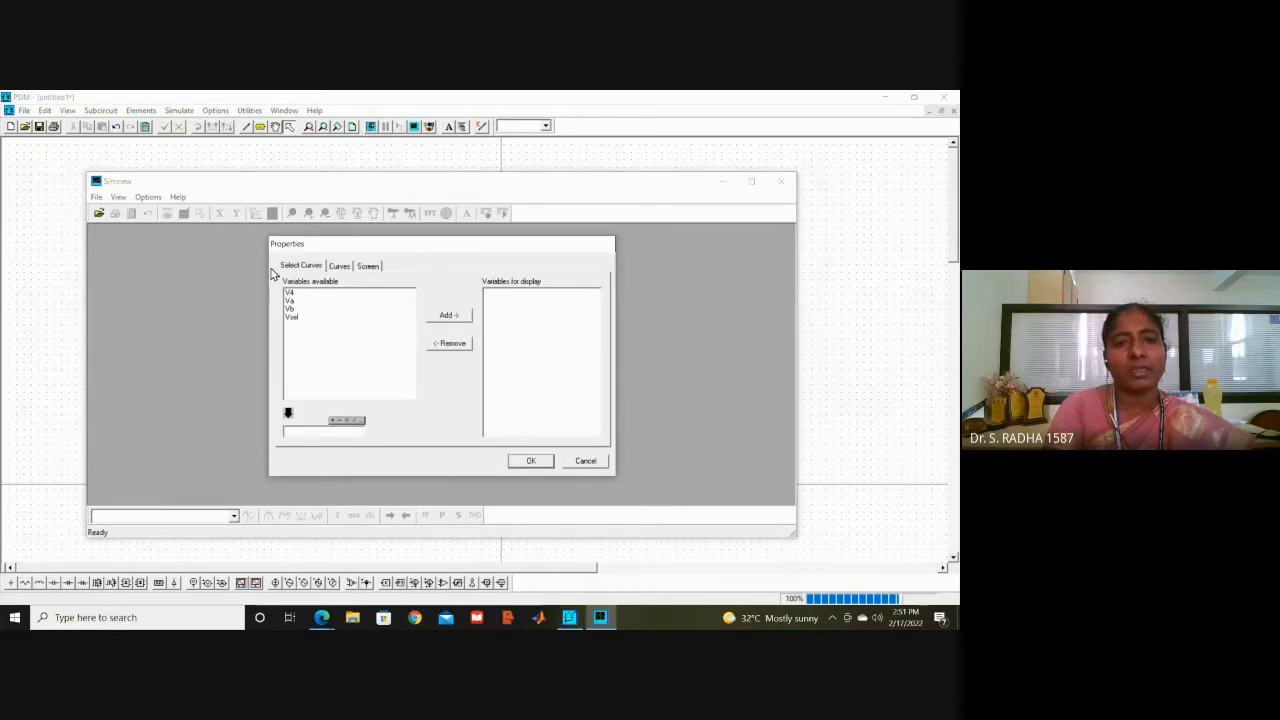
left_click(290, 293)
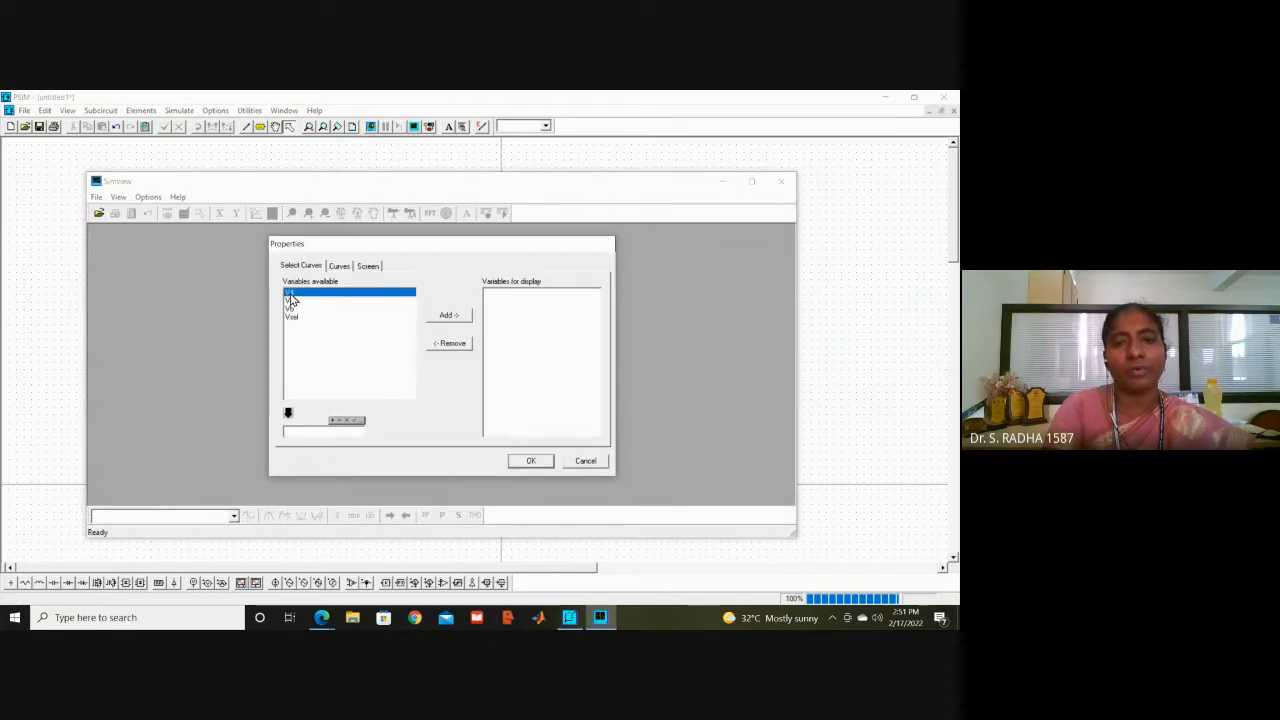
left_click(440, 317)
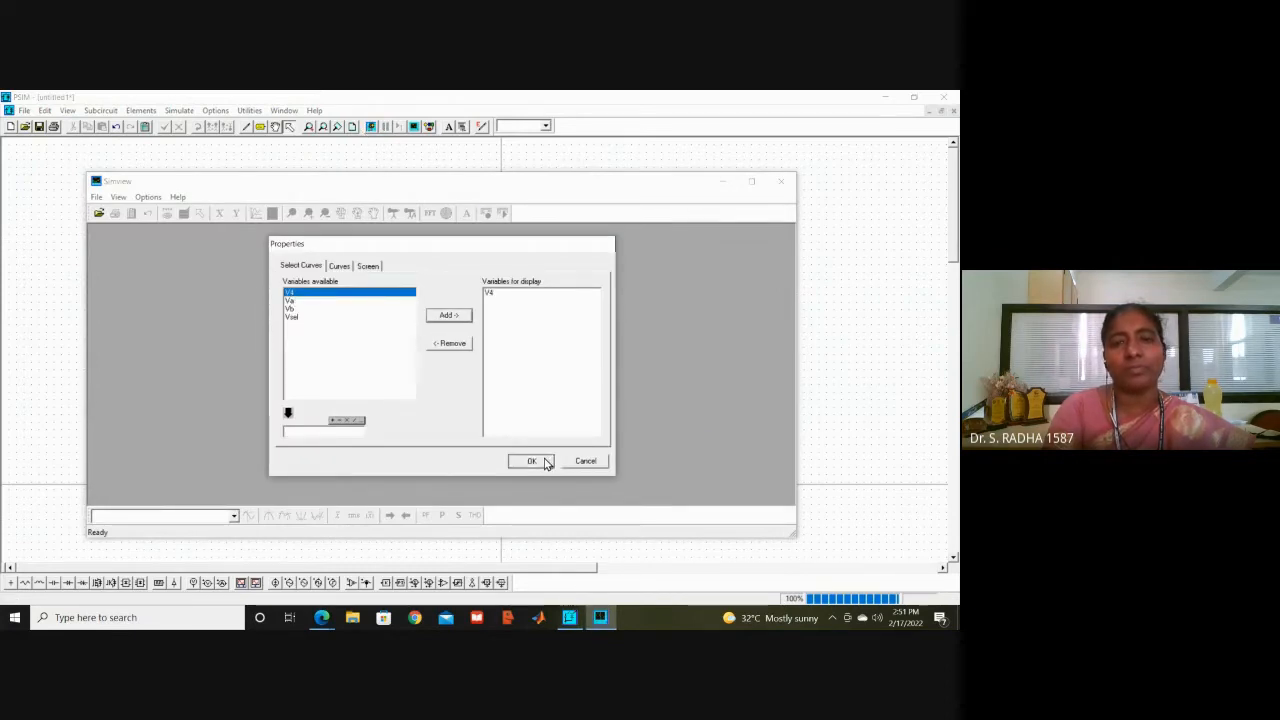
left_click(532, 461)
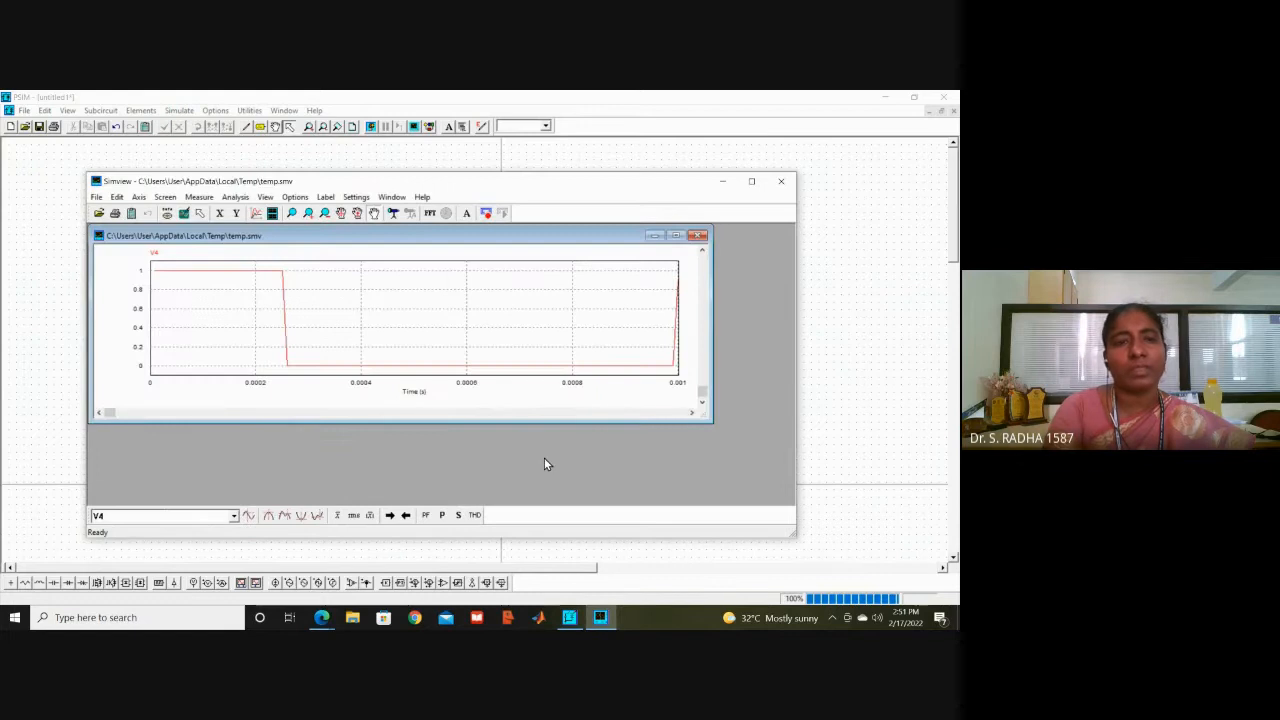
Step: Add two separate plot screens below V4, one showing Va and one showing Vb
left_click(272, 214)
left_click(291, 303)
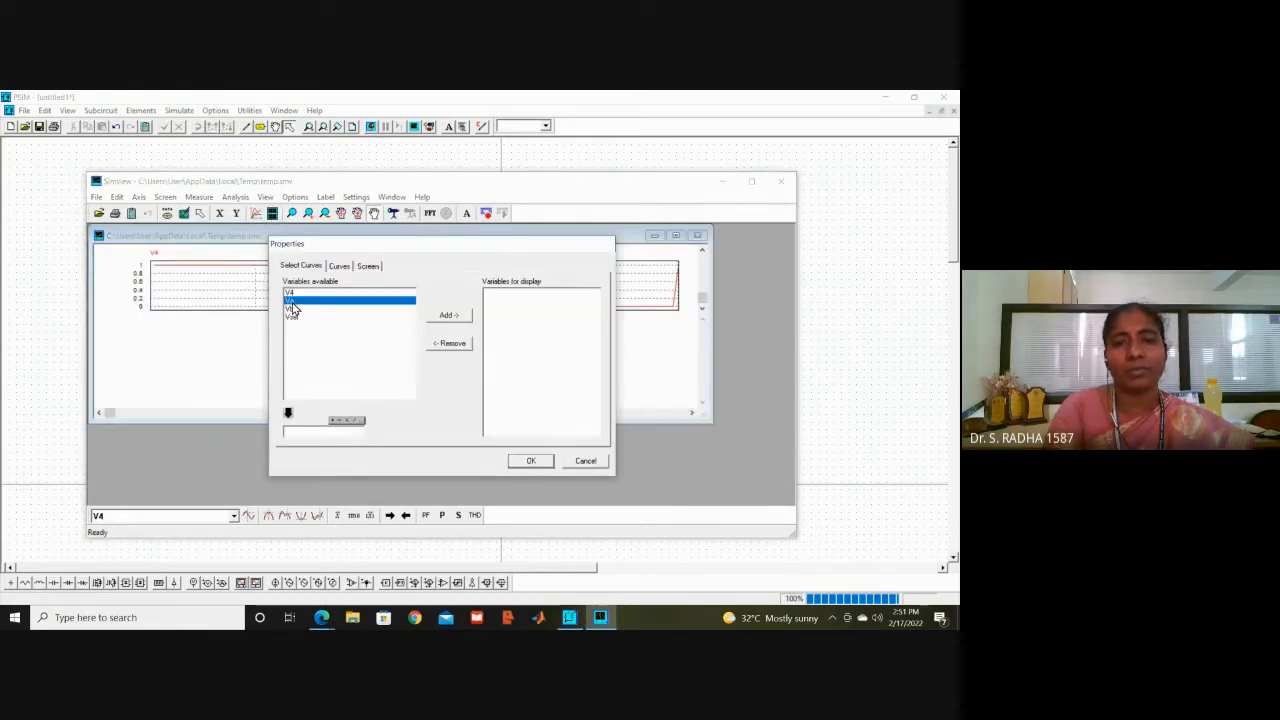
left_click(447, 316)
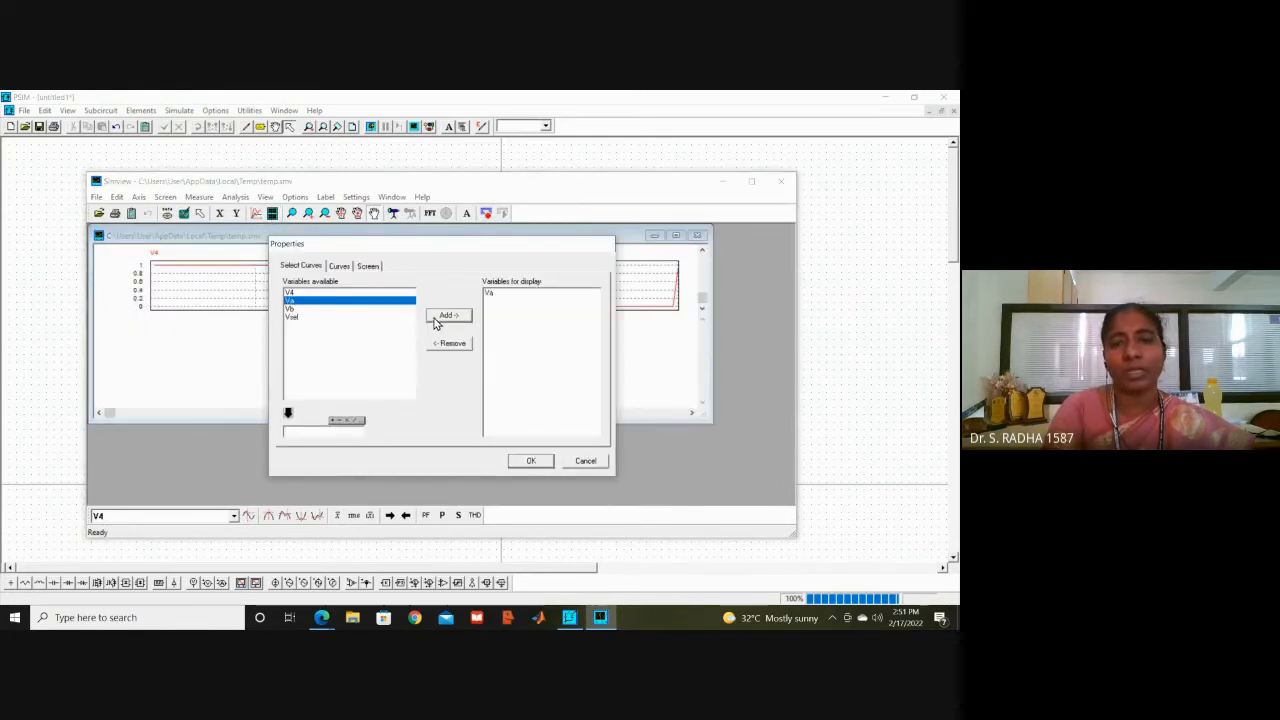
left_click(543, 462)
left_click(272, 214)
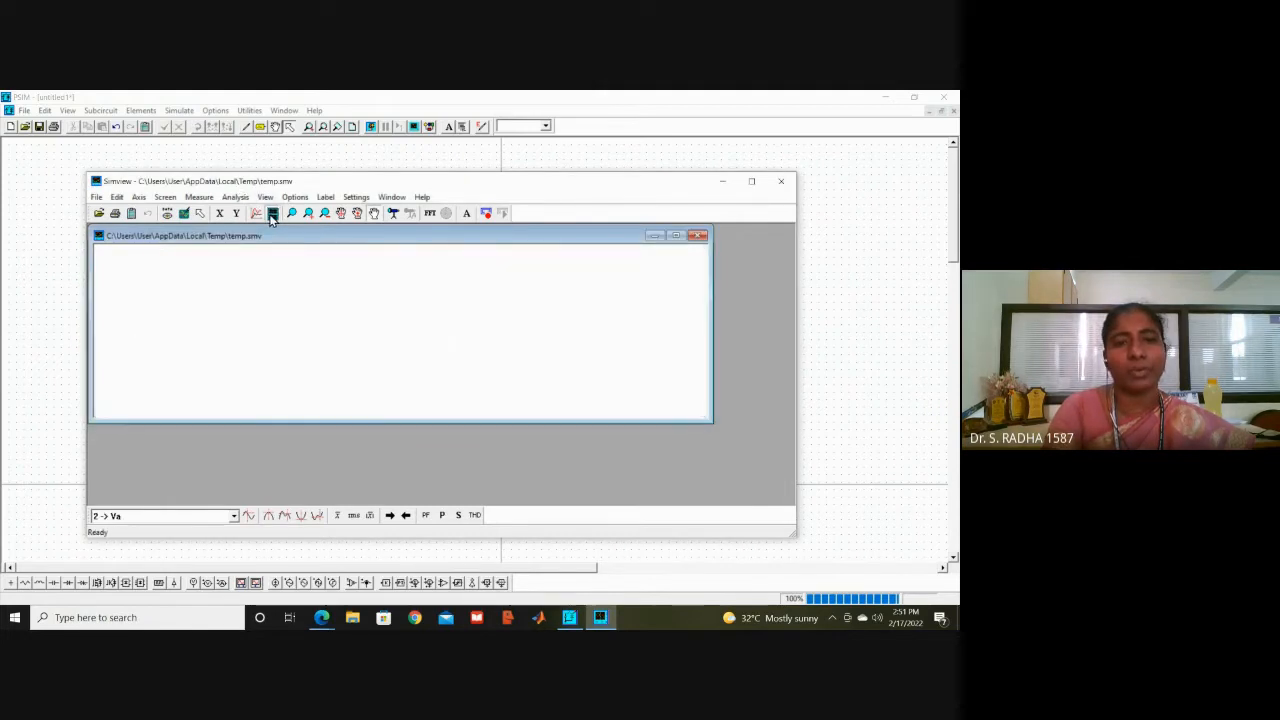
left_click(291, 310)
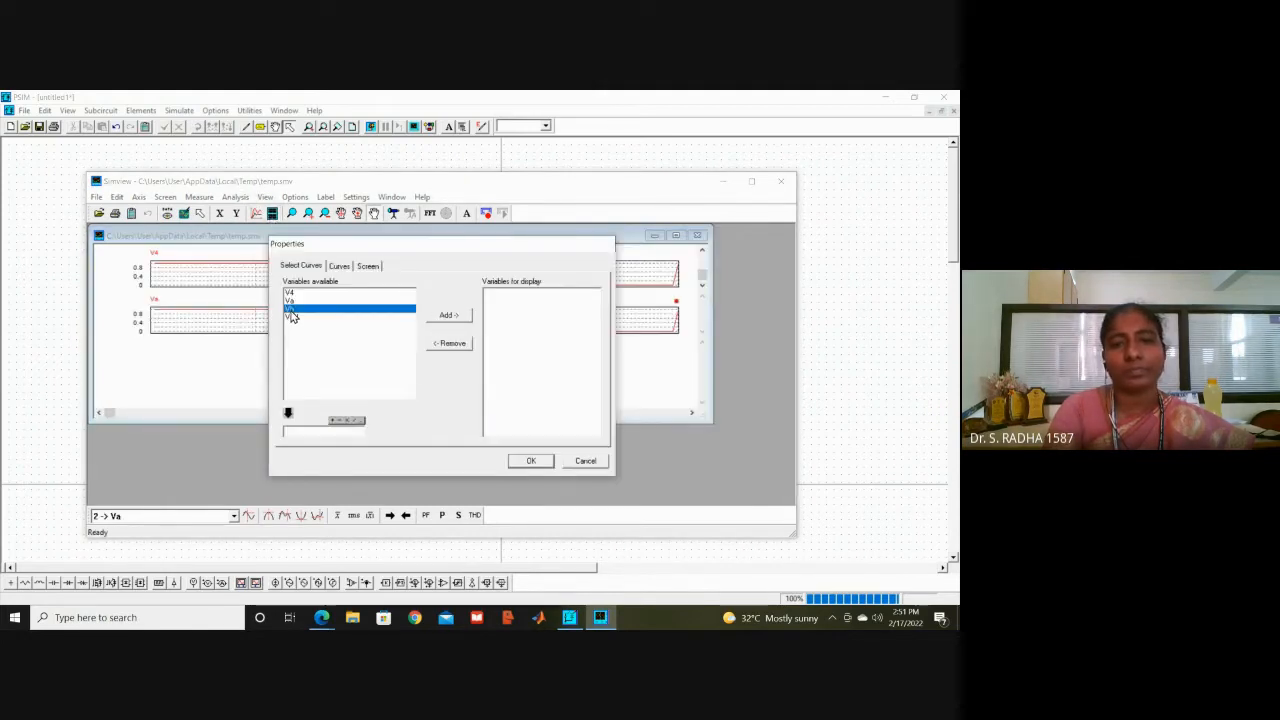
left_click(448, 316)
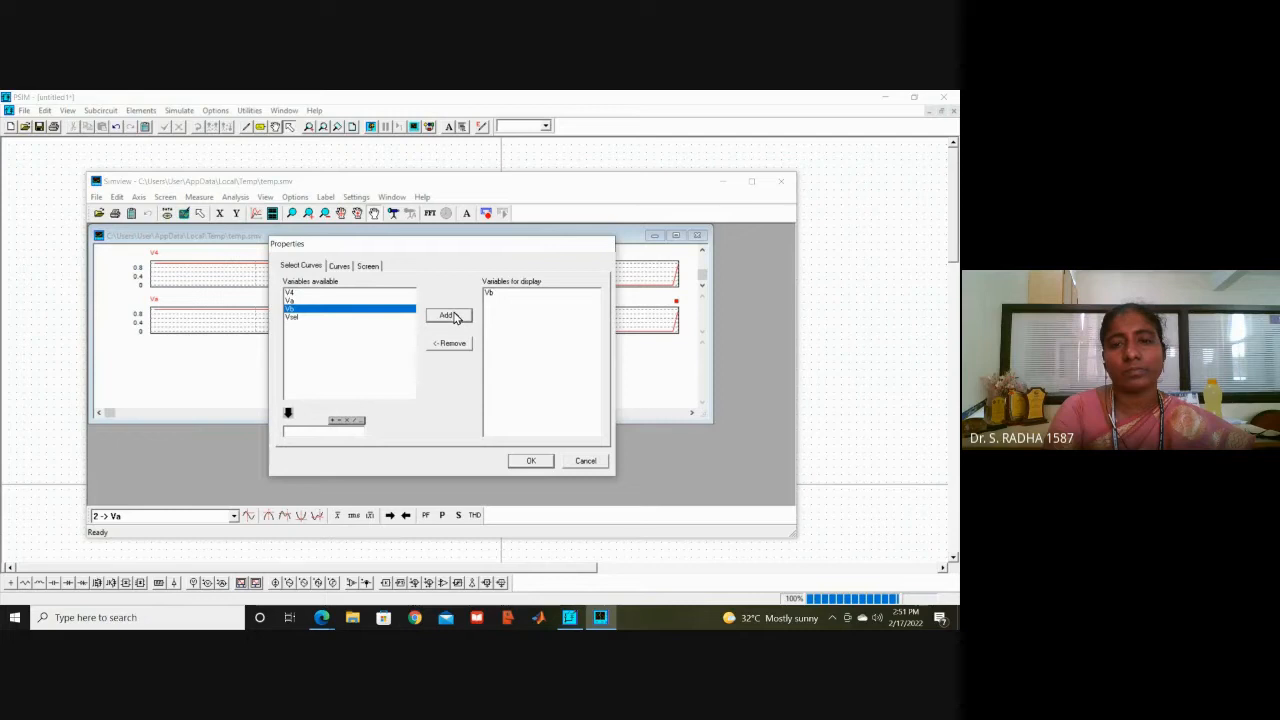
left_click(530, 461)
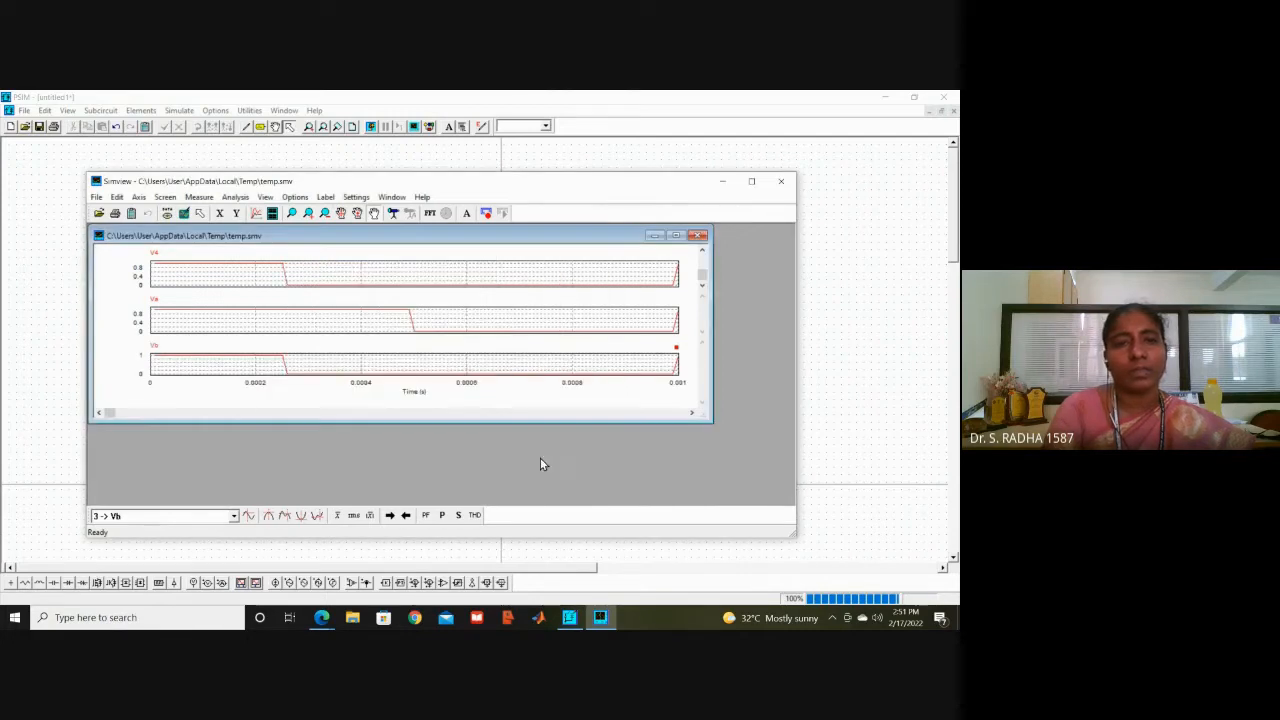
Step: Add another plot screen showing Vsel and maximize both the plot window and the waveform viewer
left_click(273, 214)
left_click(291, 318)
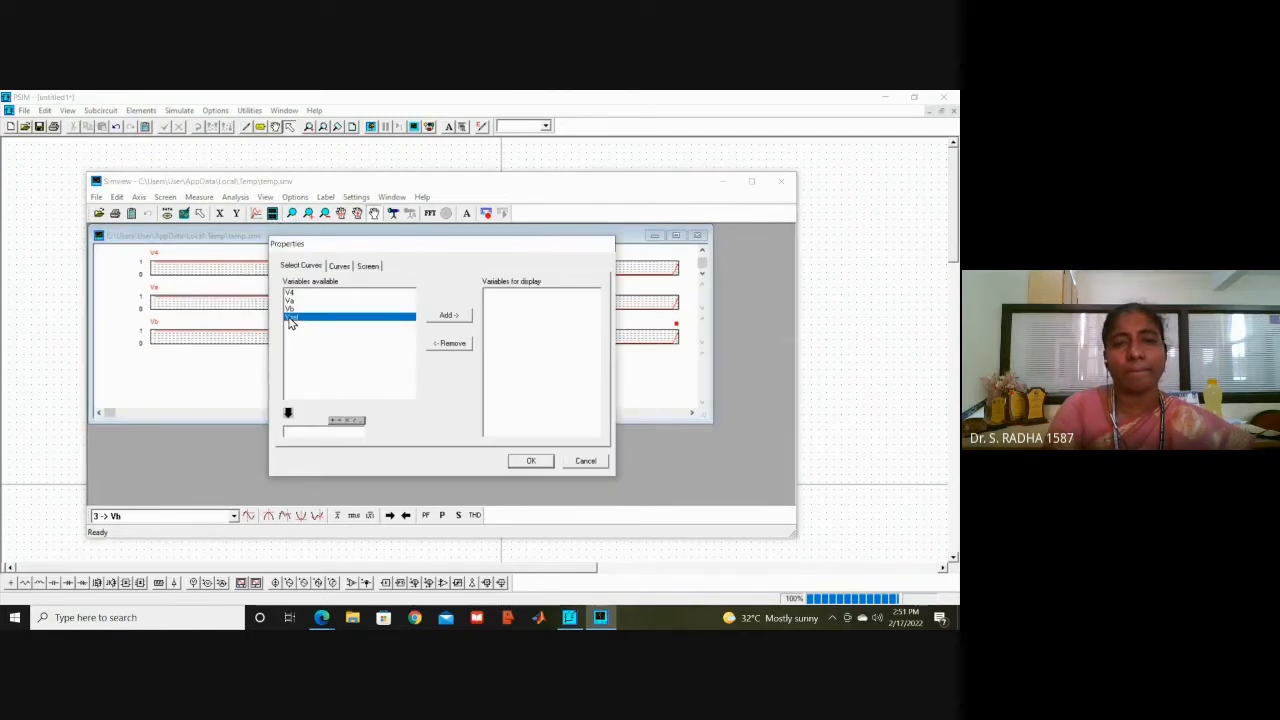
left_click(463, 317)
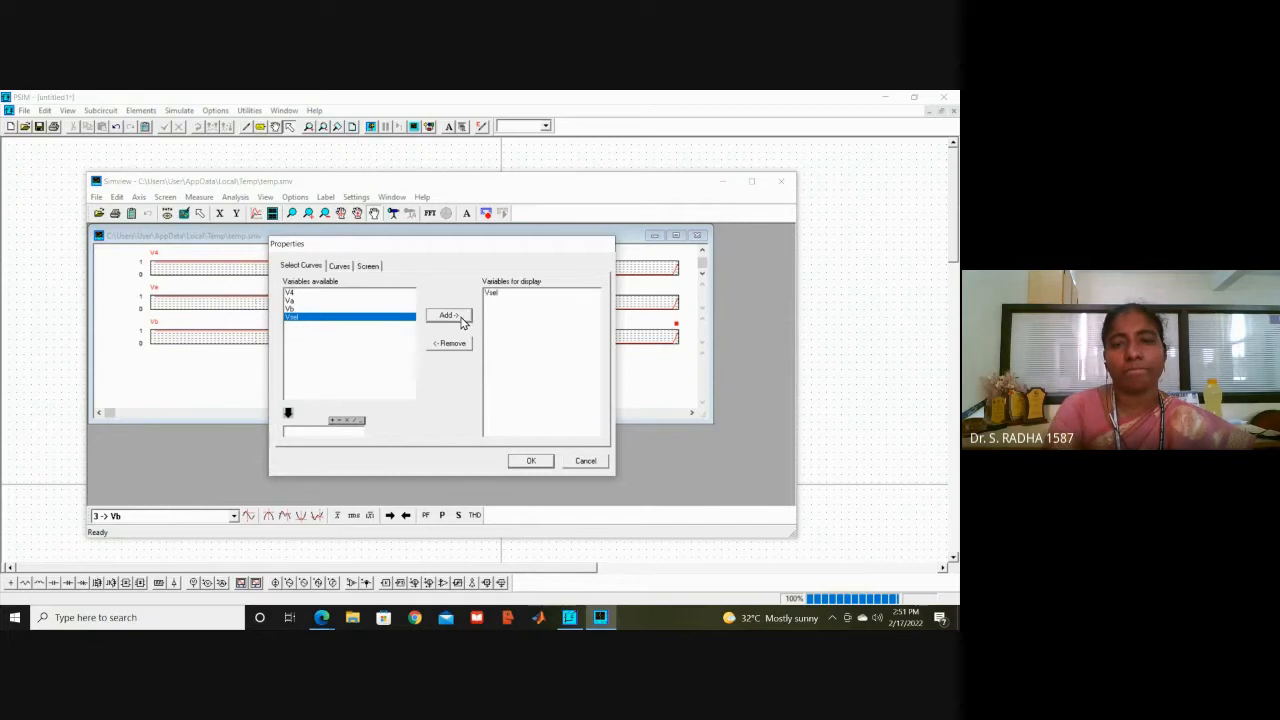
left_click(532, 461)
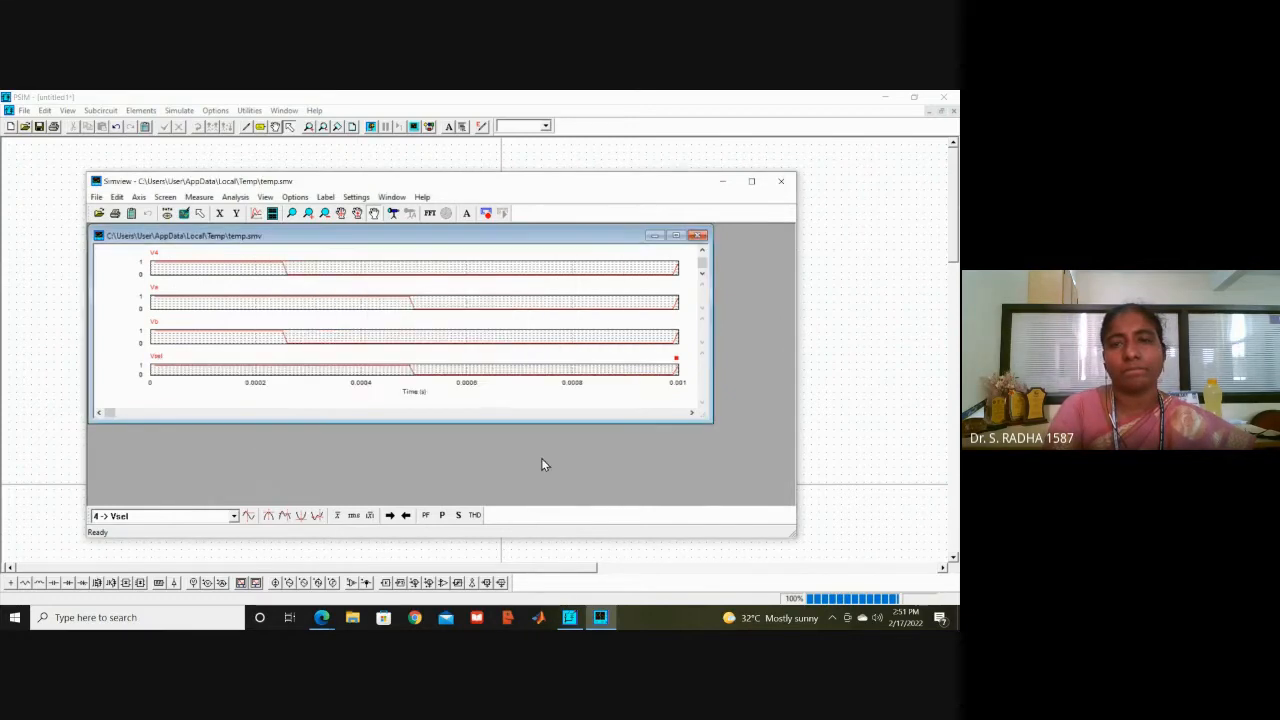
left_click(677, 238)
left_click(751, 182)
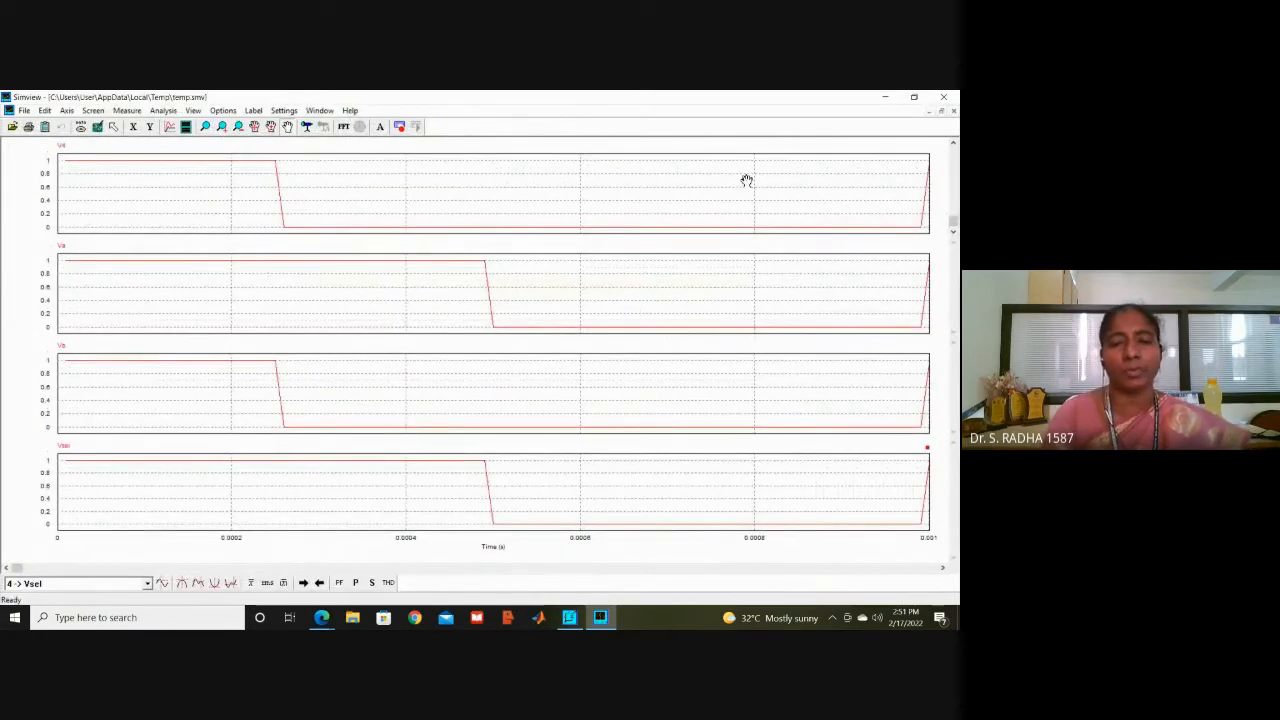
Step: Return to the PSIM schematic and review the settings of the simulation control and the Va and Vb square-wave sources
left_click(569, 617)
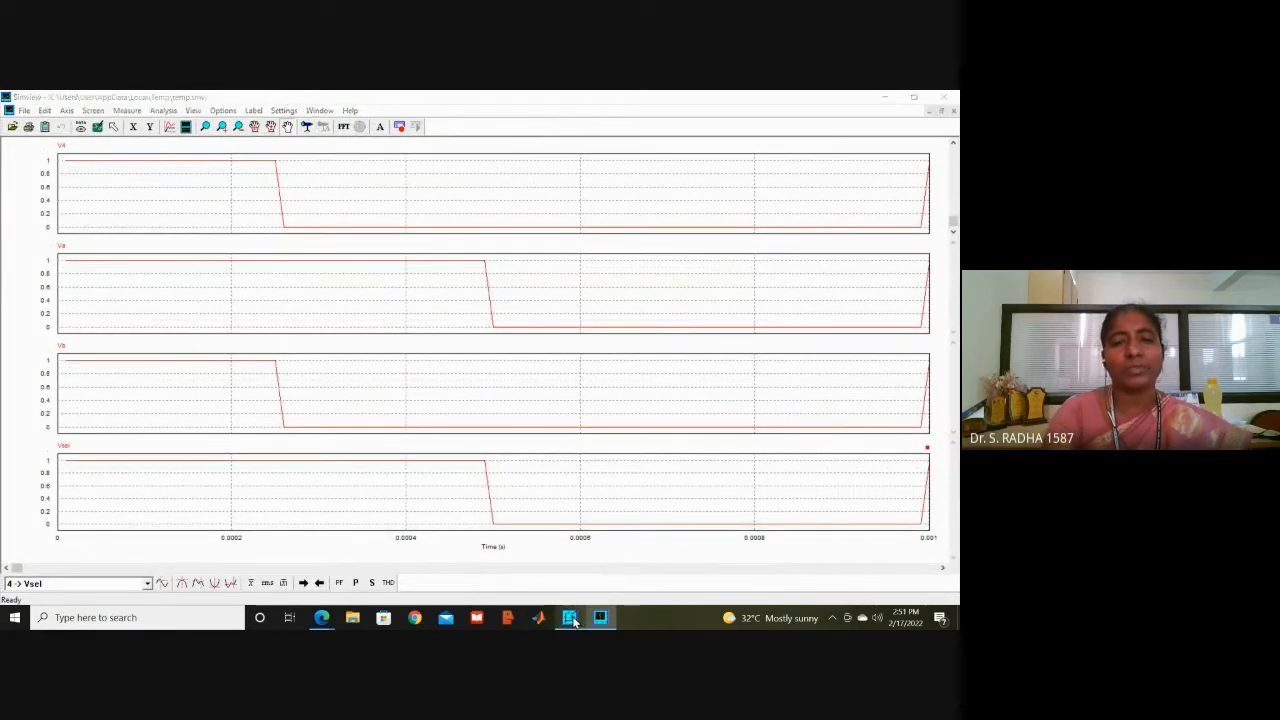
double_click(223, 286)
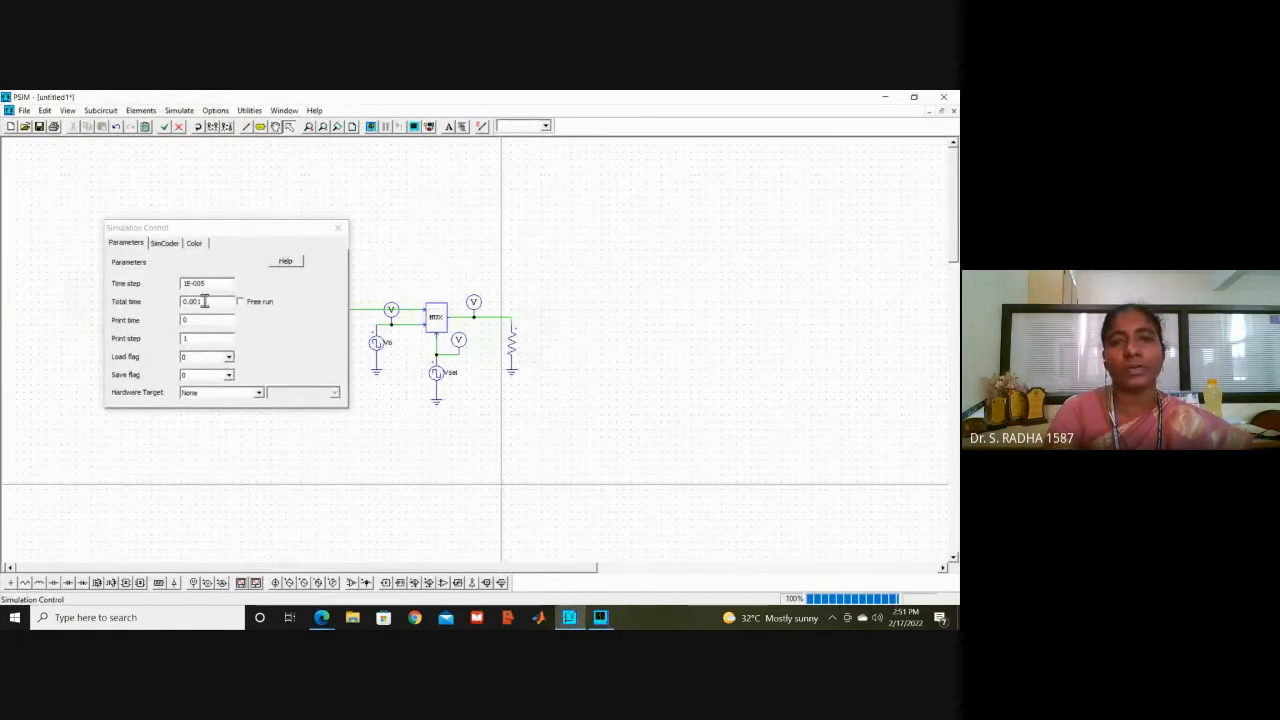
left_click(337, 228)
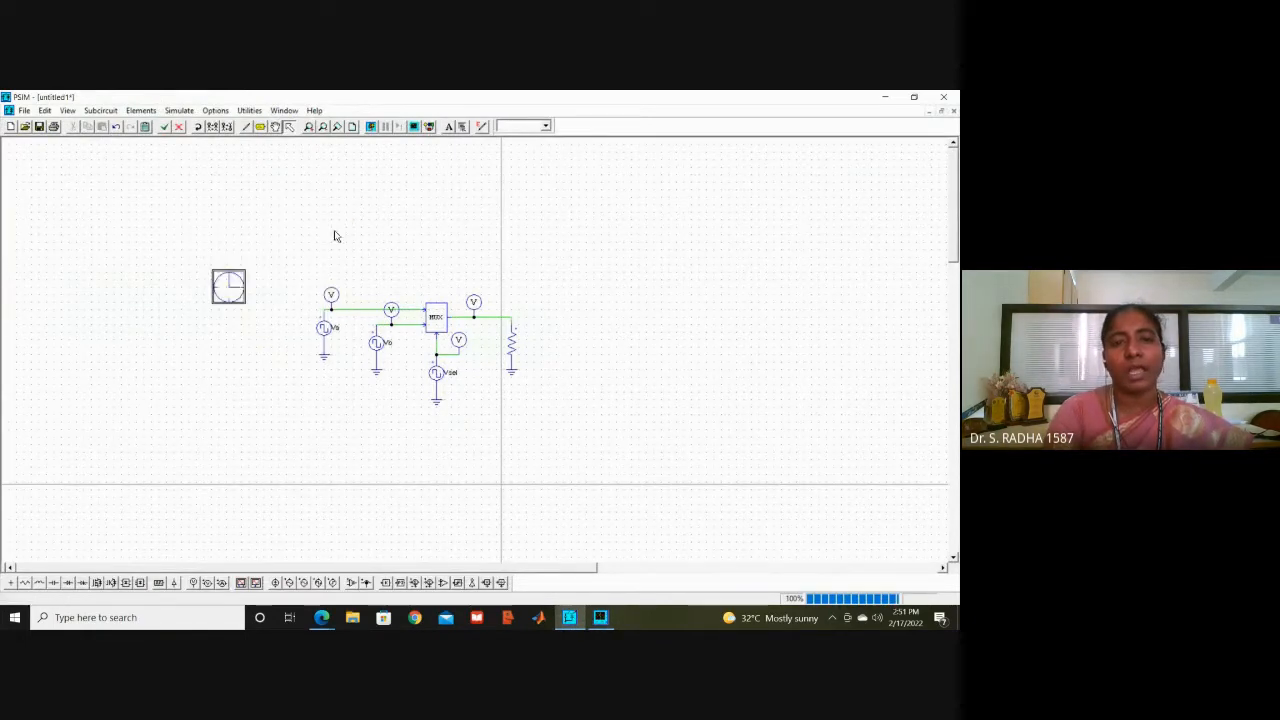
double_click(325, 331)
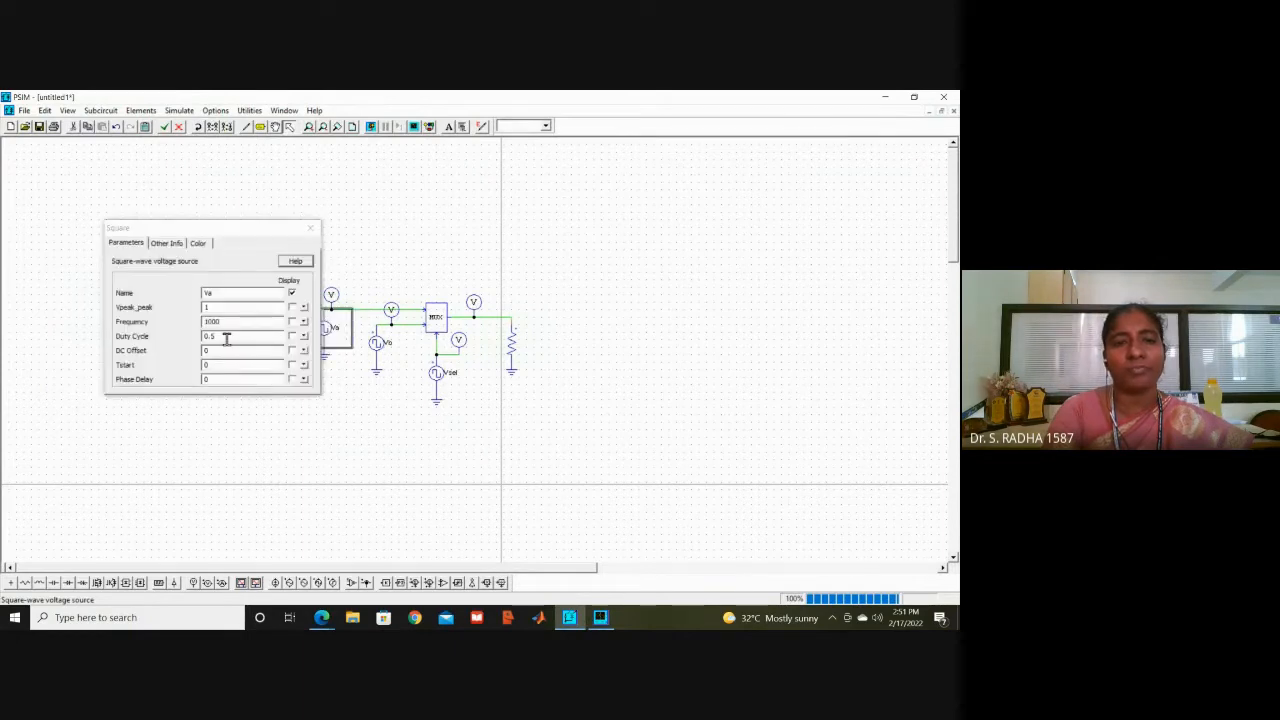
left_click(310, 228)
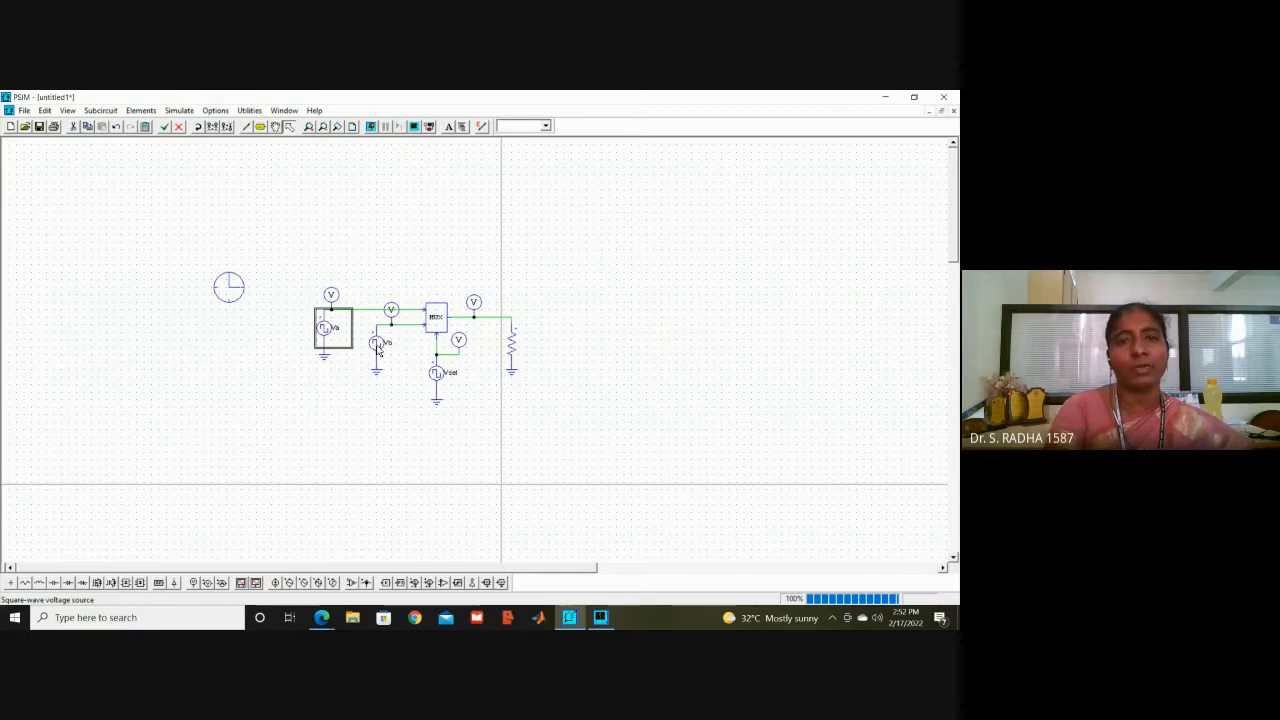
double_click(377, 346)
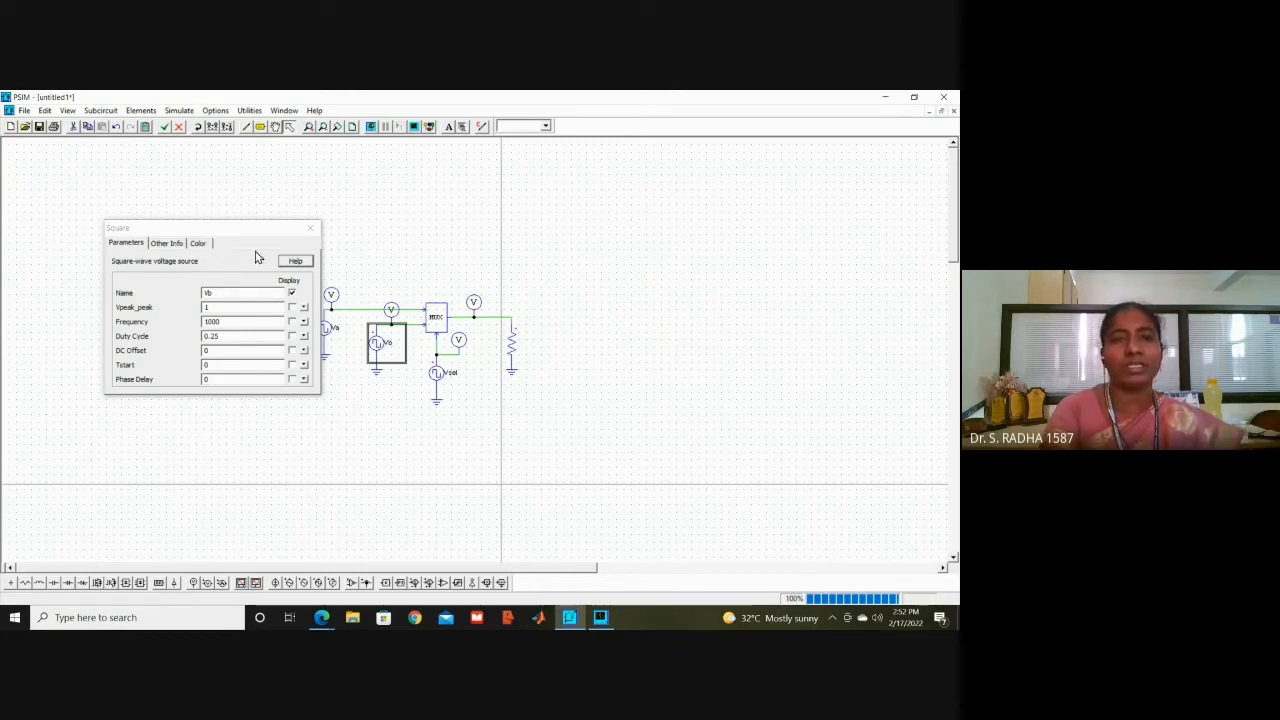
left_click(310, 229)
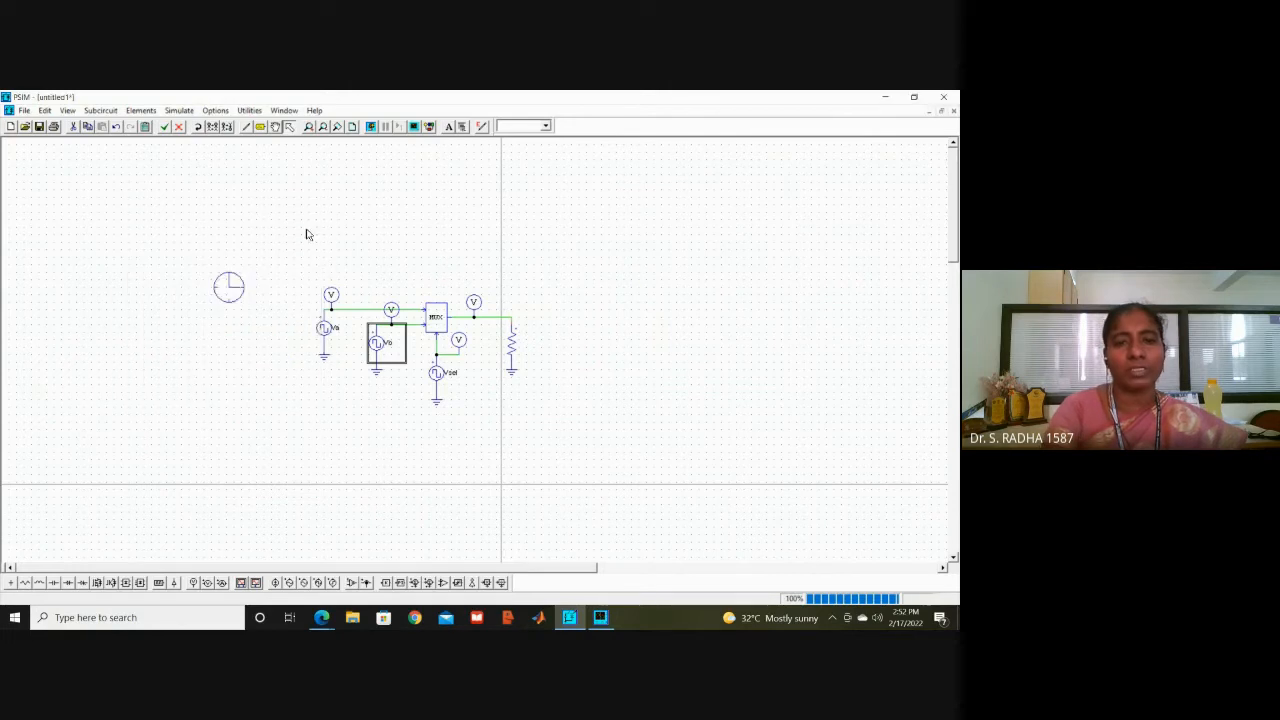
Step: Set the duty cycle of the Vsel square-wave source to 0.25
double_click(435, 378)
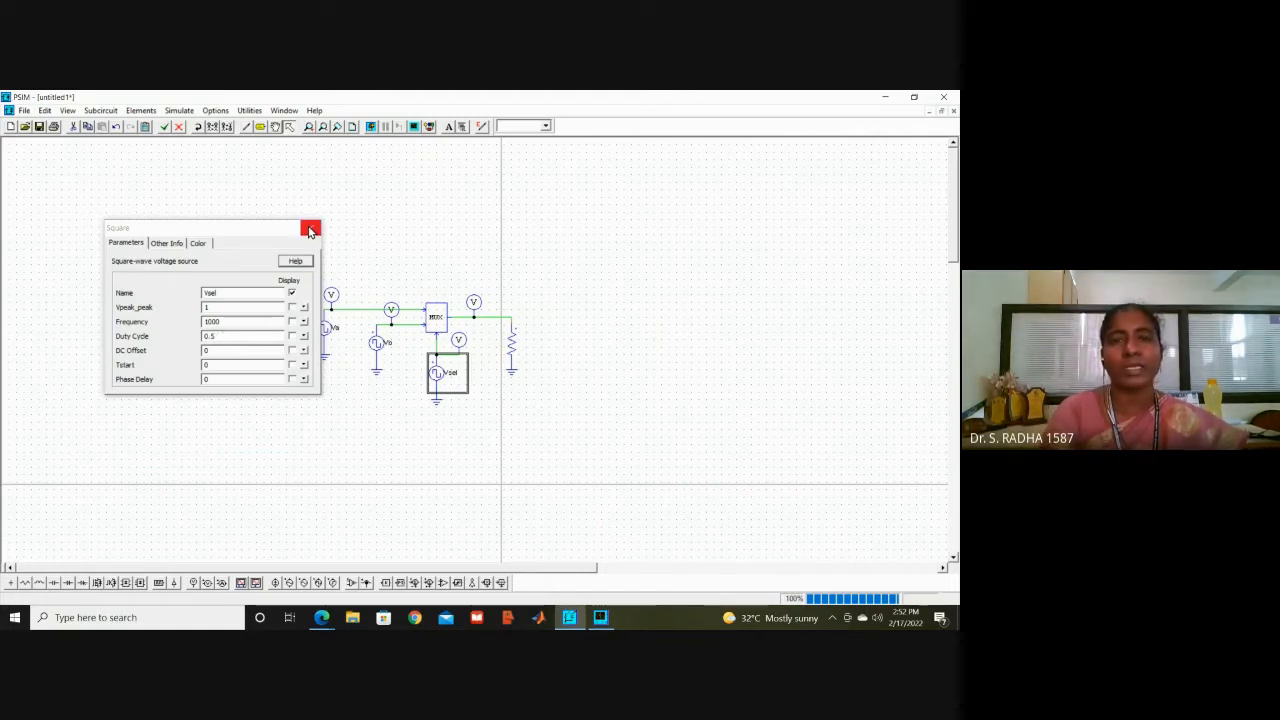
left_click(228, 338)
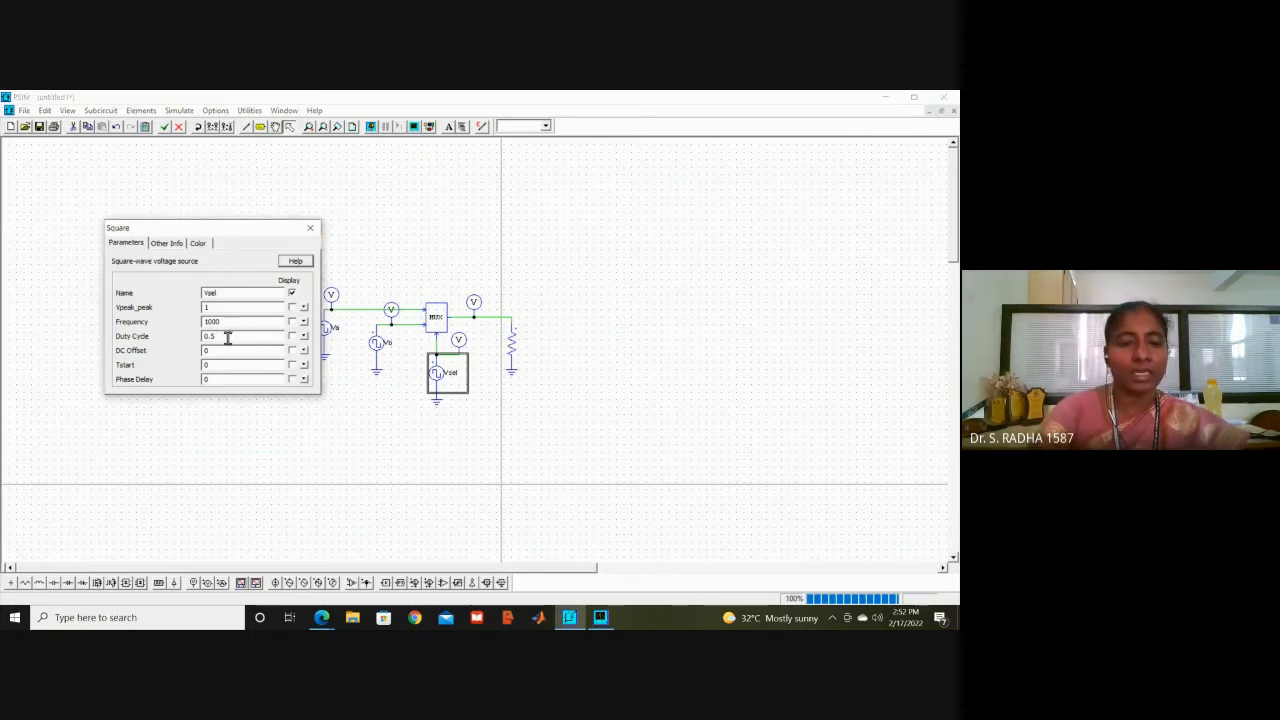
key("BackSpace")
type("25")
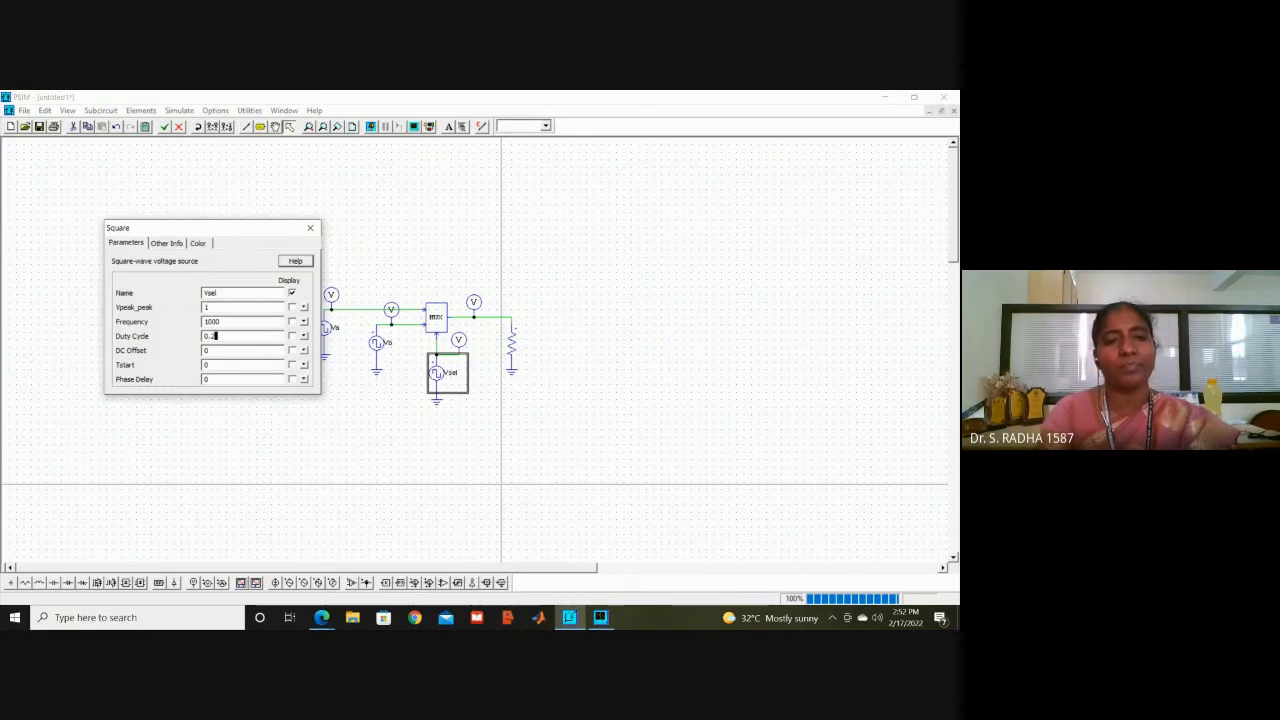
left_click(310, 229)
left_click(663, 387)
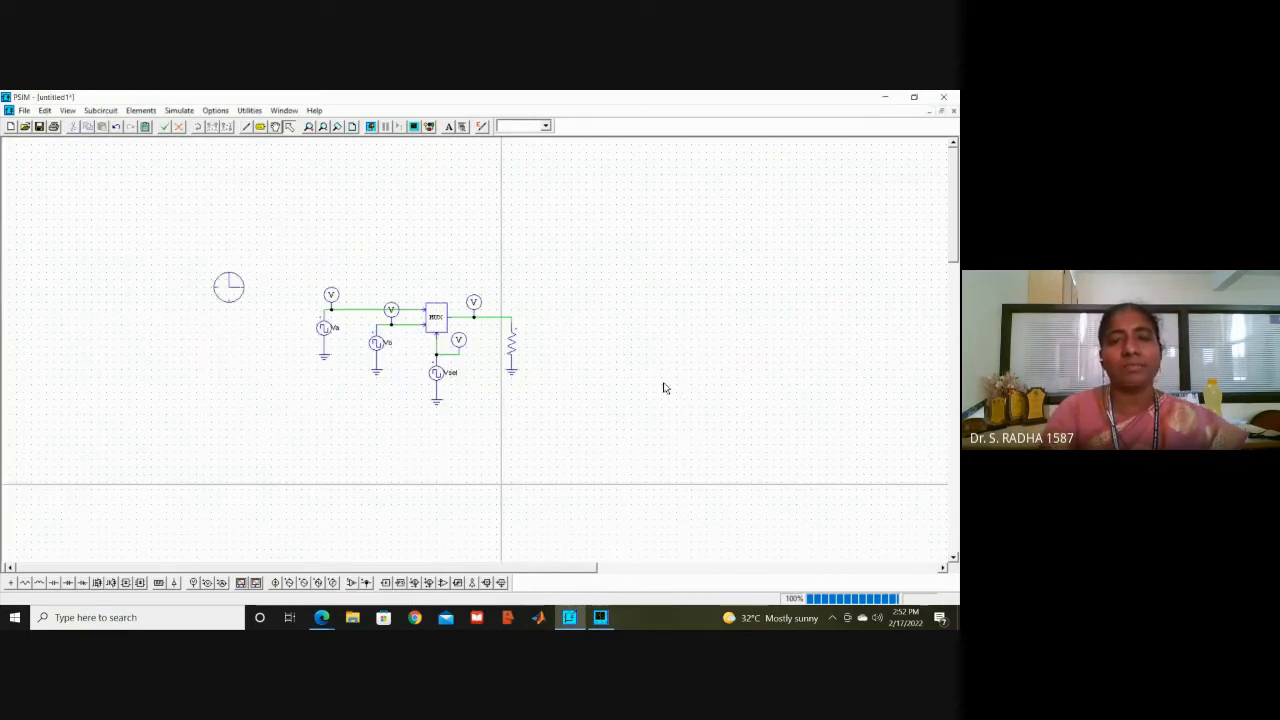
Step: Rerun the simulation to view the updated waveforms, close the viewer, and recheck the Vsel source's parameters
left_click(372, 128)
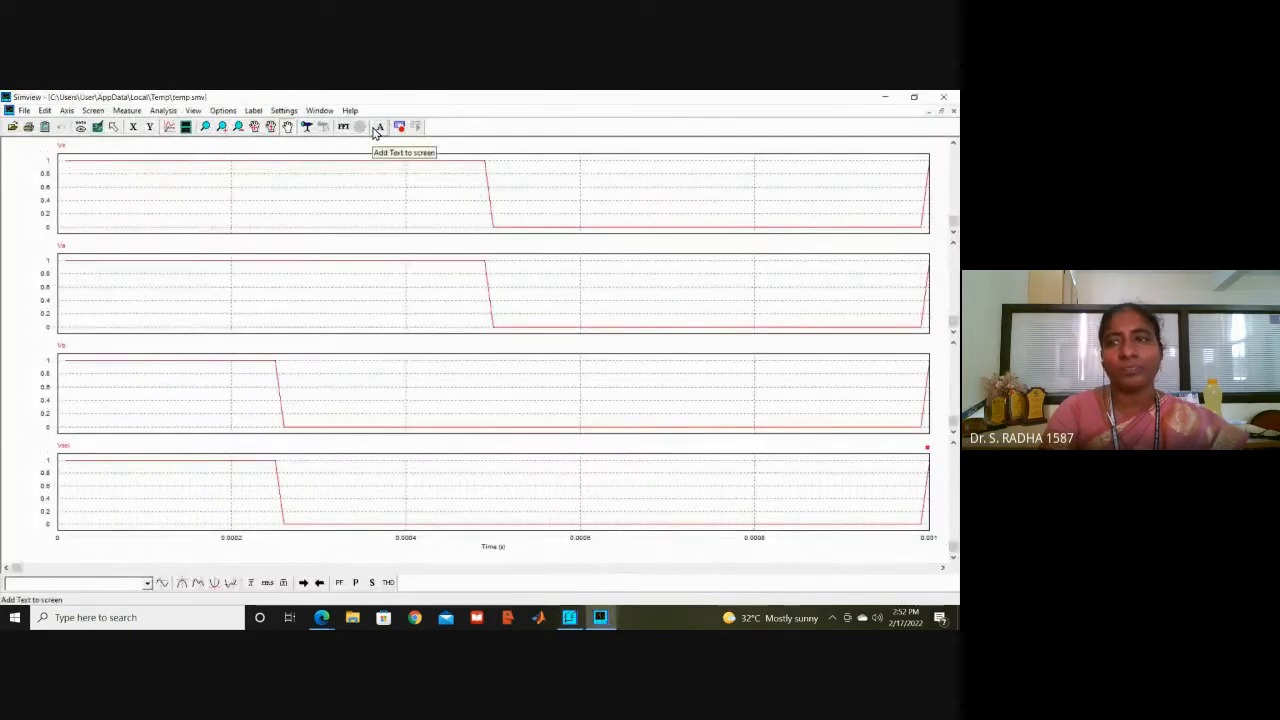
left_click(943, 97)
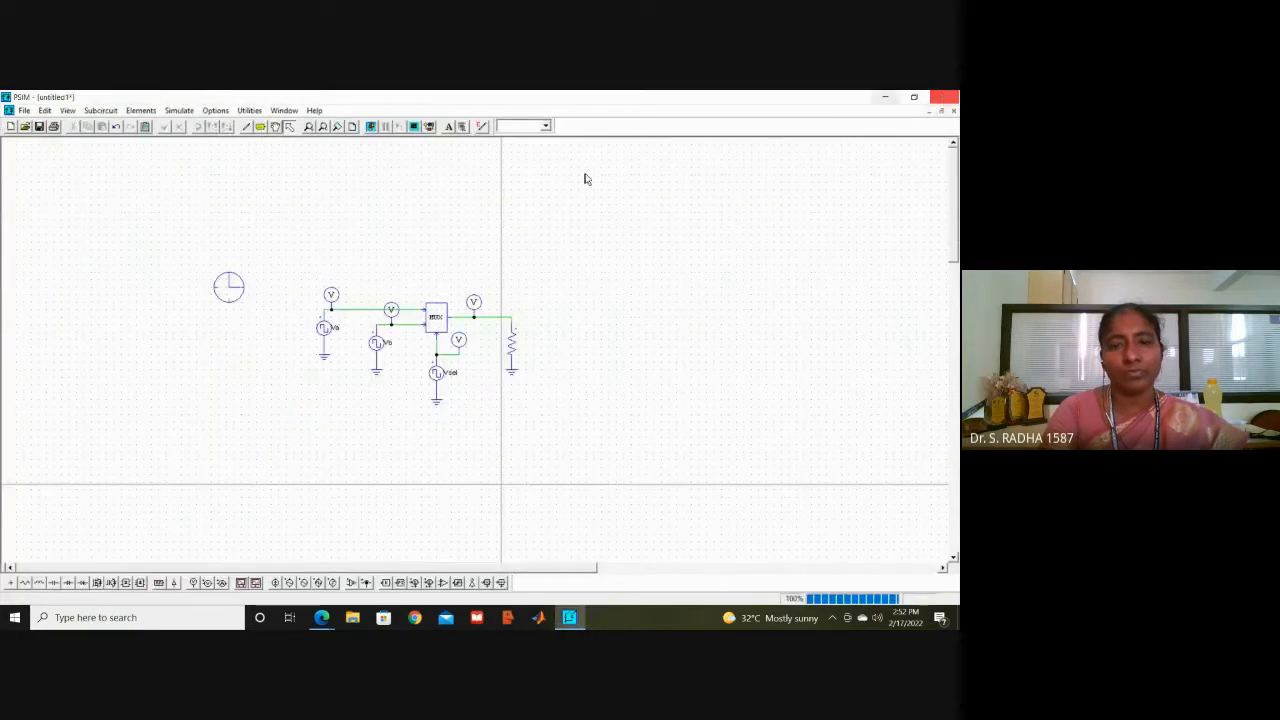
left_click(437, 373)
double_click(437, 373)
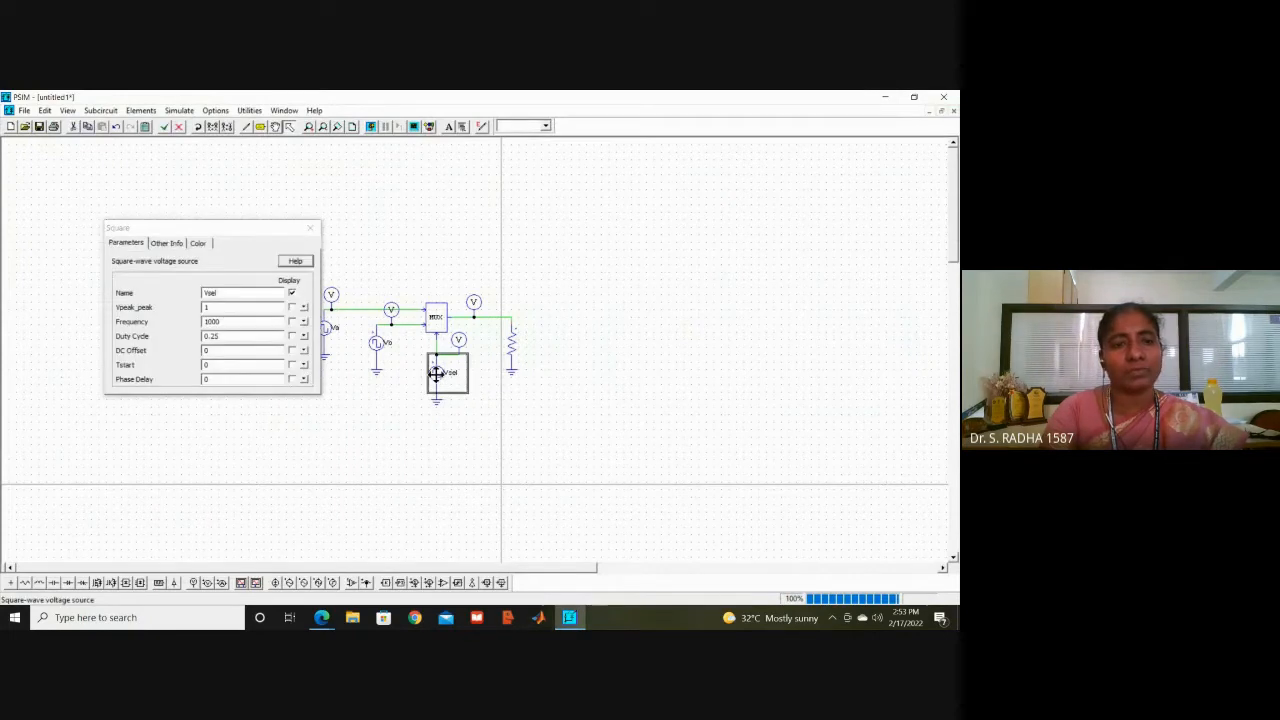
left_click(311, 232)
Step: Run the simulation again and plot V4 and Va on separate screens in the waveform viewer
left_click(371, 128)
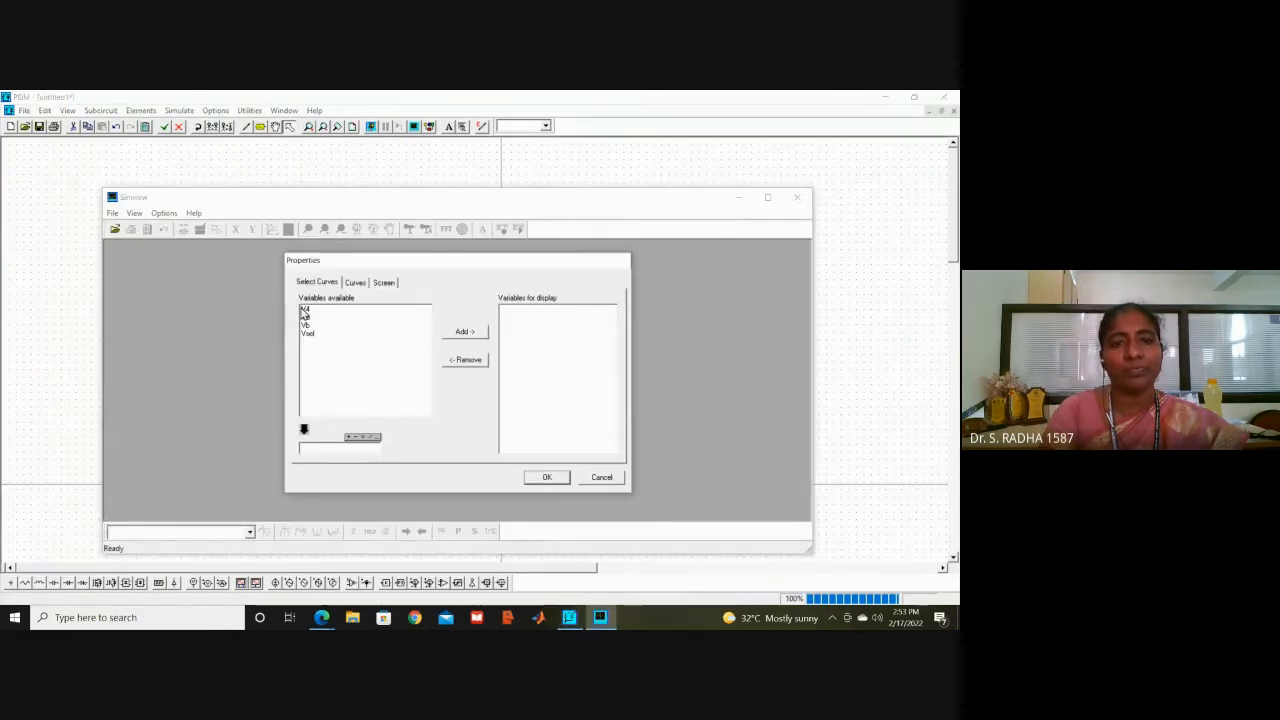
left_click(304, 310)
left_click(476, 333)
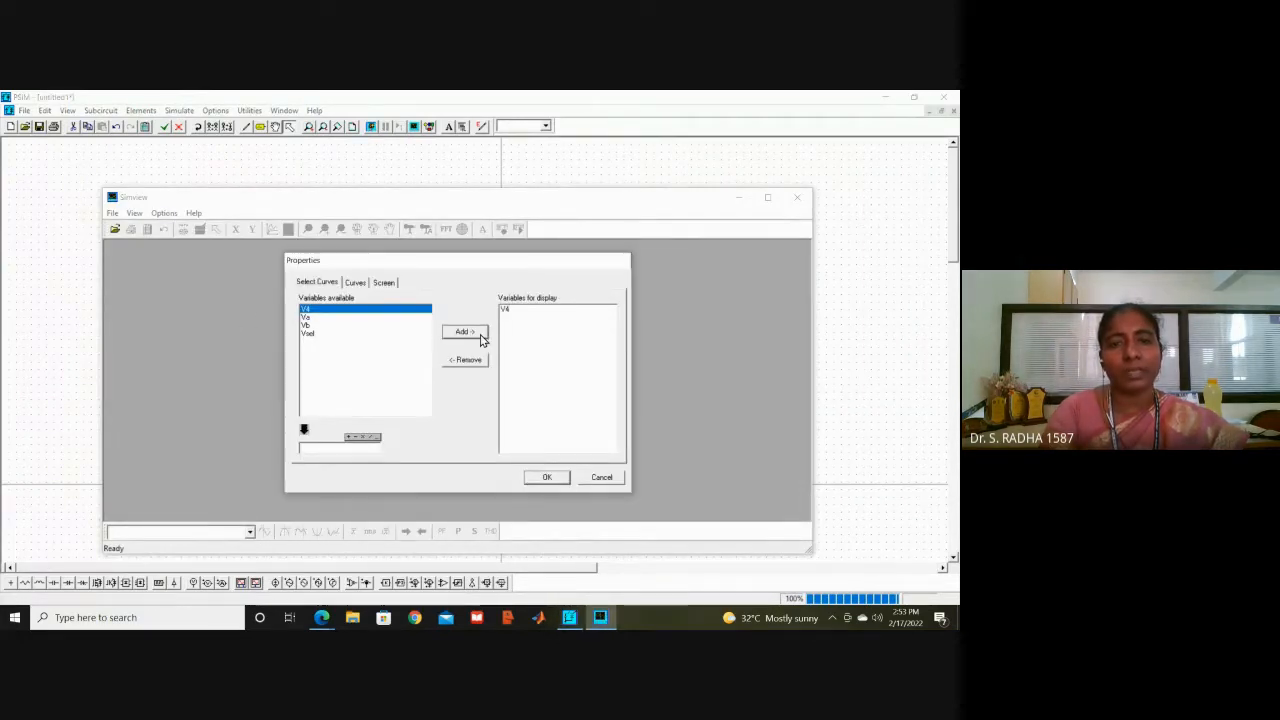
left_click(547, 476)
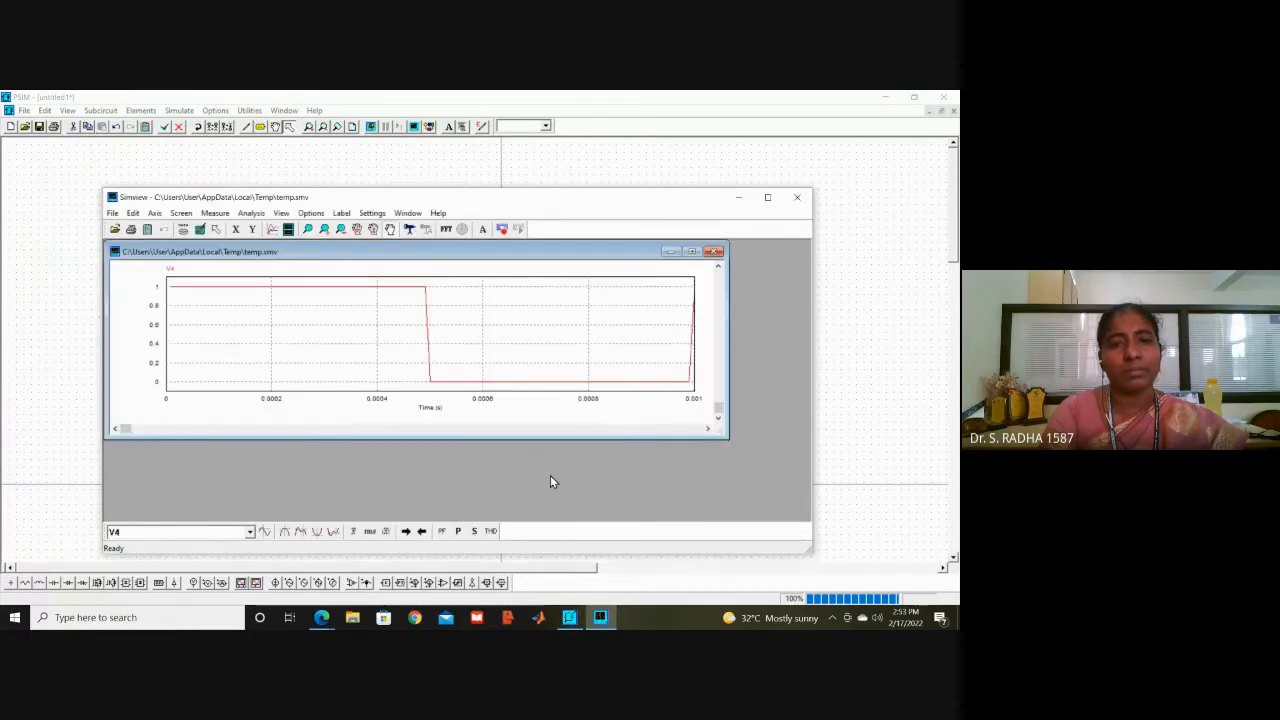
left_click(288, 229)
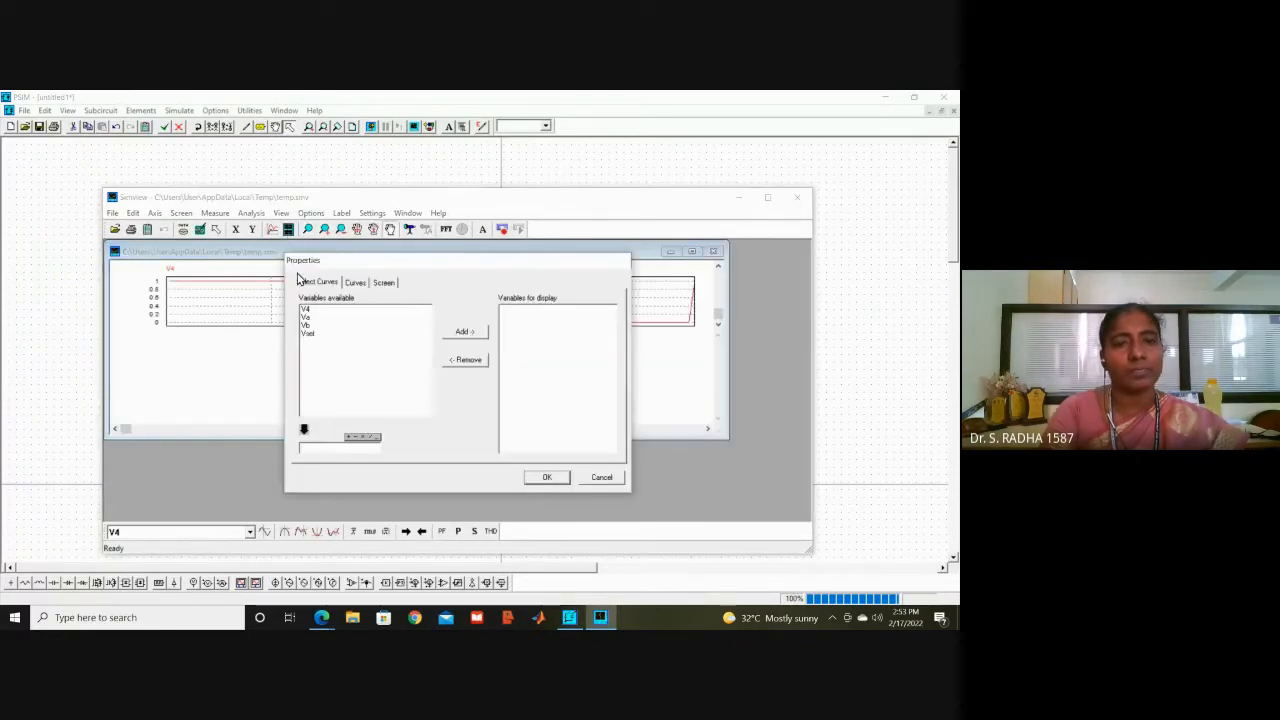
left_click(308, 318)
left_click(462, 333)
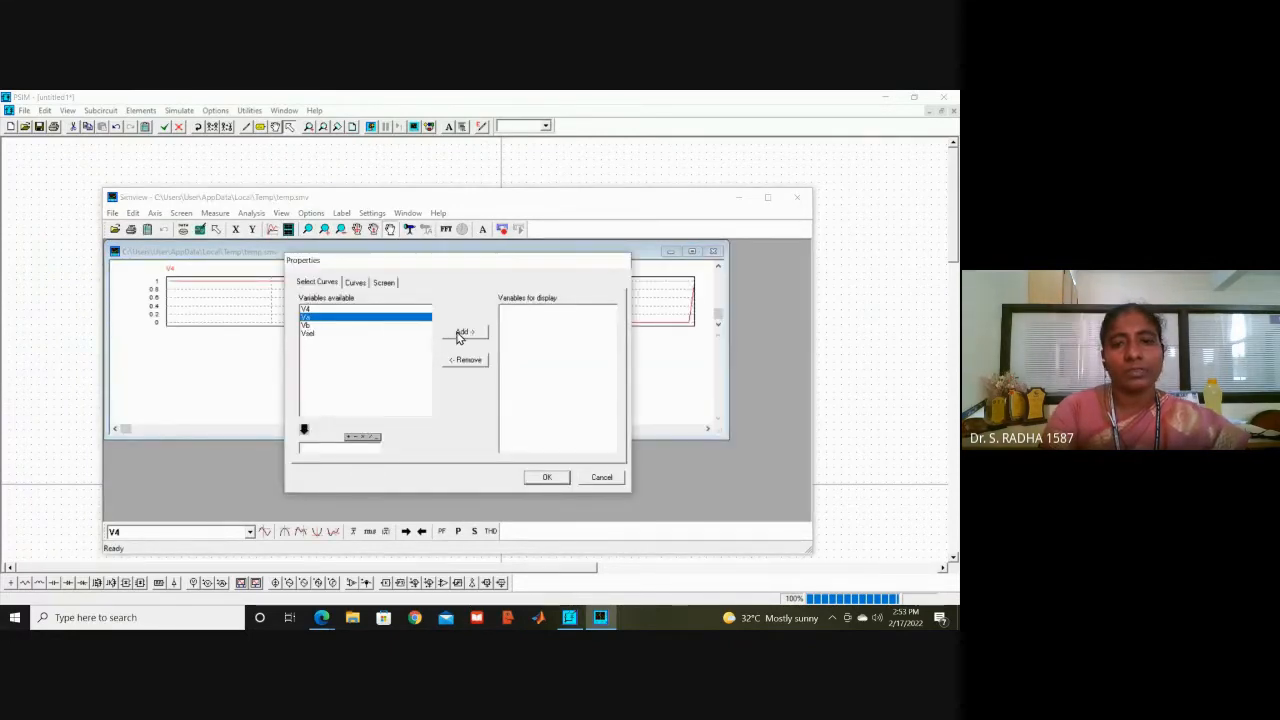
left_click(548, 477)
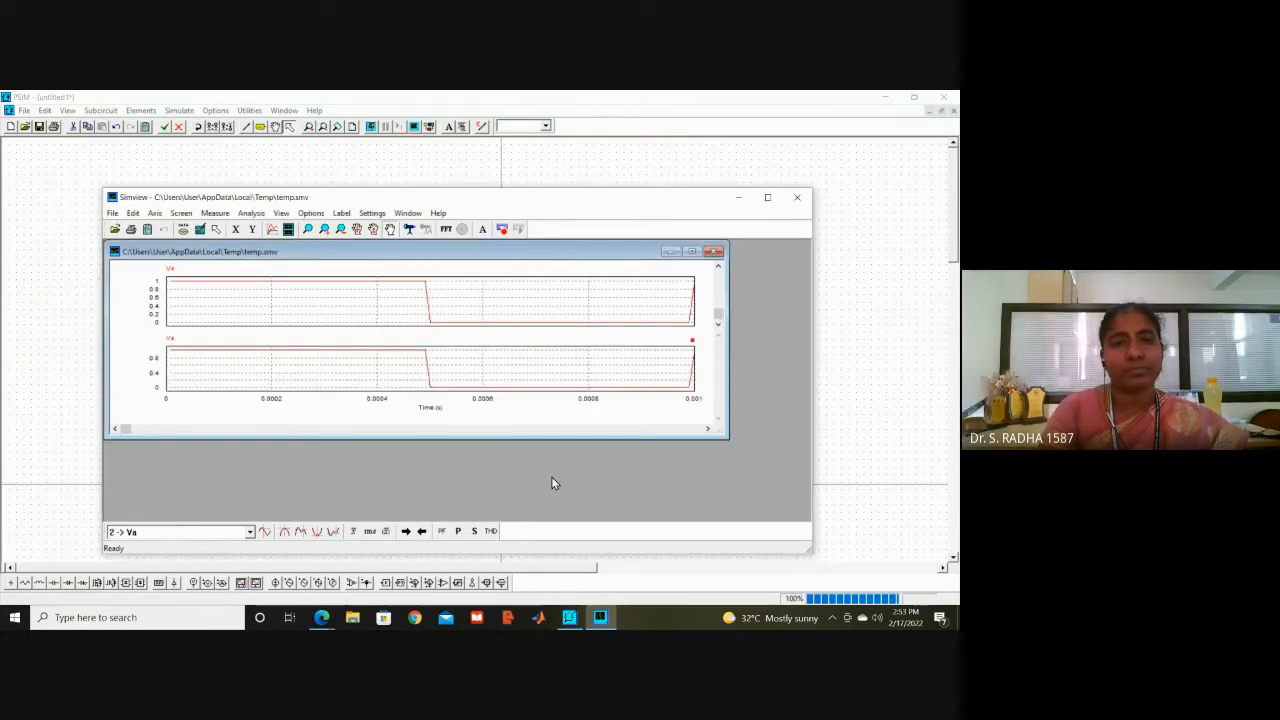
Step: Plot Vb and Vsel on two additional separate screens in the waveform viewer
left_click(288, 229)
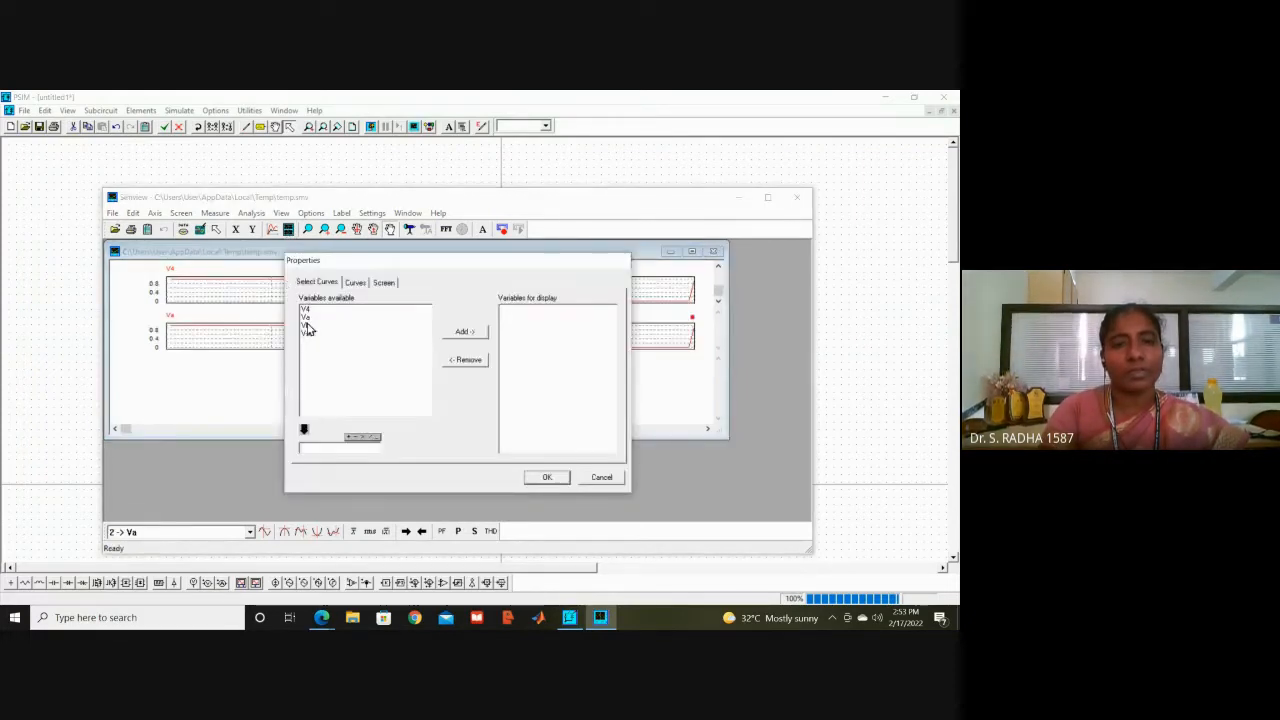
left_click(308, 326)
left_click(464, 332)
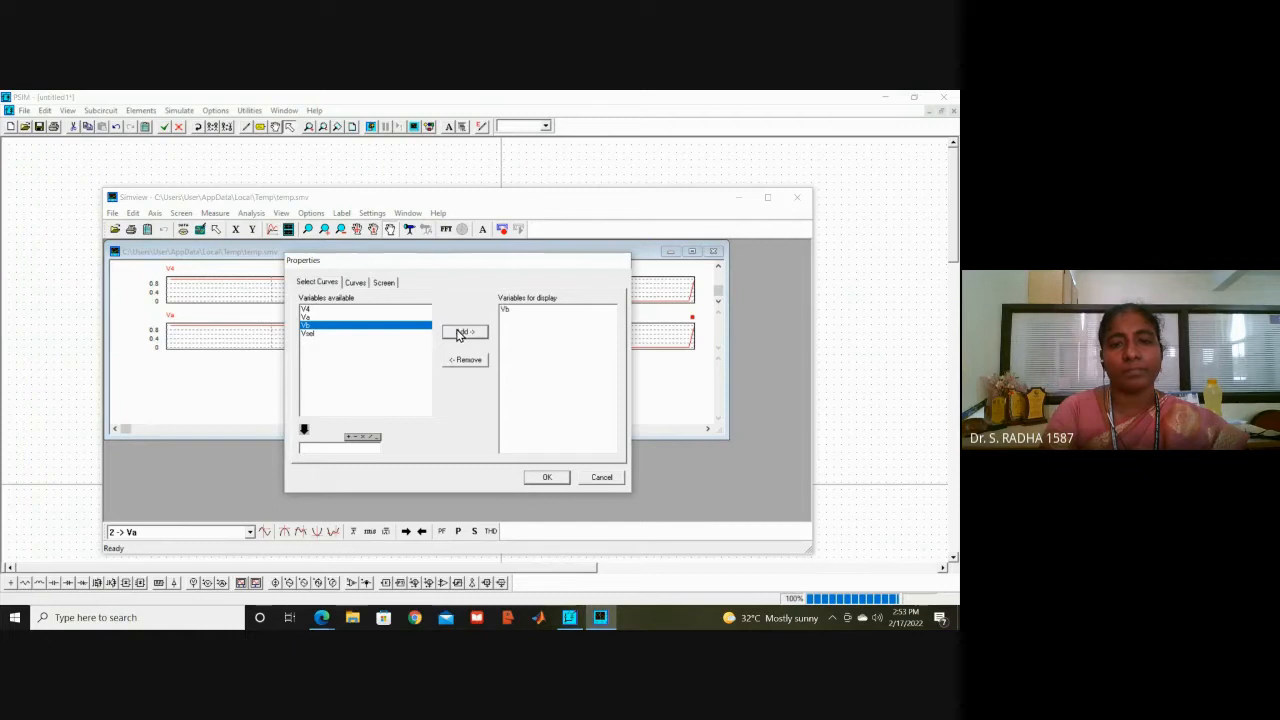
left_click(554, 478)
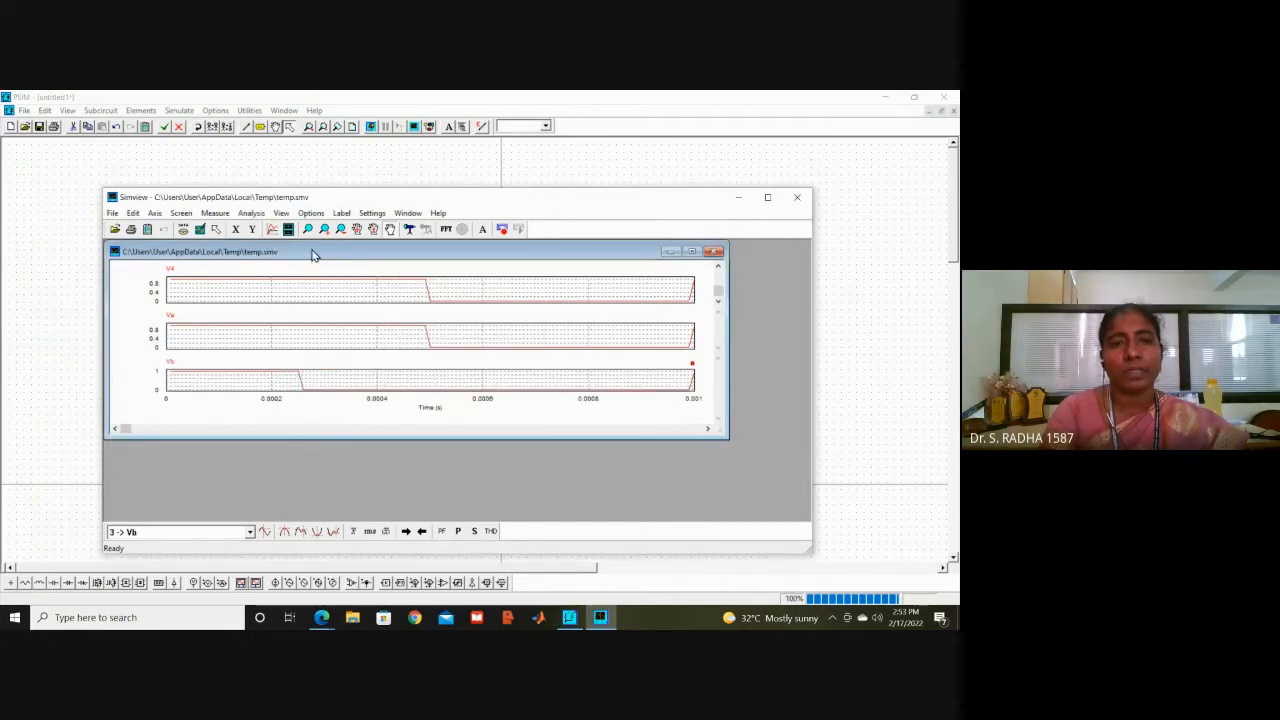
left_click(288, 230)
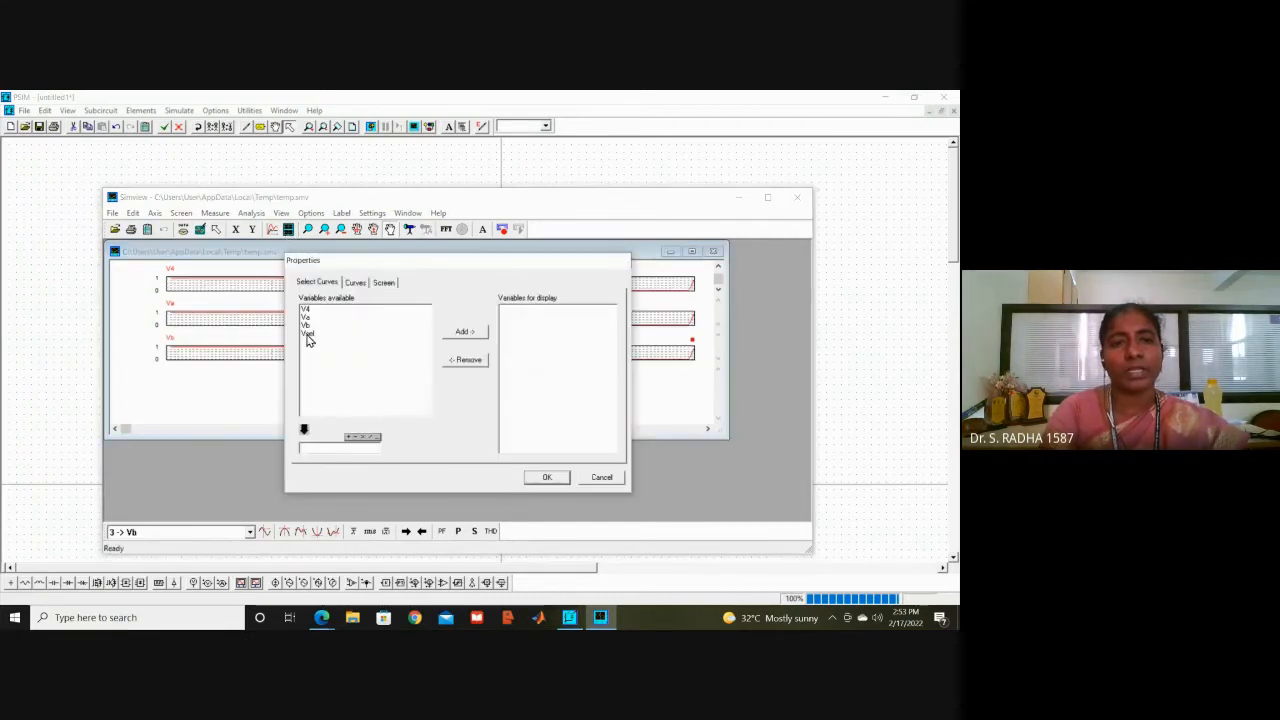
left_click(308, 334)
left_click(452, 336)
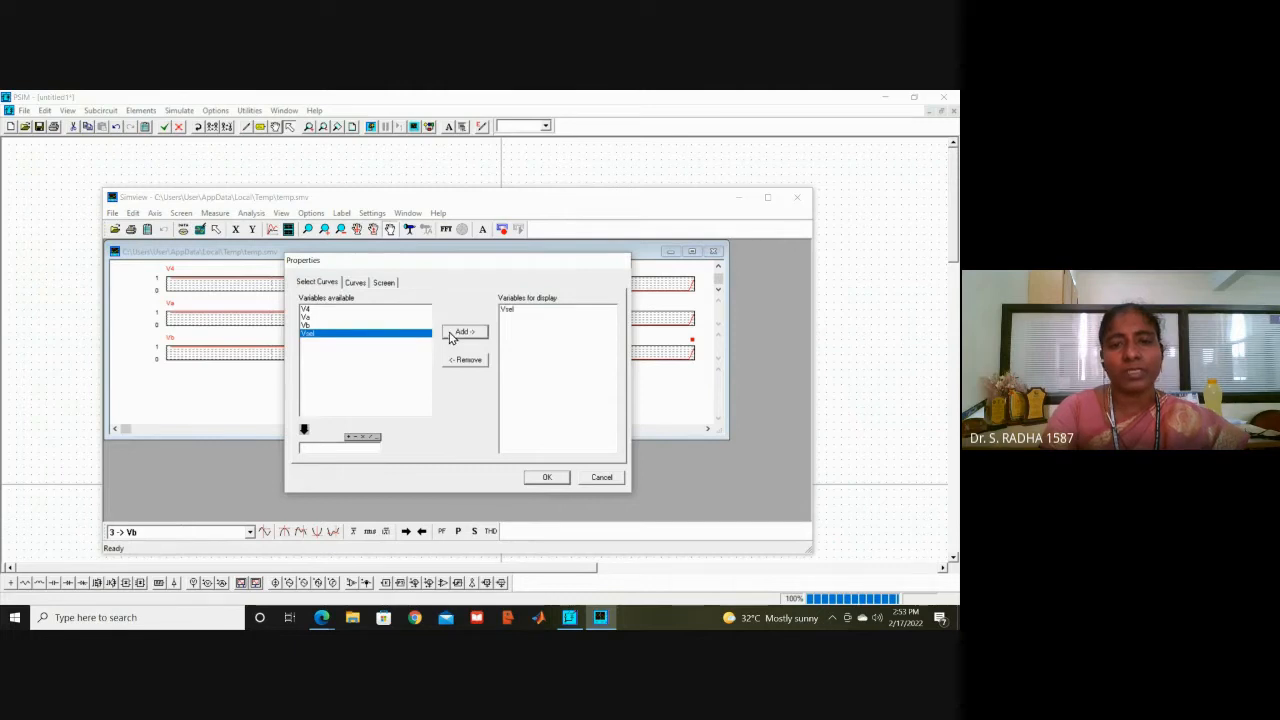
left_click(546, 477)
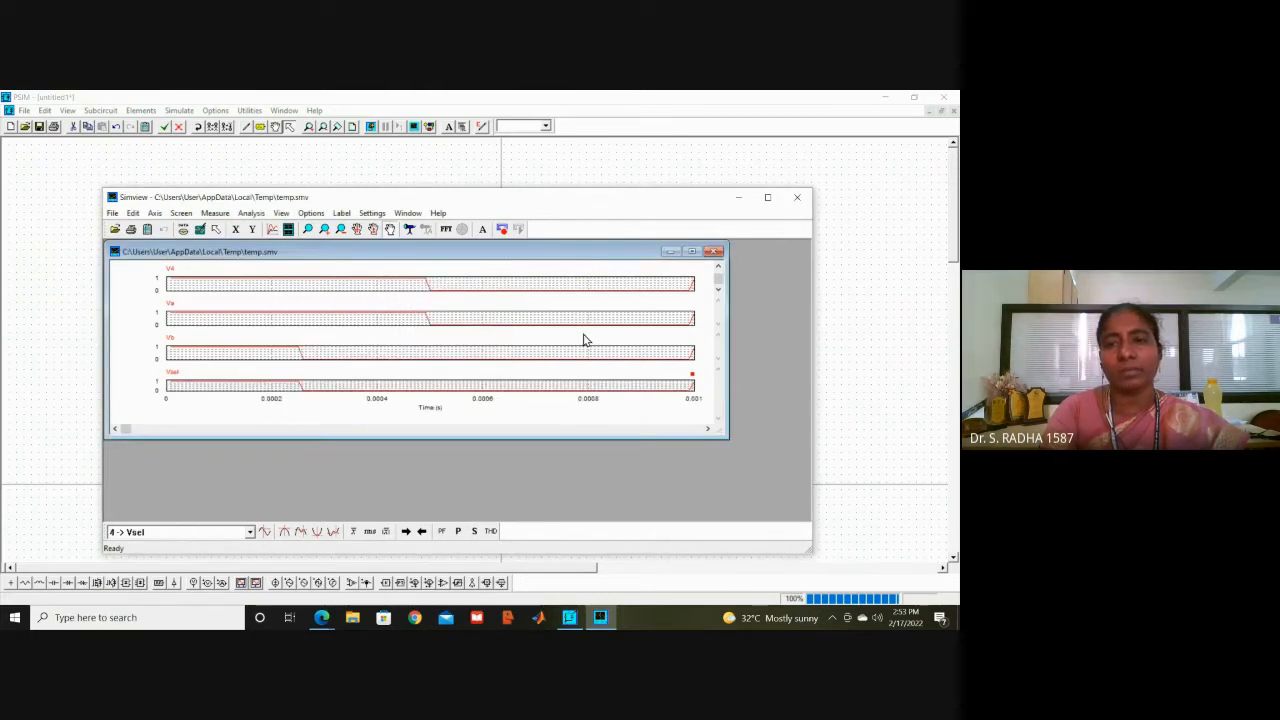
Step: Maximize the waveform plots to compare V4, Va, Vb and Vsel, and close the viewer
left_click(692, 251)
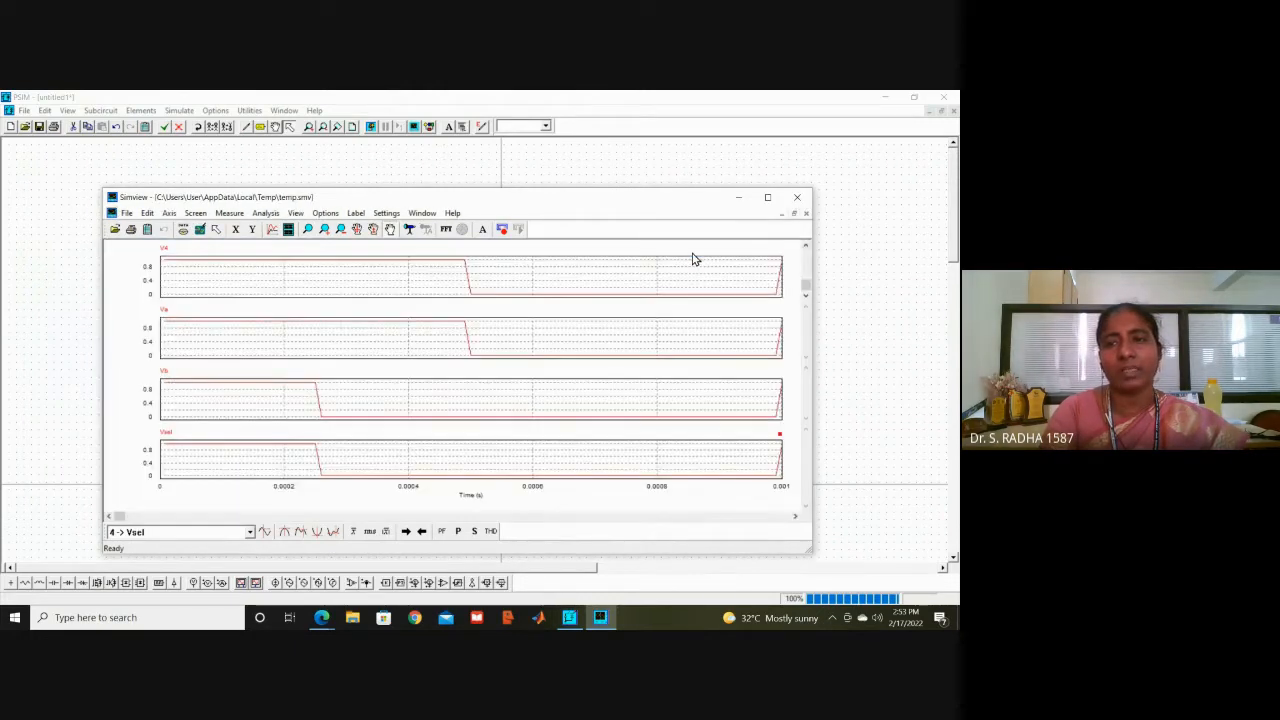
left_click(767, 197)
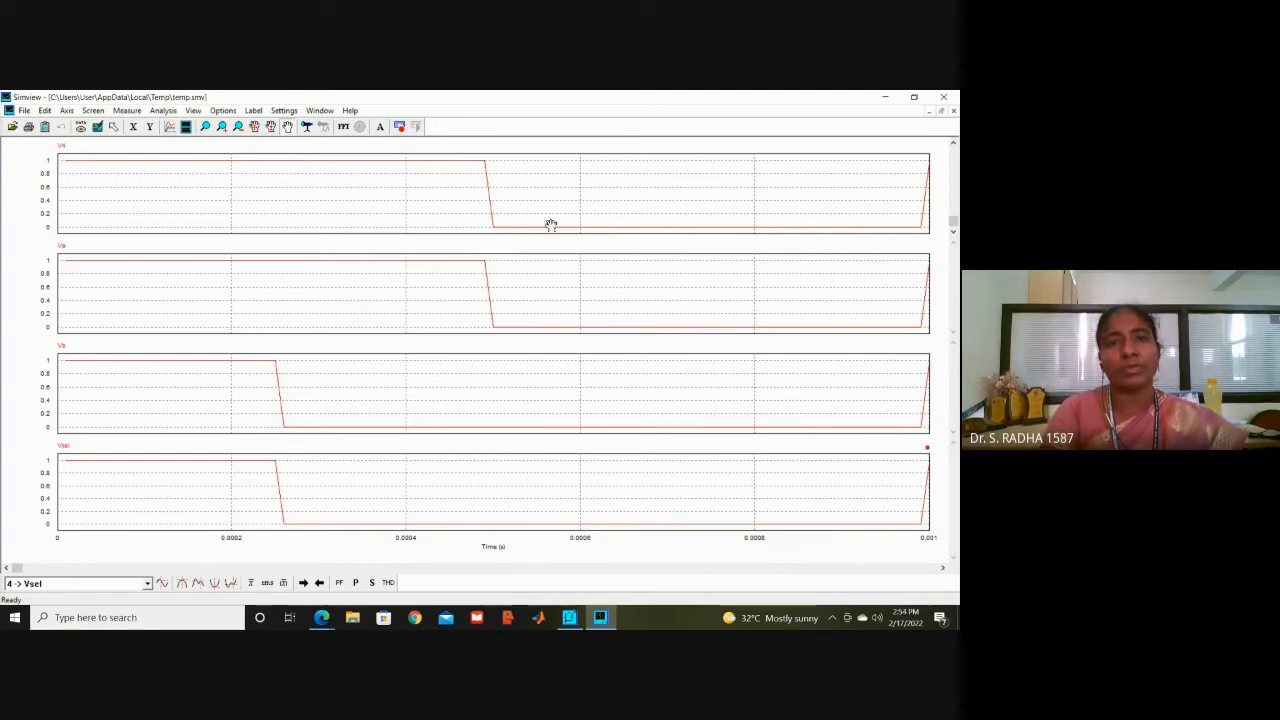
left_click(944, 100)
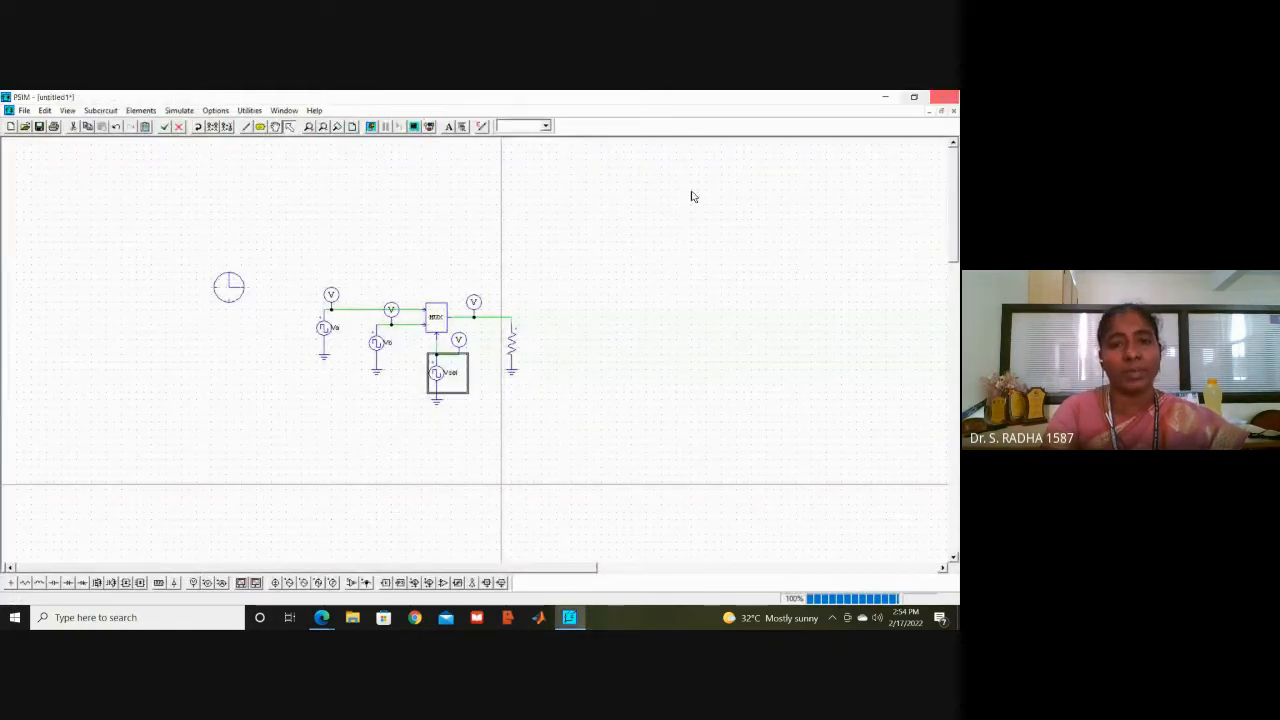
left_click(643, 324)
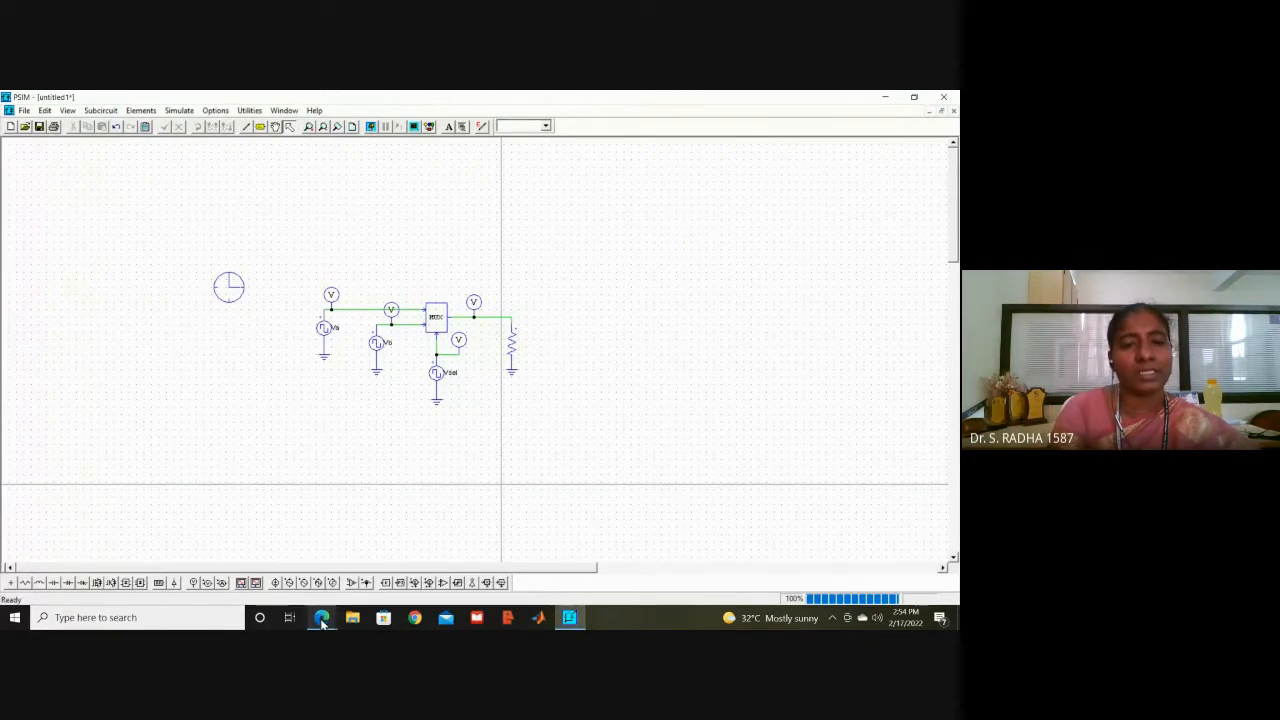
Step: Switch to the MULTIPLEXER presentation in the browser and examine the 2-to-1 and 4-to-1 multiplexer slides in full screen
mouse_move(321, 622)
left_click(267, 575)
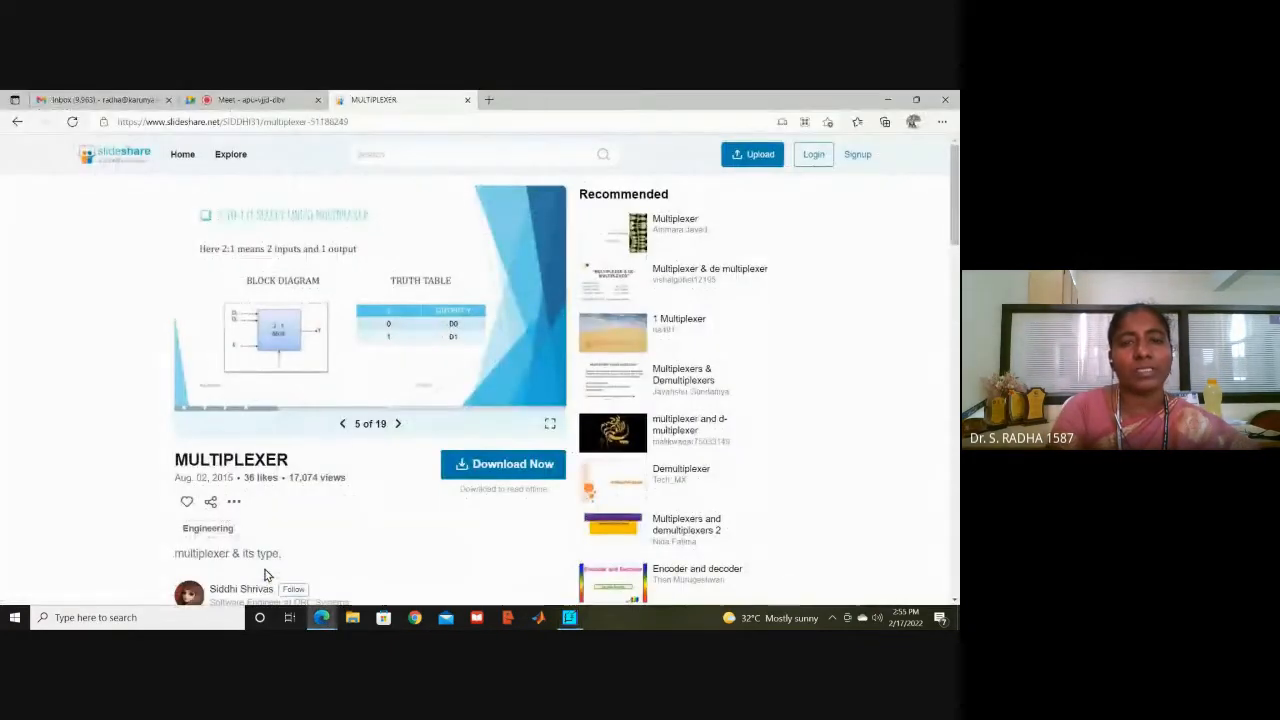
left_click(550, 424)
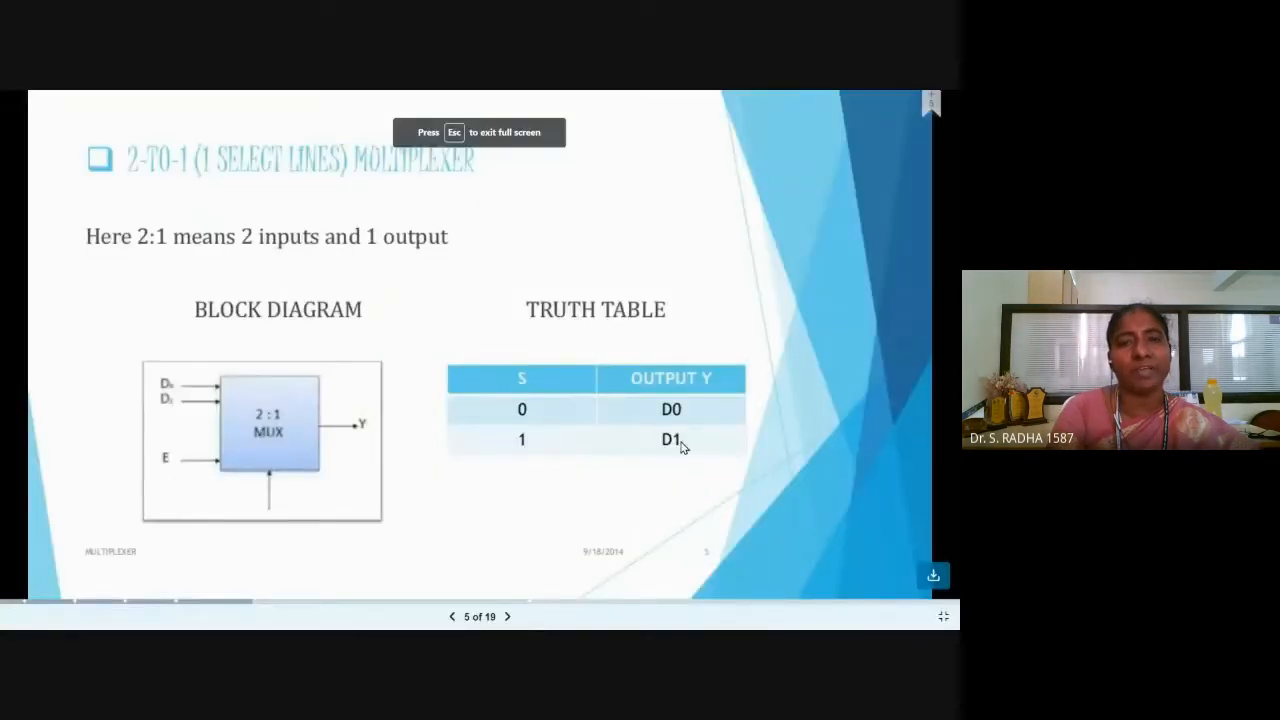
left_click(507, 619)
left_click(507, 619)
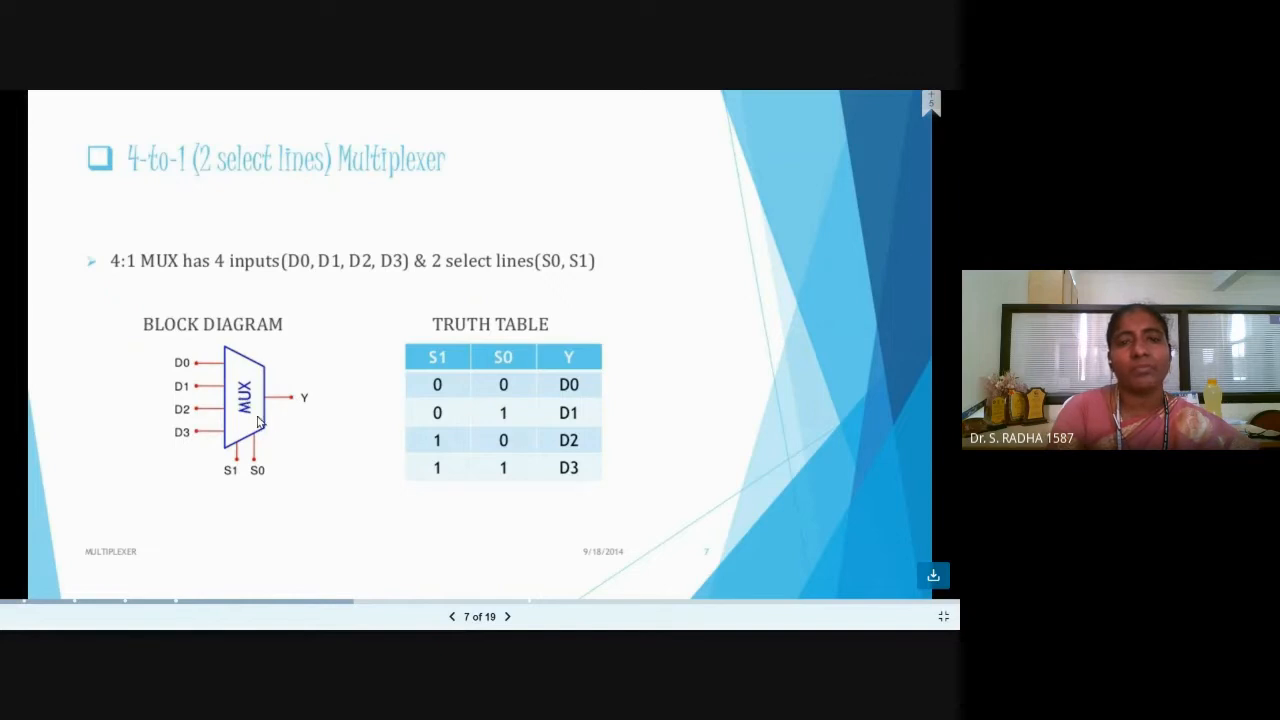
left_click(942, 617)
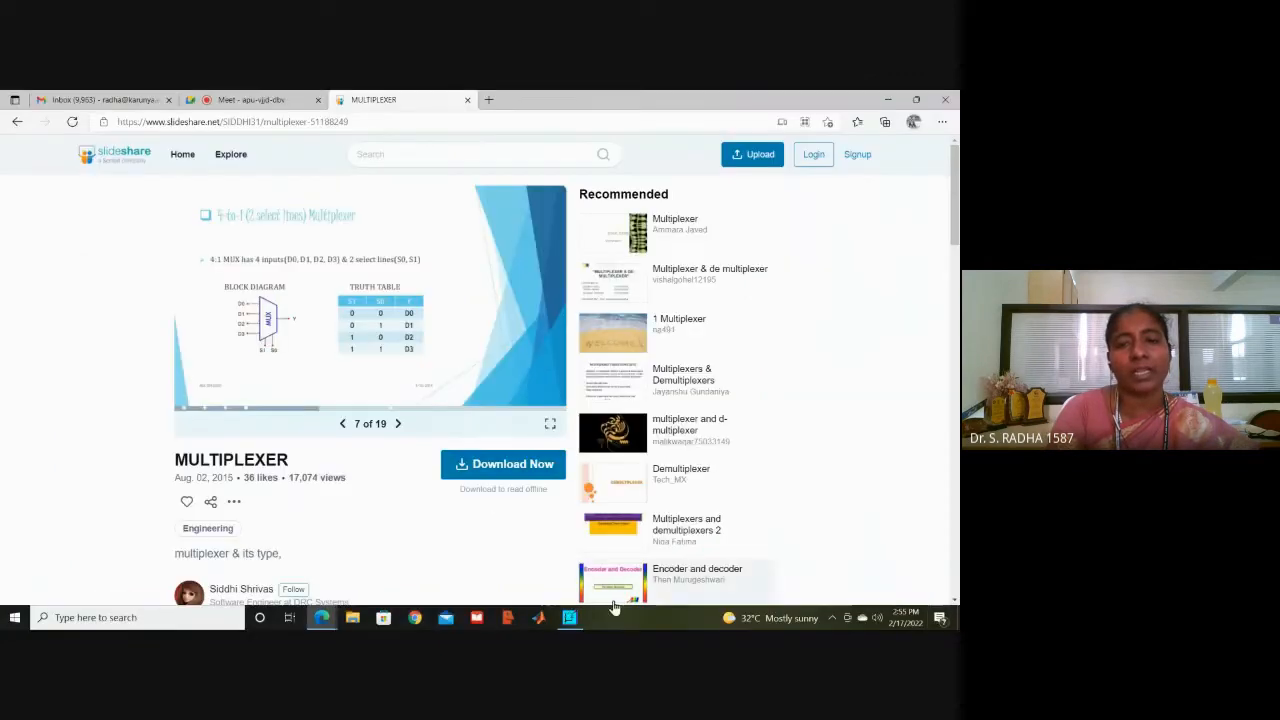
Step: Switch back to PSIM, create a new schematic, and place a 4-input multiplexer found by searching the library for "mux"
left_click(570, 618)
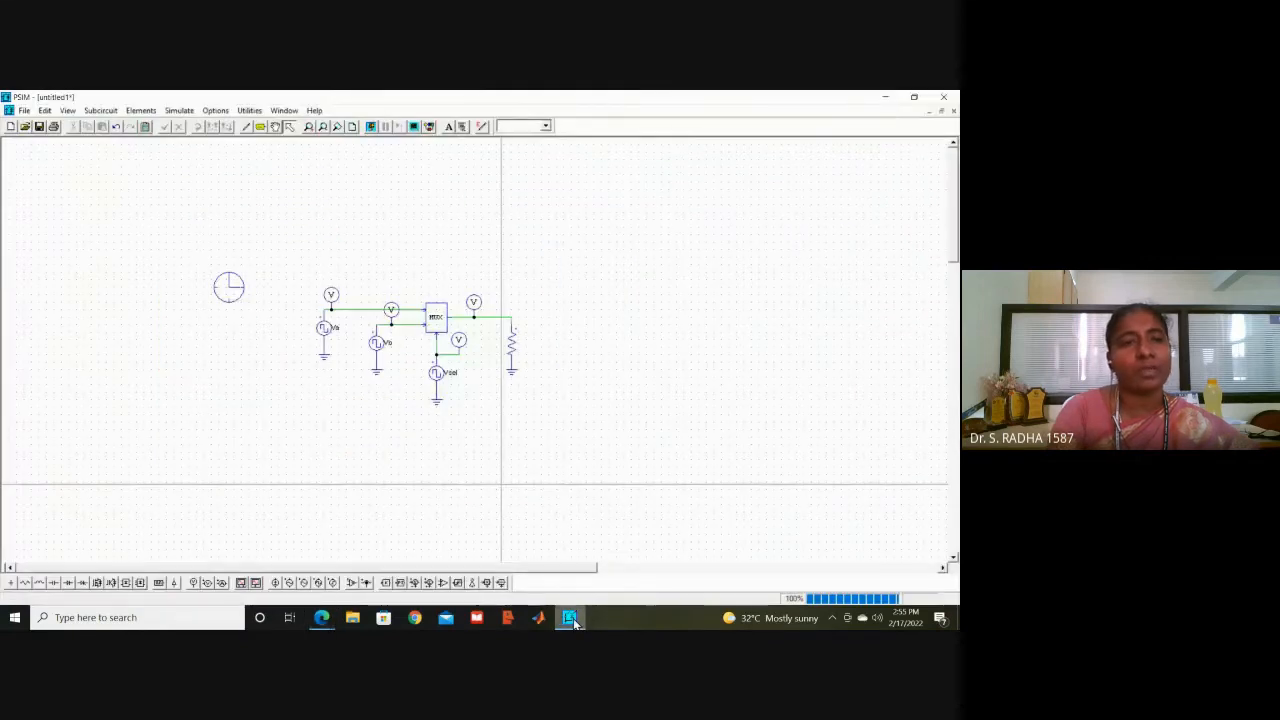
left_click(10, 127)
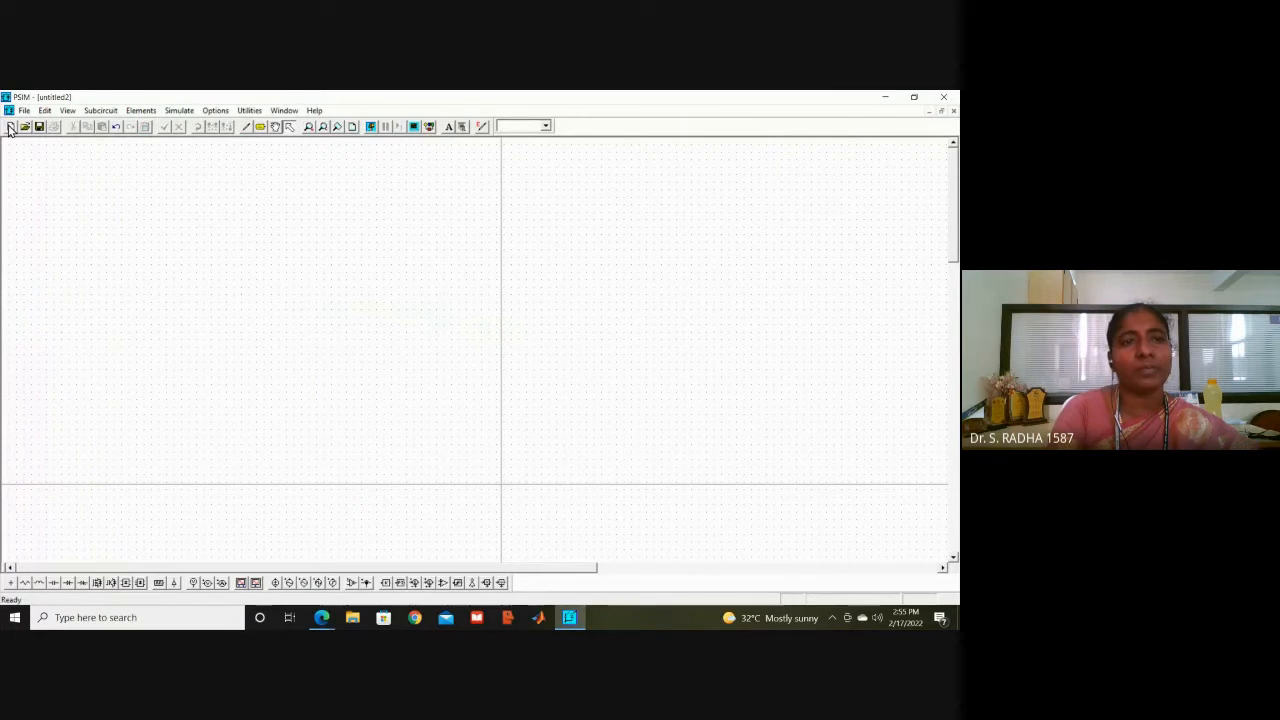
left_click(67, 111)
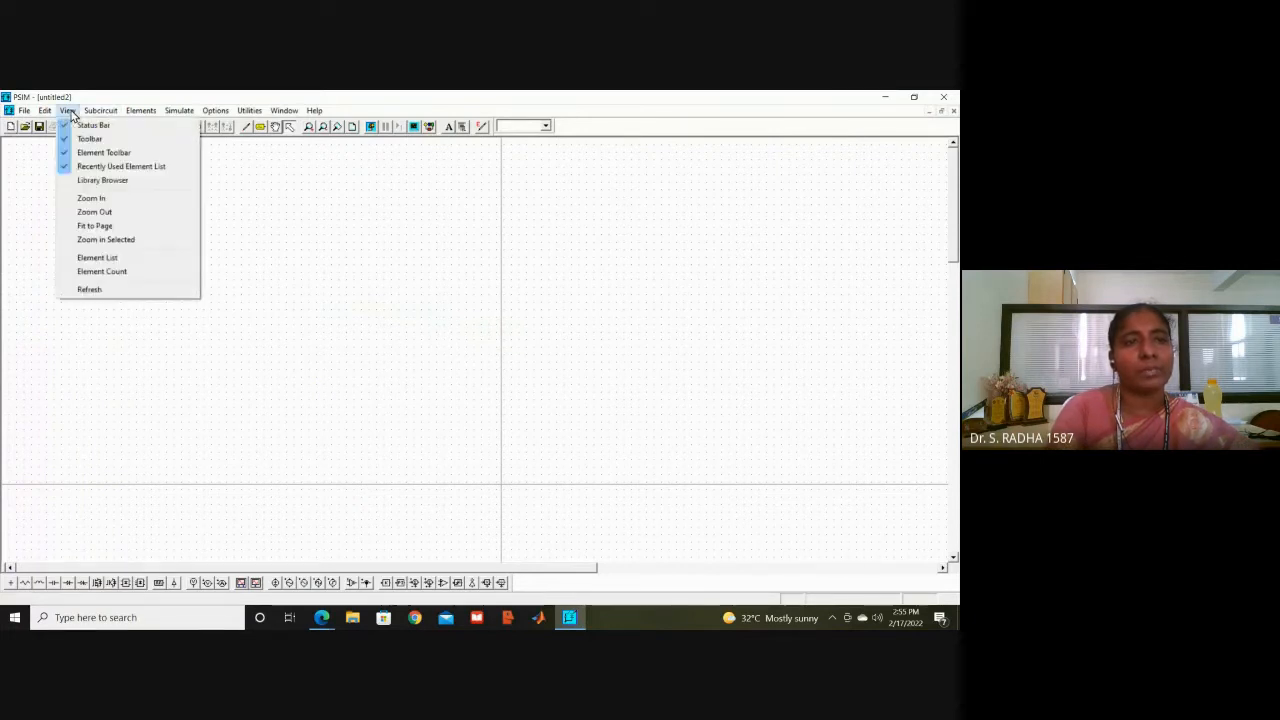
left_click(110, 182)
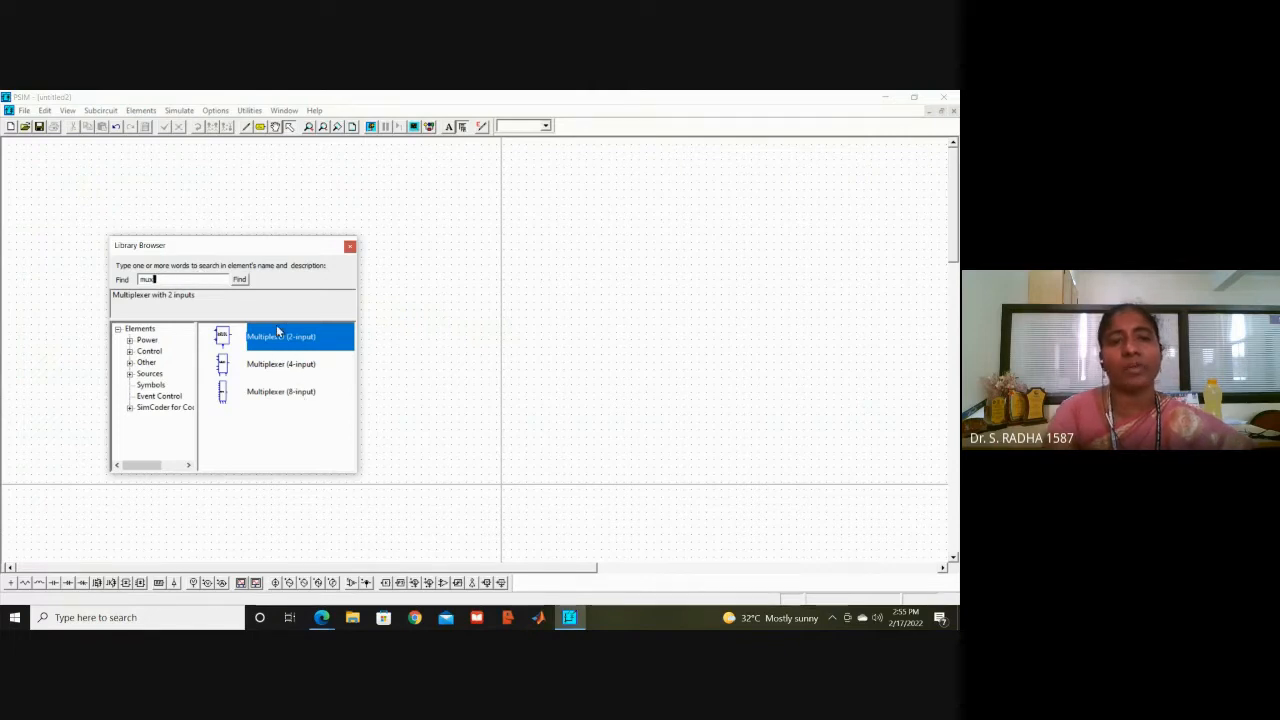
left_click(280, 367)
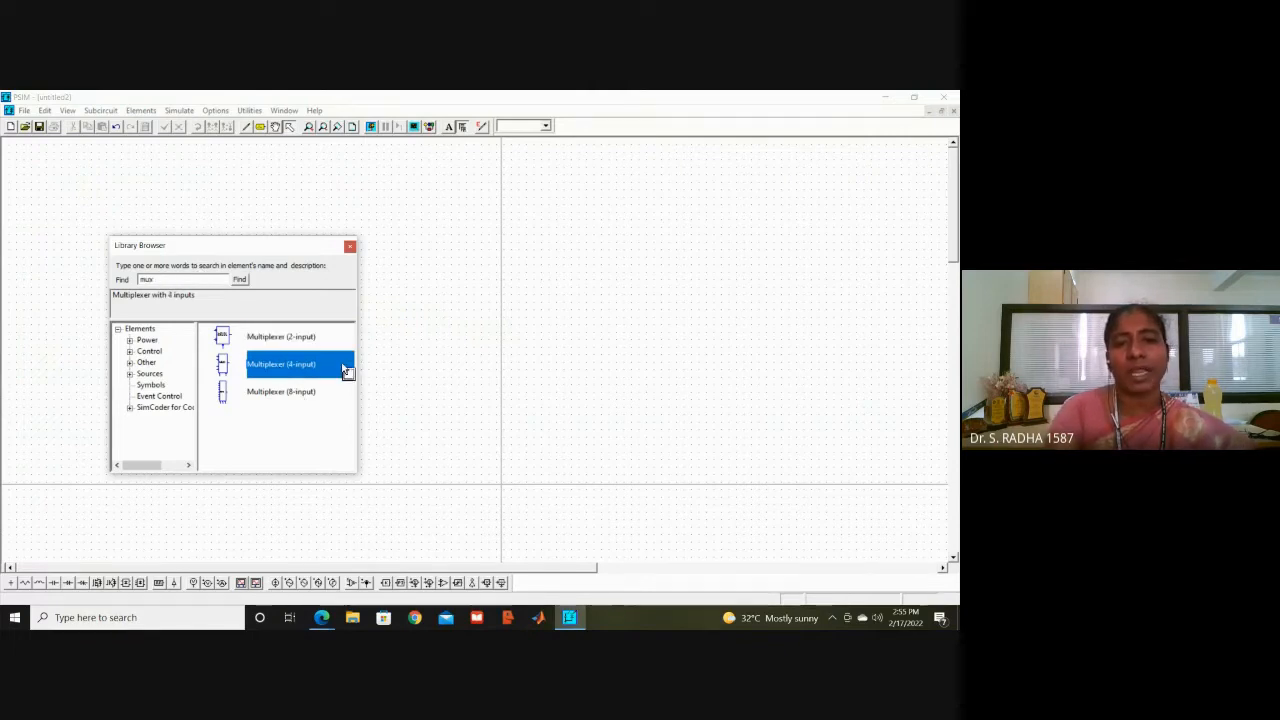
left_click(435, 335)
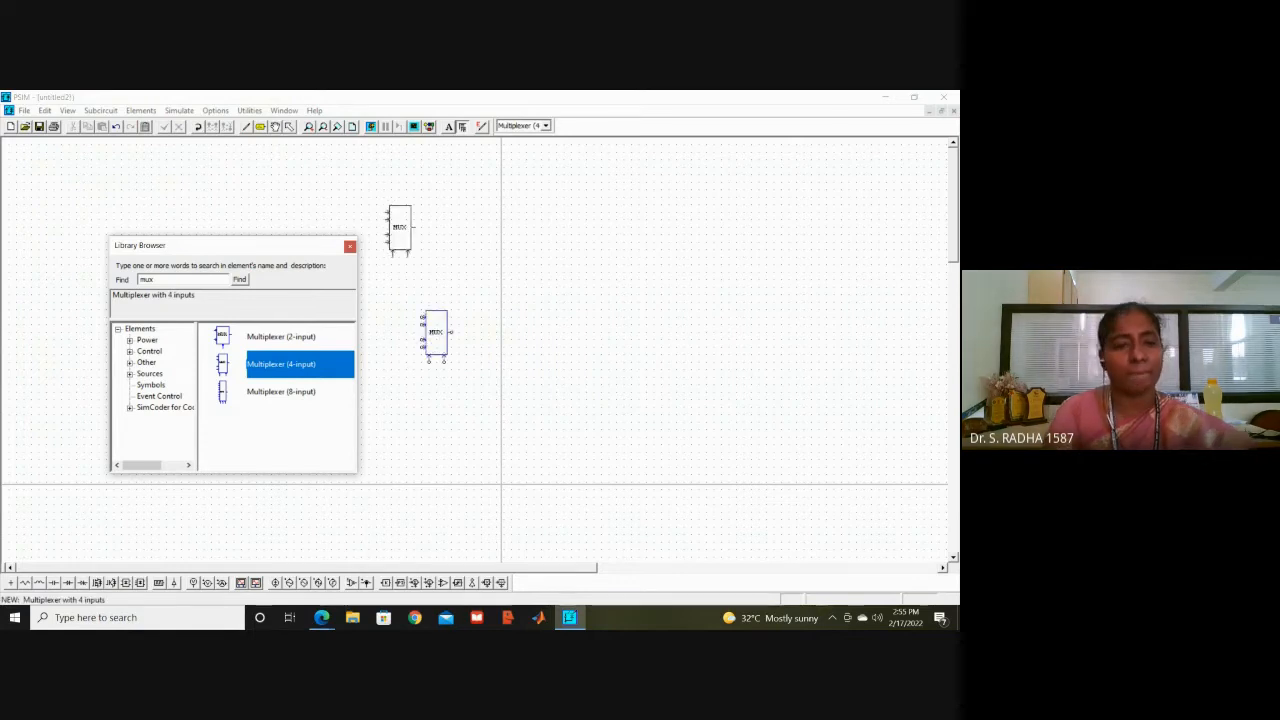
key("Escape")
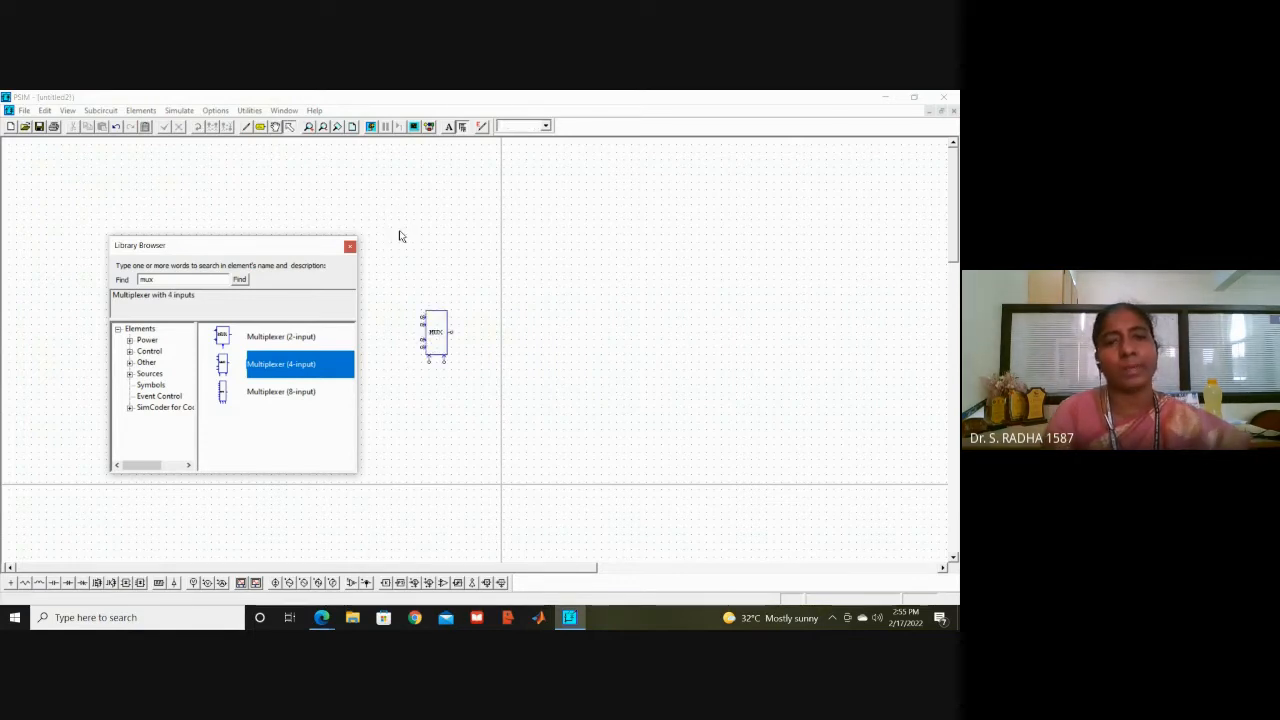
left_click(349, 247)
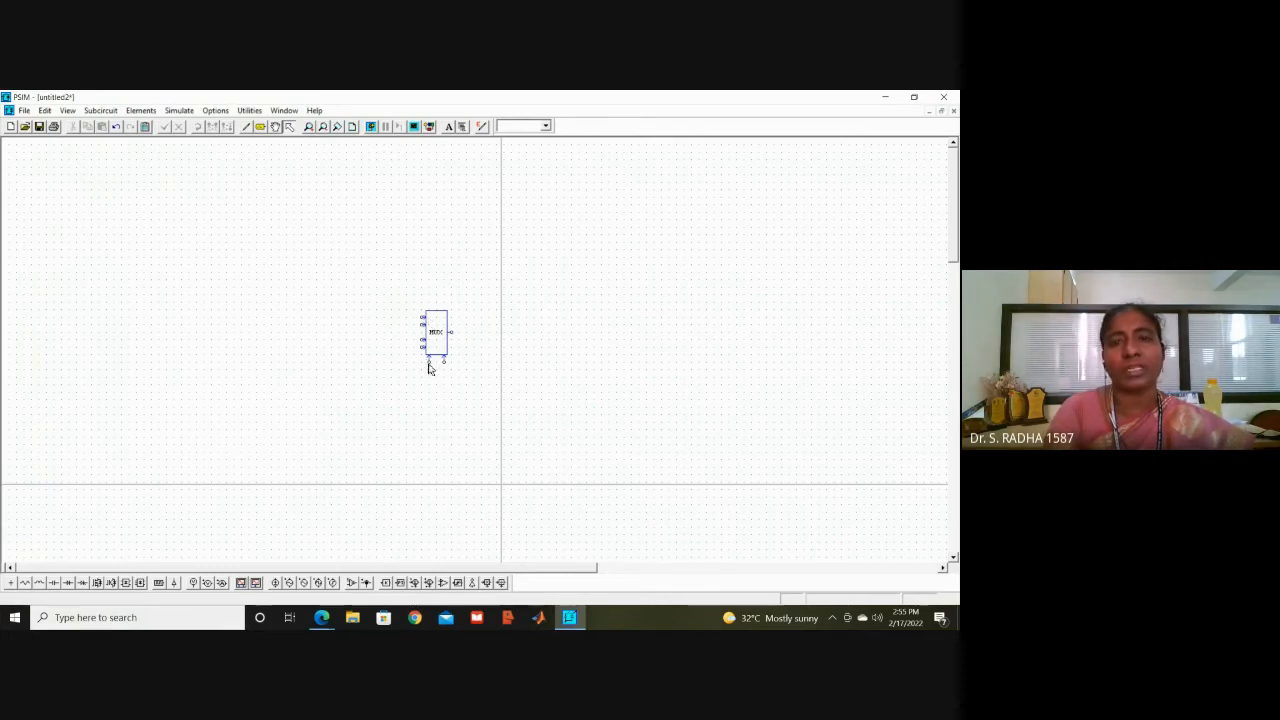
Step: Place four square-wave voltage sources to the left of the multiplexer and two more beneath its select inputs
left_click(318, 585)
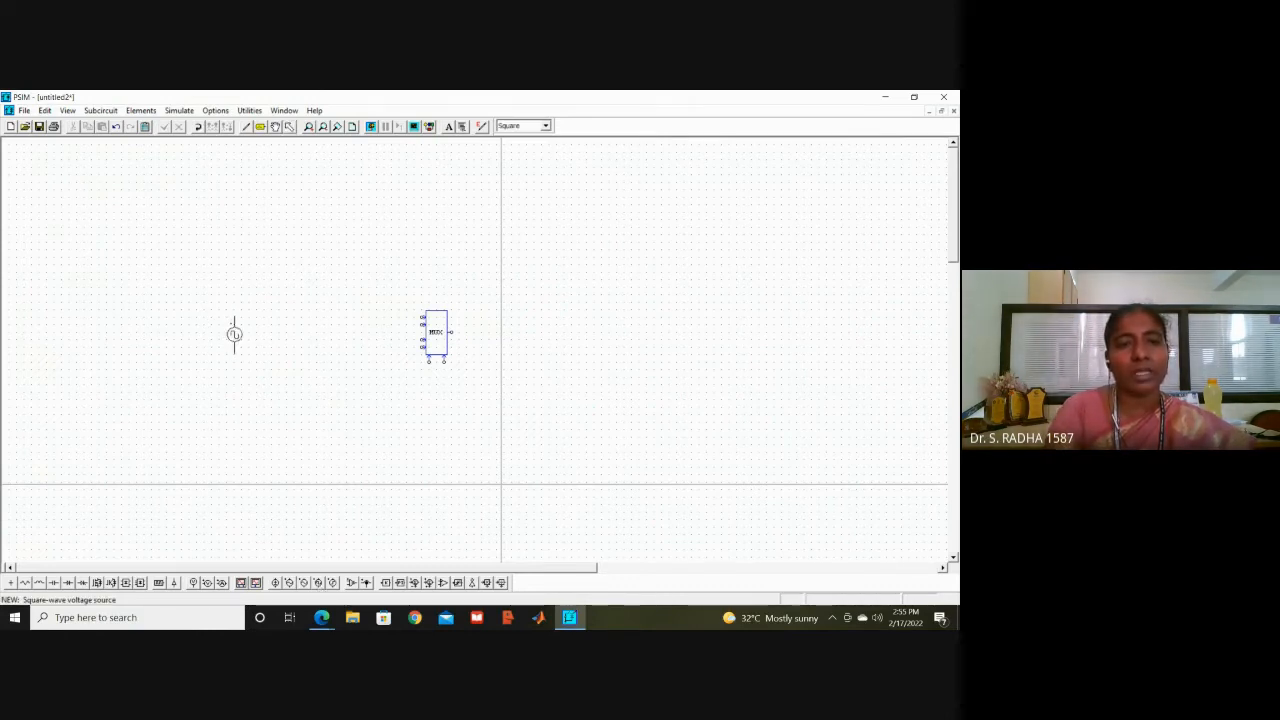
left_click(232, 337)
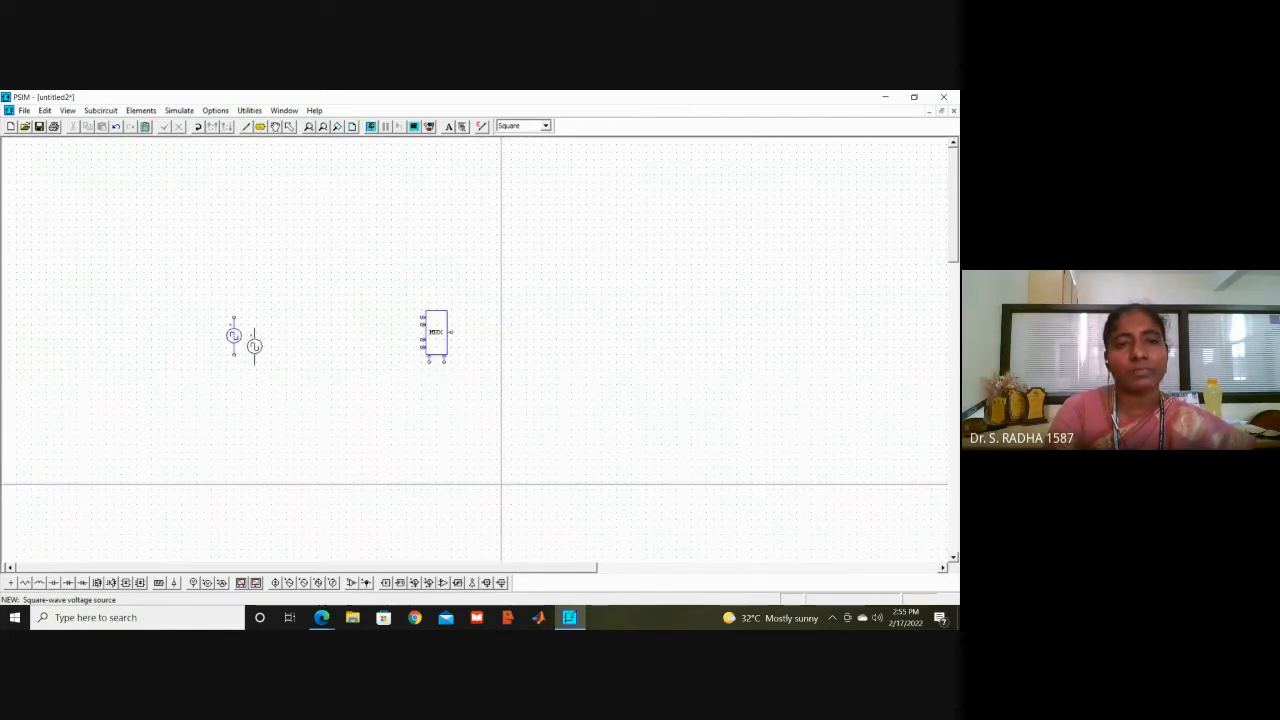
left_click(256, 343)
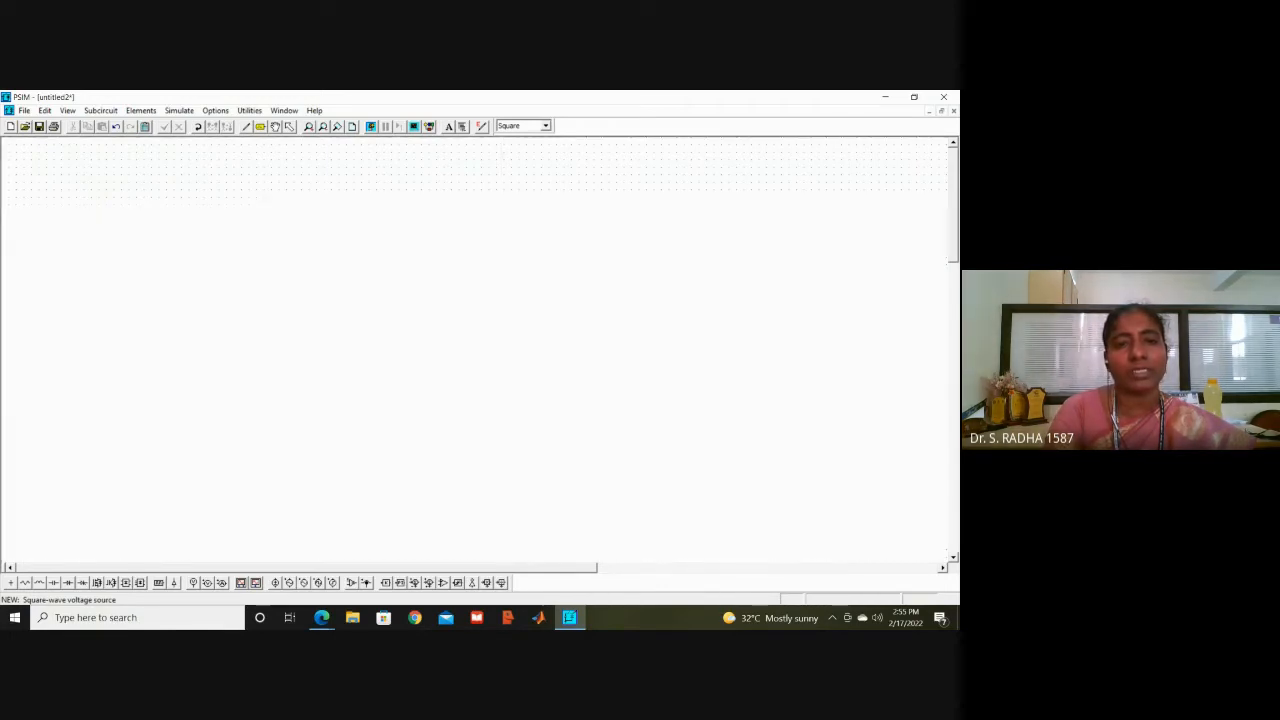
left_click(293, 357)
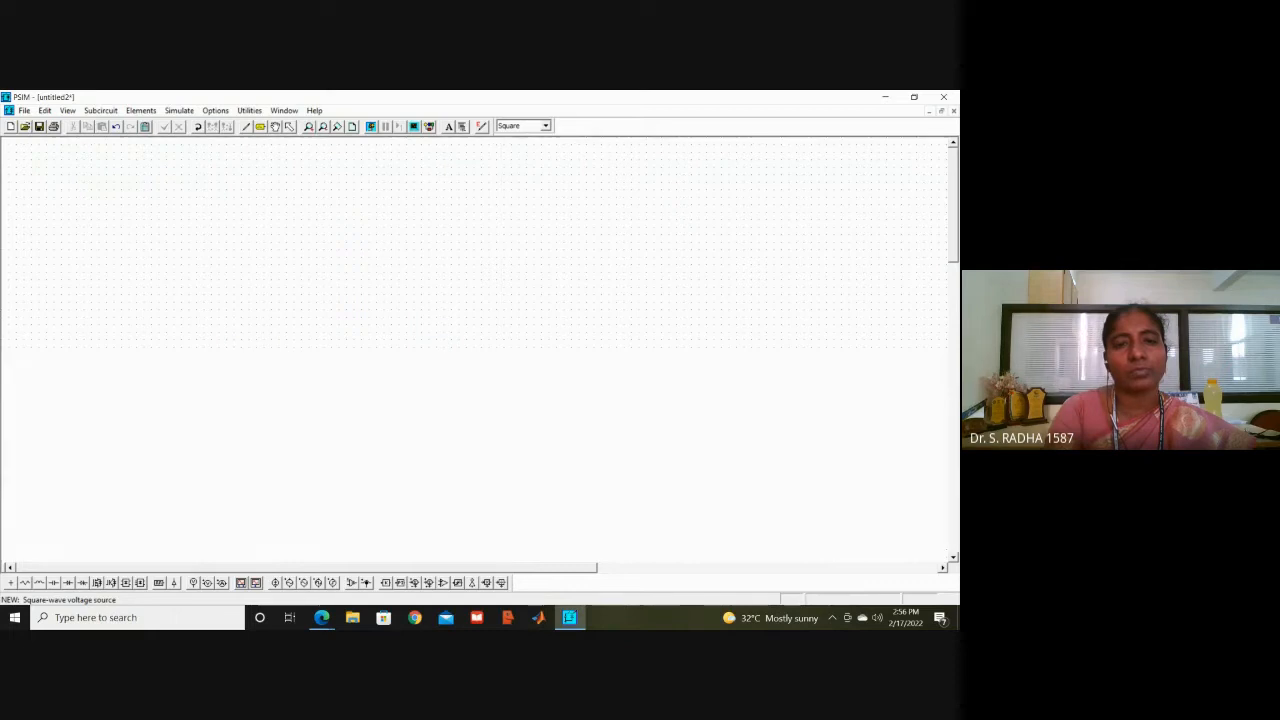
left_click(331, 372)
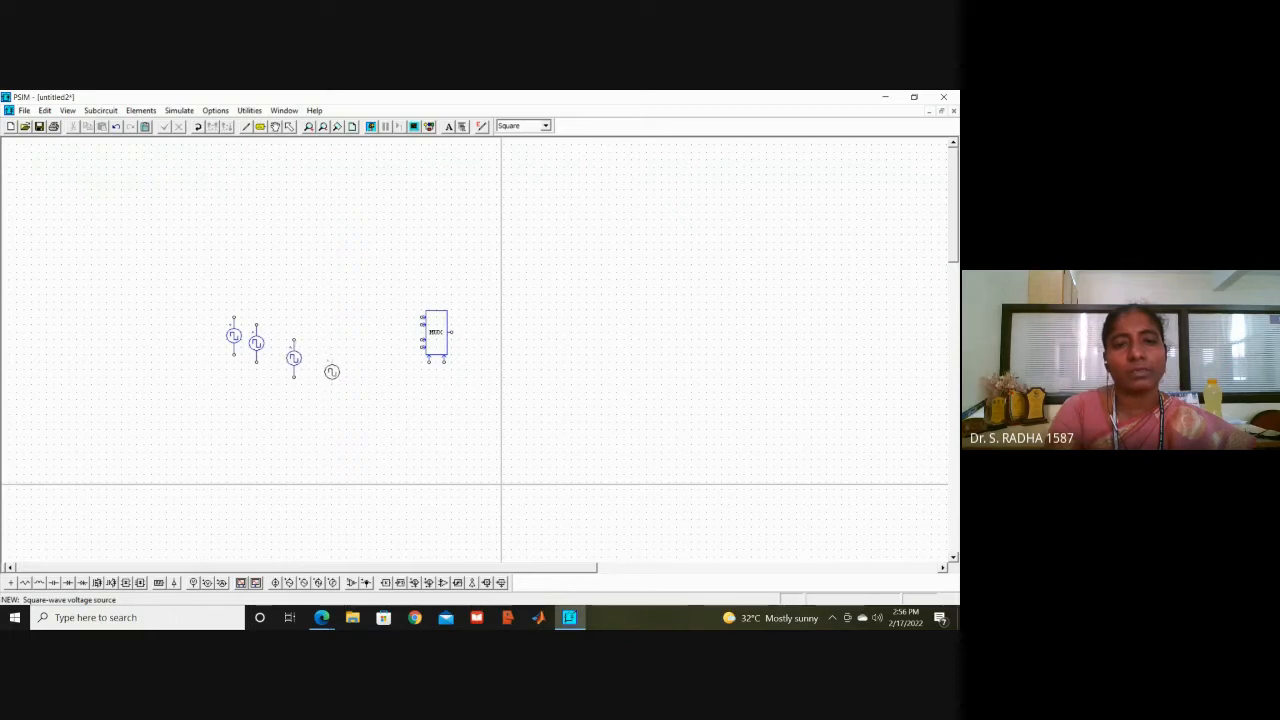
left_click(331, 368)
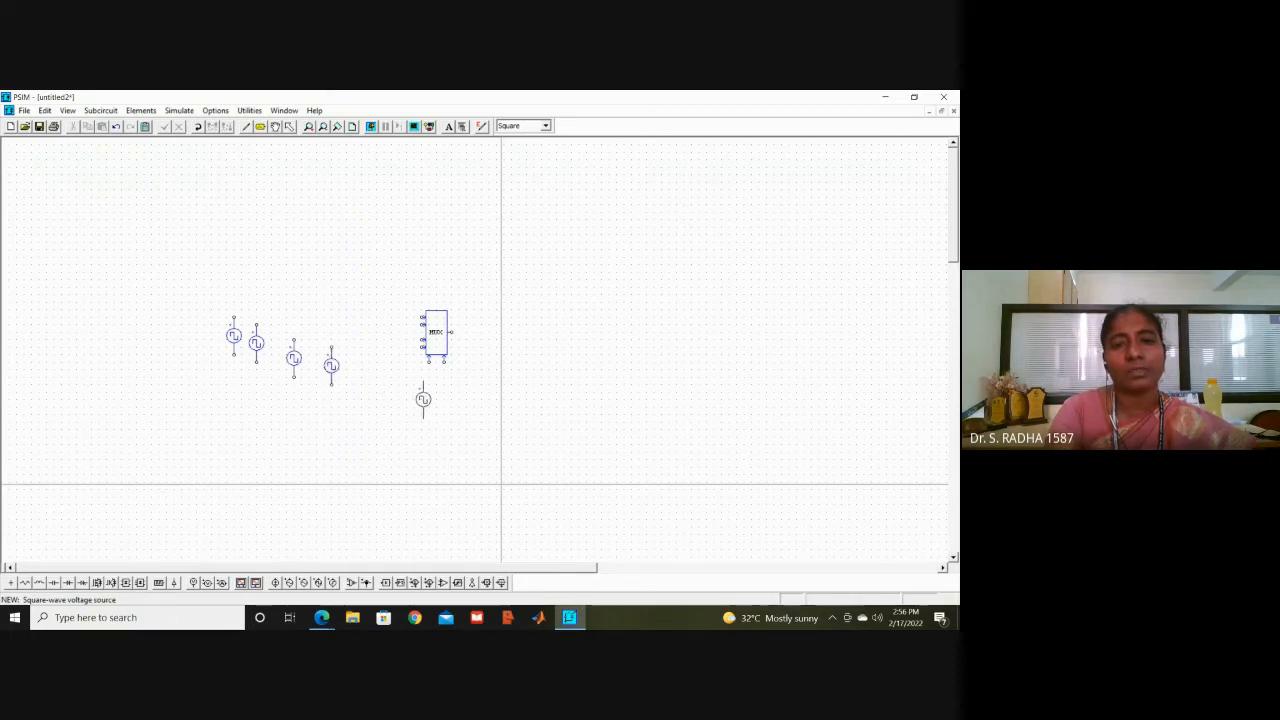
left_click(428, 396)
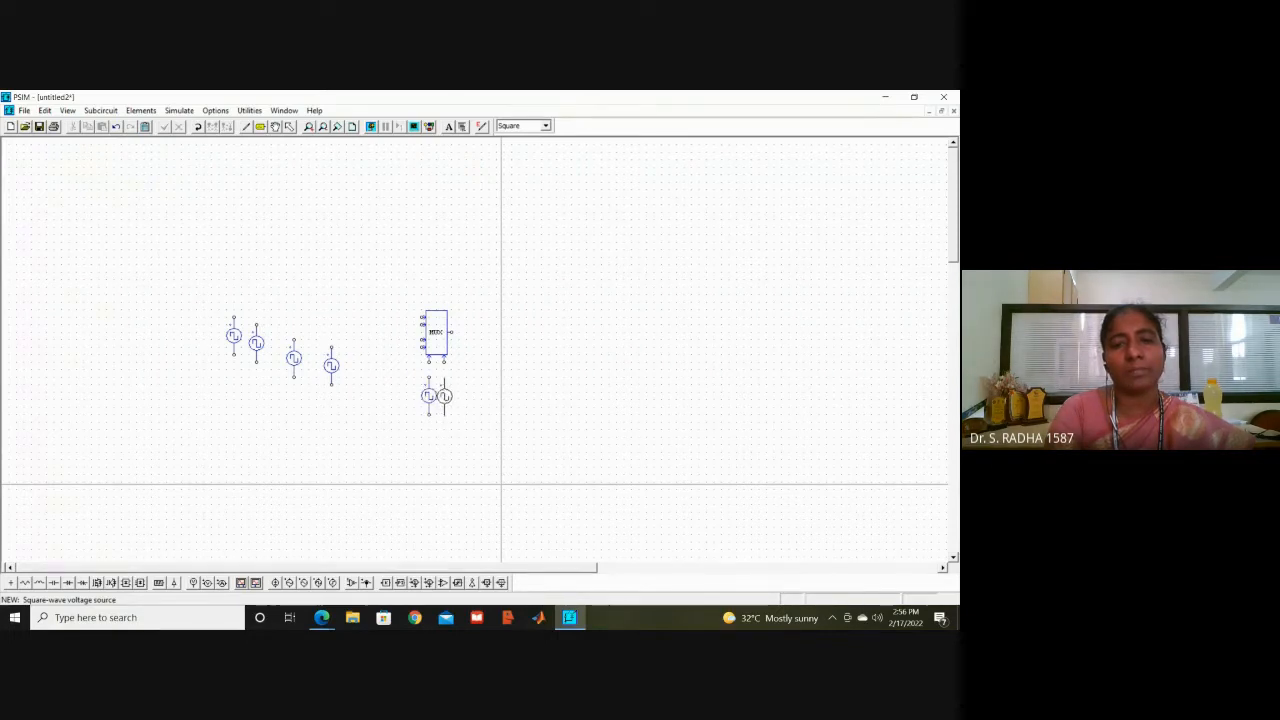
left_click(444, 396)
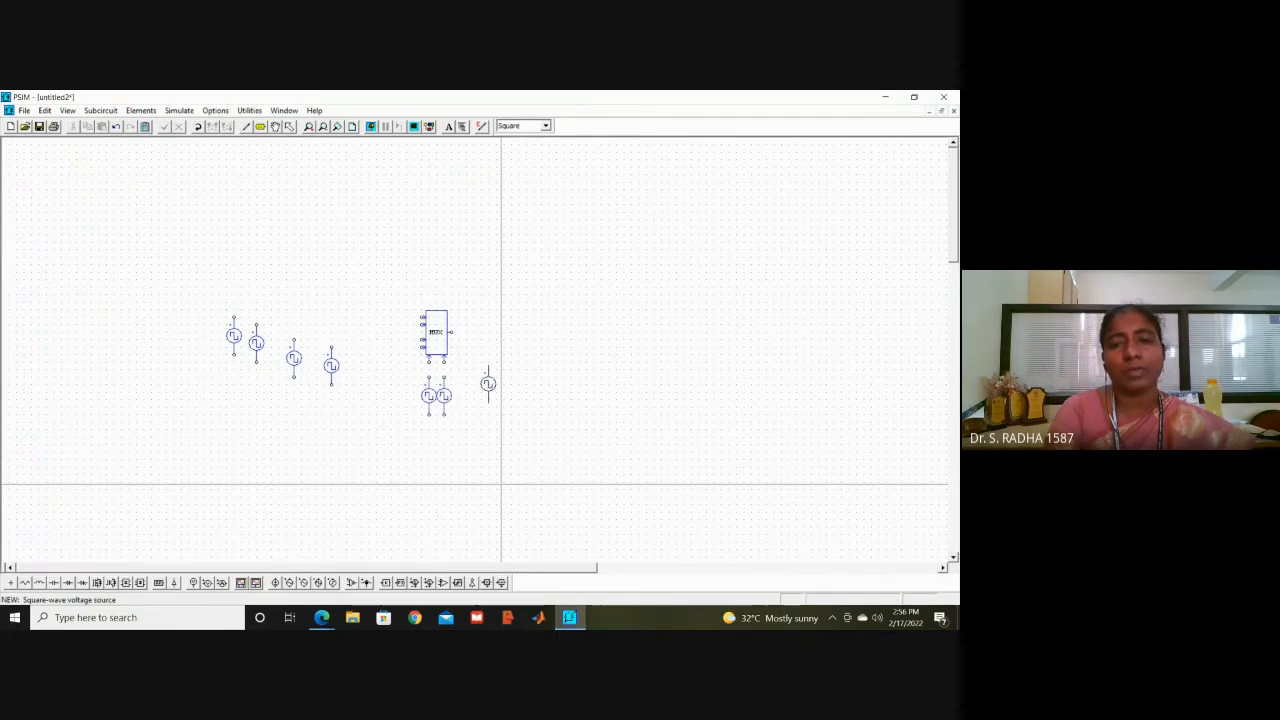
key("Escape")
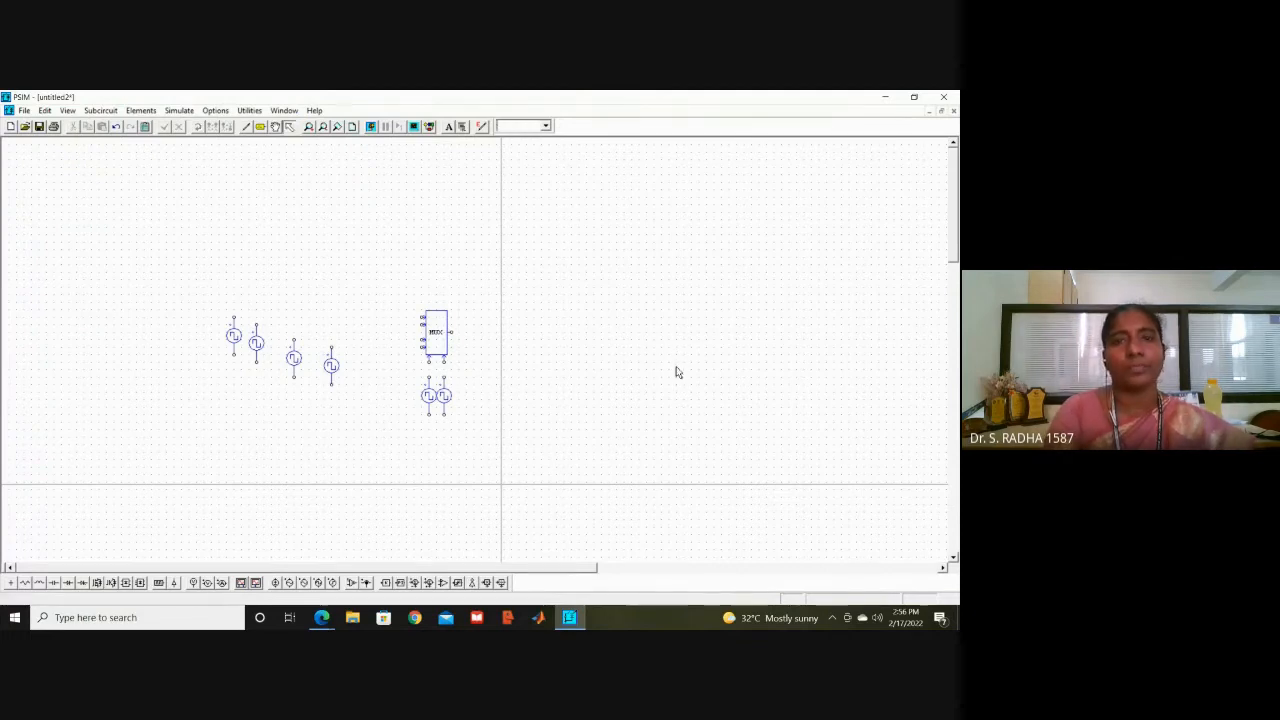
Step: Place a ground at the lower terminal of each of the six square-wave voltage sources
left_click(10, 583)
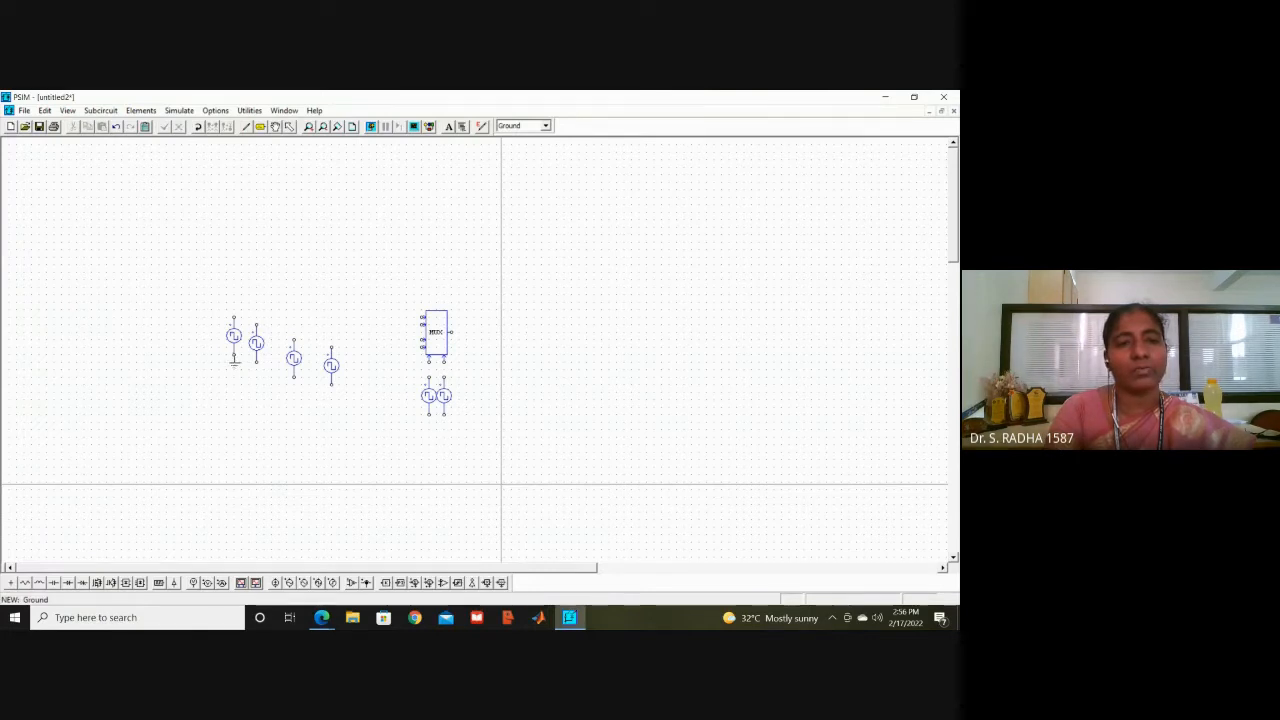
left_click(234, 360)
left_click(256, 366)
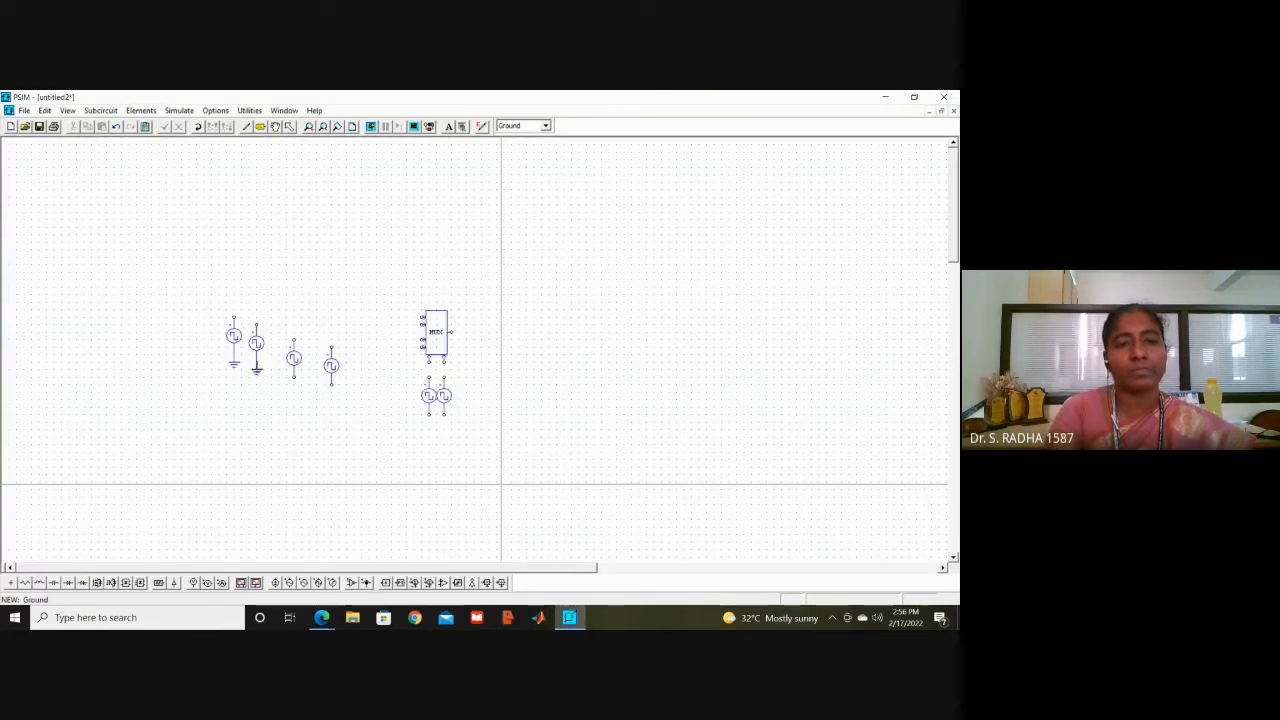
left_click(293, 378)
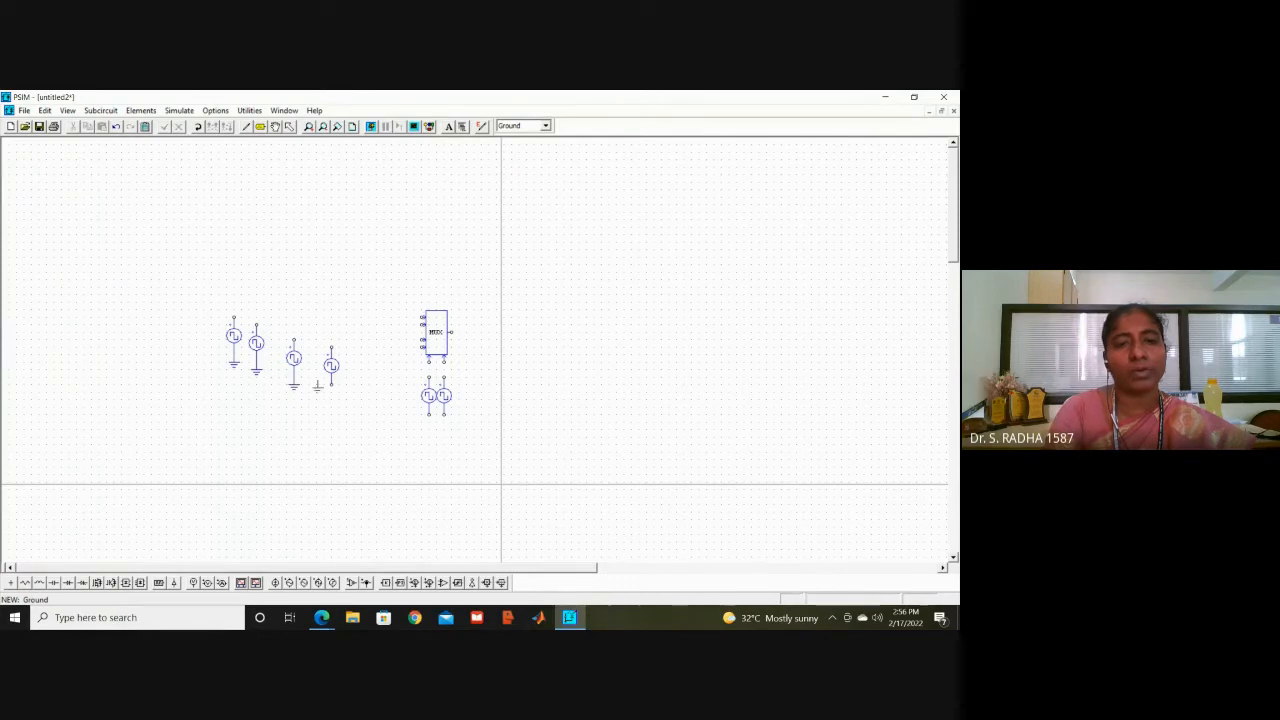
left_click(331, 389)
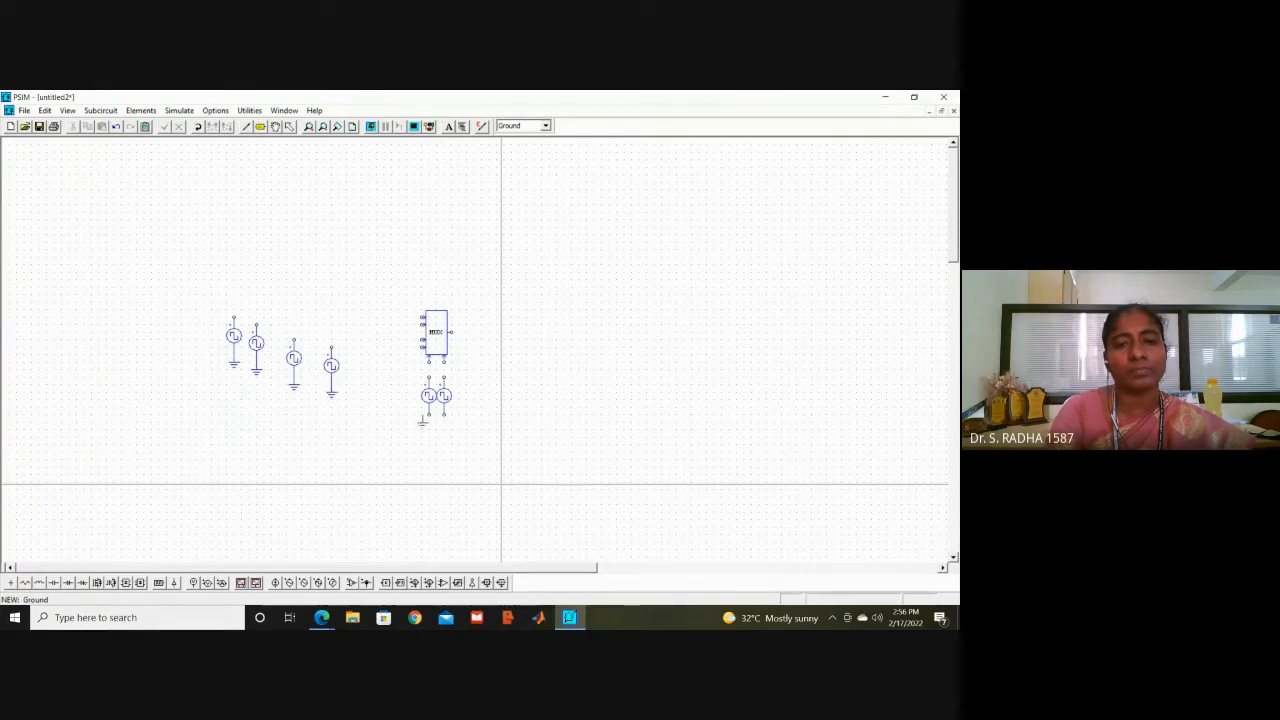
left_click(429, 418)
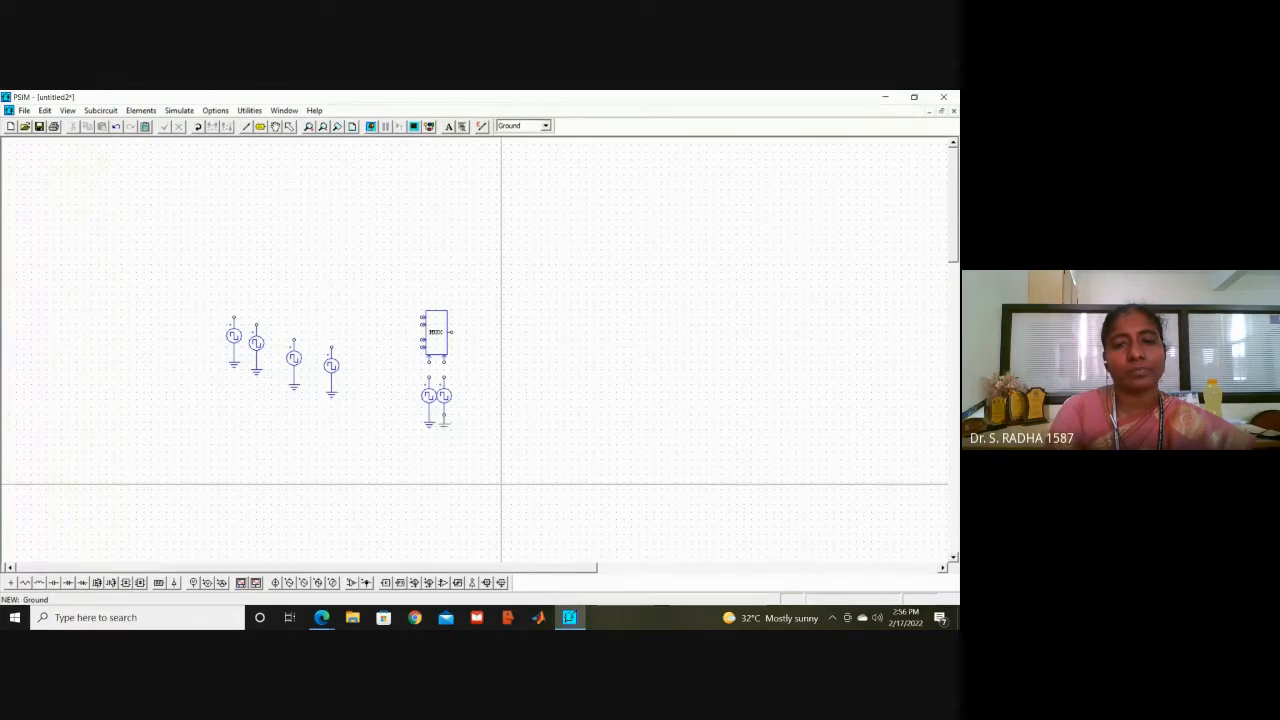
left_click(445, 421)
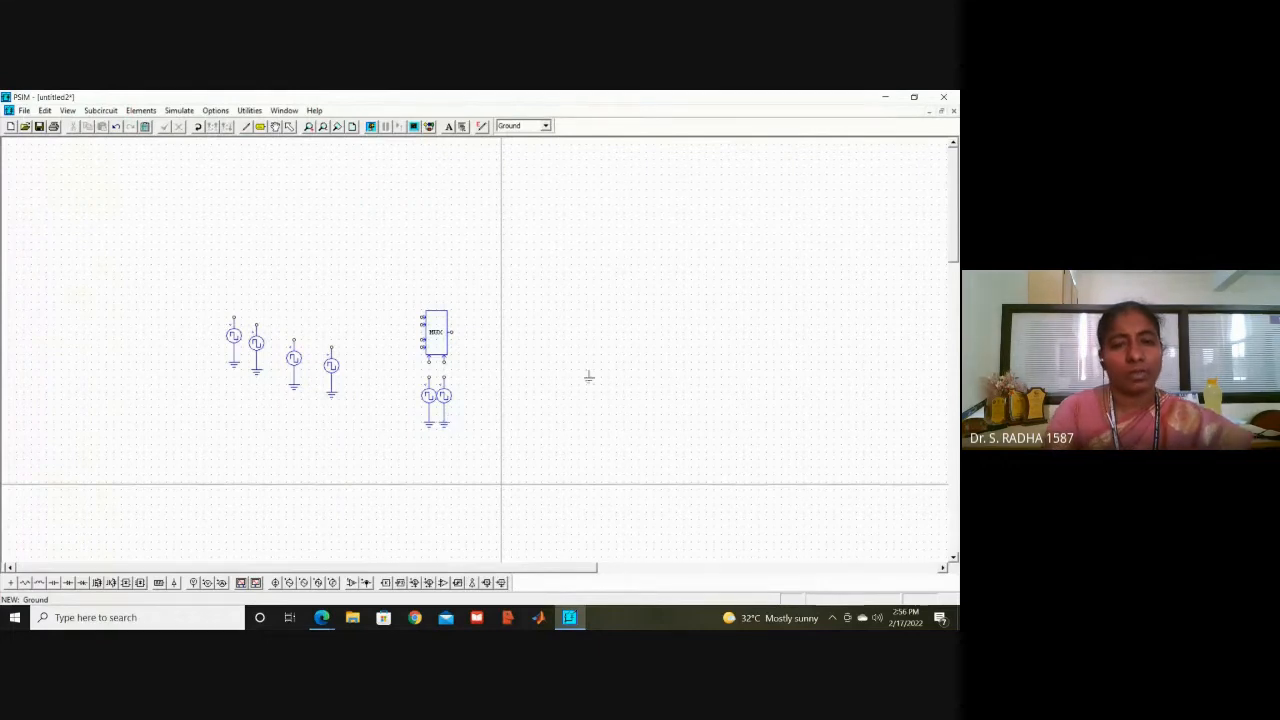
key("Escape")
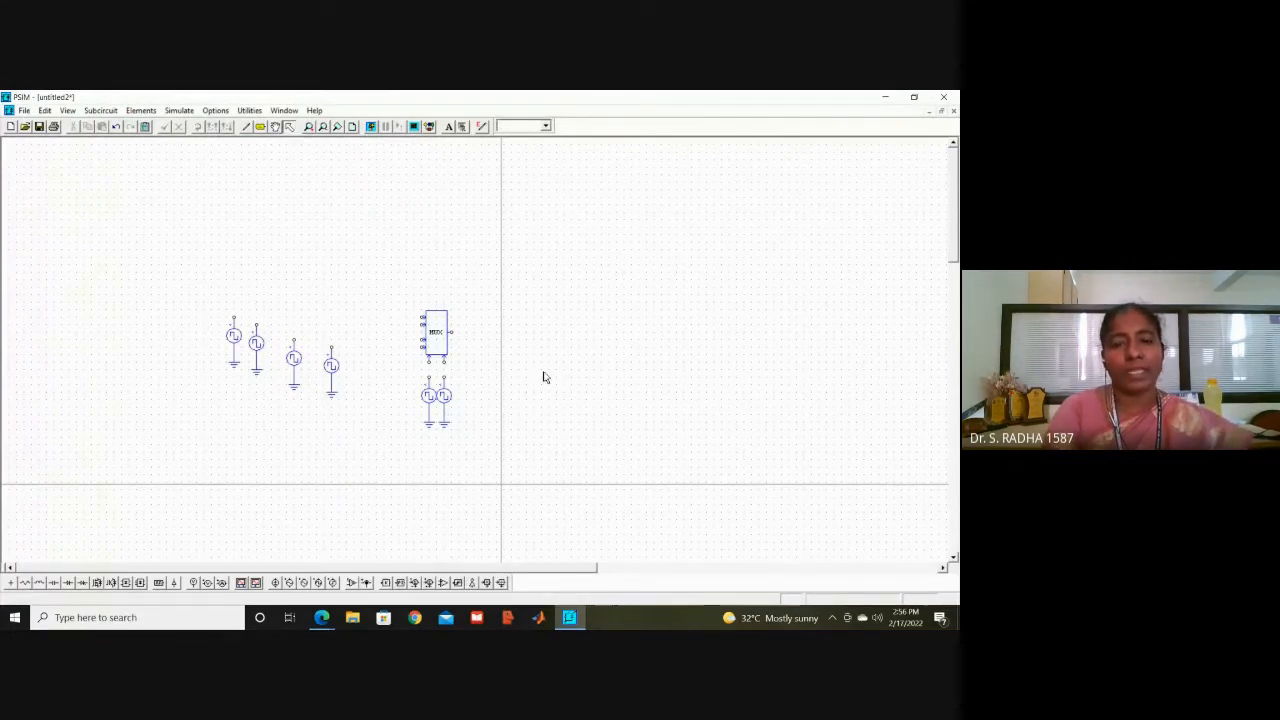
Step: Switch to the MULTIPLEXER presentation in the browser and examine the 4-to-1 multiplexer's block diagram and truth table in full screen
mouse_move(323, 619)
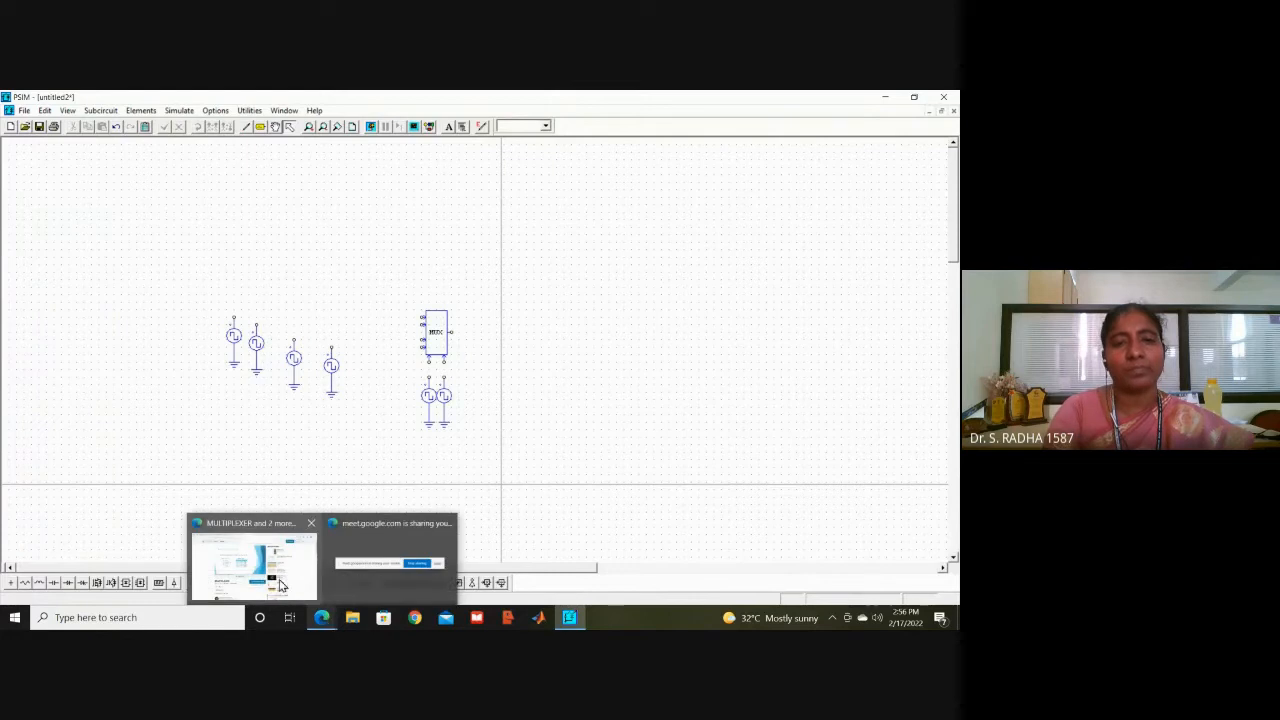
left_click(281, 585)
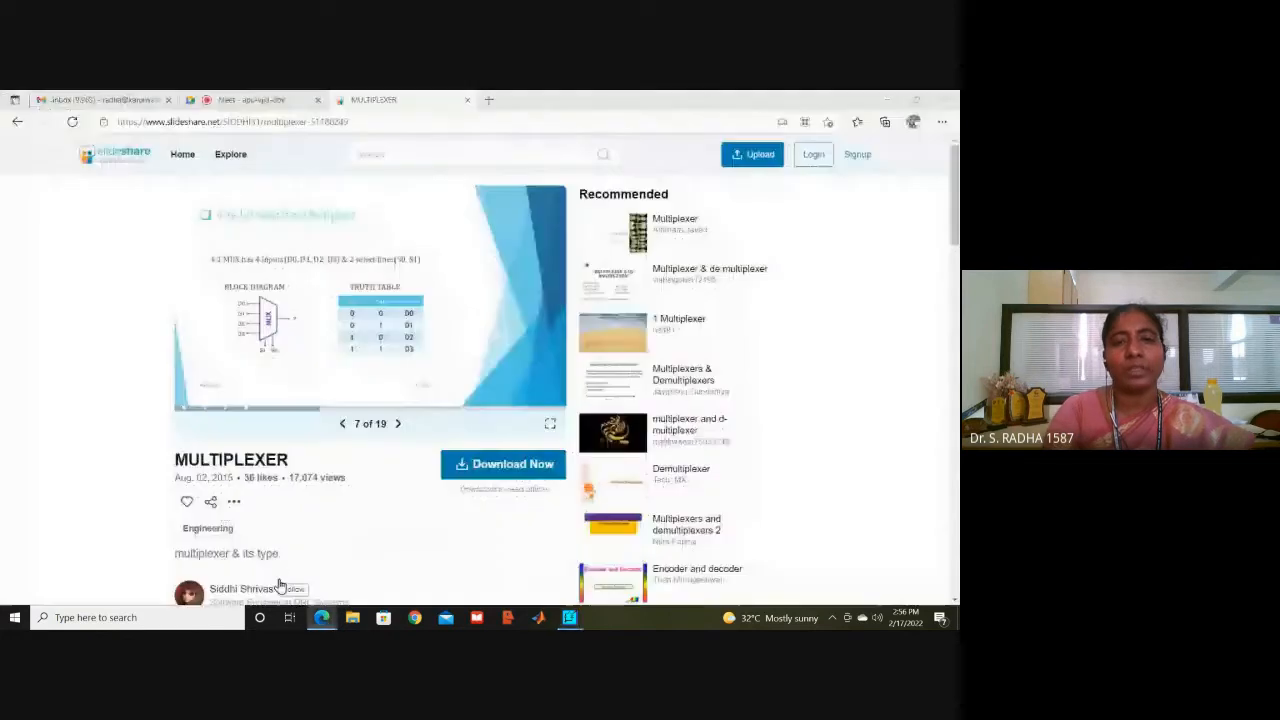
left_click(547, 432)
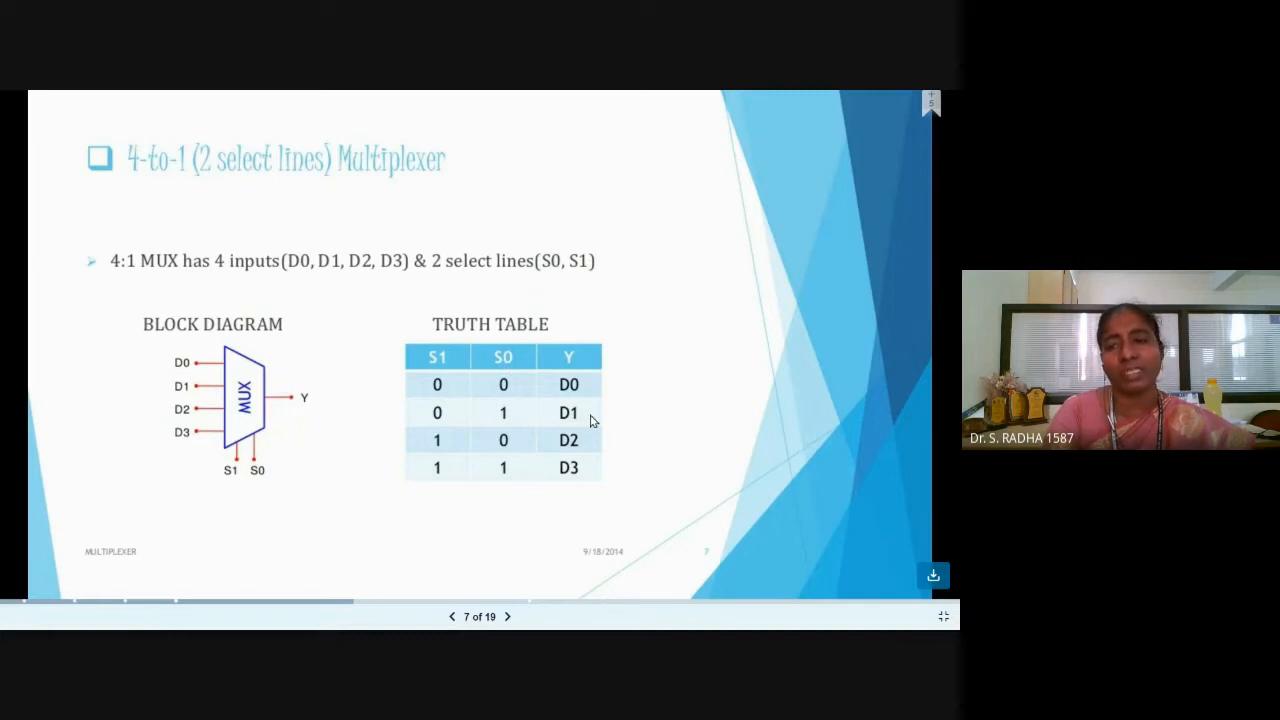
left_click(943, 623)
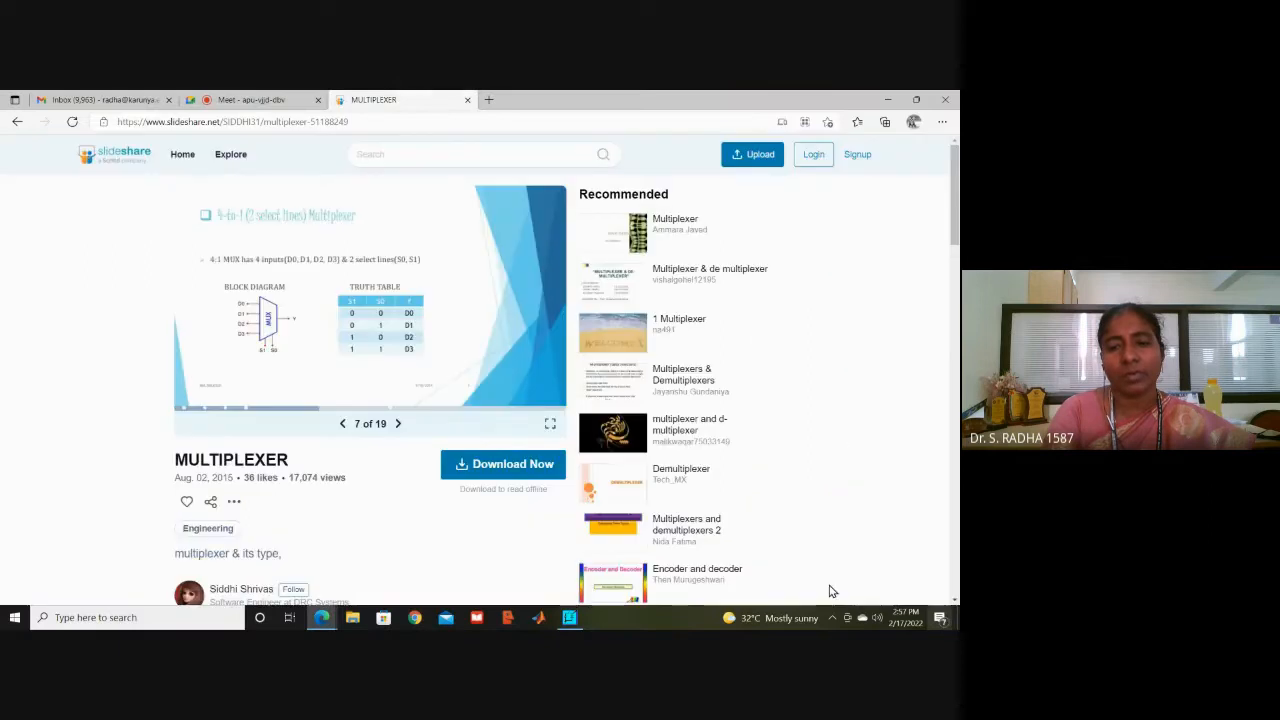
Step: Switch back to PSIM and wire the four left sources to the multiplexer's data inputs and the two lower sources to its select inputs
left_click(570, 618)
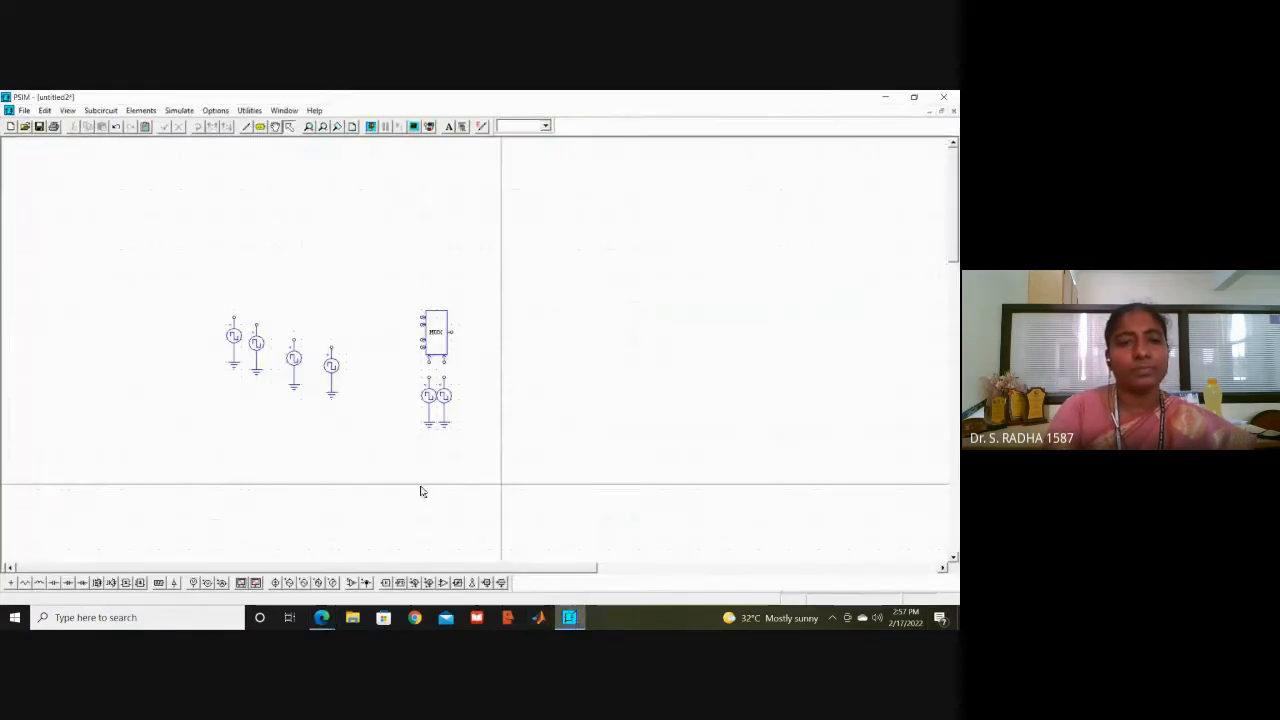
left_click(245, 128)
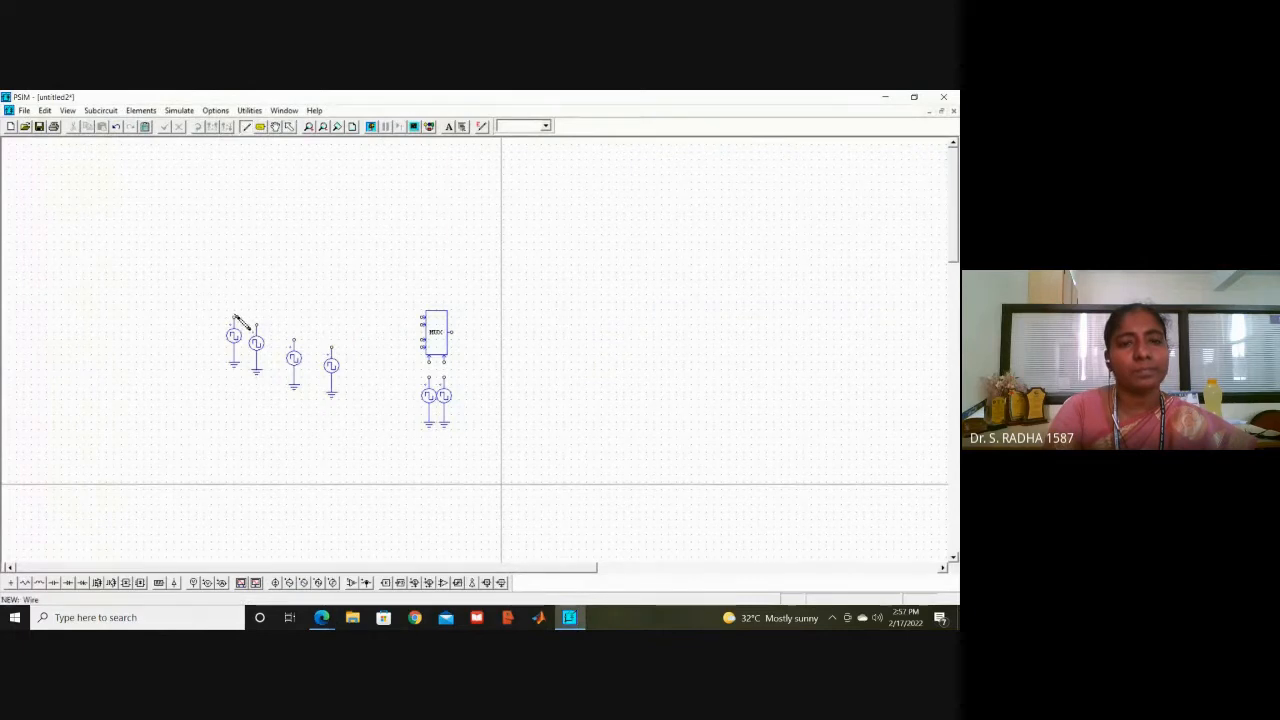
left_click_drag(234, 318, 423, 318)
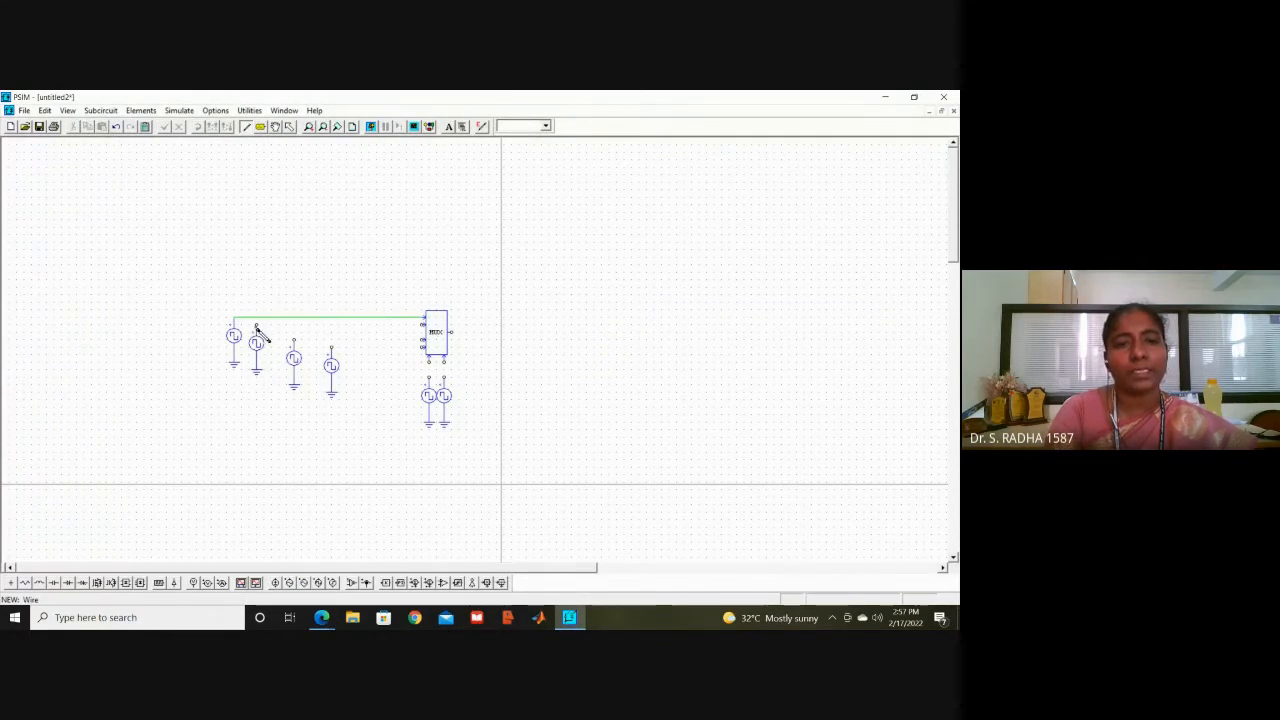
left_click_drag(256, 327, 425, 329)
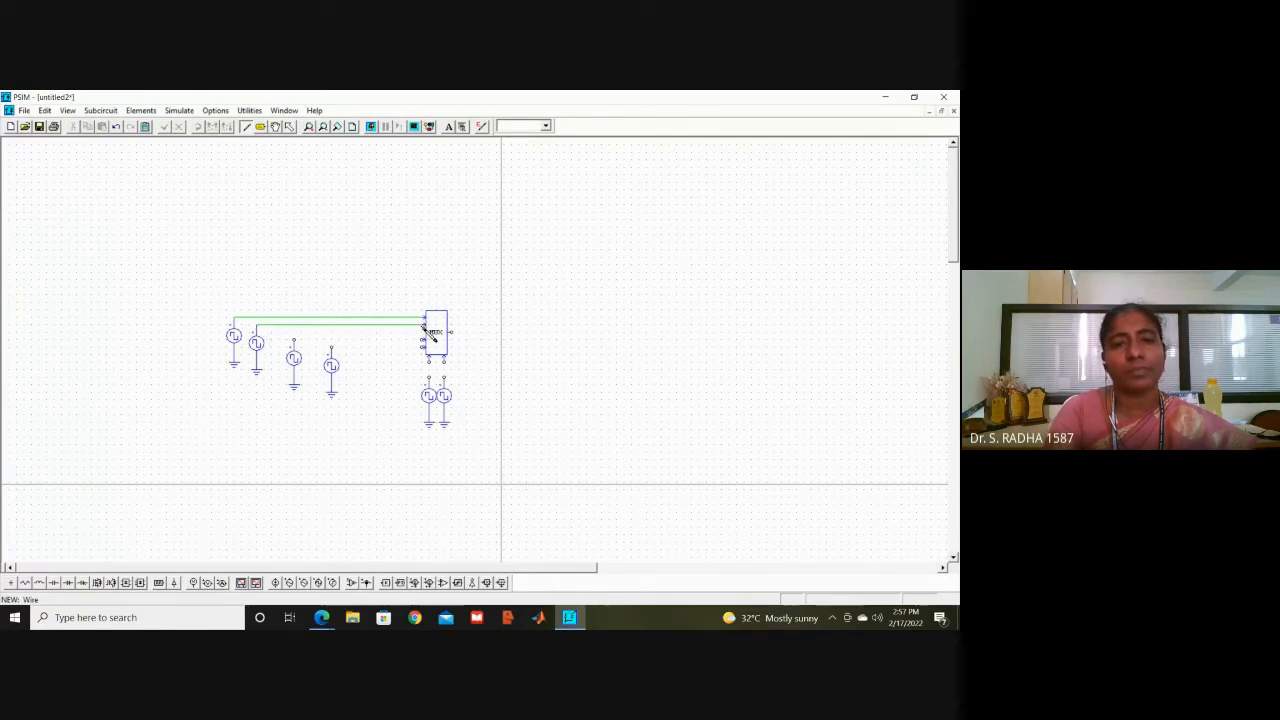
left_click_drag(293, 341, 426, 342)
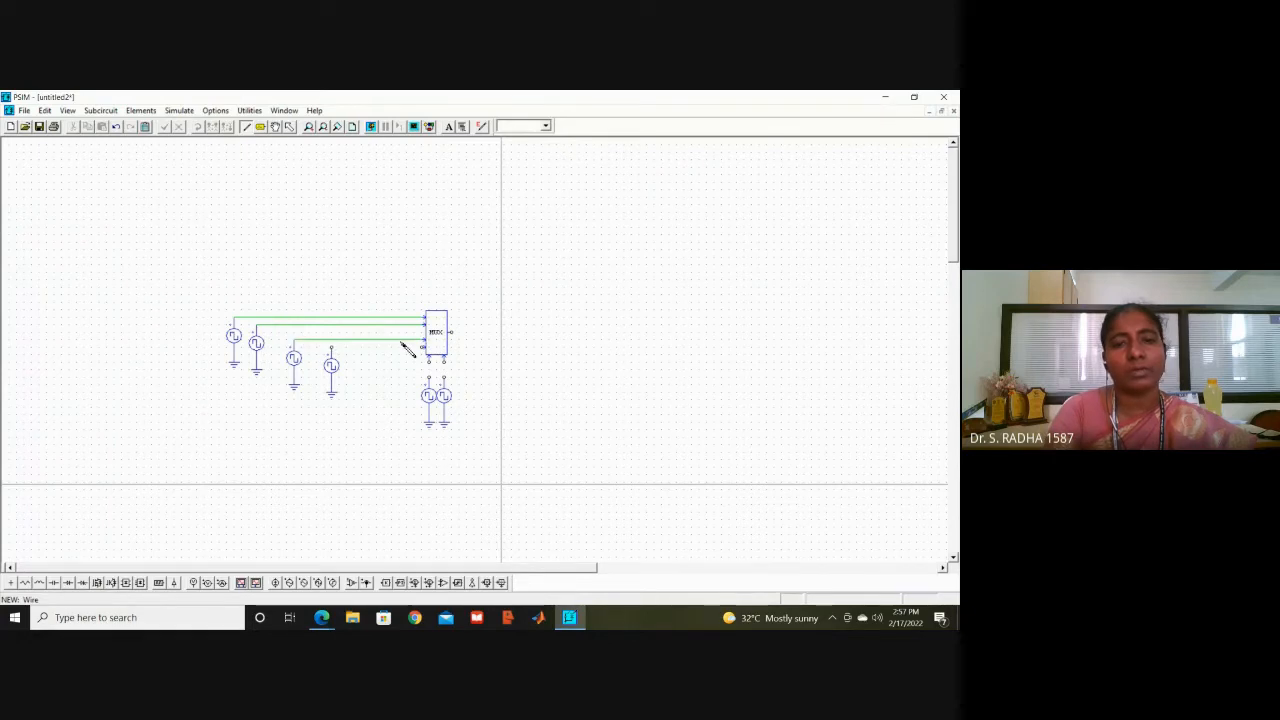
left_click_drag(332, 349, 426, 350)
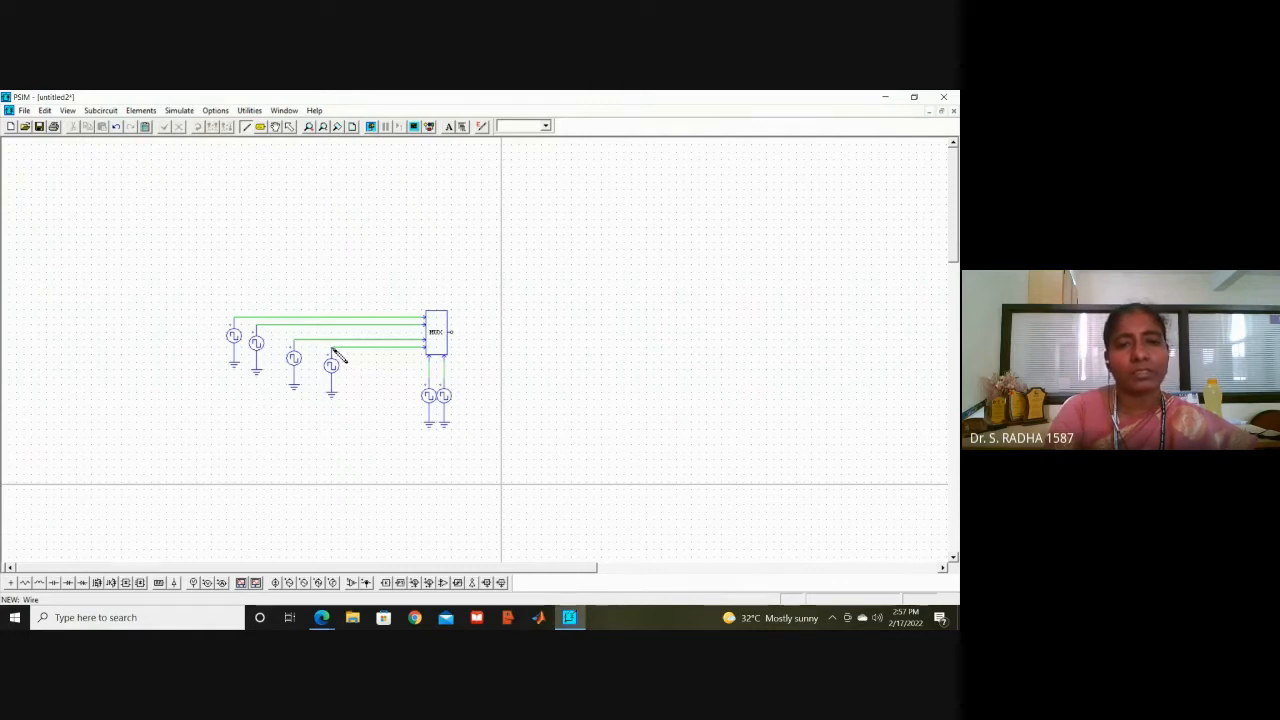
left_click(332, 348)
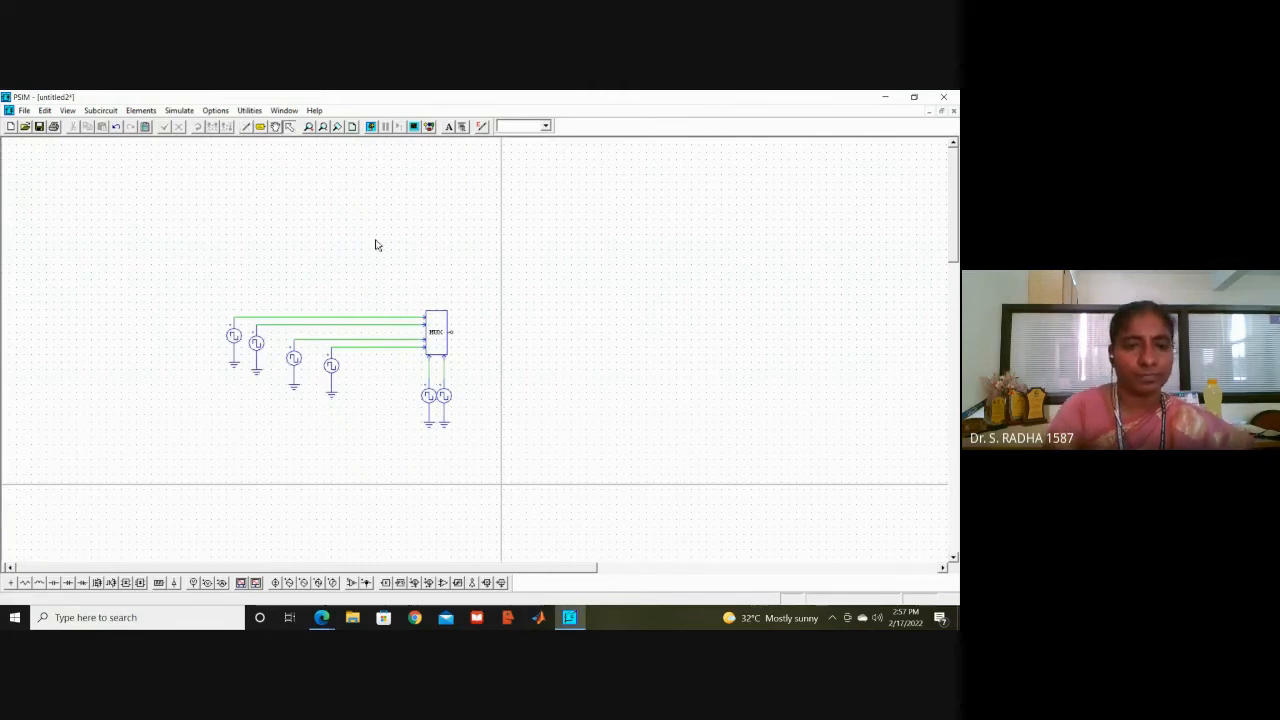
Step: Delete the wire from the fourth input source and redraw it to the multiplexer's lowest data input
left_click(351, 347)
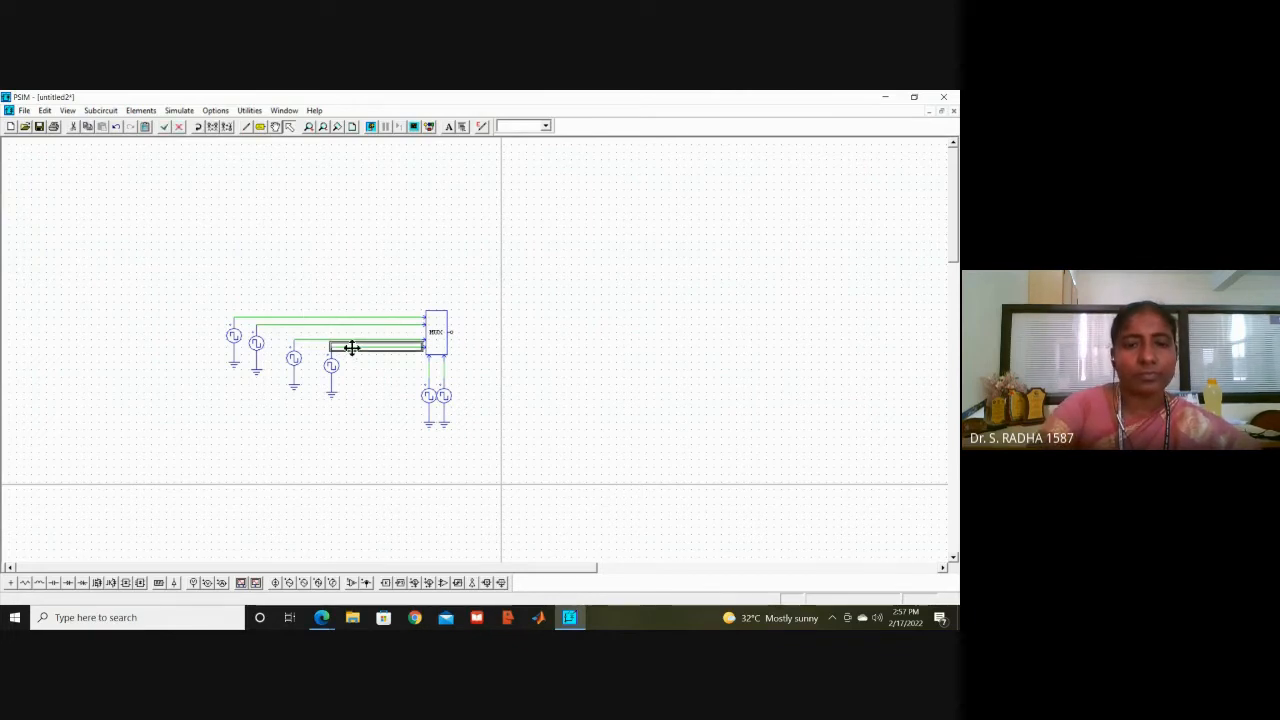
key("Delete")
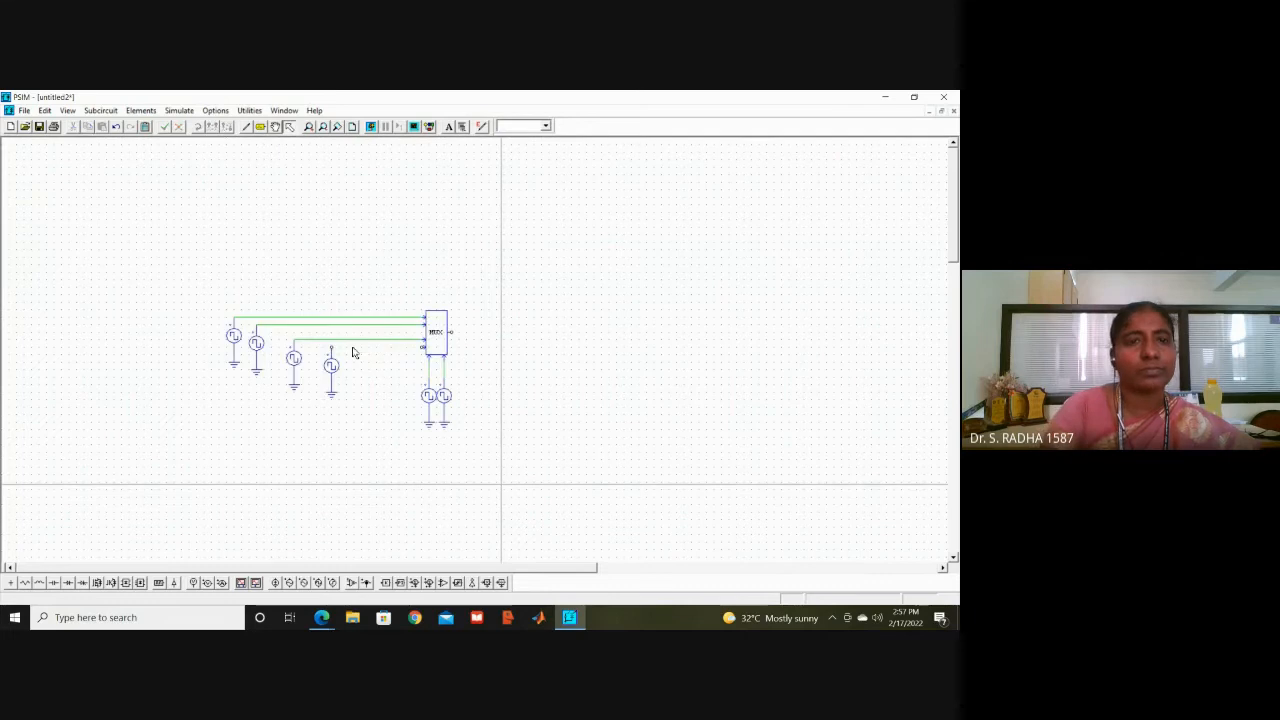
left_click(246, 126)
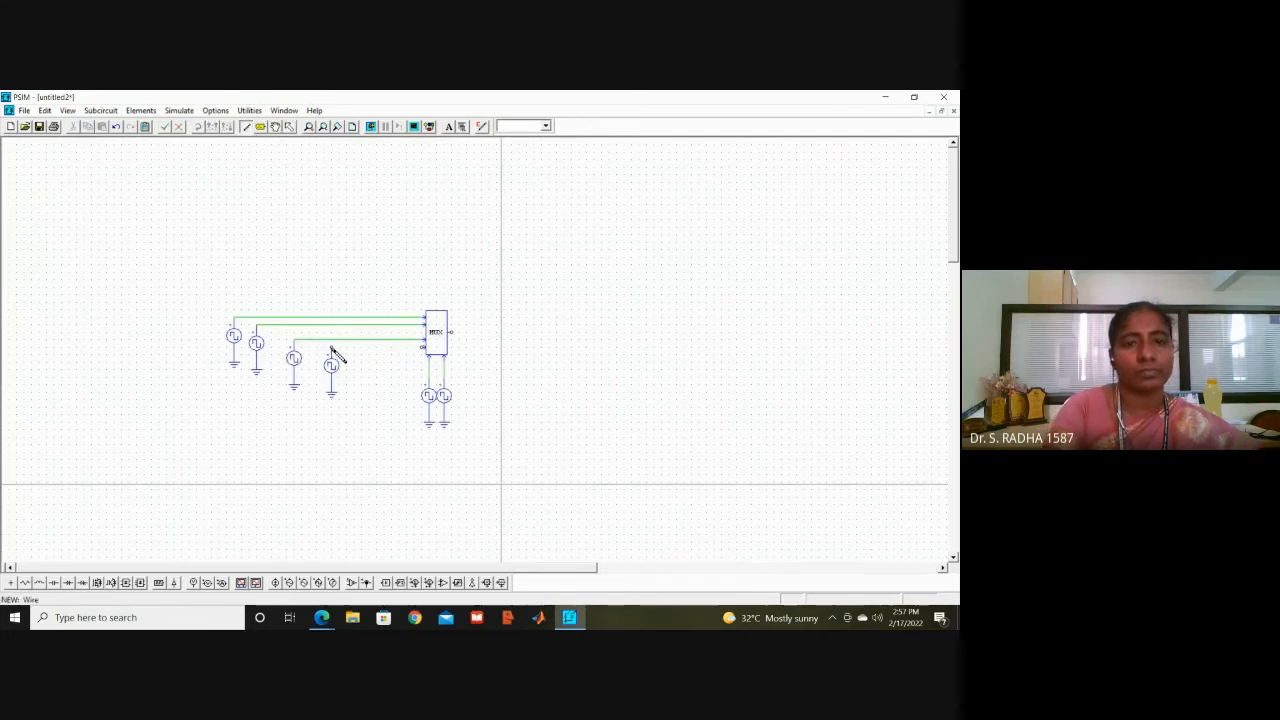
left_click_drag(331, 348, 395, 349)
left_click(423, 347)
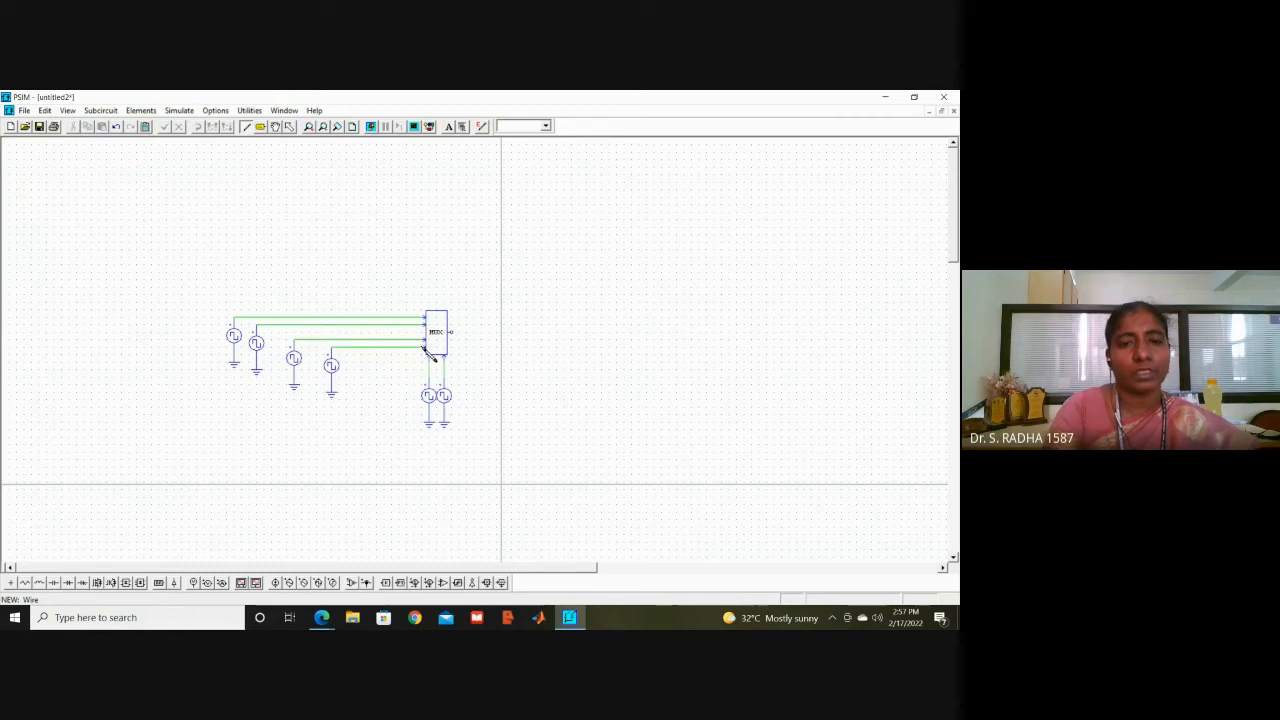
key("Escape")
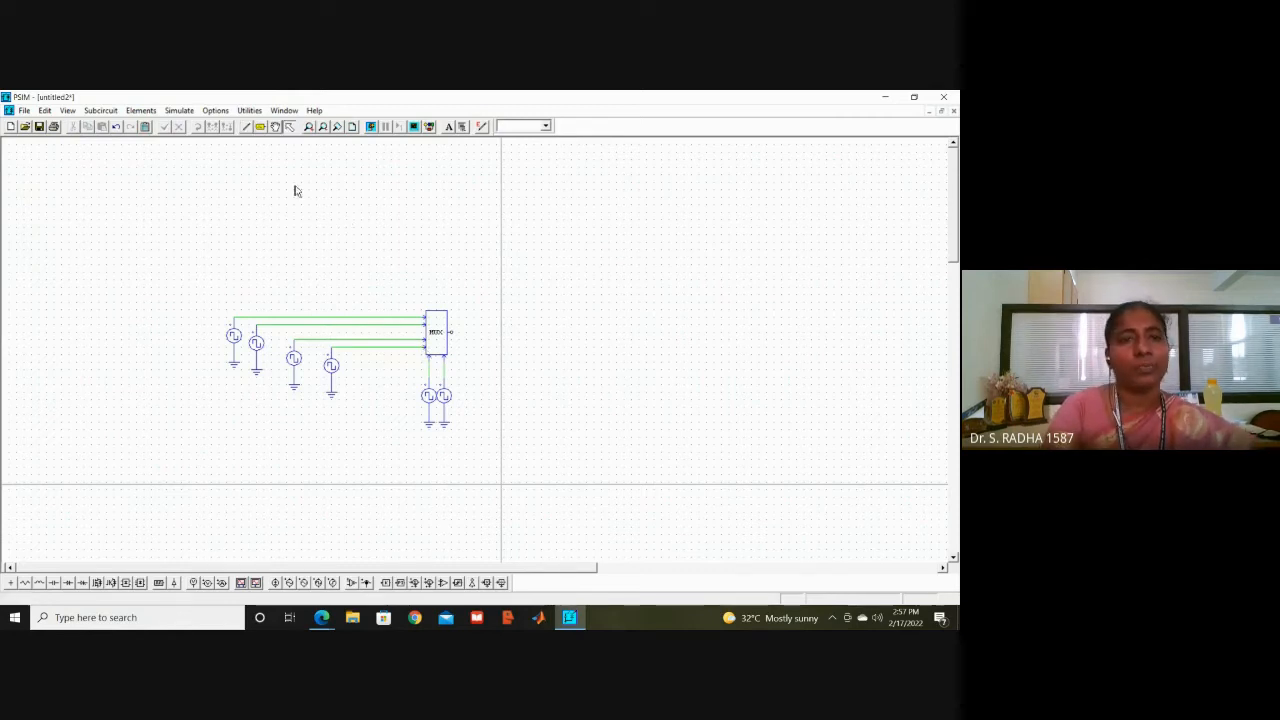
Step: Draw a short horizontal wire outward from the multiplexer's output terminal
left_click(245, 126)
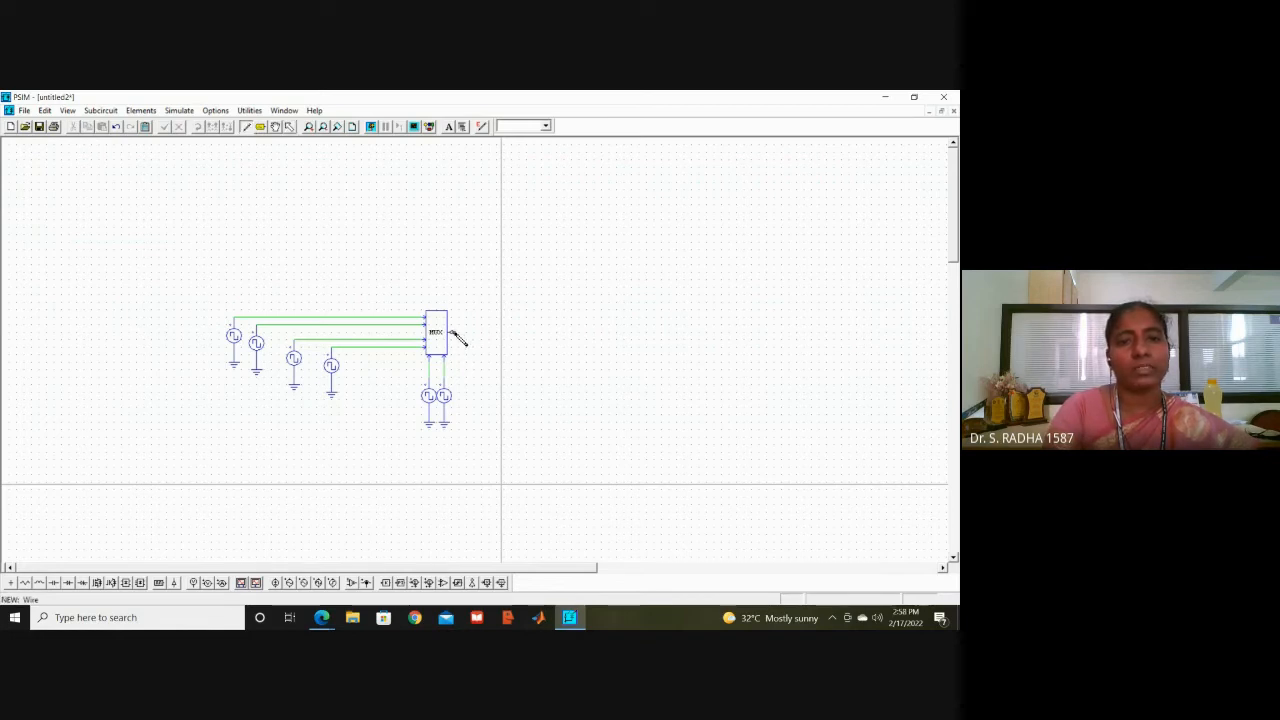
left_click(451, 332)
left_click(519, 332)
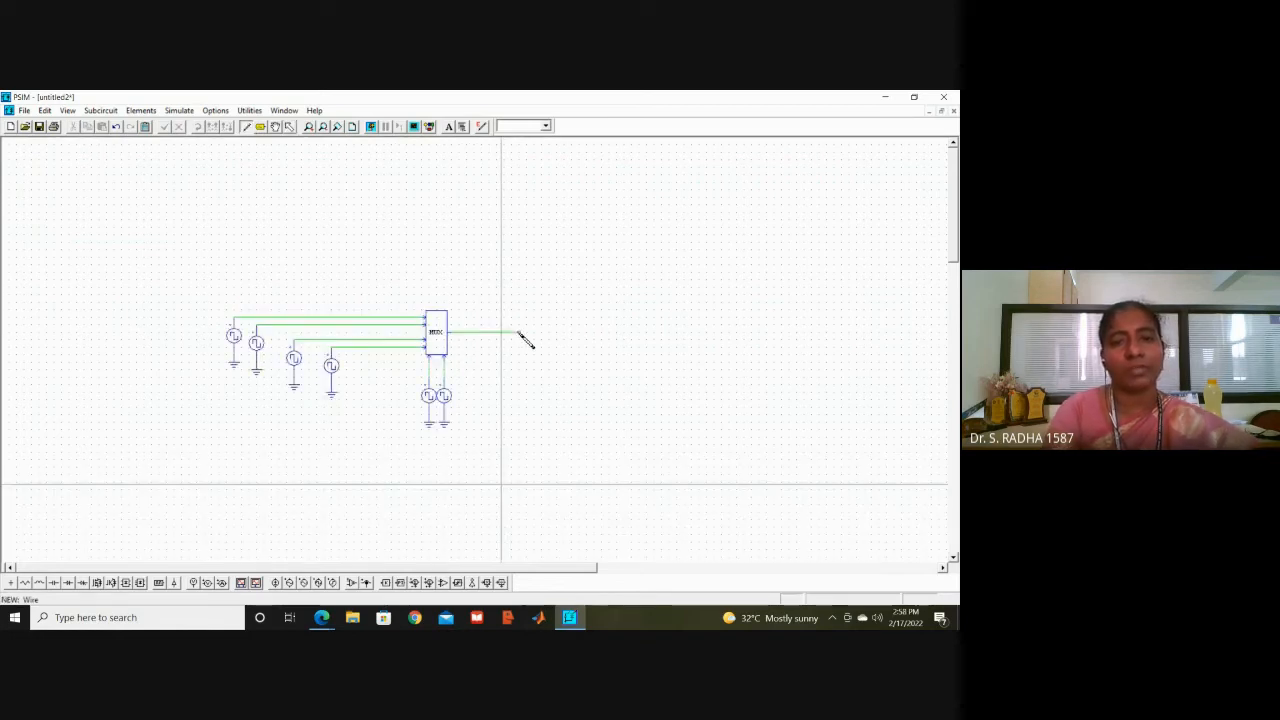
right_click(522, 294)
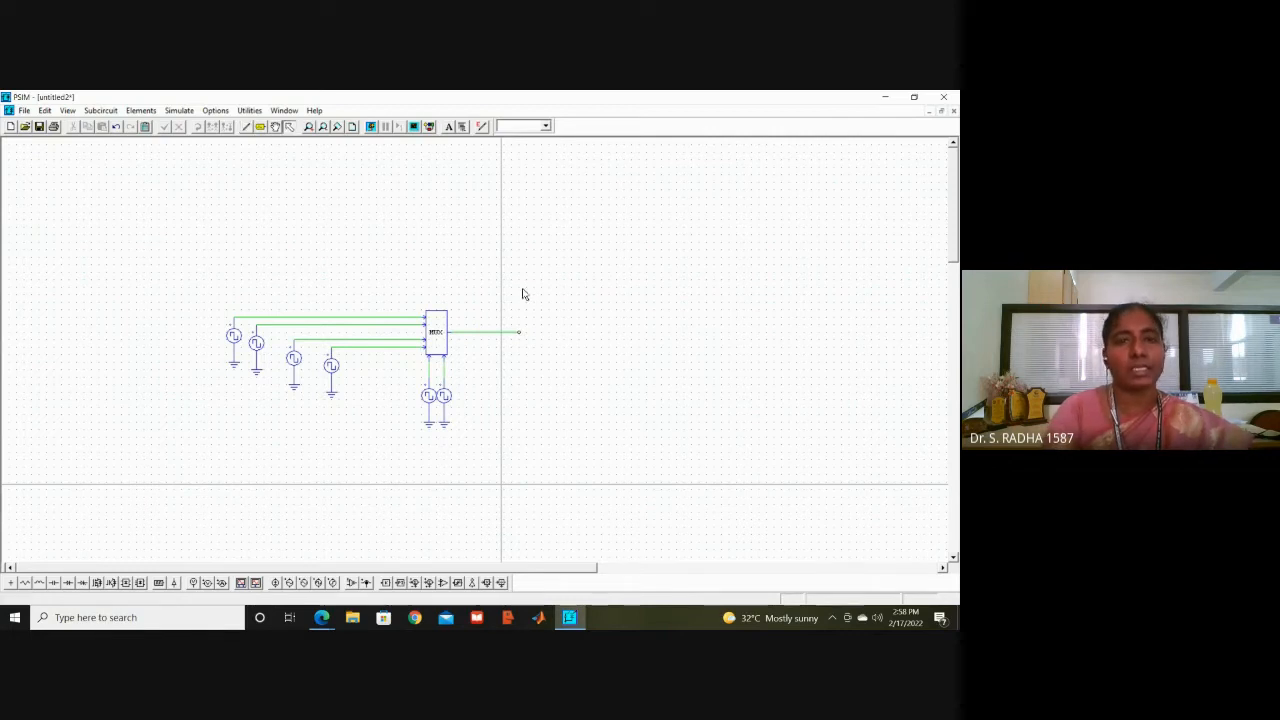
Step: Name the first input source Va, display its name on the schematic, and set its duty cycle to 1.0
double_click(233, 338)
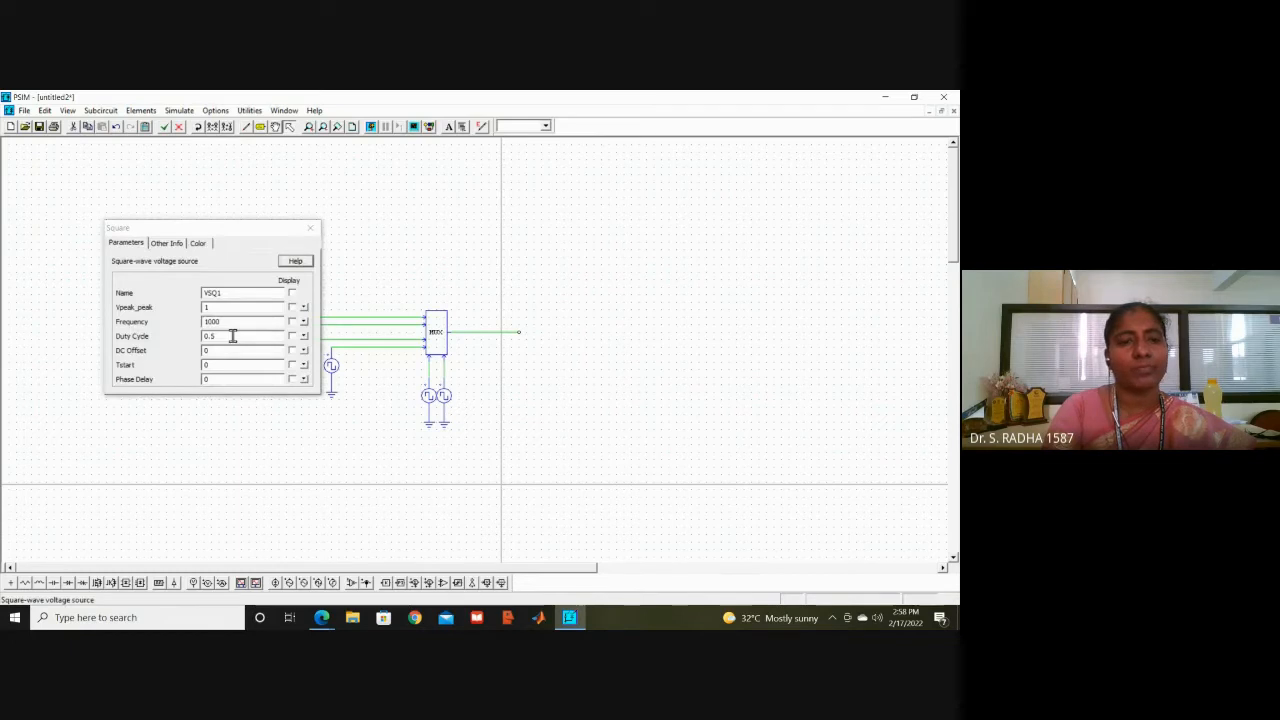
left_click(227, 293)
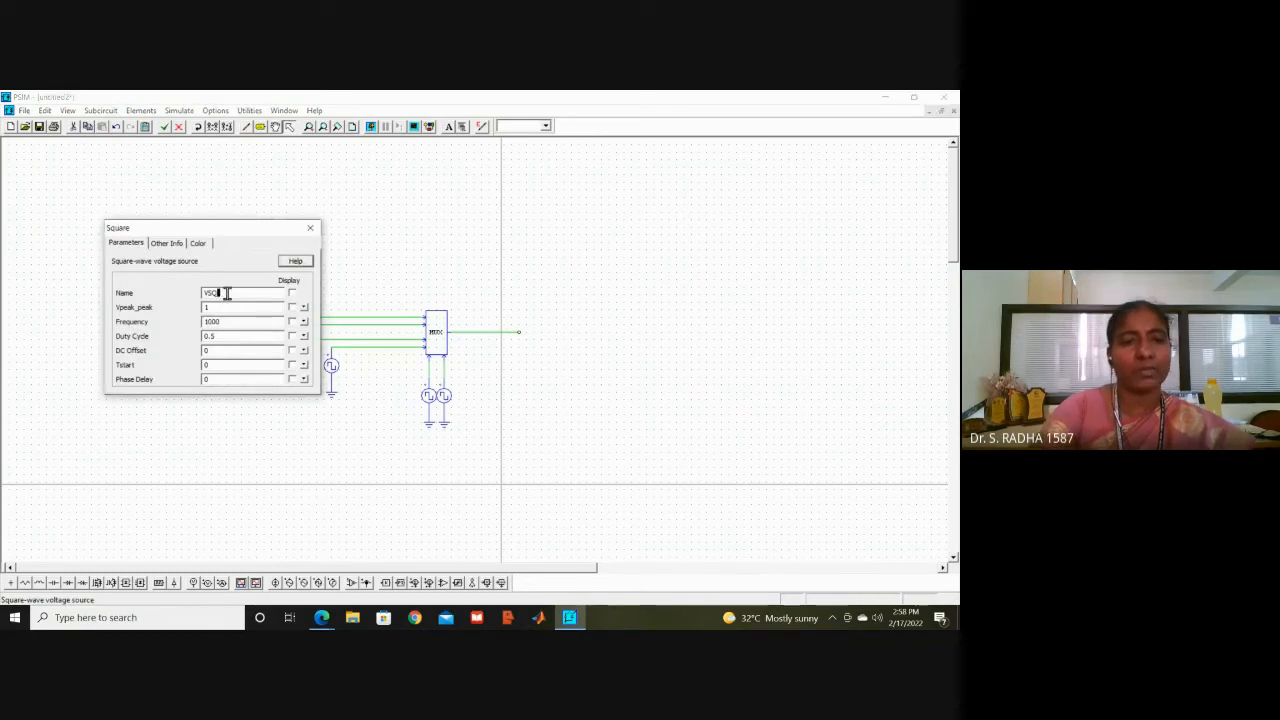
key("BackSpace")
key("BackSpace")
key("BackSpace")
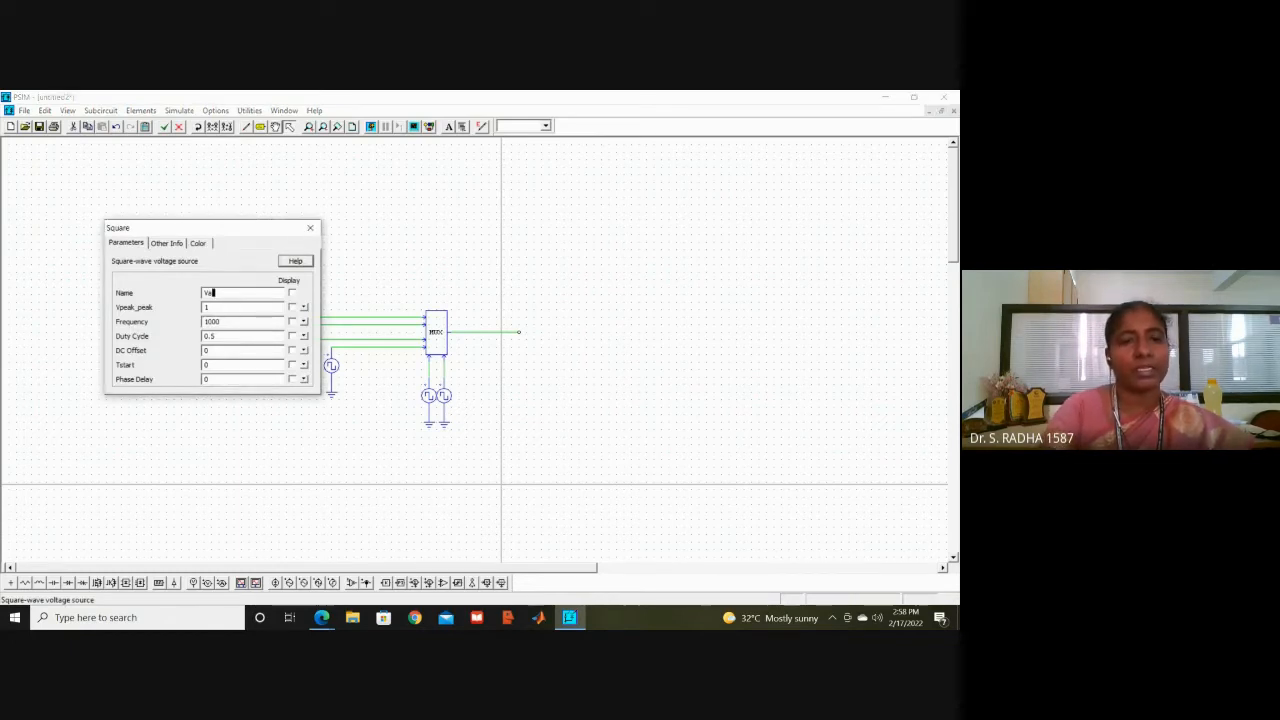
left_click(293, 294)
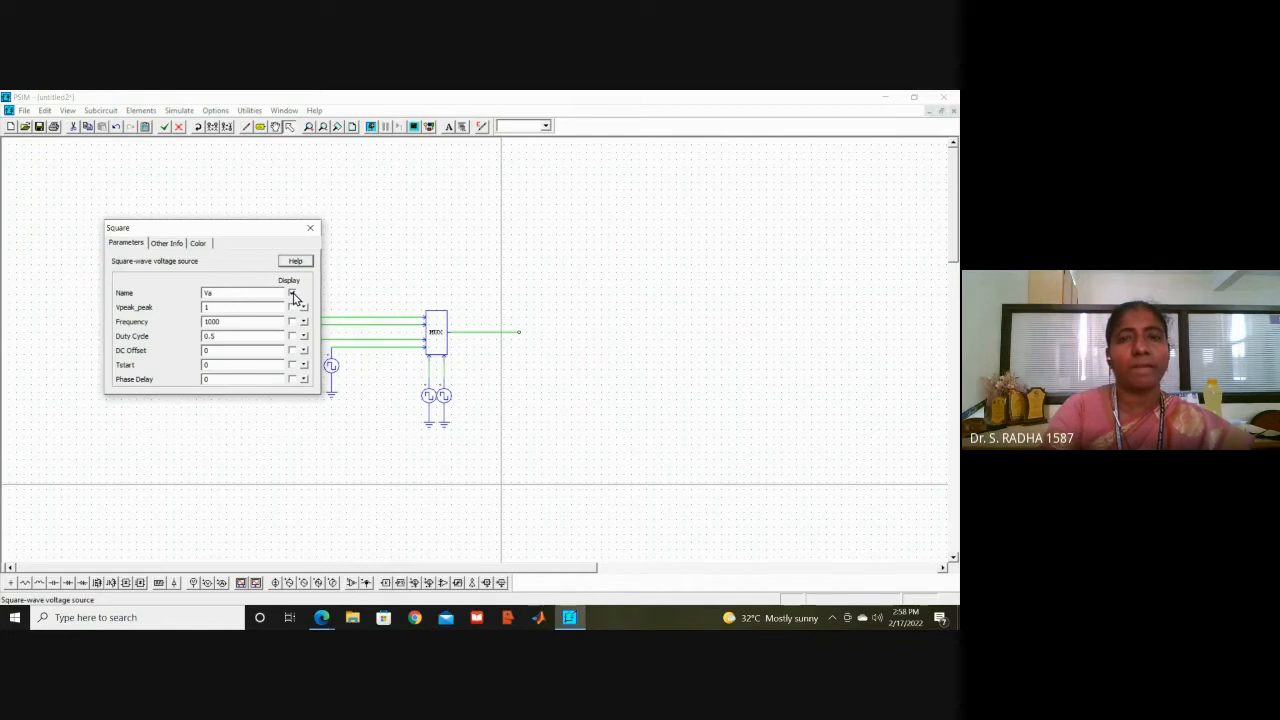
left_click(253, 337)
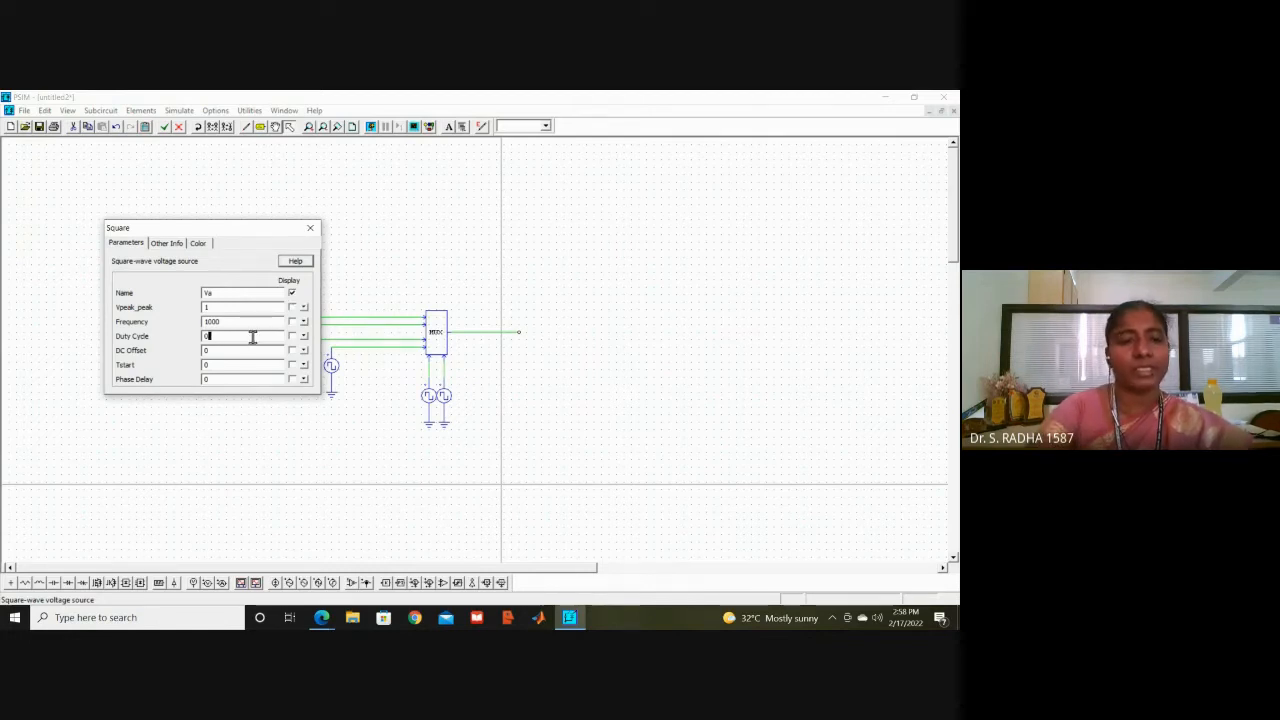
key("BackSpace")
type("1.0")
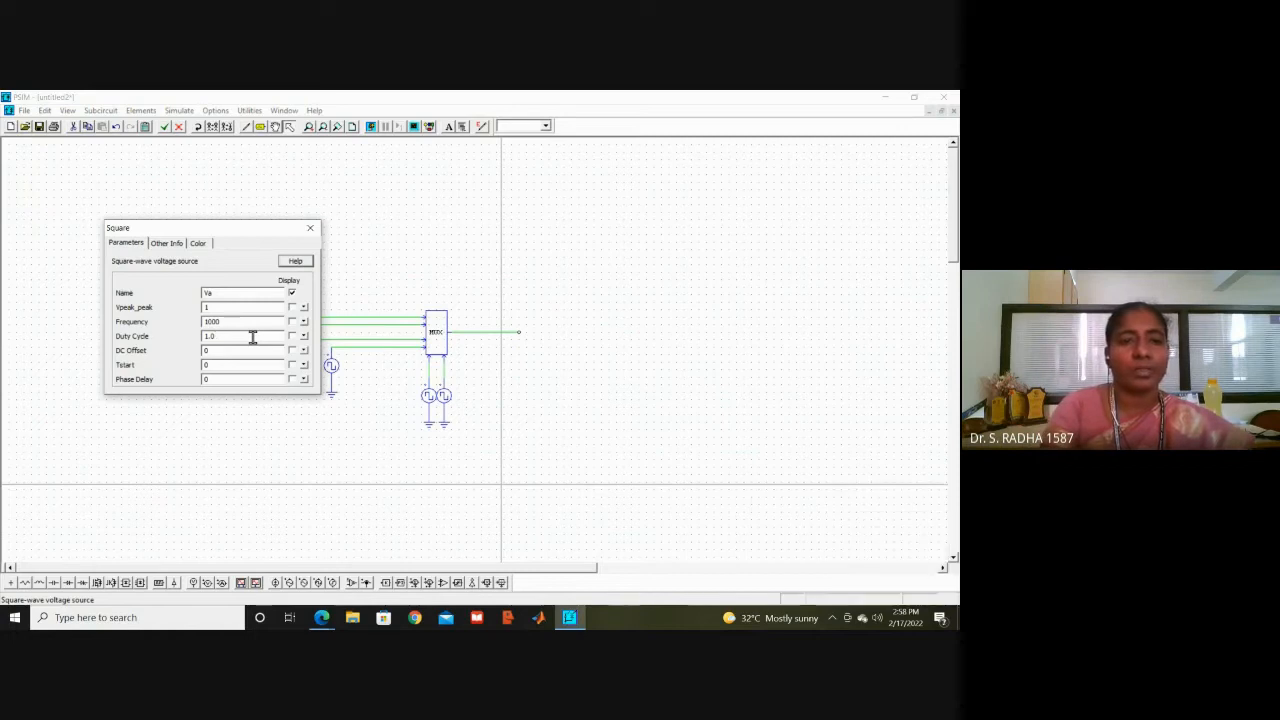
left_click(310, 228)
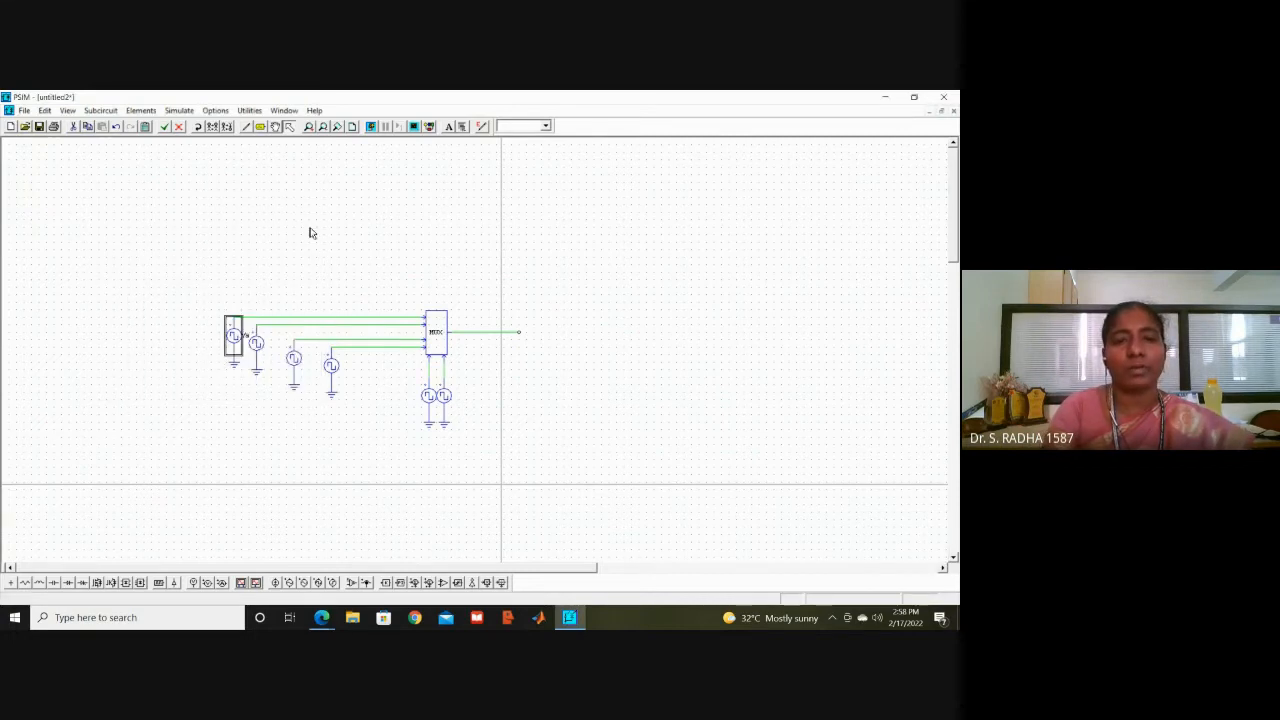
Step: Name the second input source Vb, display its name on the schematic, and set its duty cycle to 0.75
double_click(258, 345)
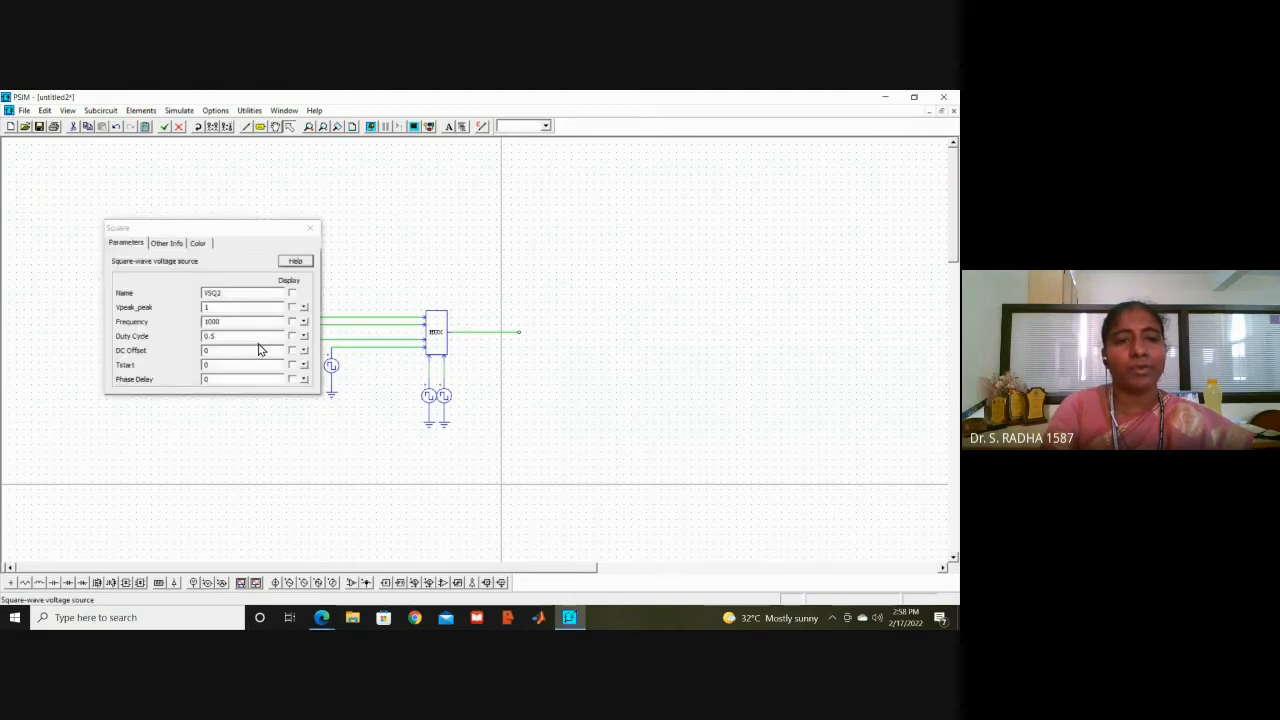
left_click(244, 295)
key("BackSpace")
key("BackSpace")
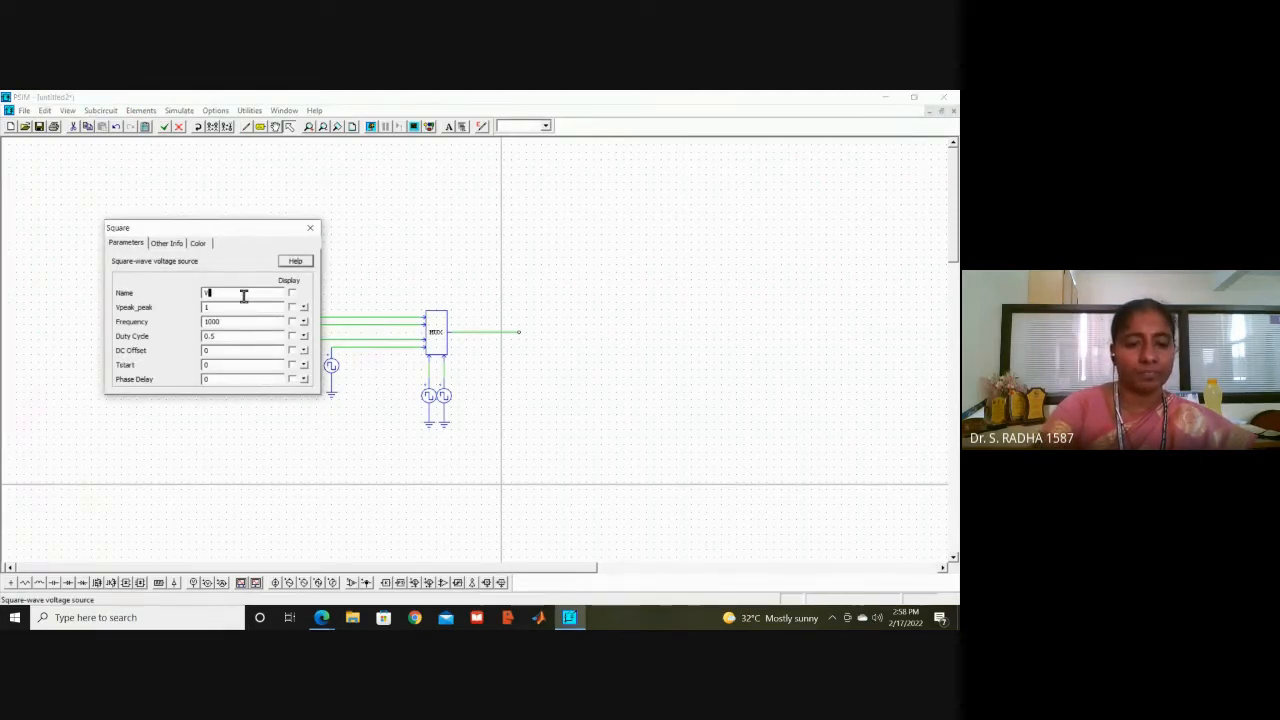
type("b")
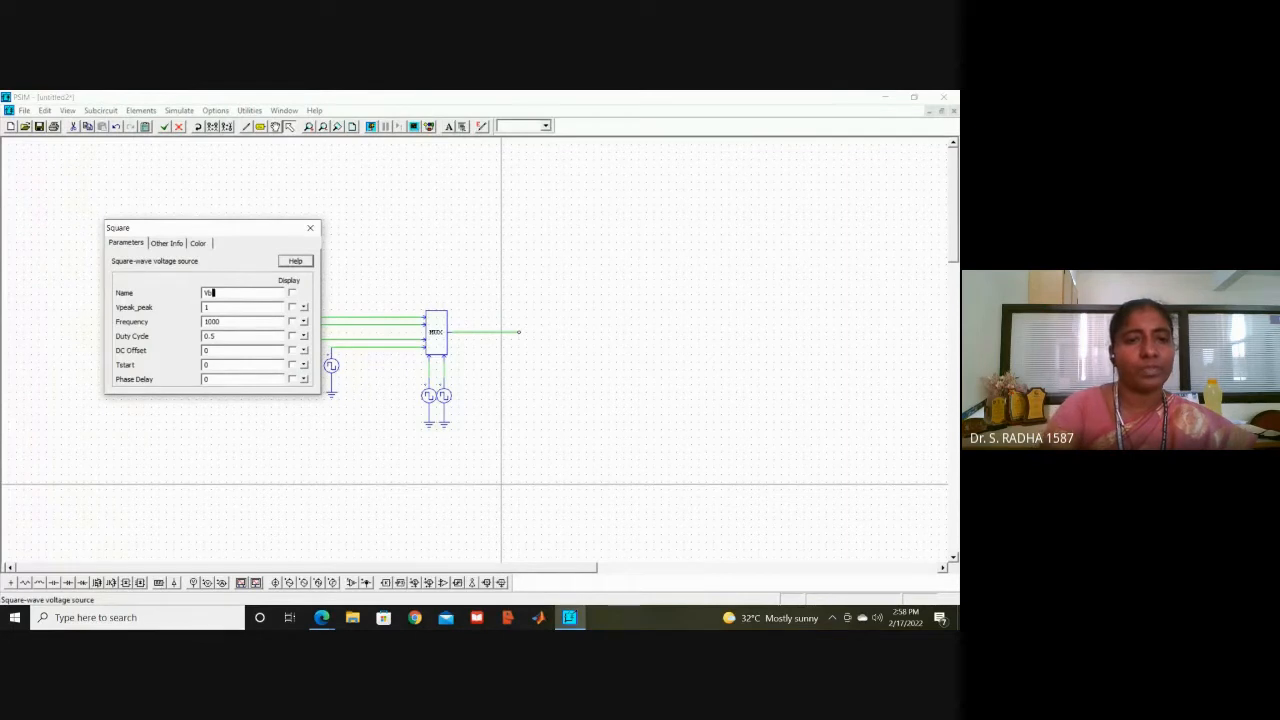
left_click(292, 293)
double_click(265, 337)
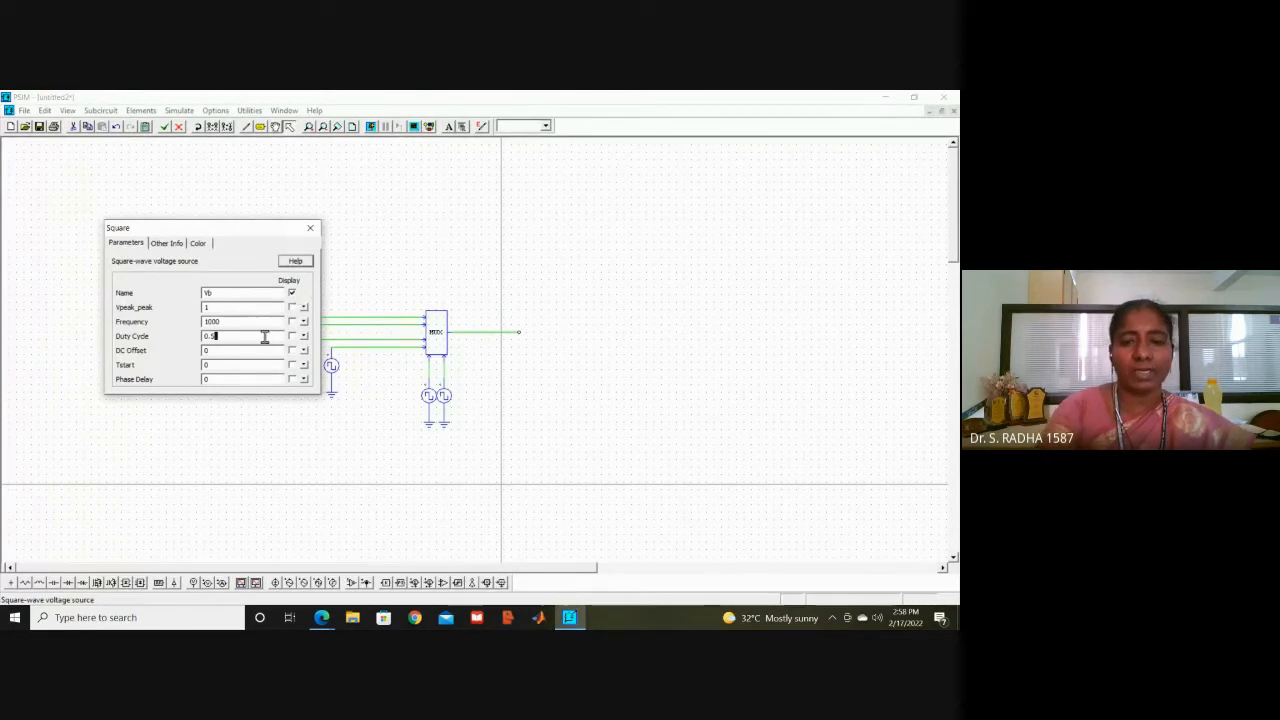
type("0.75")
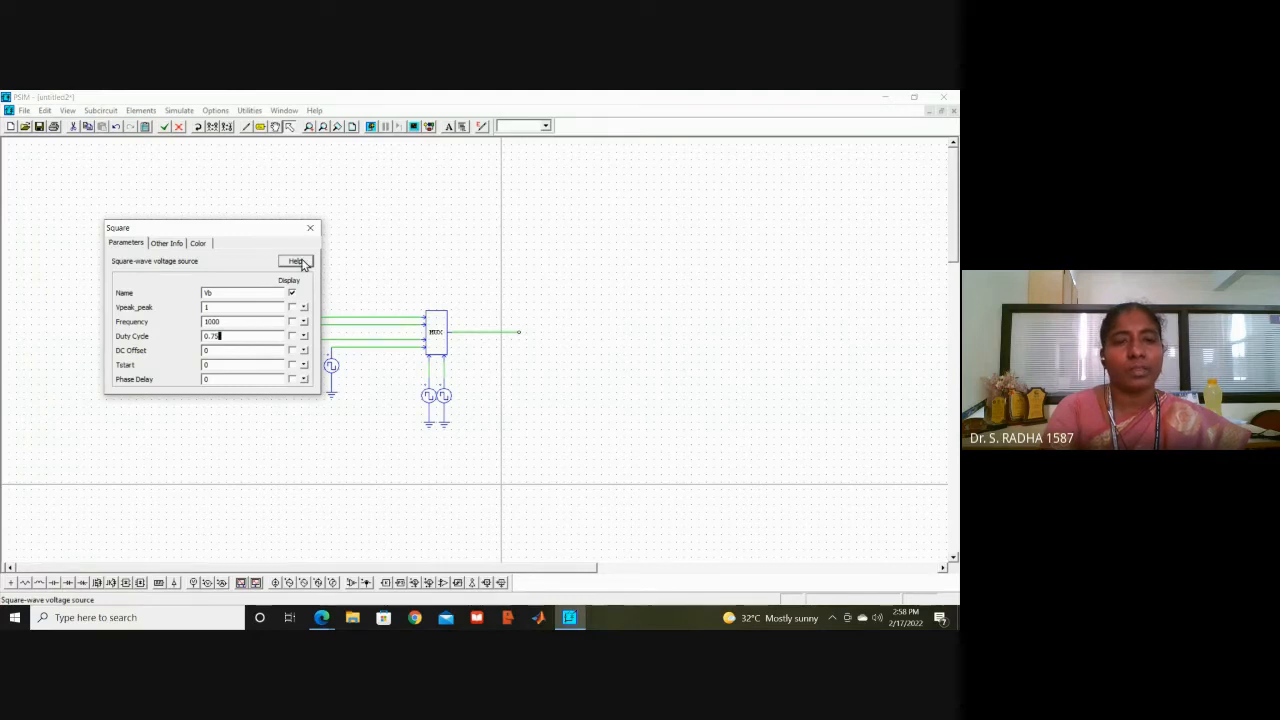
left_click(310, 228)
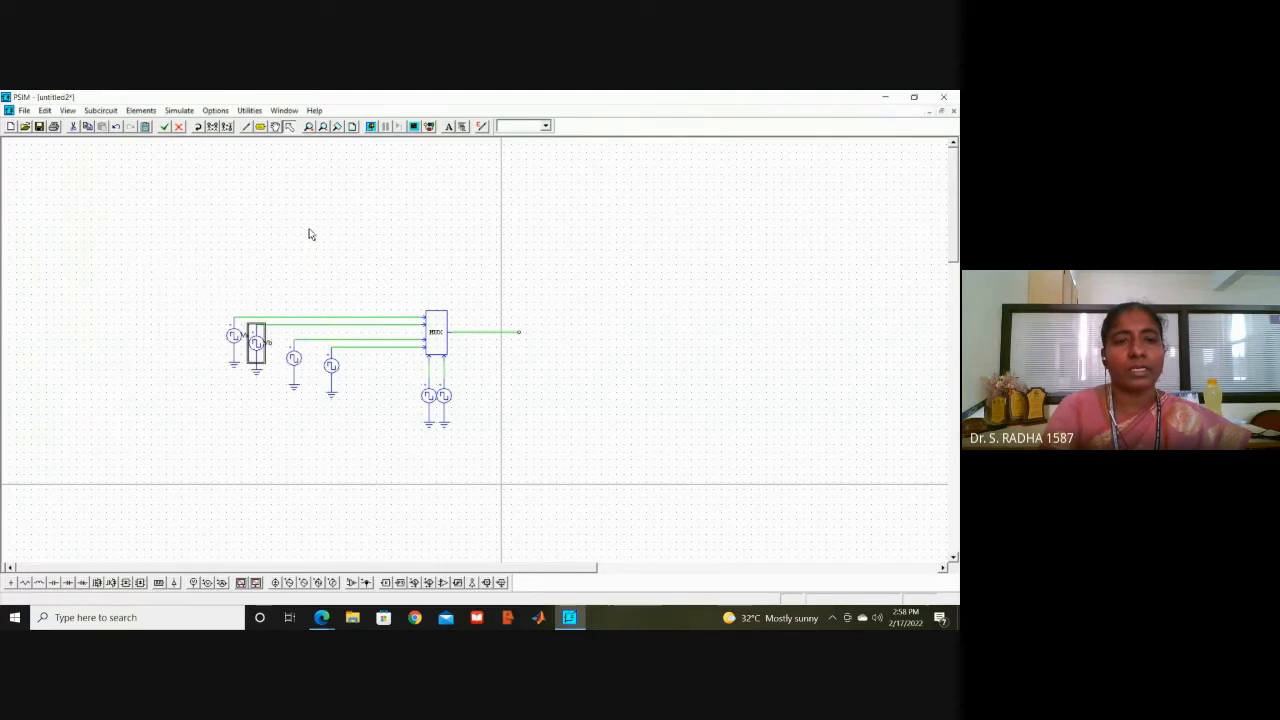
Step: Name the third input source Vc and display its name on the schematic
double_click(296, 362)
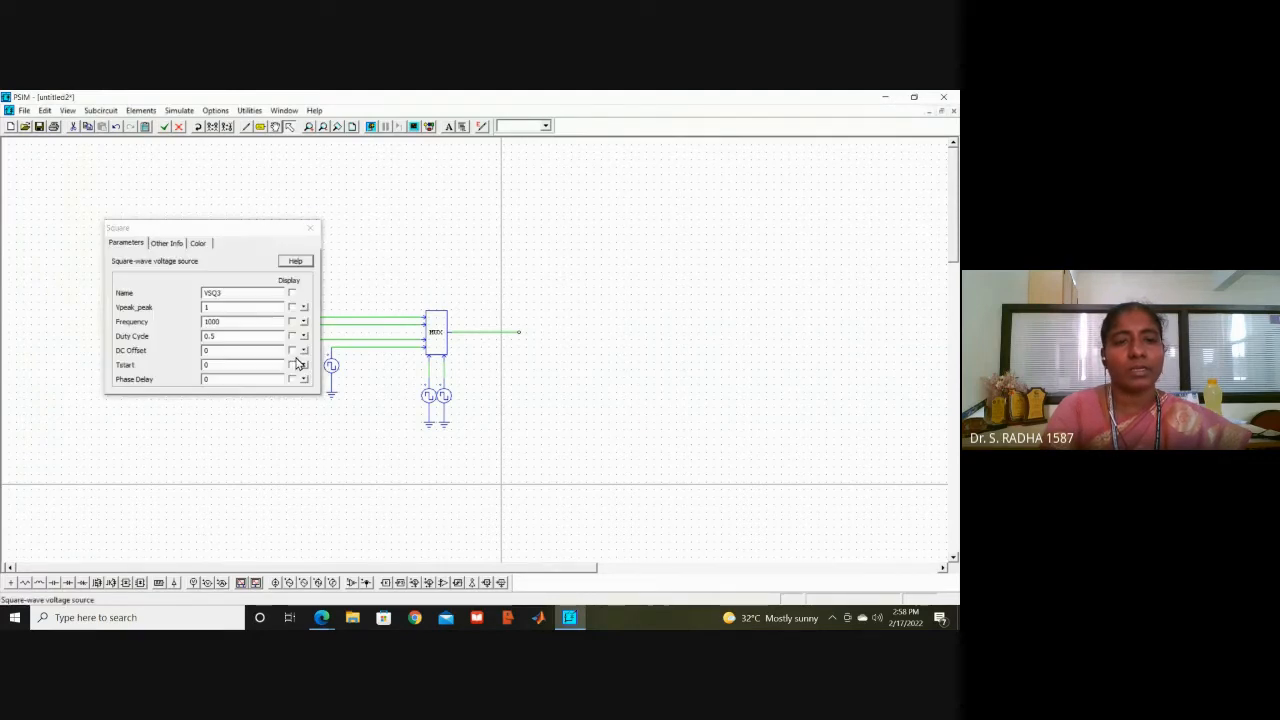
left_click(243, 290)
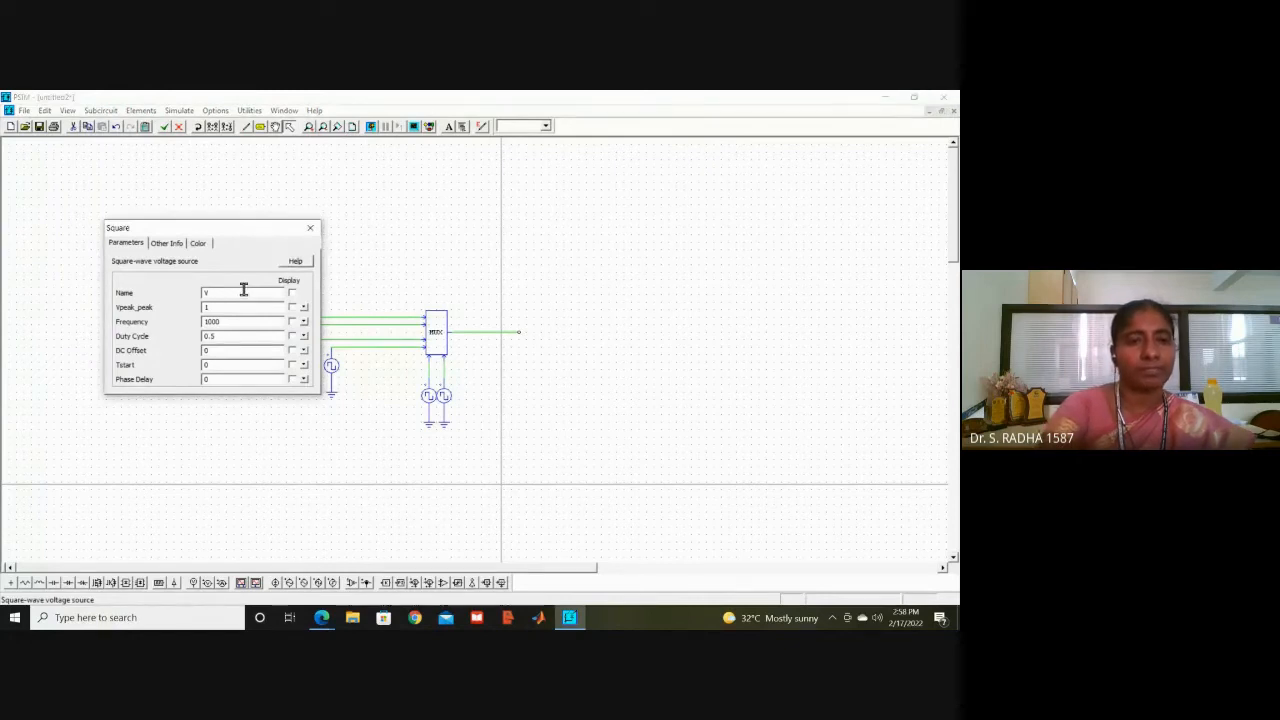
type("c")
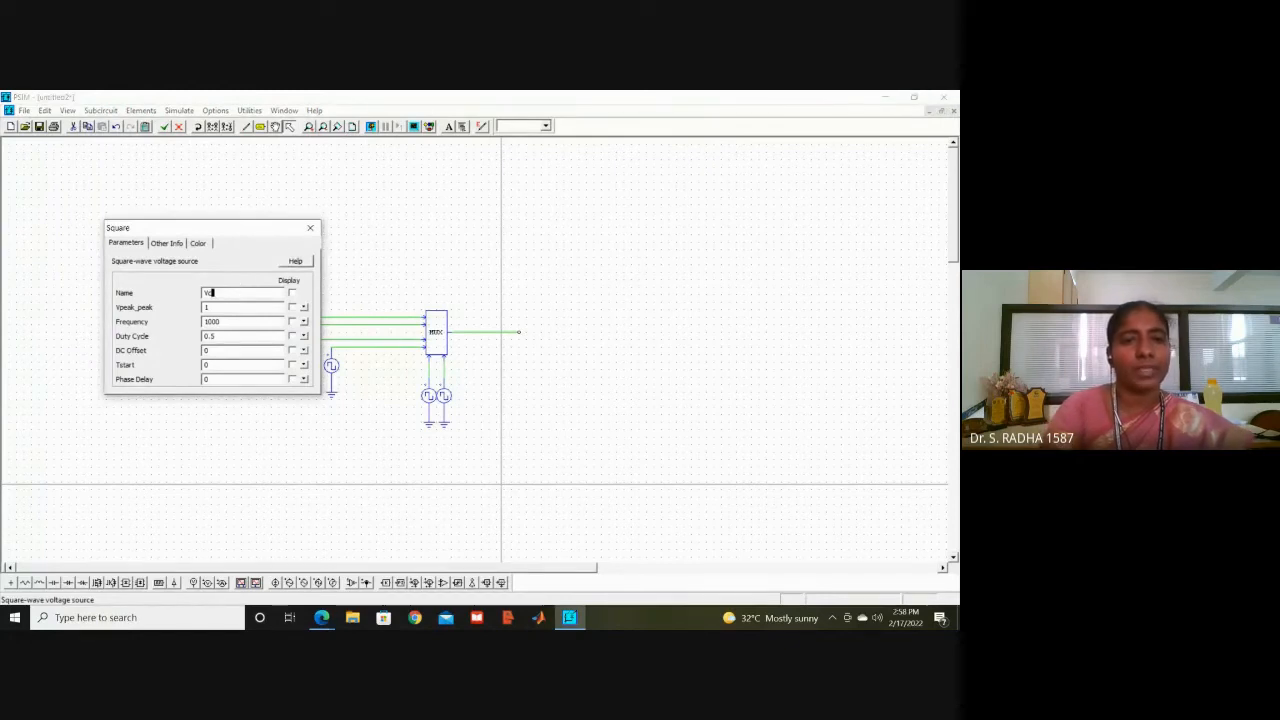
left_click(292, 293)
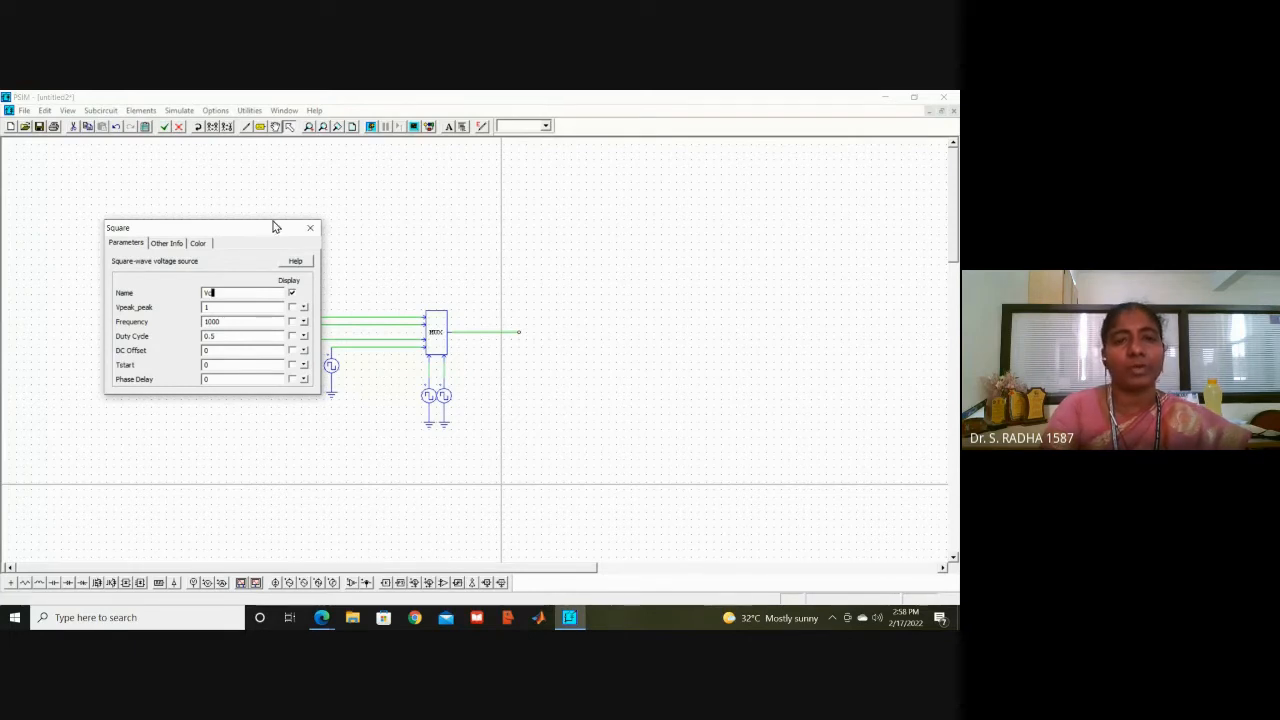
left_click(310, 230)
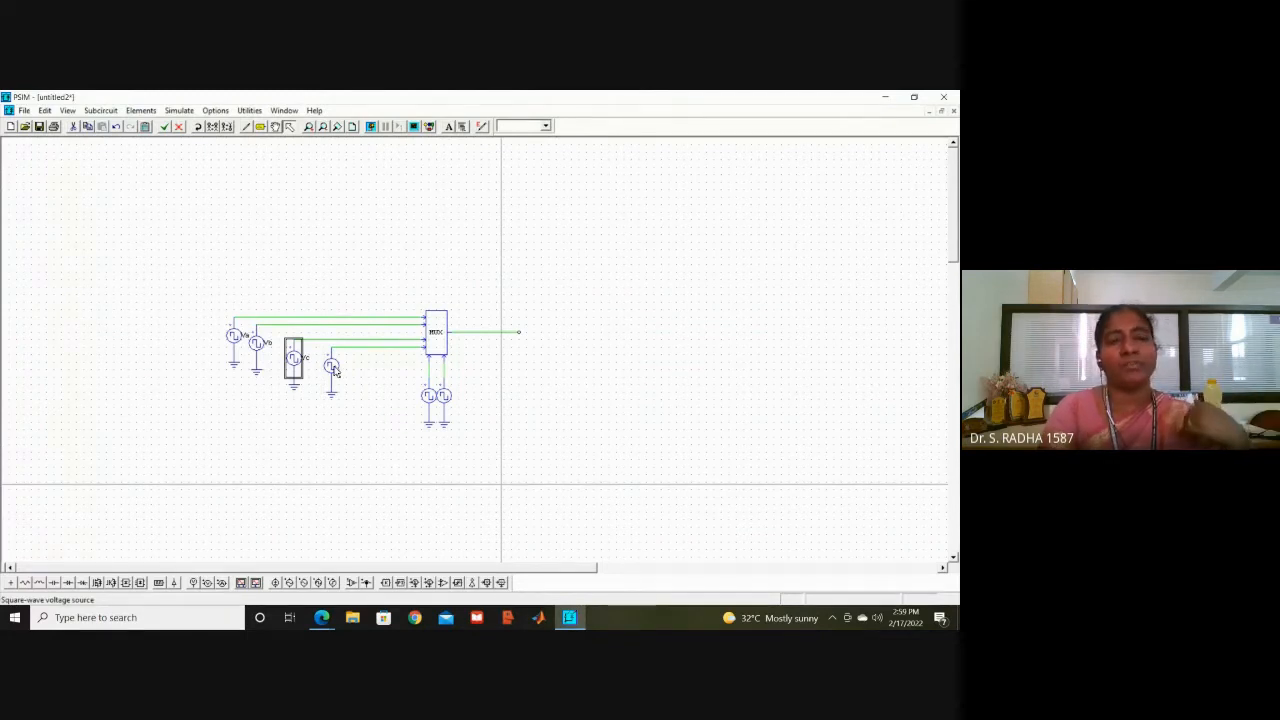
Step: Name the fourth input source Vd, display its name on the schematic, and set its duty cycle to 0.25
double_click(335, 369)
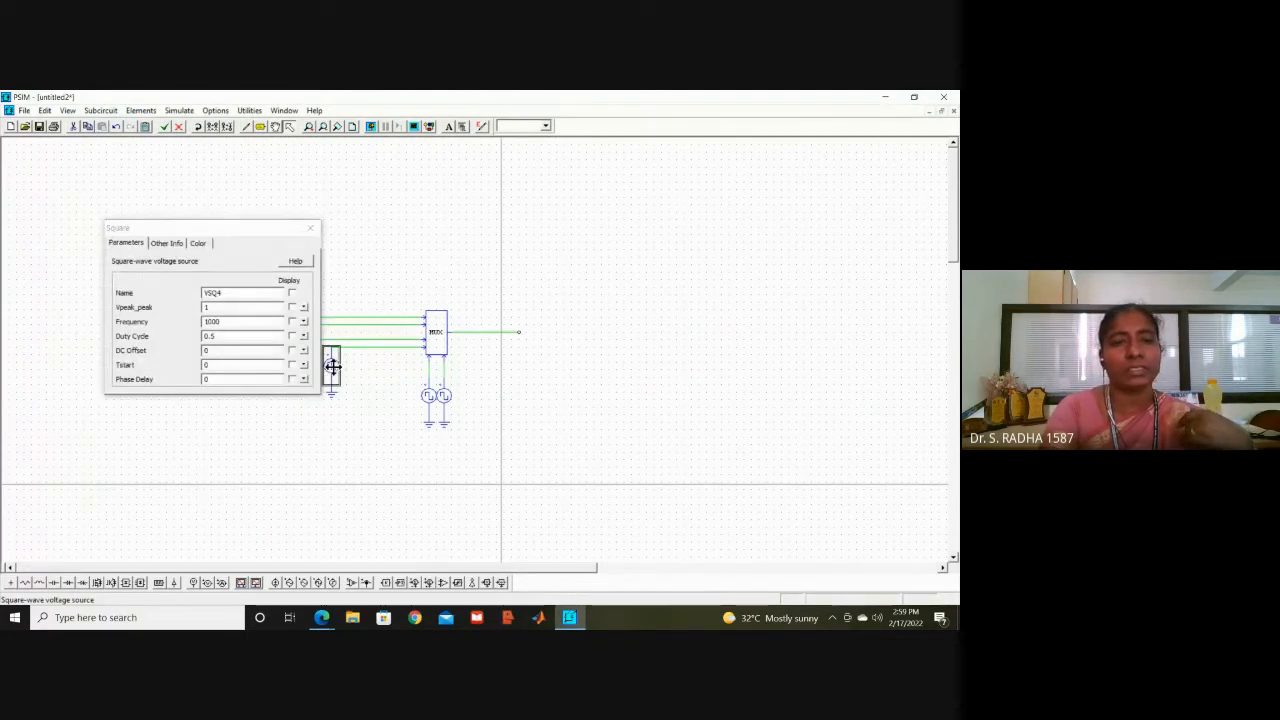
left_click(243, 293)
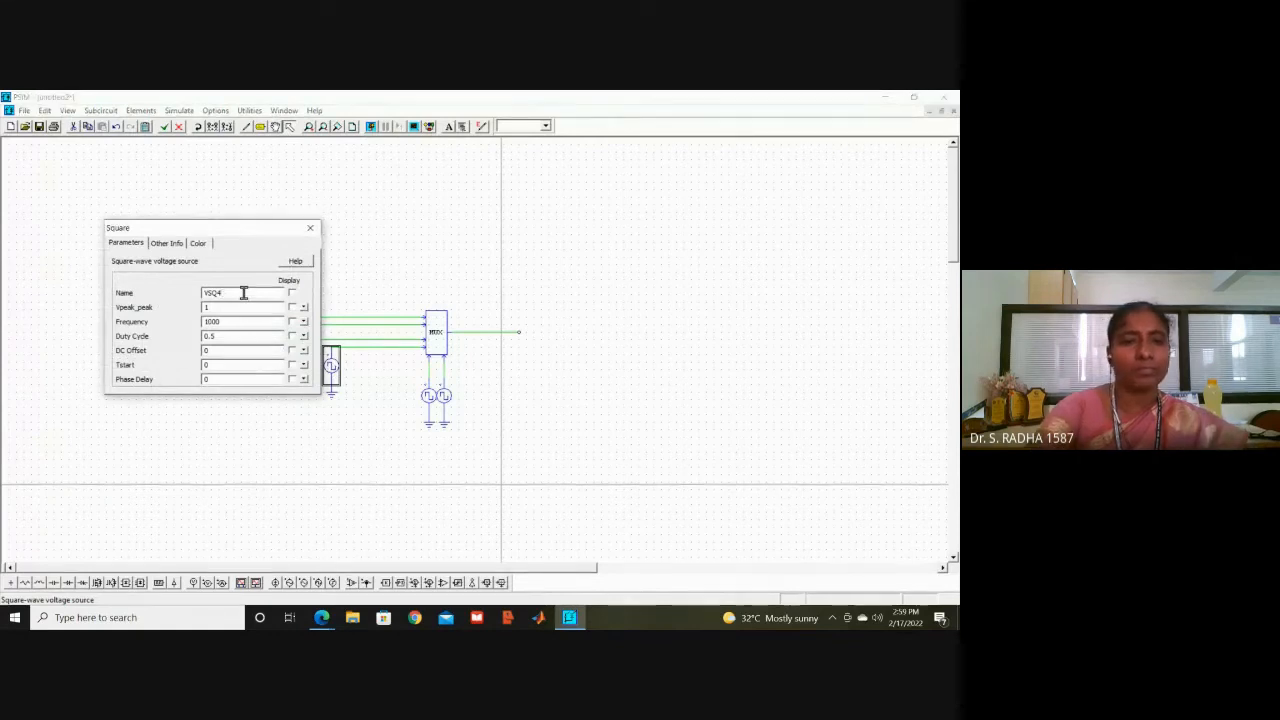
key("BackSpace")
key("BackSpace")
key("BackSpace")
type("d")
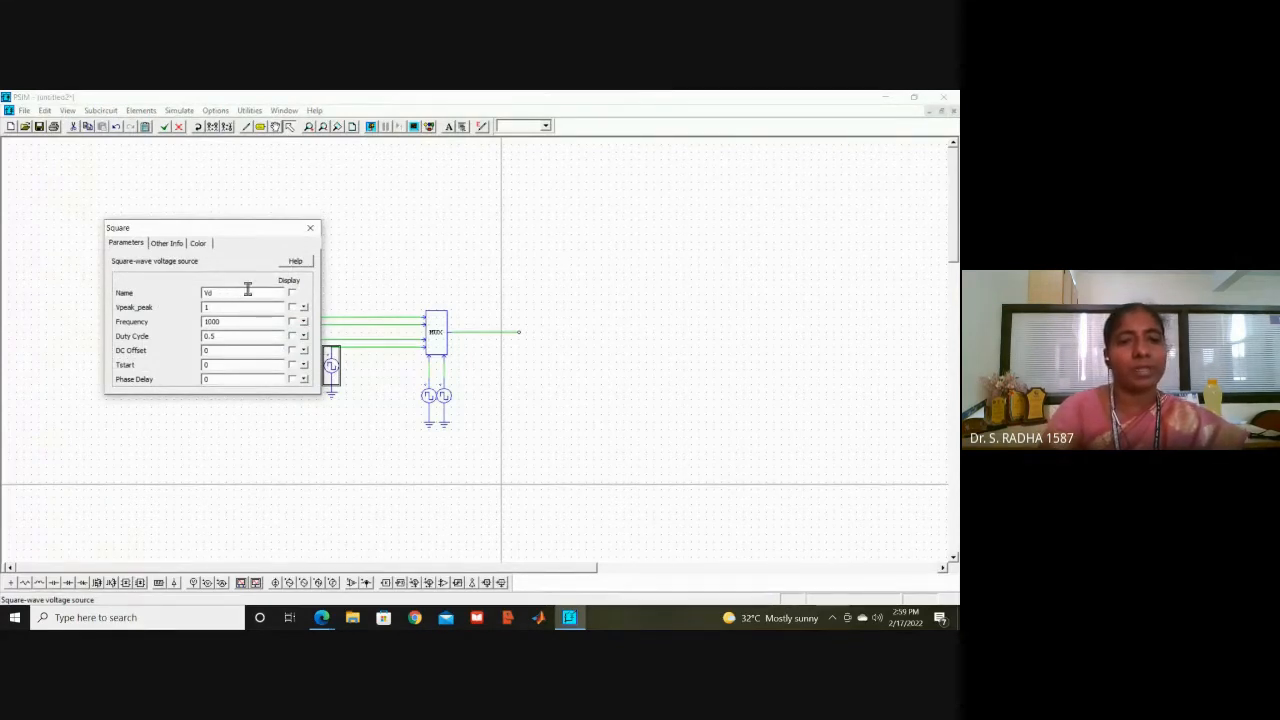
left_click(292, 294)
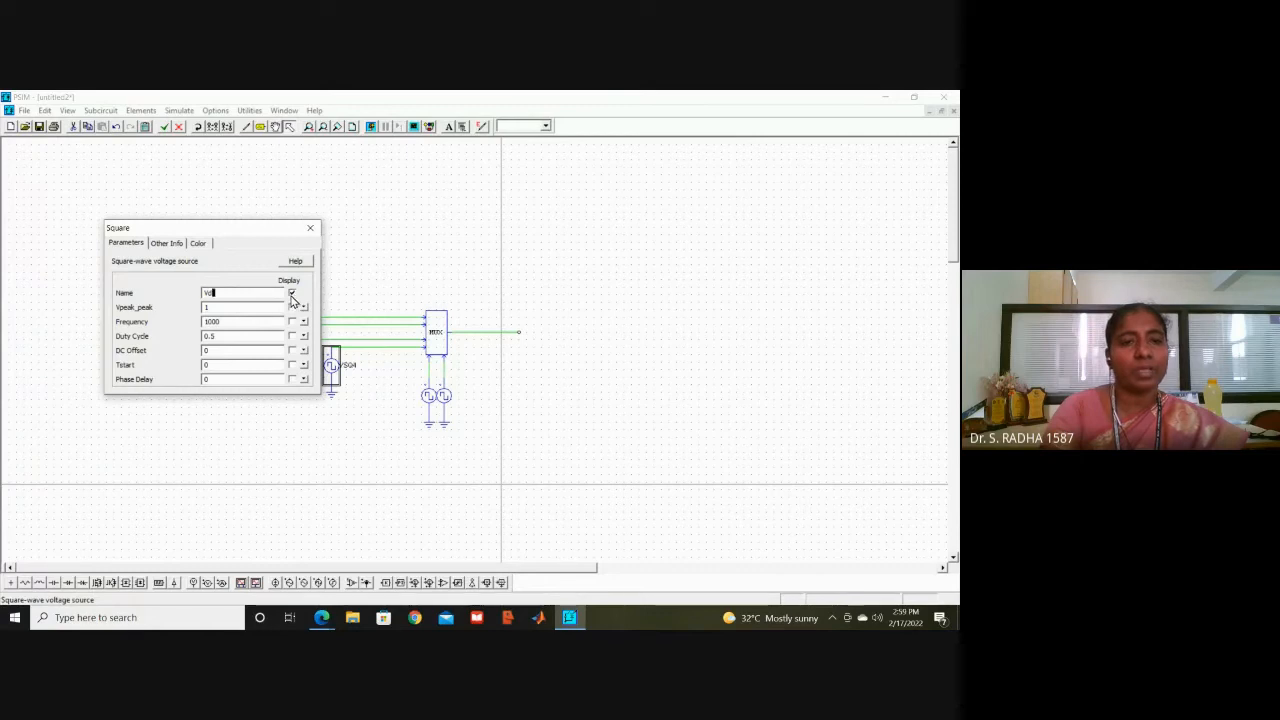
left_click(249, 337)
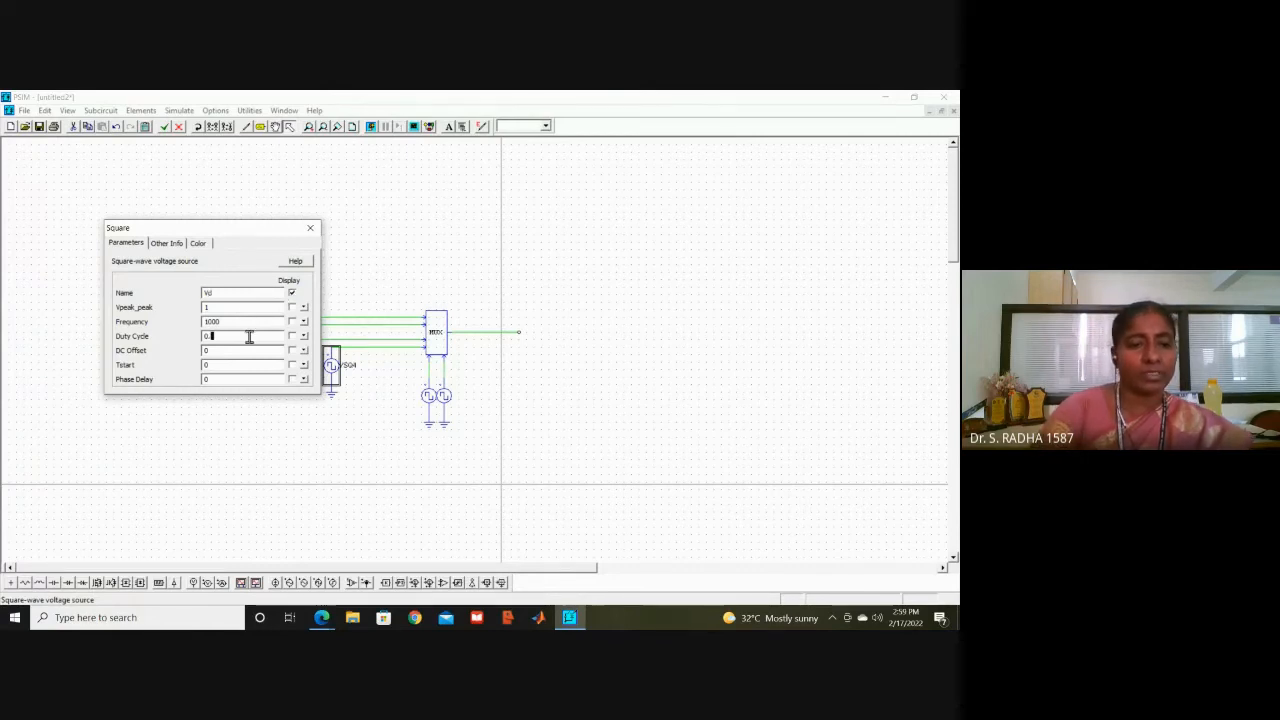
key("BackSpace")
type("25")
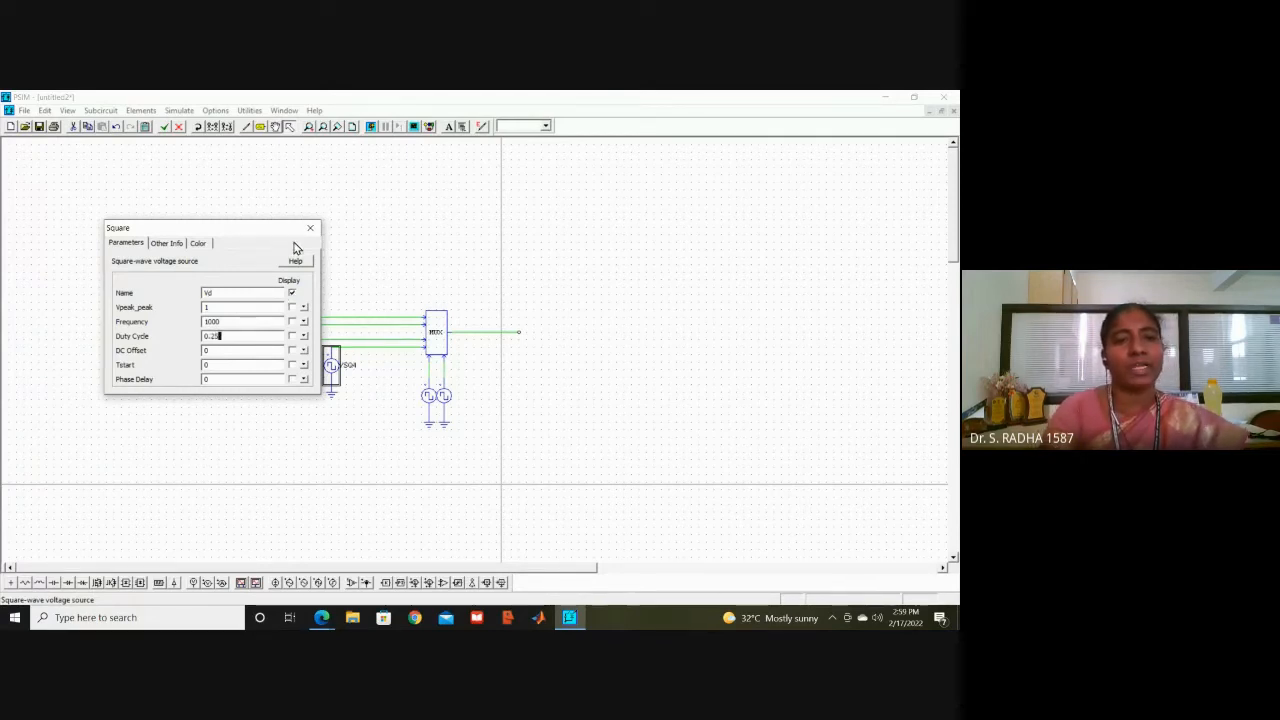
left_click(310, 230)
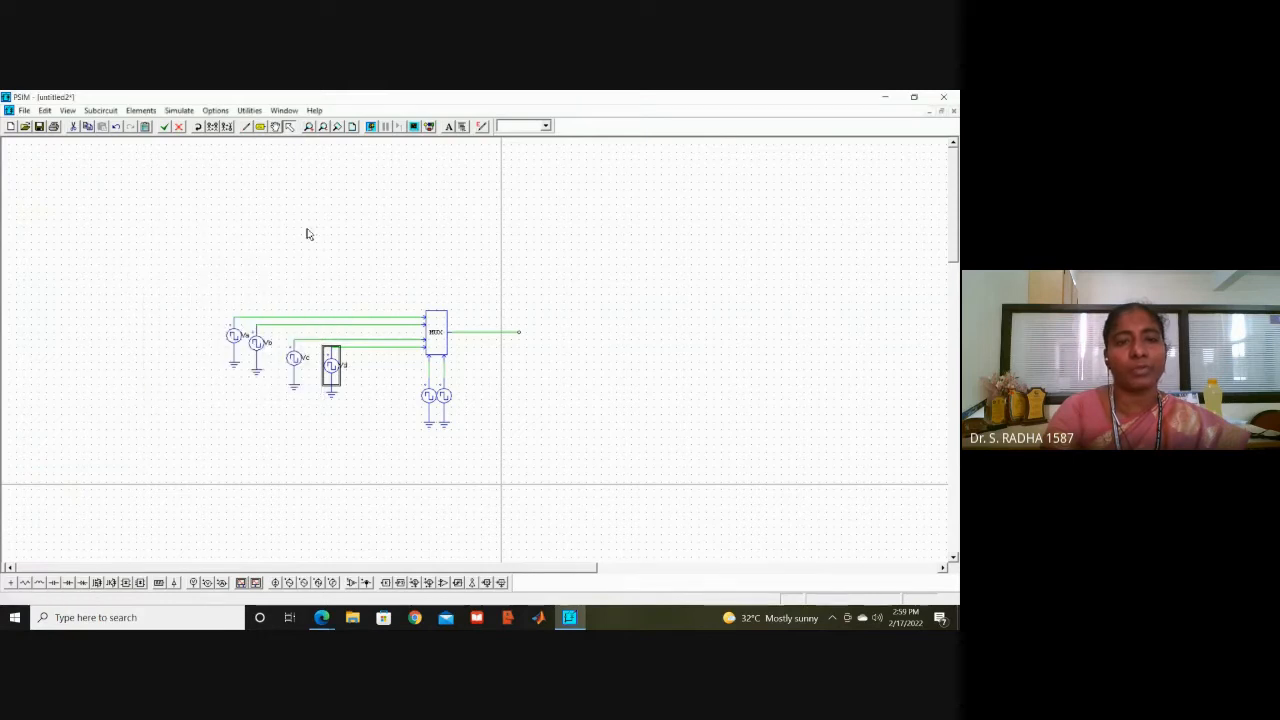
Step: Check the parameters of source Vc and set the duty cycle of source Vb to 1.0
double_click(294, 362)
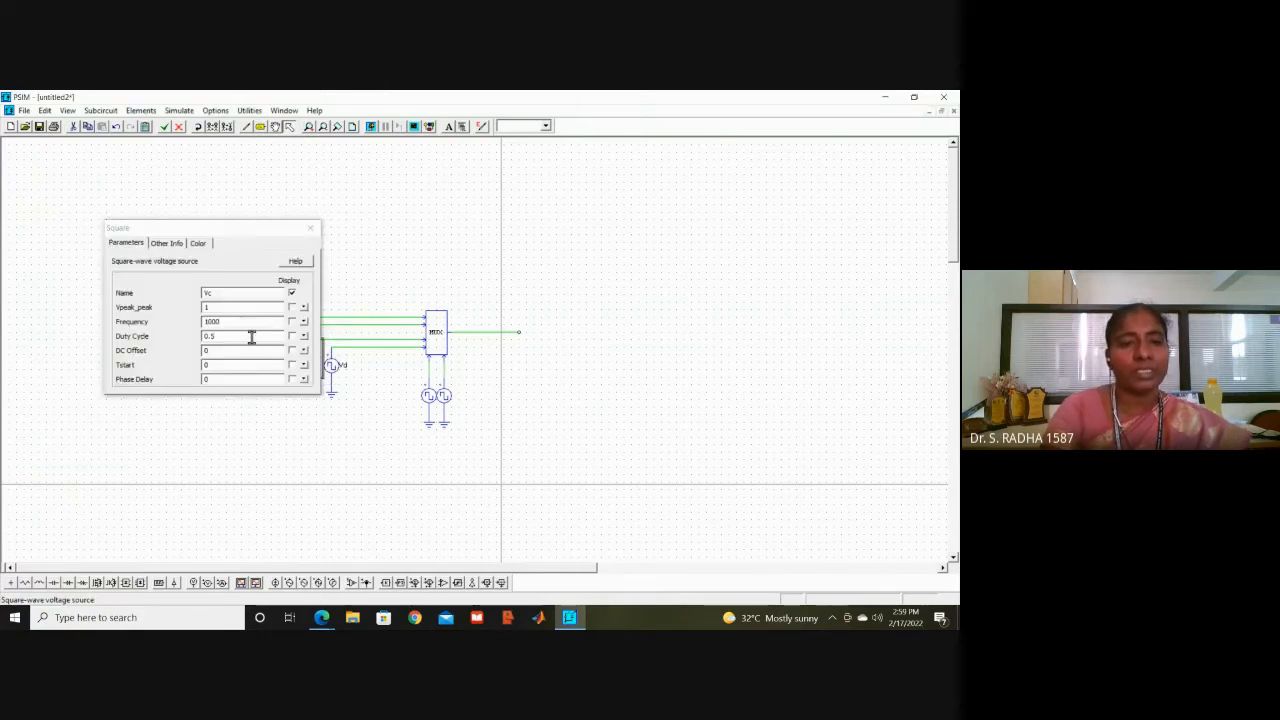
left_click(310, 229)
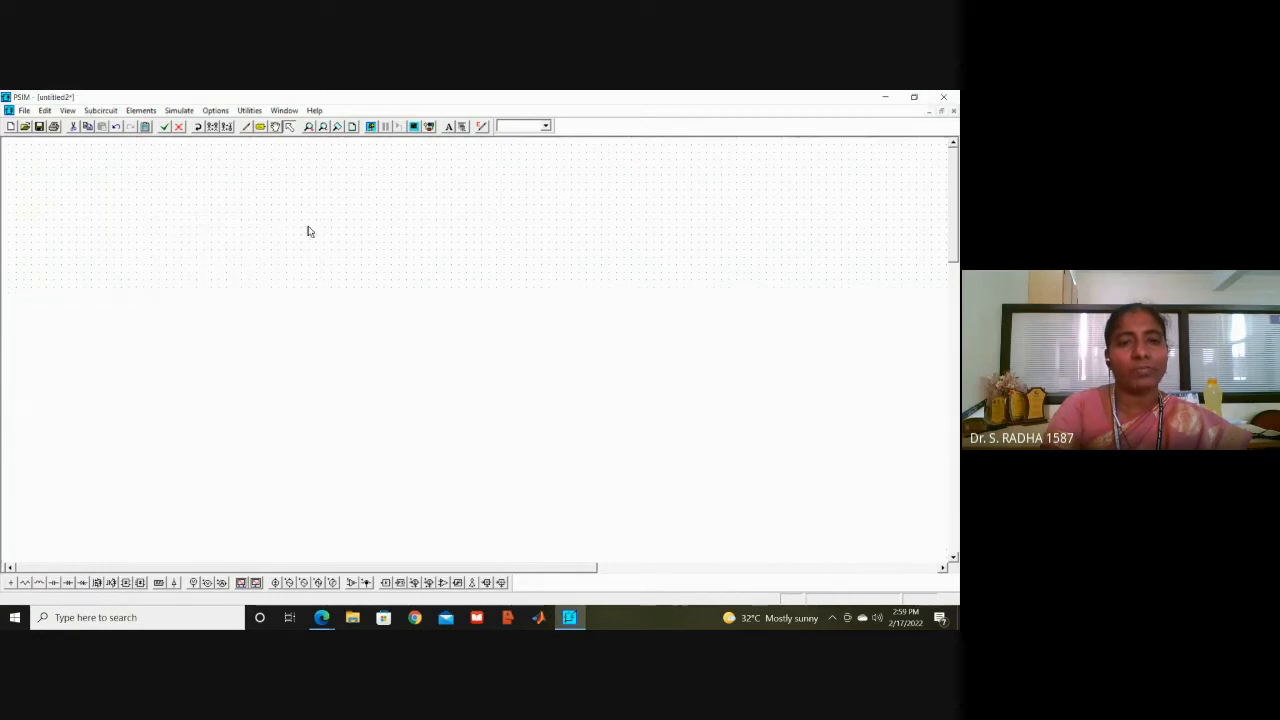
double_click(263, 348)
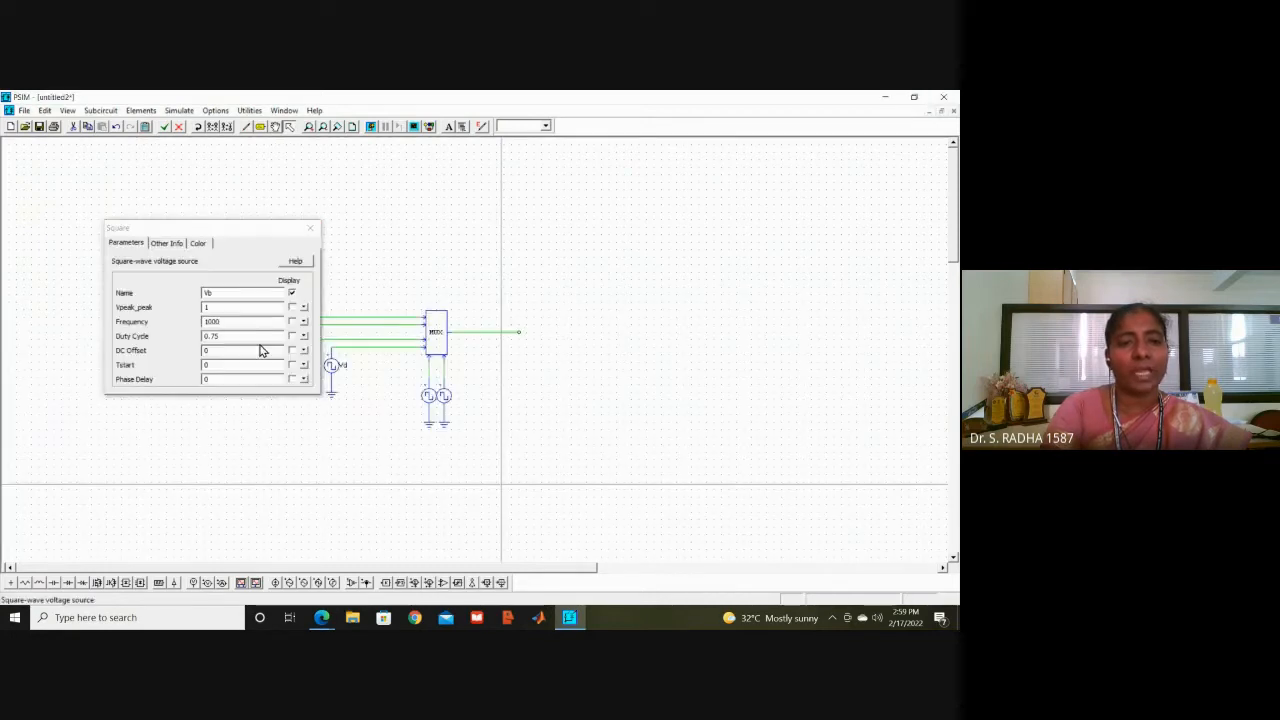
left_click(235, 335)
key("BackSpace")
key("BackSpace")
key("BackSpace")
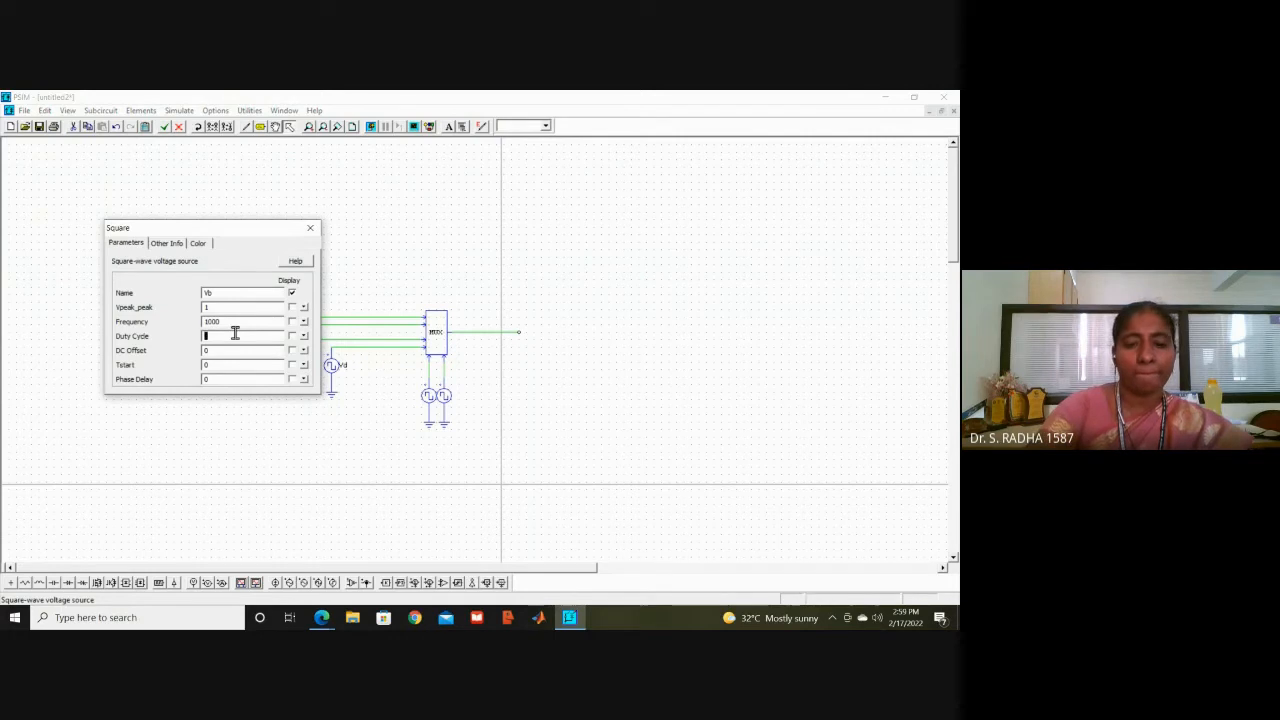
type("1")
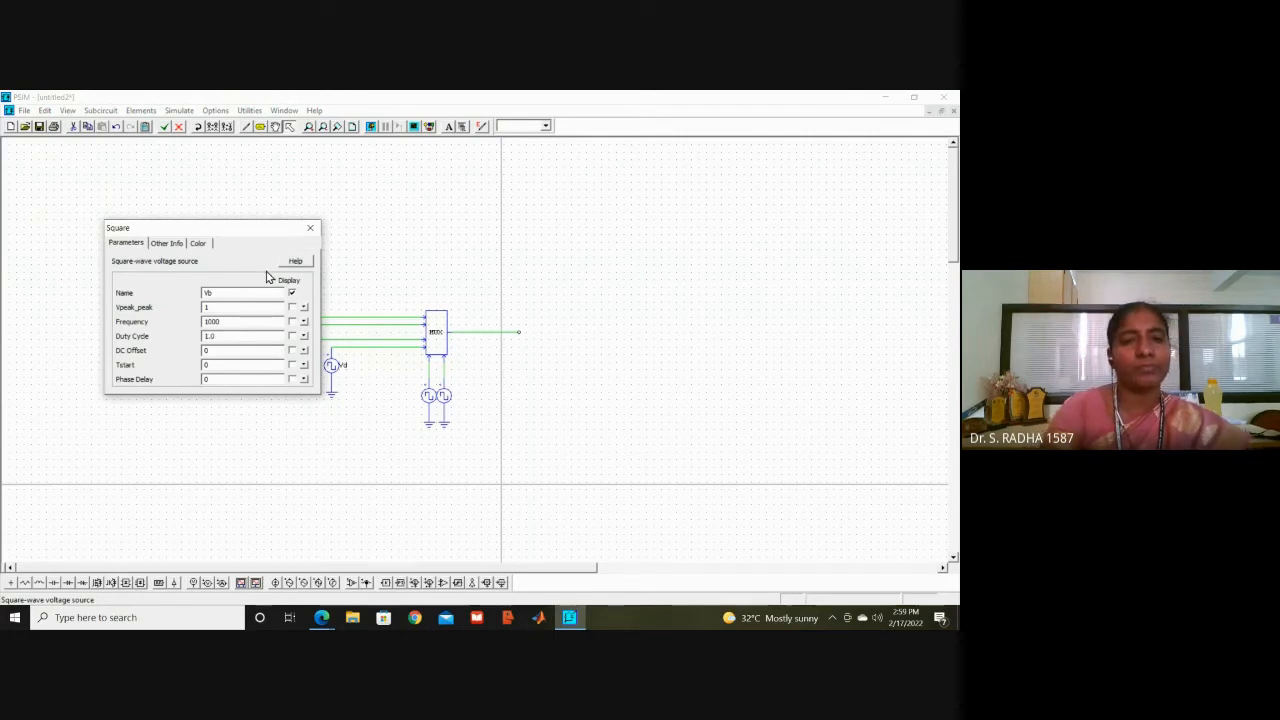
left_click(312, 229)
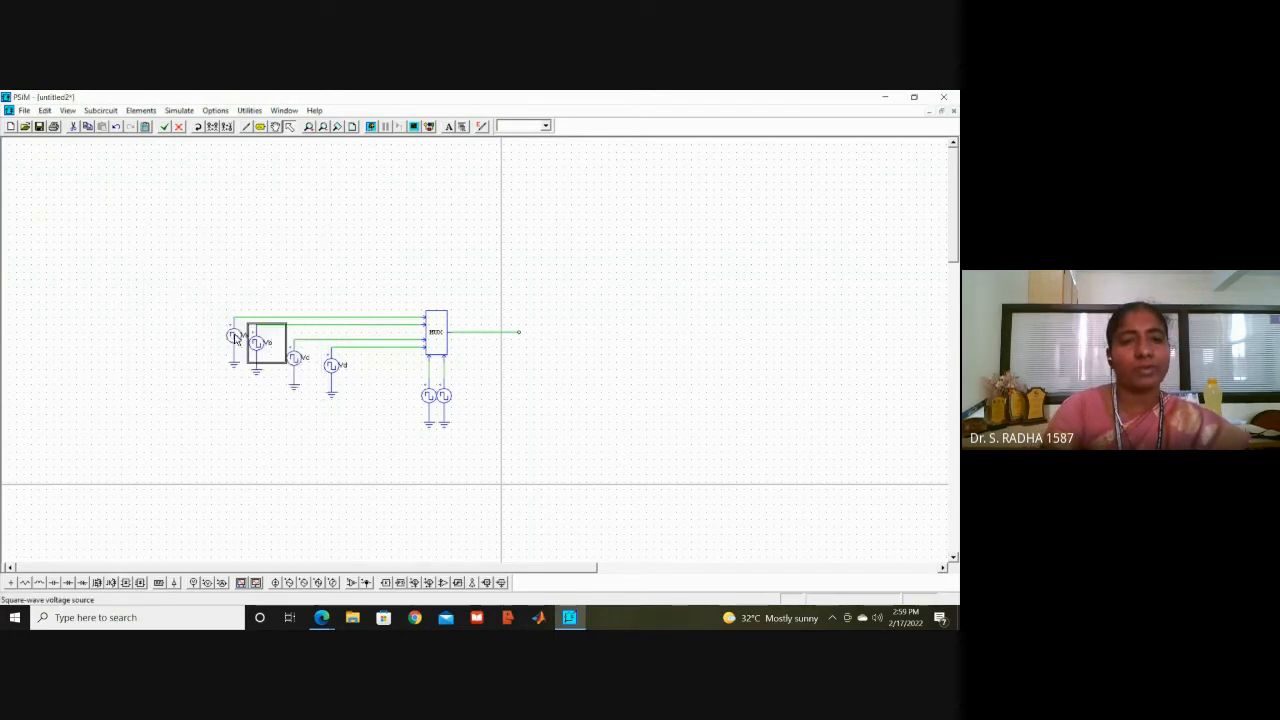
Step: Set the duty cycle of the first input source Va to 2.0 and deselect it
double_click(235, 338)
left_click(214, 335)
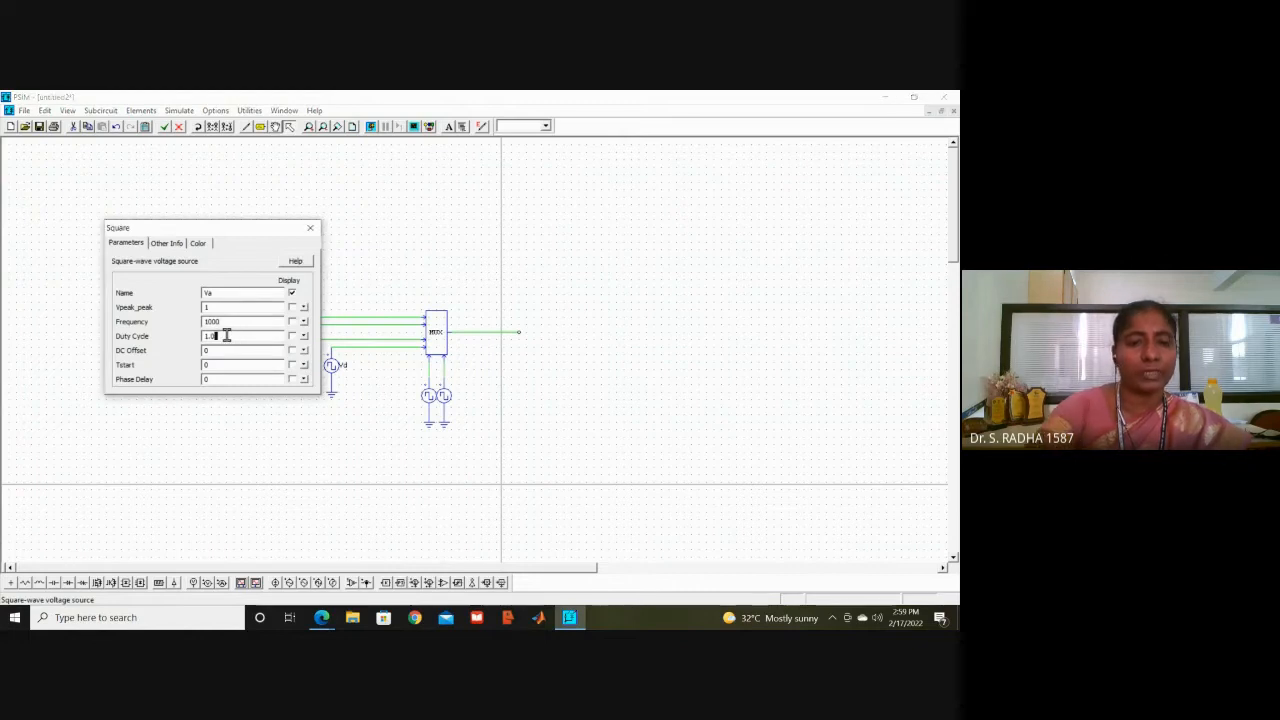
key("BackSpace")
key("BackSpace")
key("BackSpace")
type("2.0")
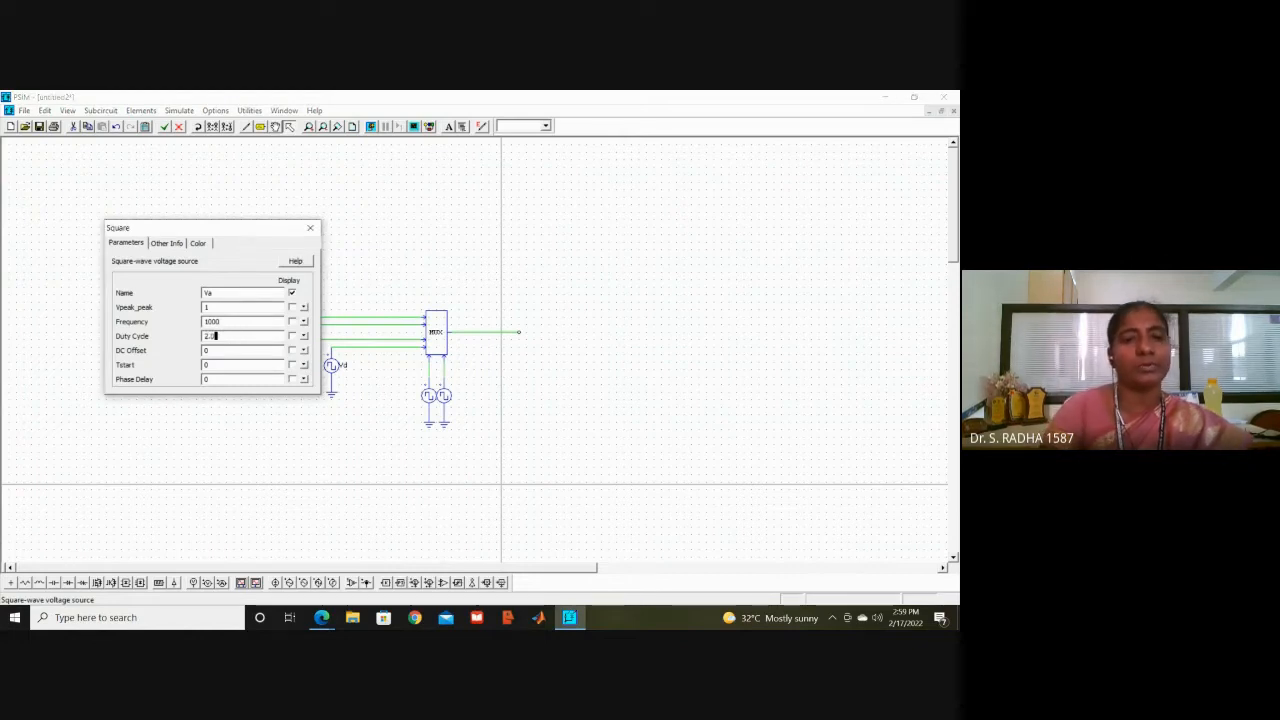
left_click(310, 228)
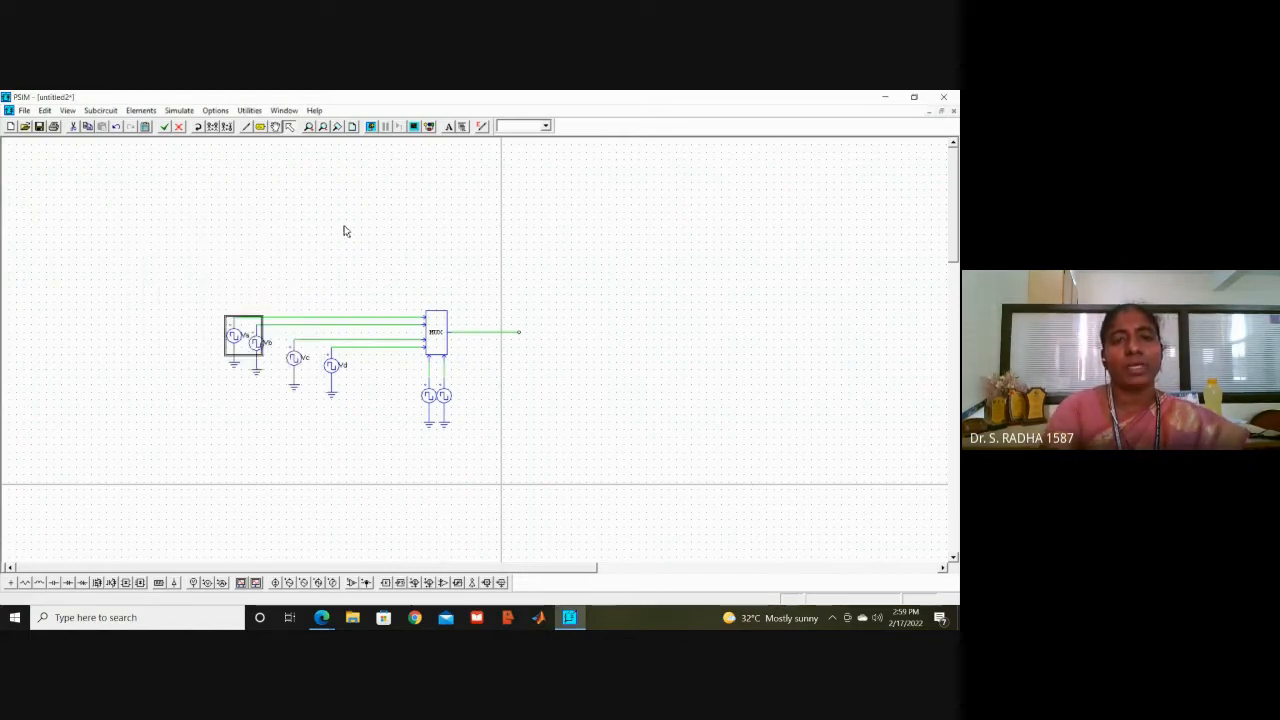
left_click(305, 396)
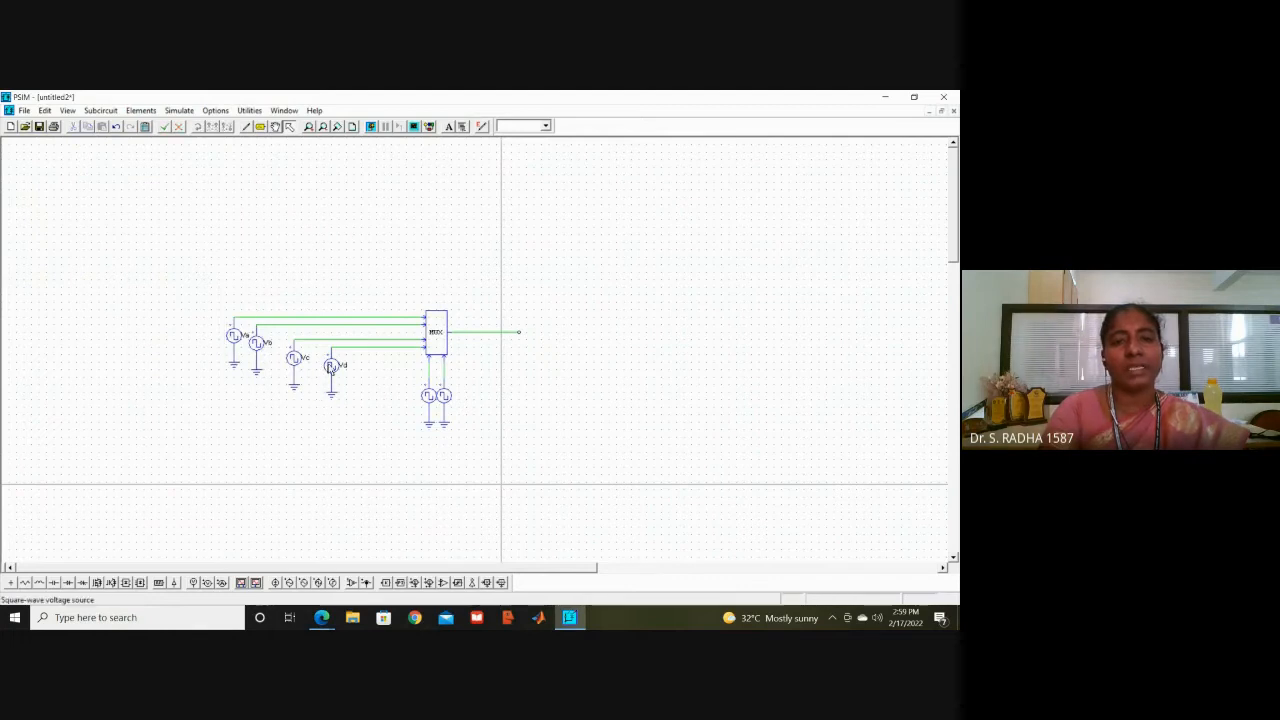
Step: Check the parameters of source Vd and switch to the browser to consult the 4-to-1 multiplexer truth table
double_click(330, 366)
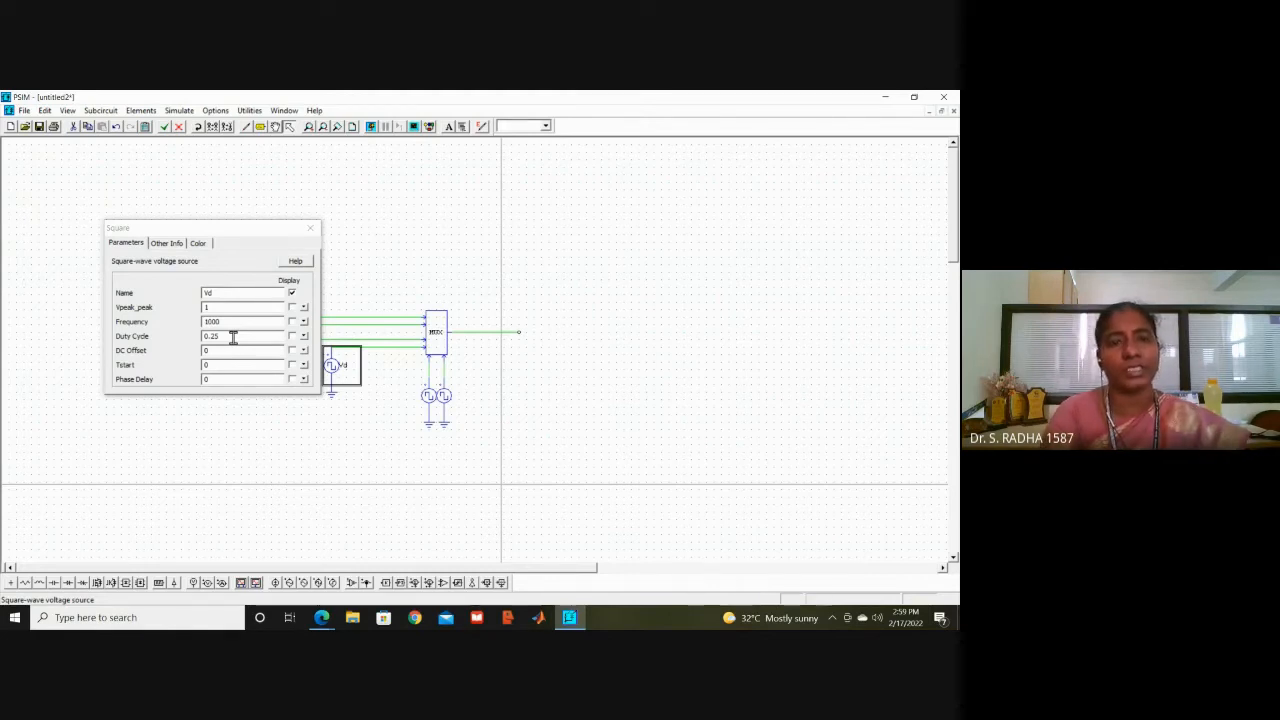
left_click(310, 228)
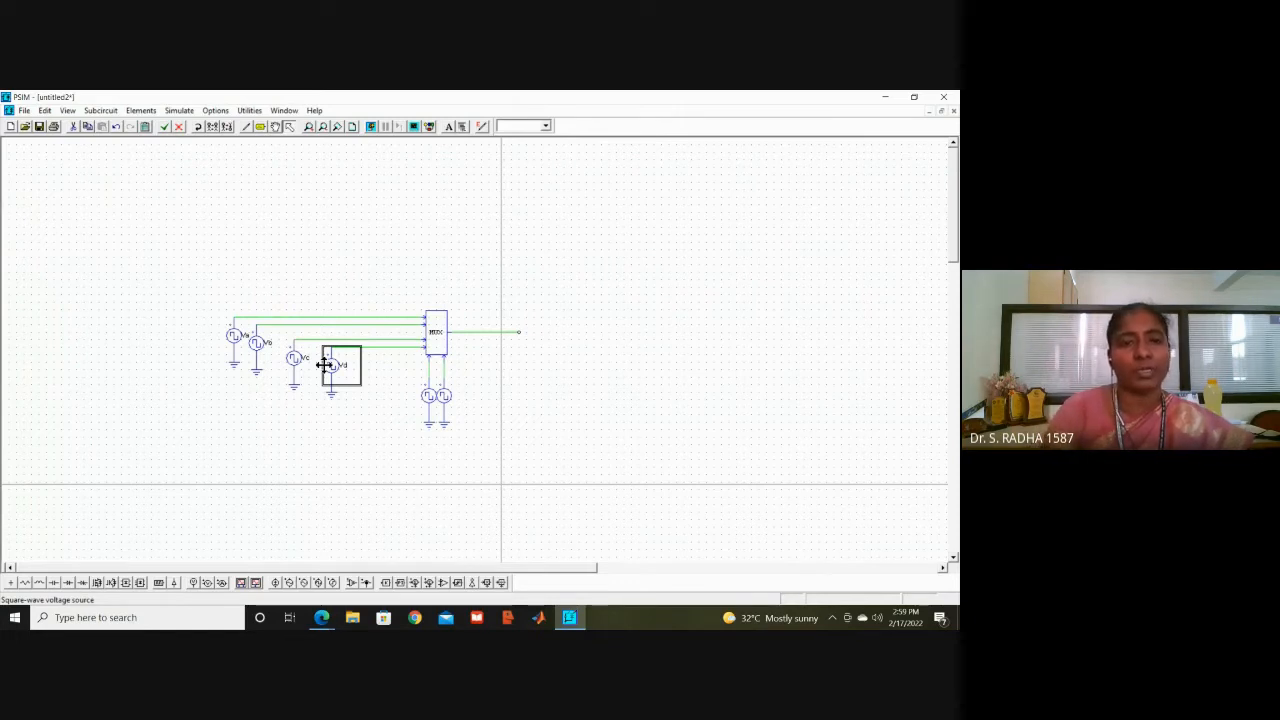
mouse_move(325, 616)
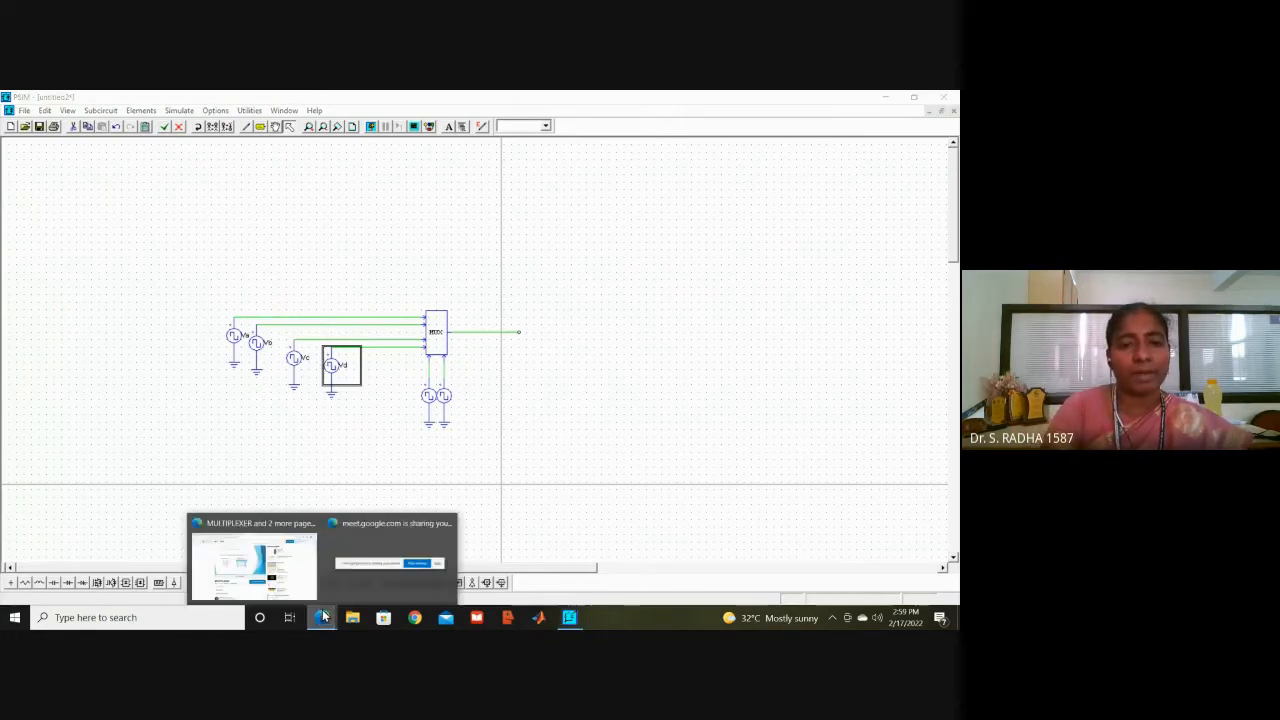
left_click(268, 568)
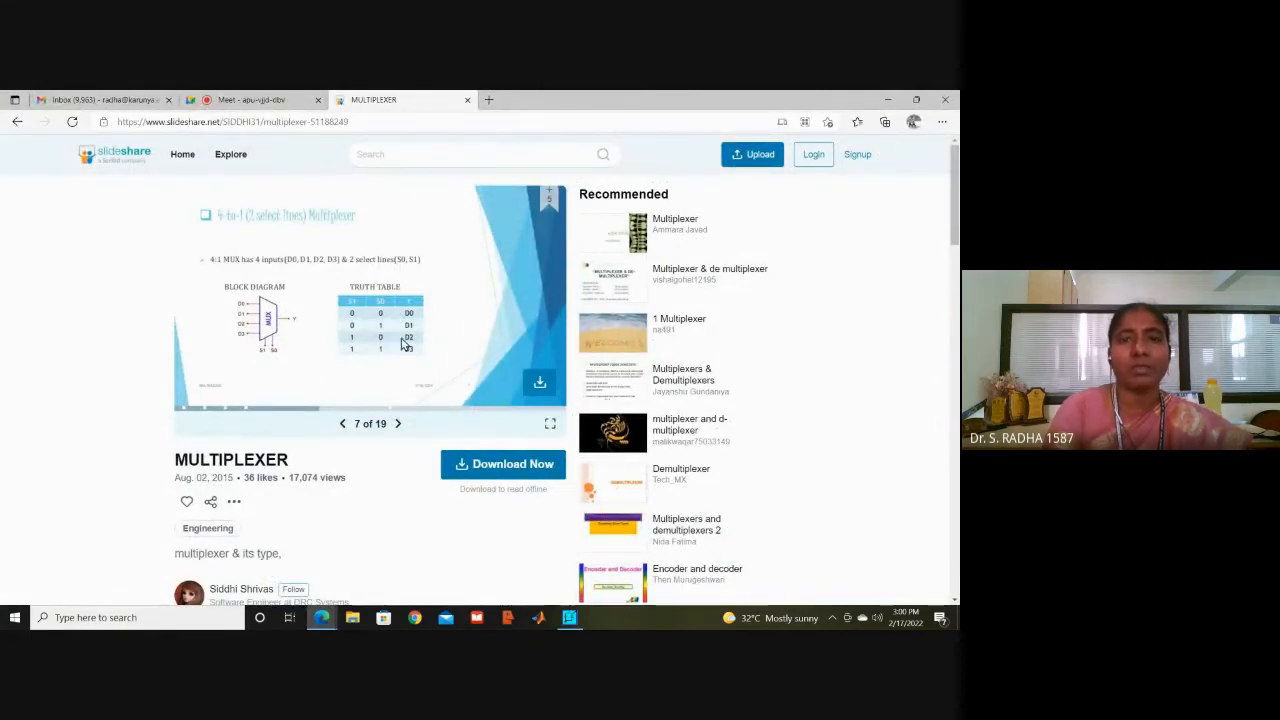
Step: Switch back to PSIM, name the source on the multiplexer's first select line S1, and display its name on the schematic
left_click(887, 100)
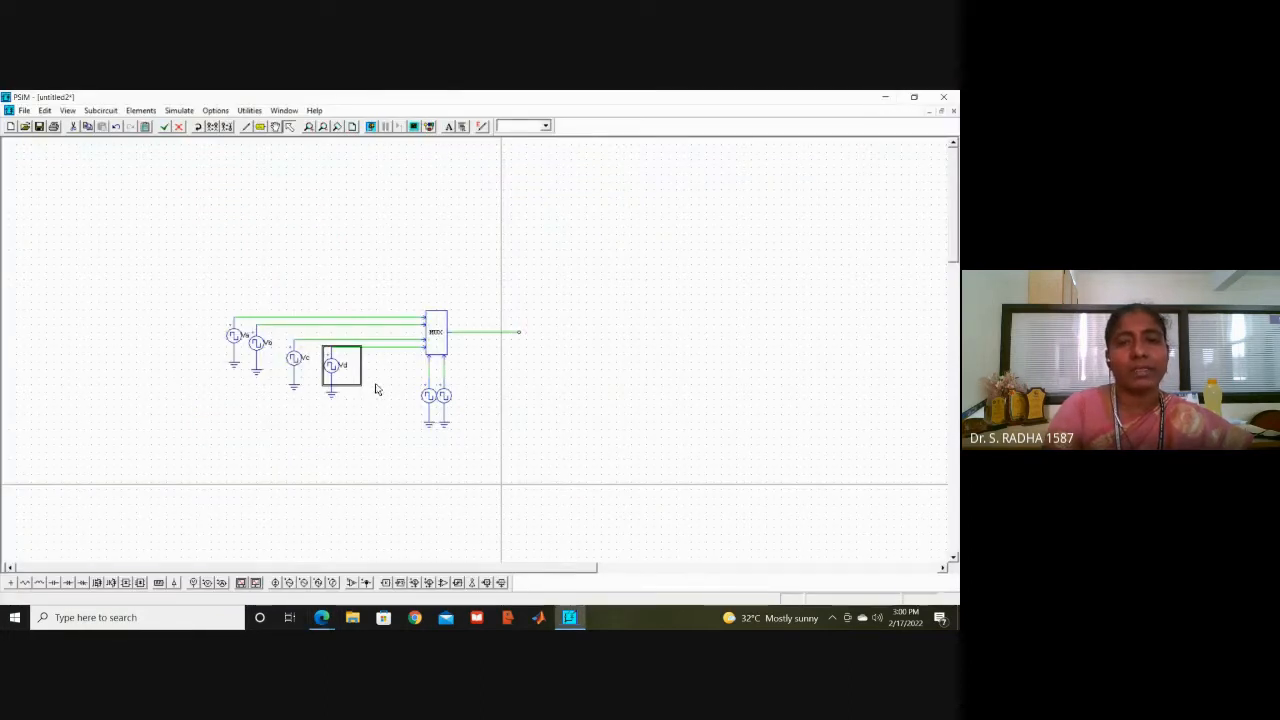
double_click(429, 398)
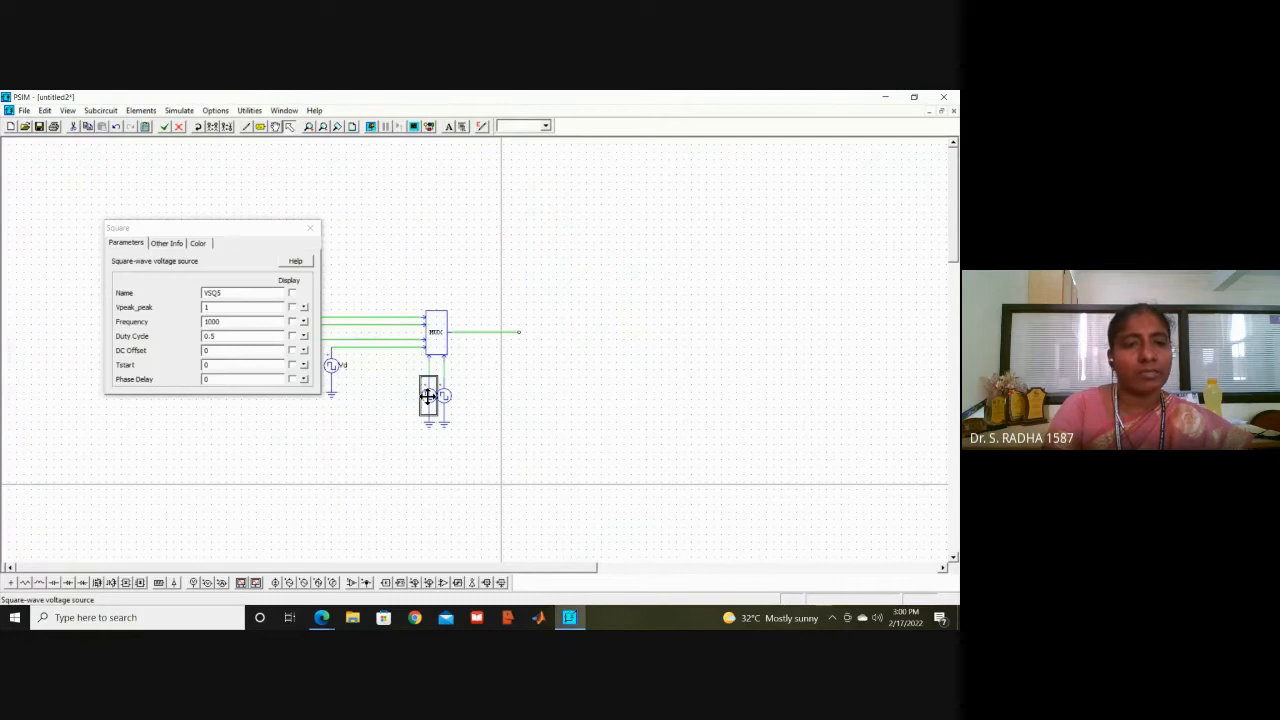
left_click(241, 293)
double_click(241, 293)
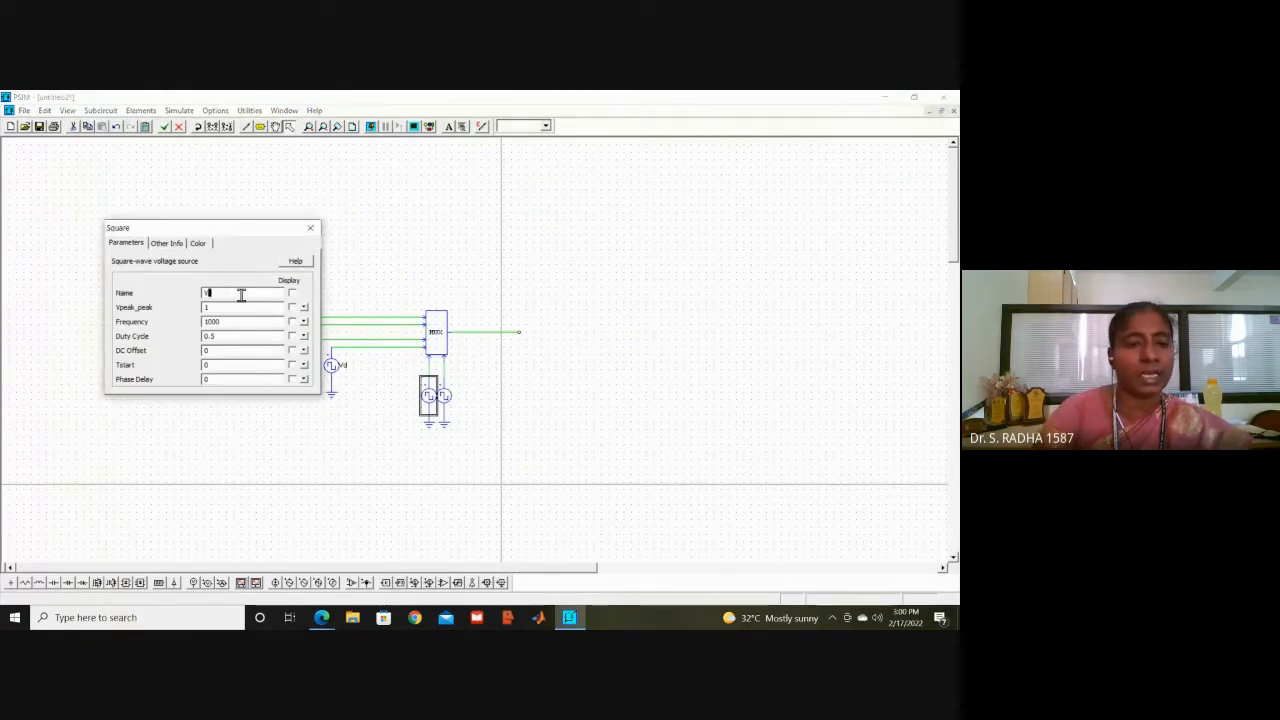
type("V")
key("BackSpace")
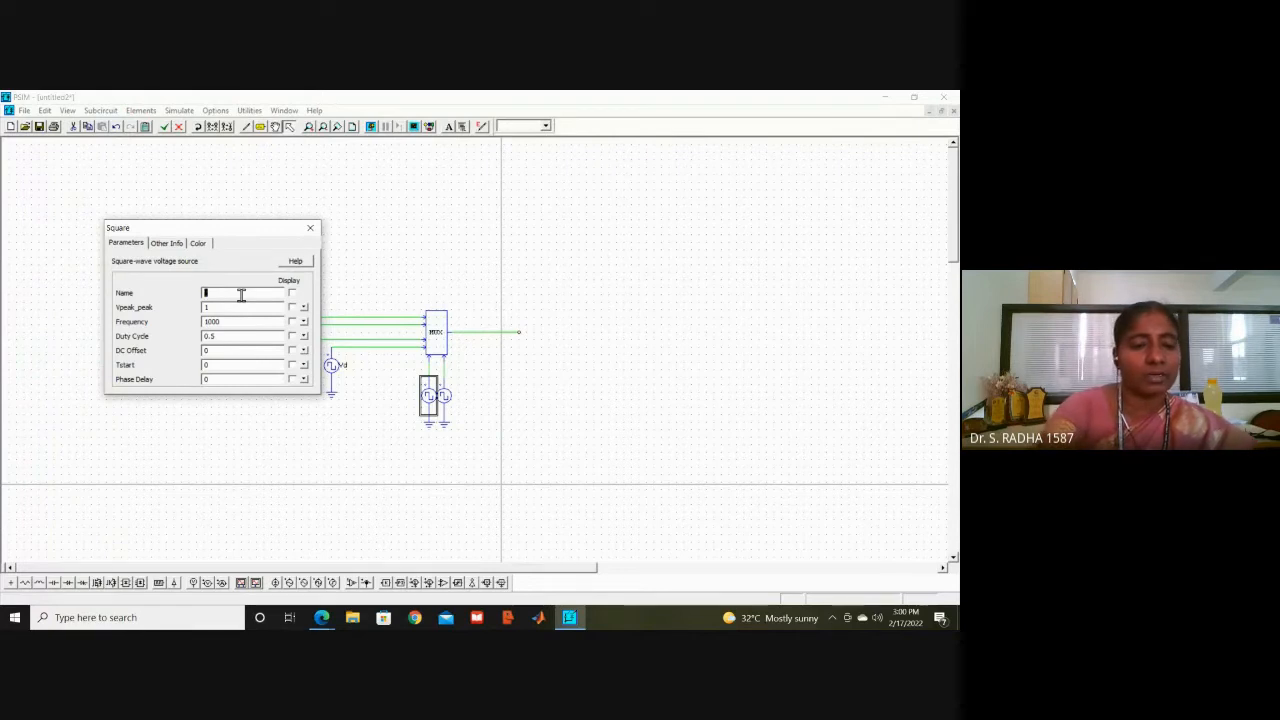
key("Caps_Lock")
type("S1")
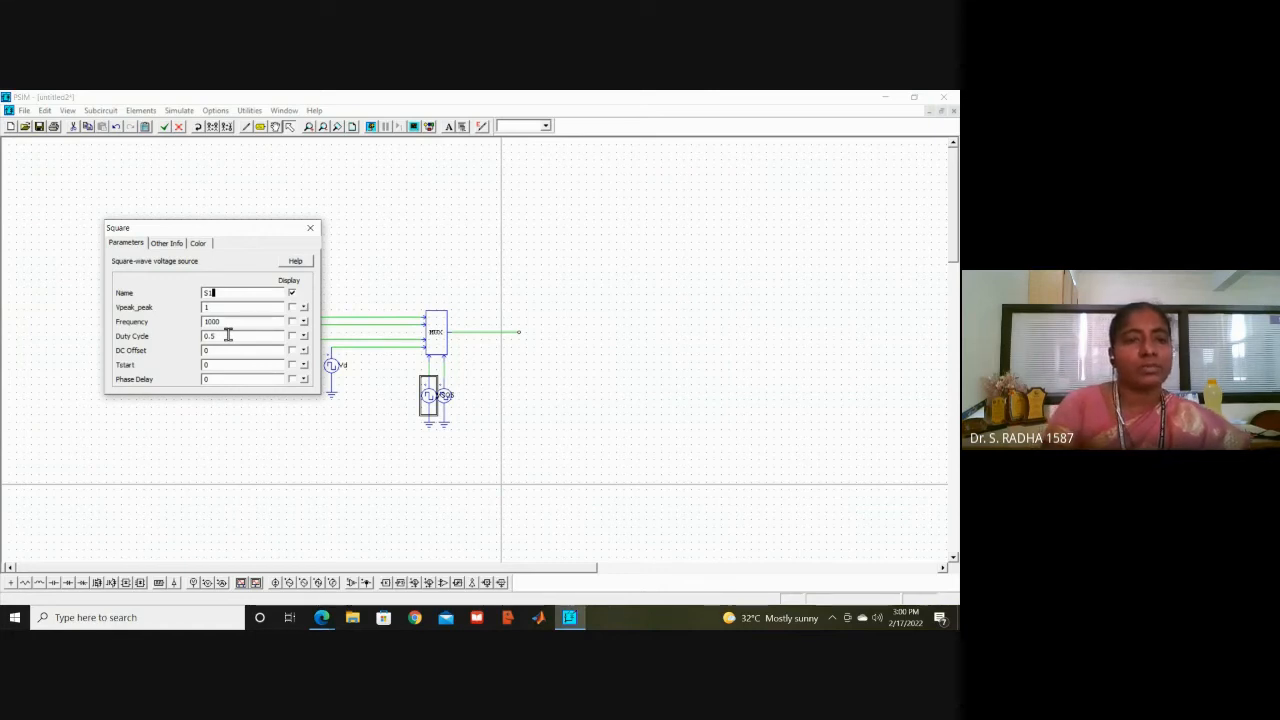
left_click(310, 228)
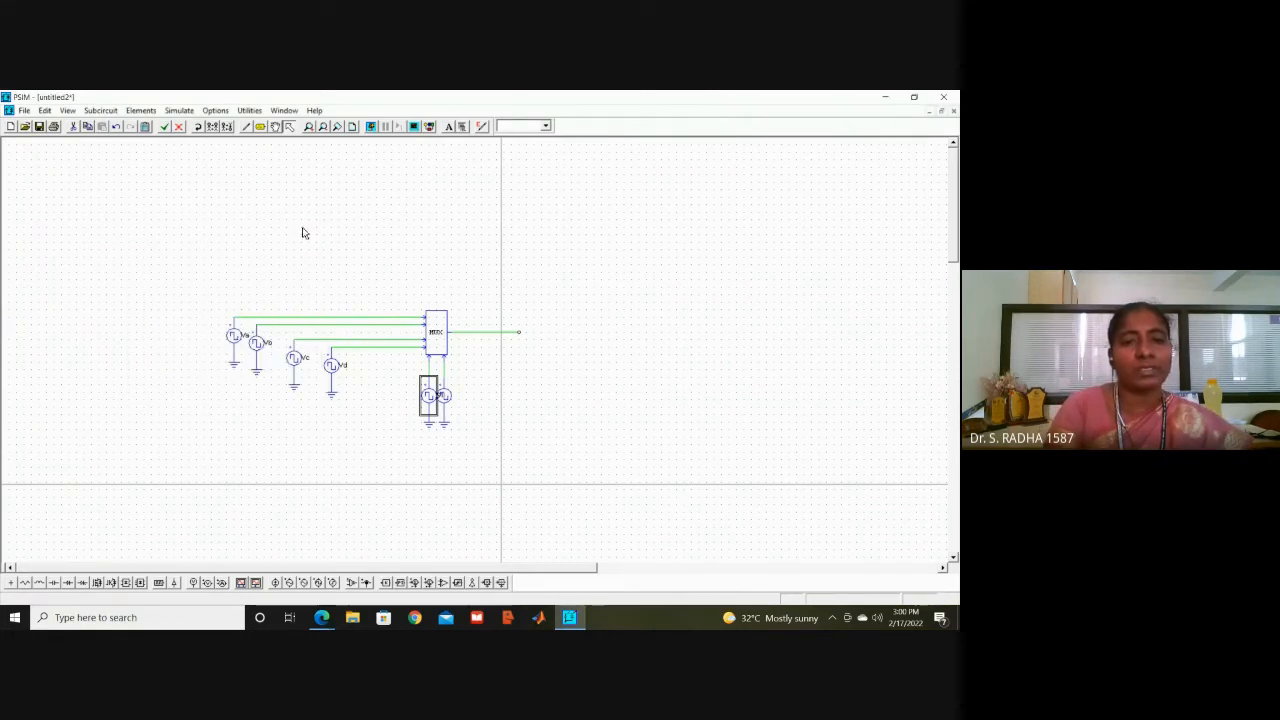
left_click(363, 432)
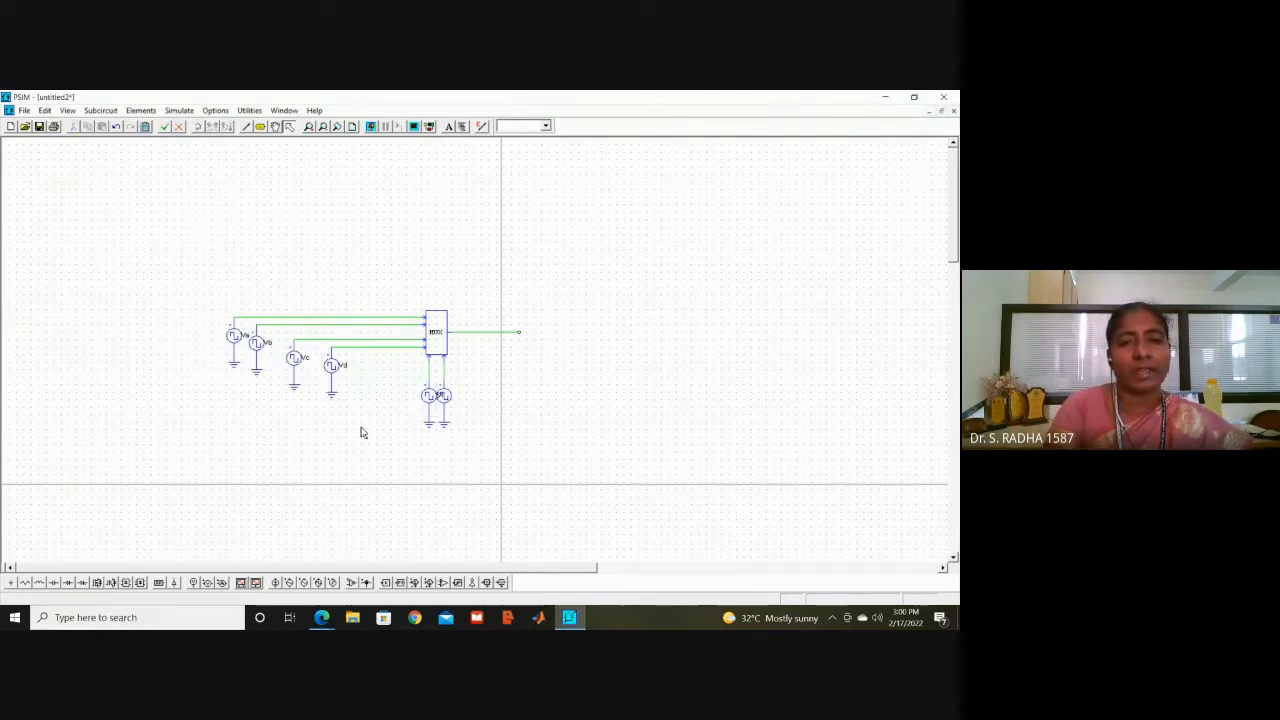
Step: Name the source on the multiplexer's second select line S0 and display its name on the schematic
double_click(450, 400)
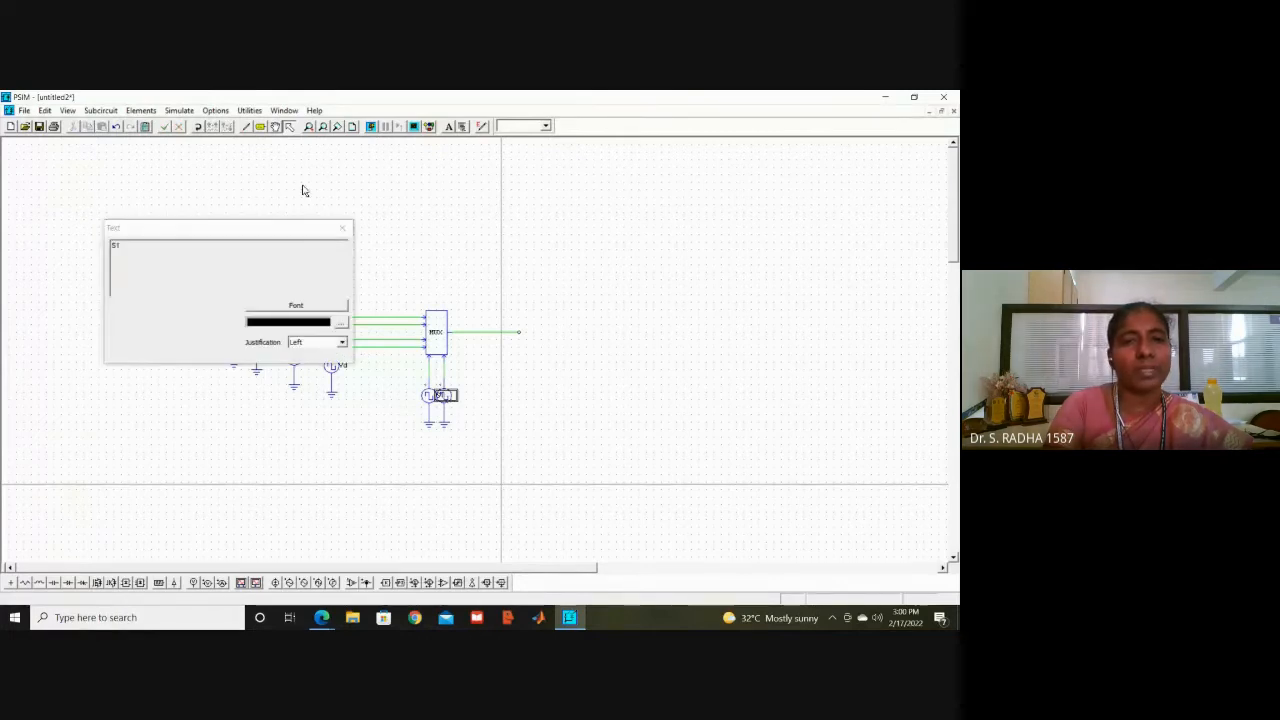
left_click(341, 227)
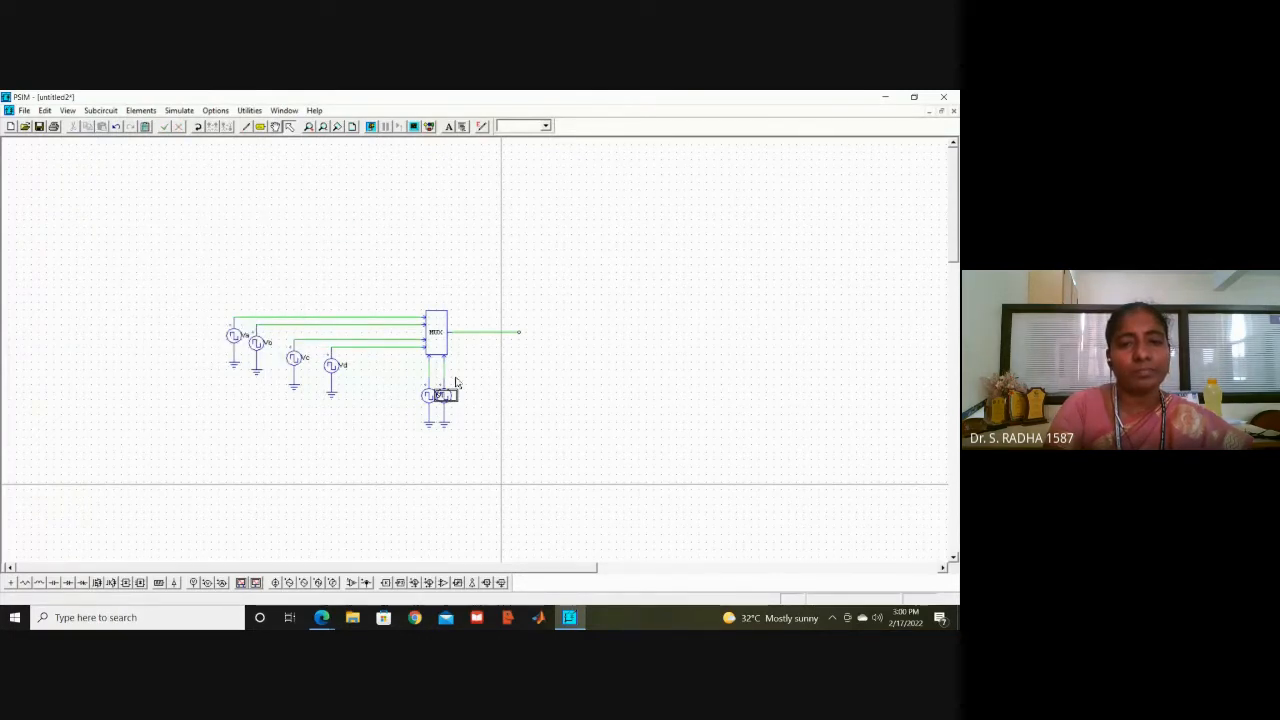
left_click(444, 386)
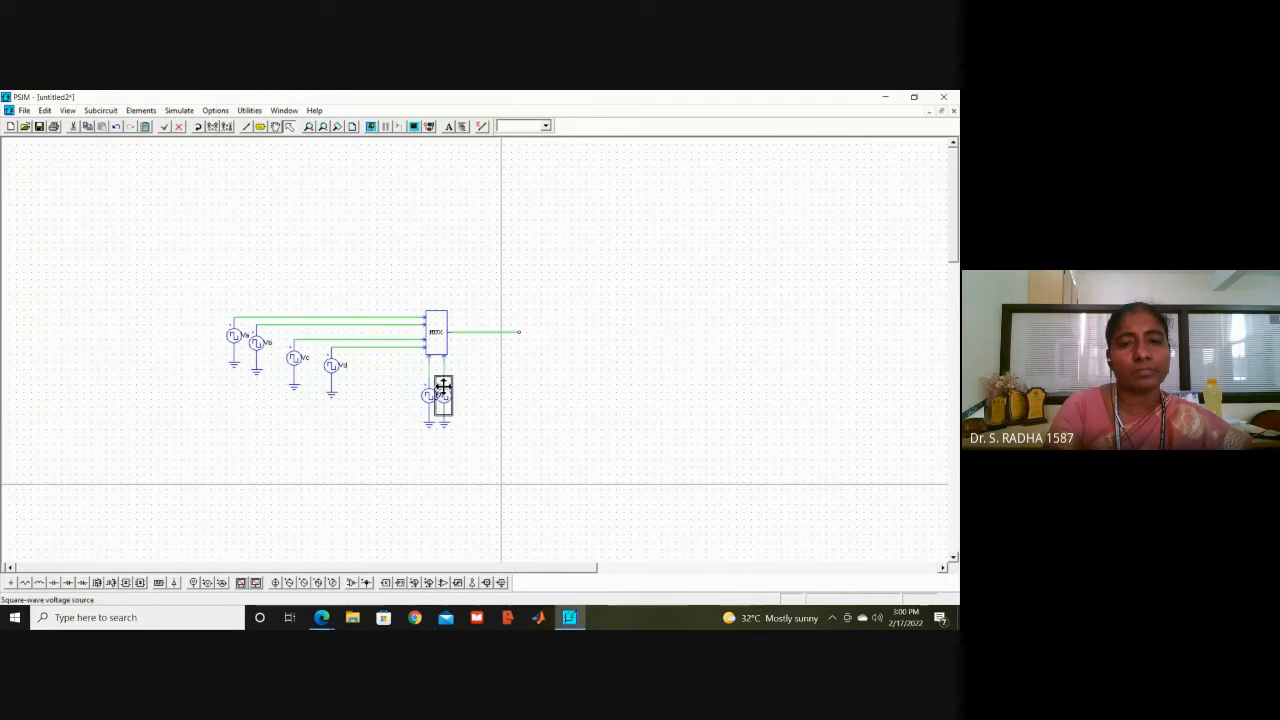
double_click(443, 385)
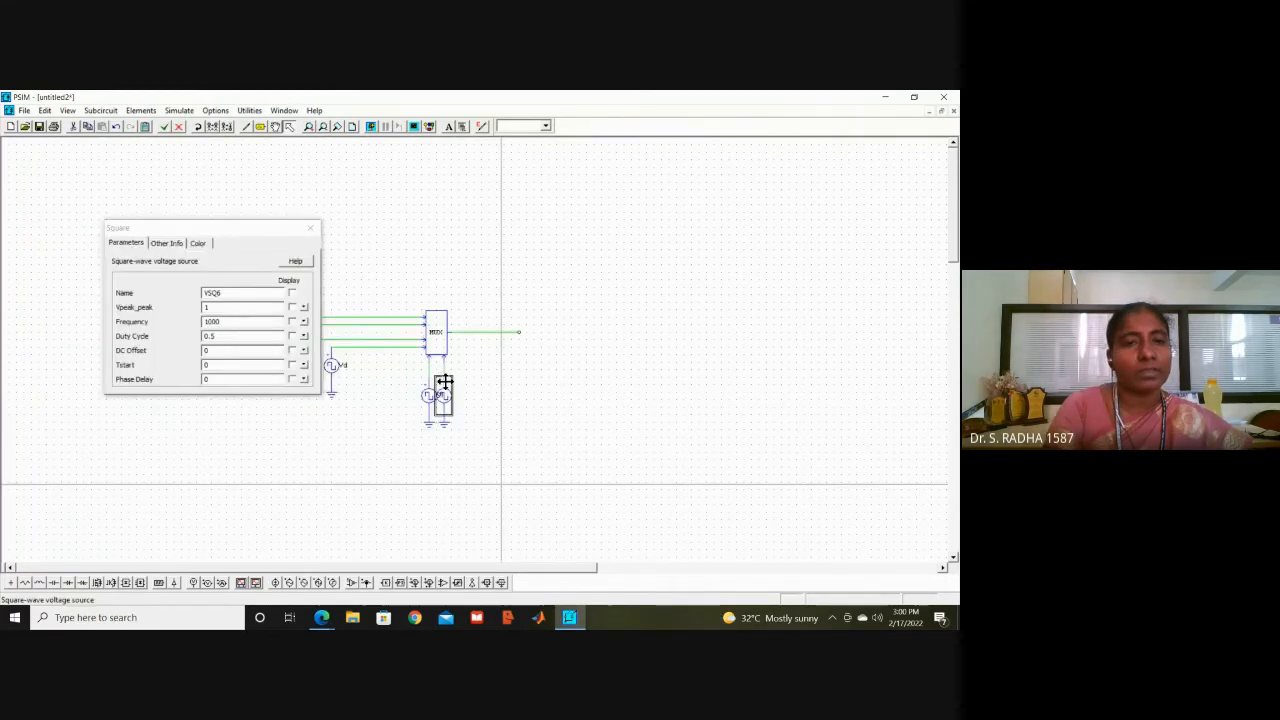
left_click(244, 293)
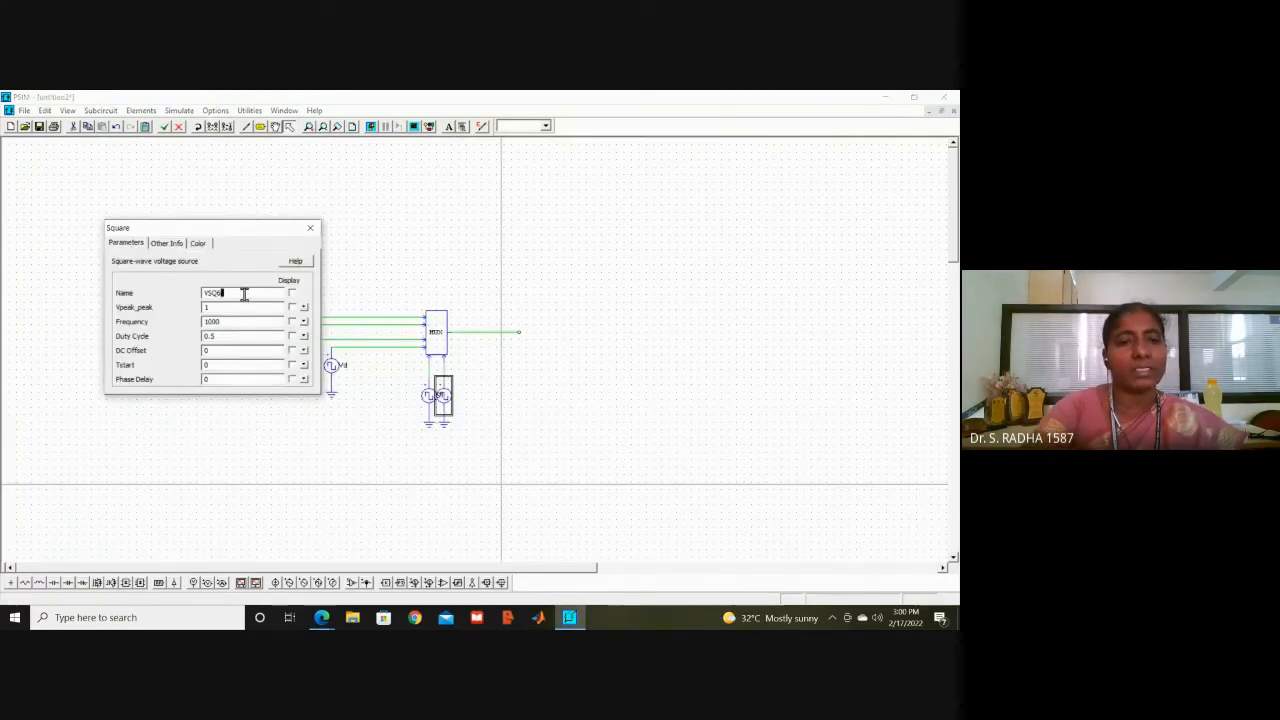
key("BackSpace")
key("BackSpace")
key("BackSpace")
key("Caps_Lock")
type("Sb")
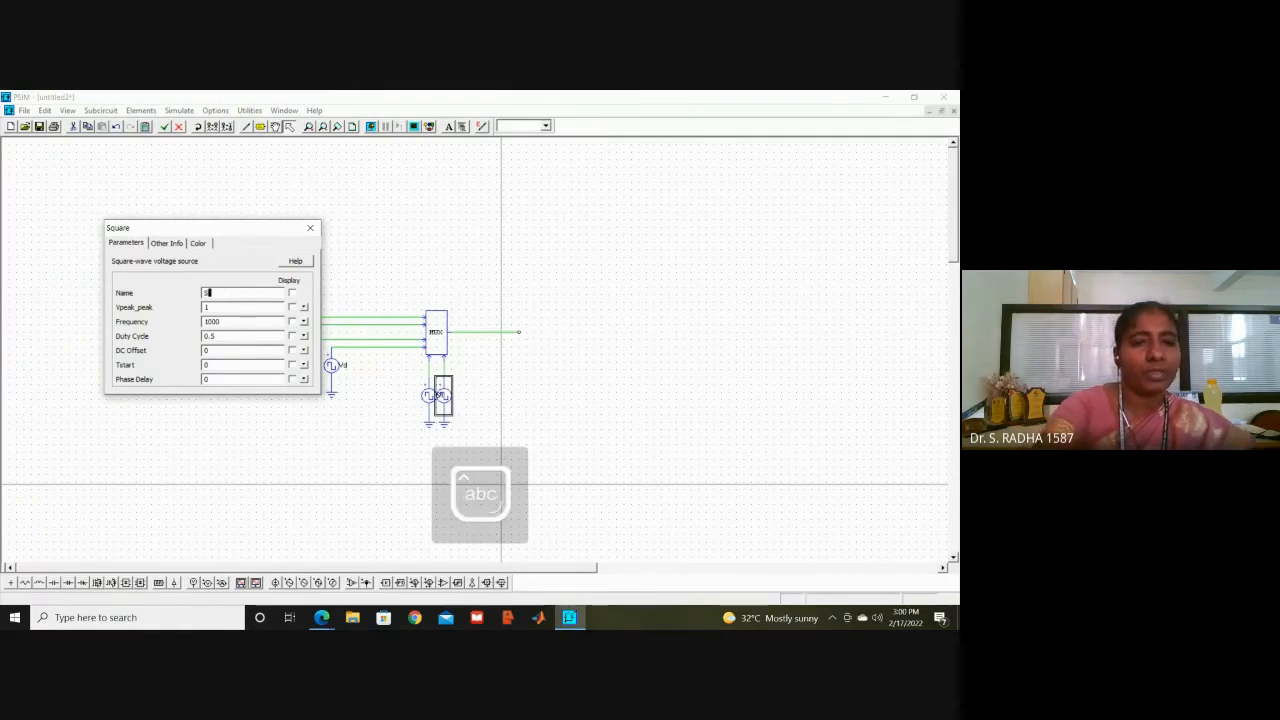
left_click(292, 293)
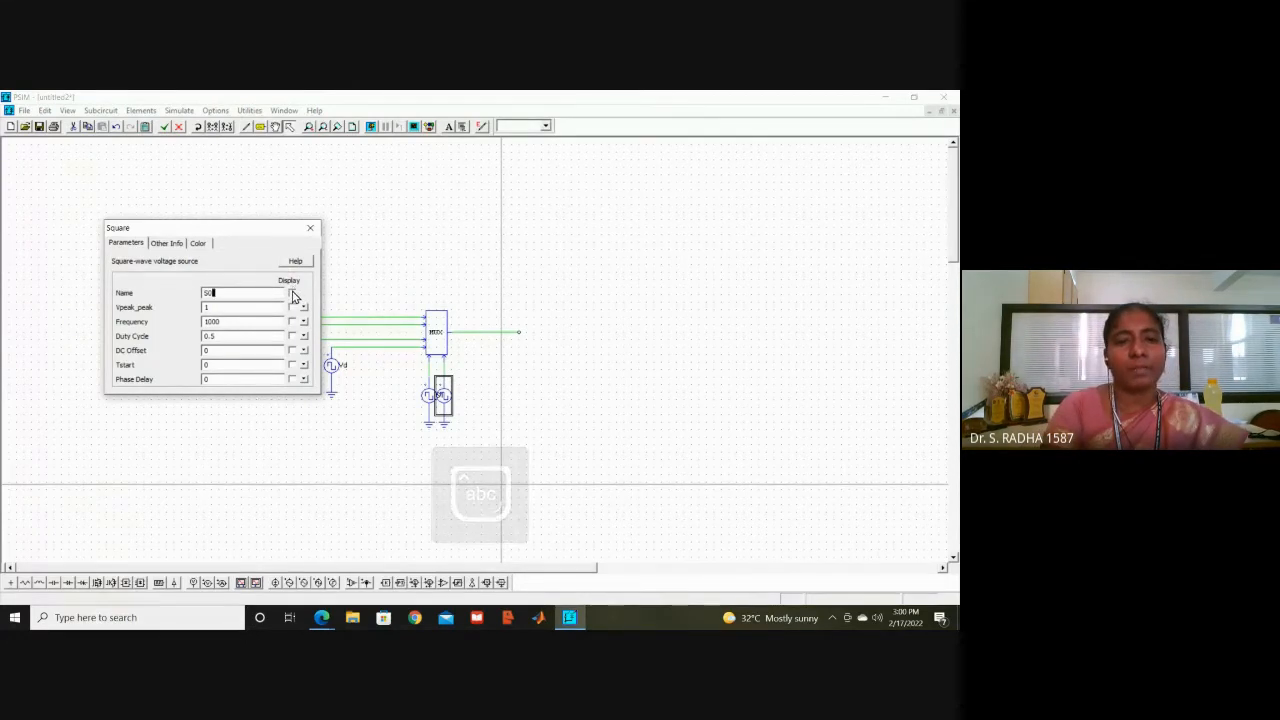
Step: Set the duty cycle of select source S0 to 0.25
left_click(255, 335)
type("25")
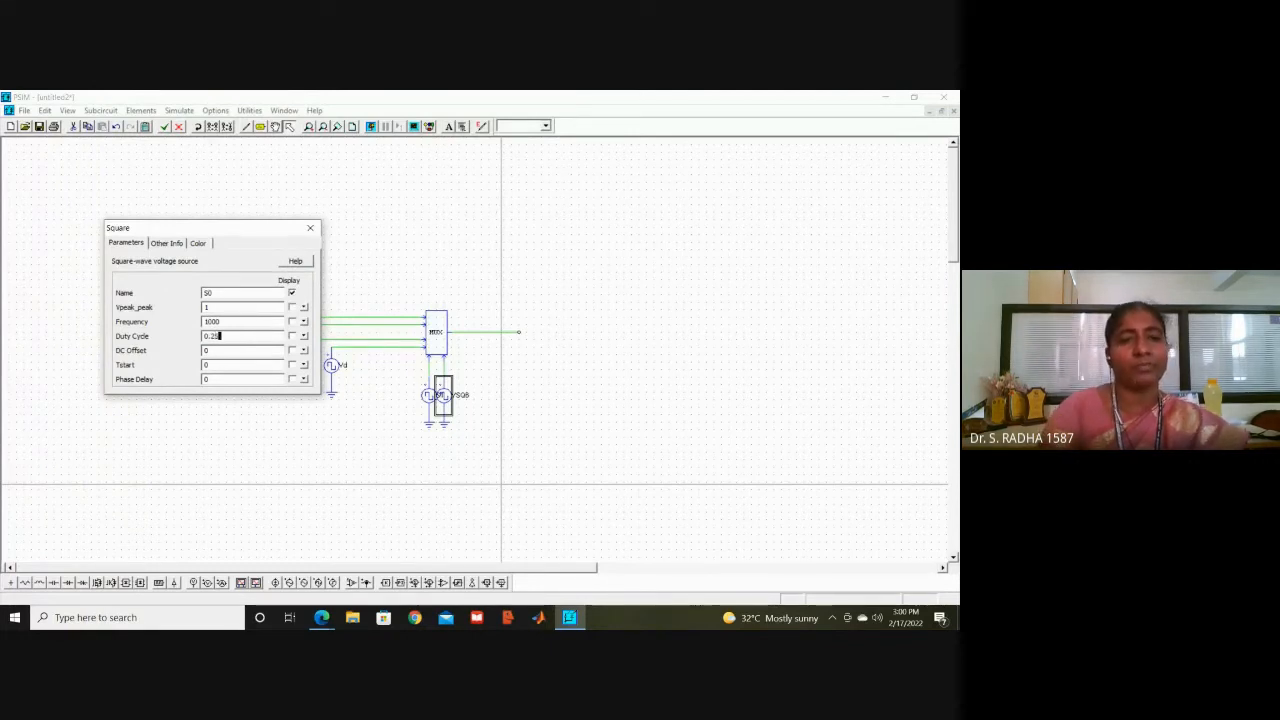
left_click(311, 230)
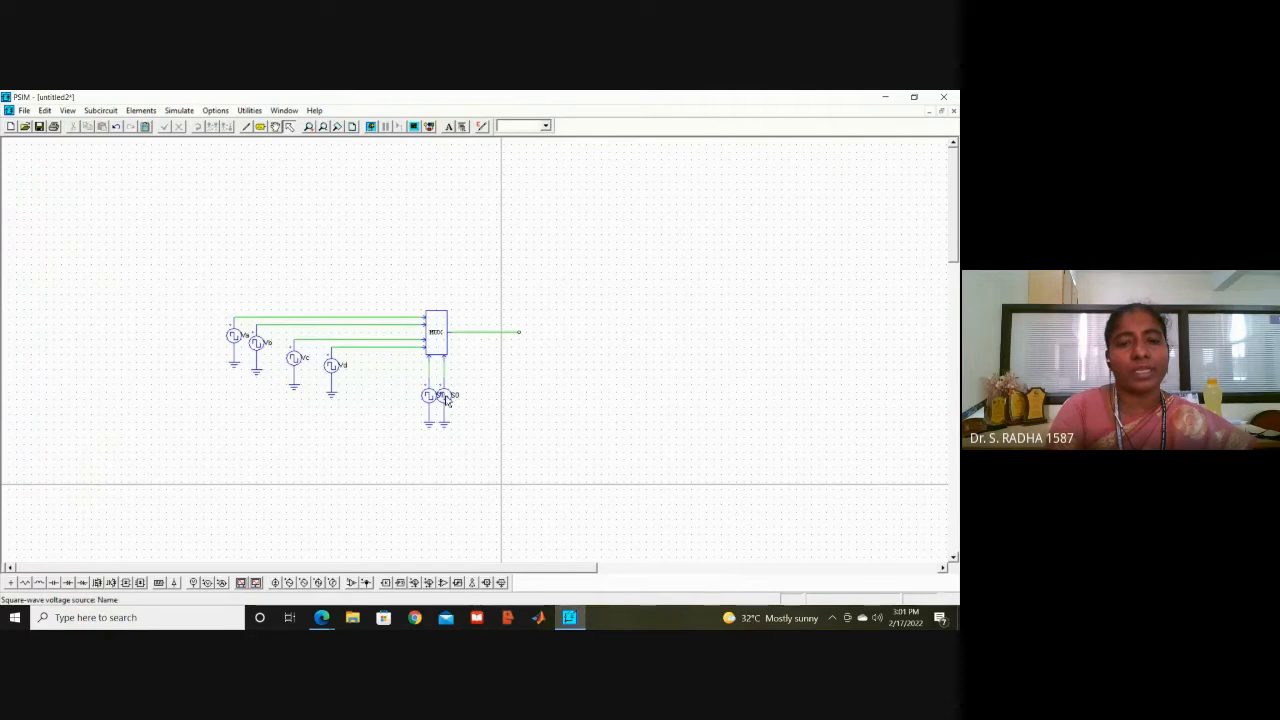
Step: Consult the 4-to-1 multiplexer truth table in the browser and return to PSIM
mouse_move(325, 618)
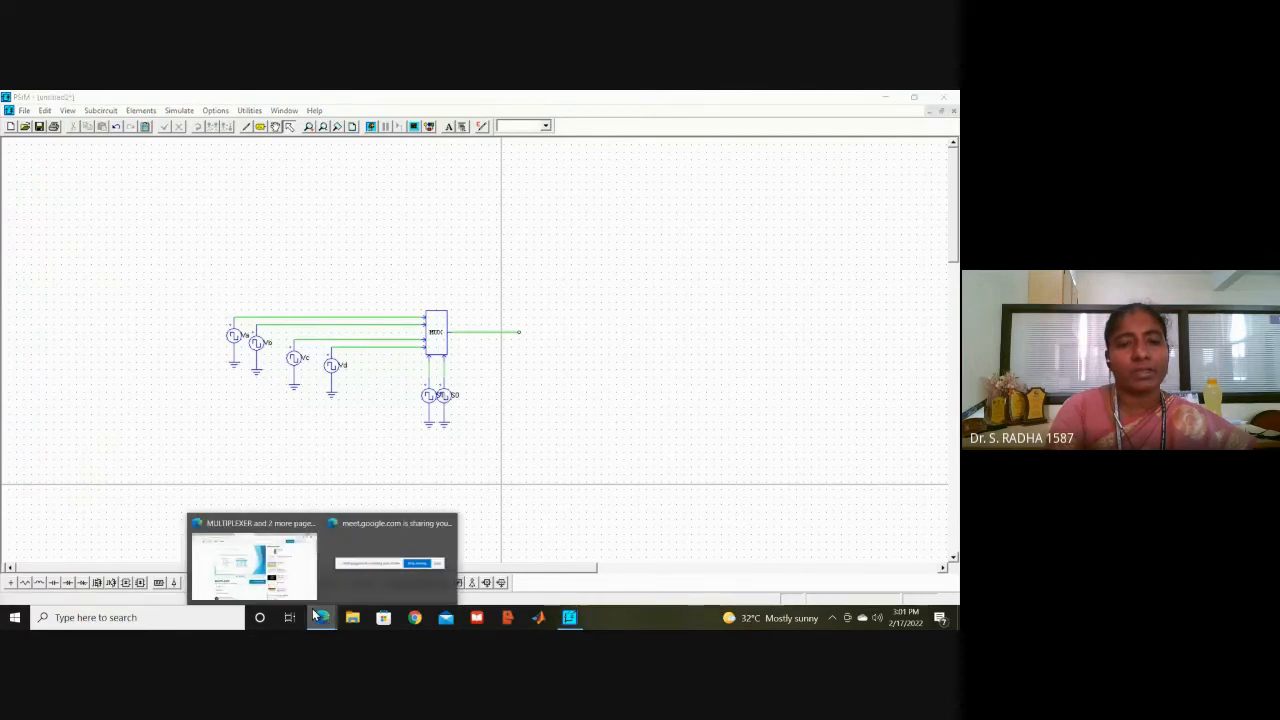
left_click(267, 572)
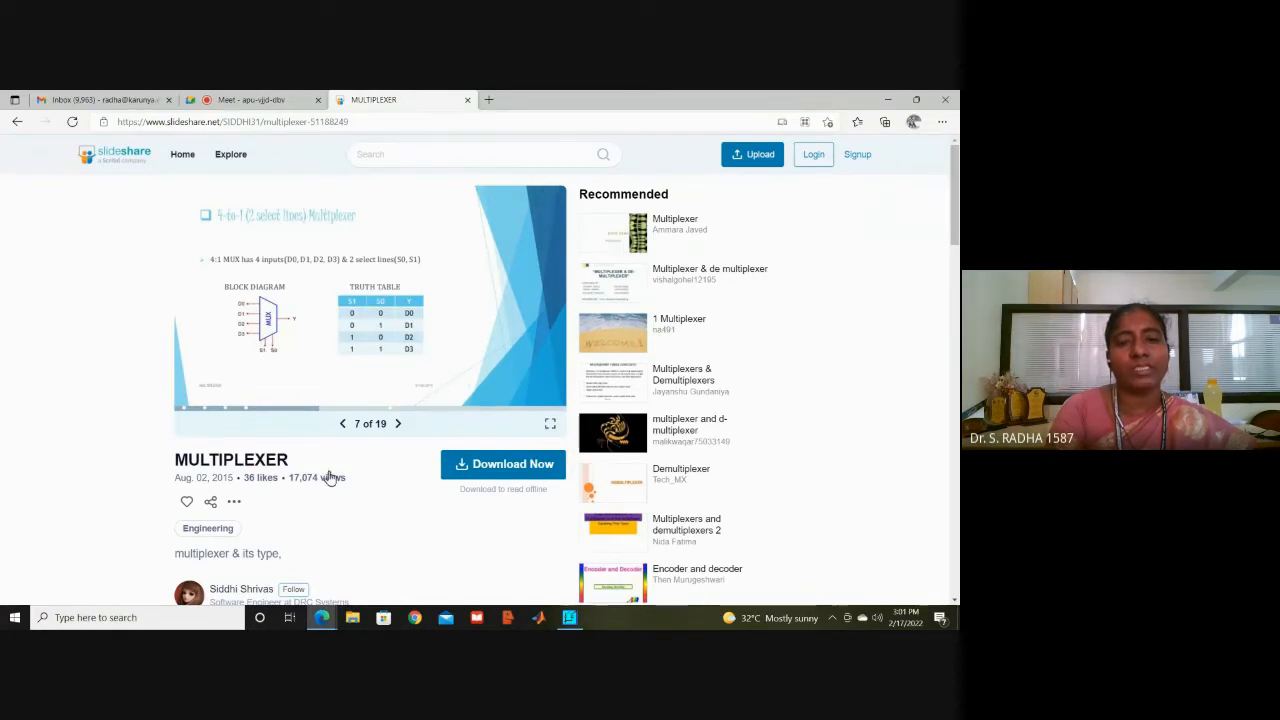
left_click(569, 618)
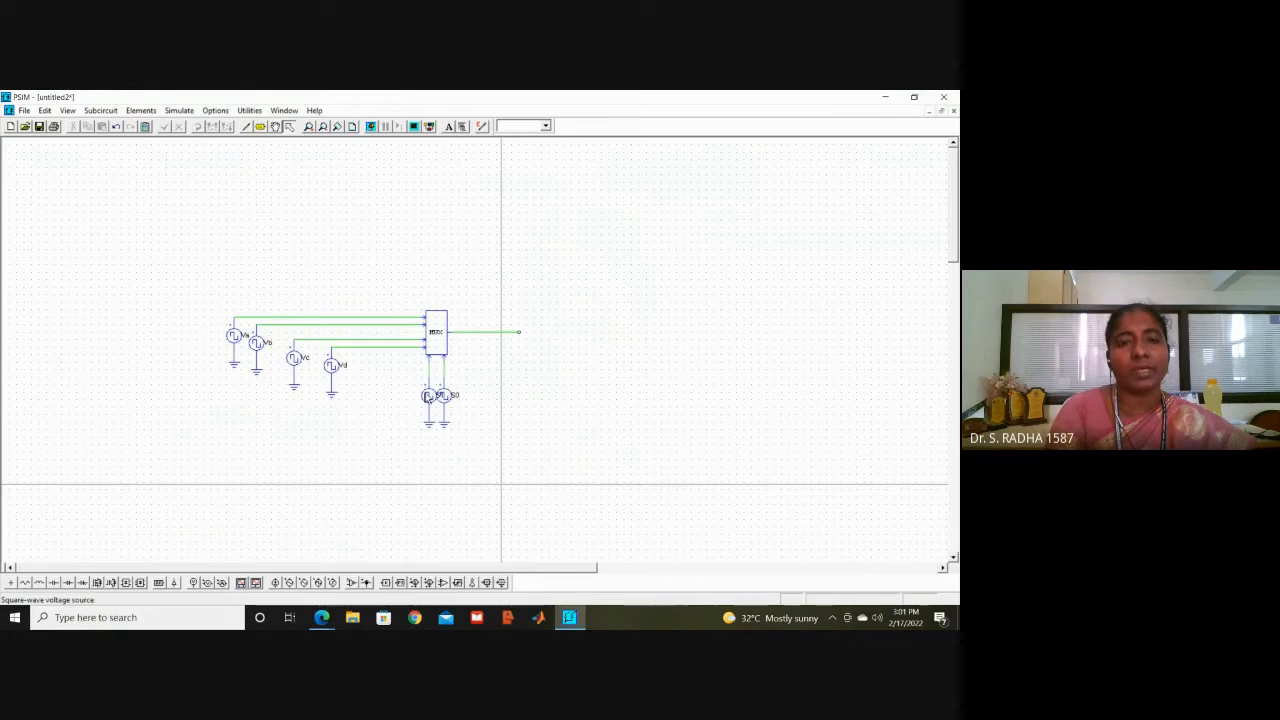
Step: Check the duty cycles of the four input sources Vd, Vc, Vb and Va
double_click(334, 369)
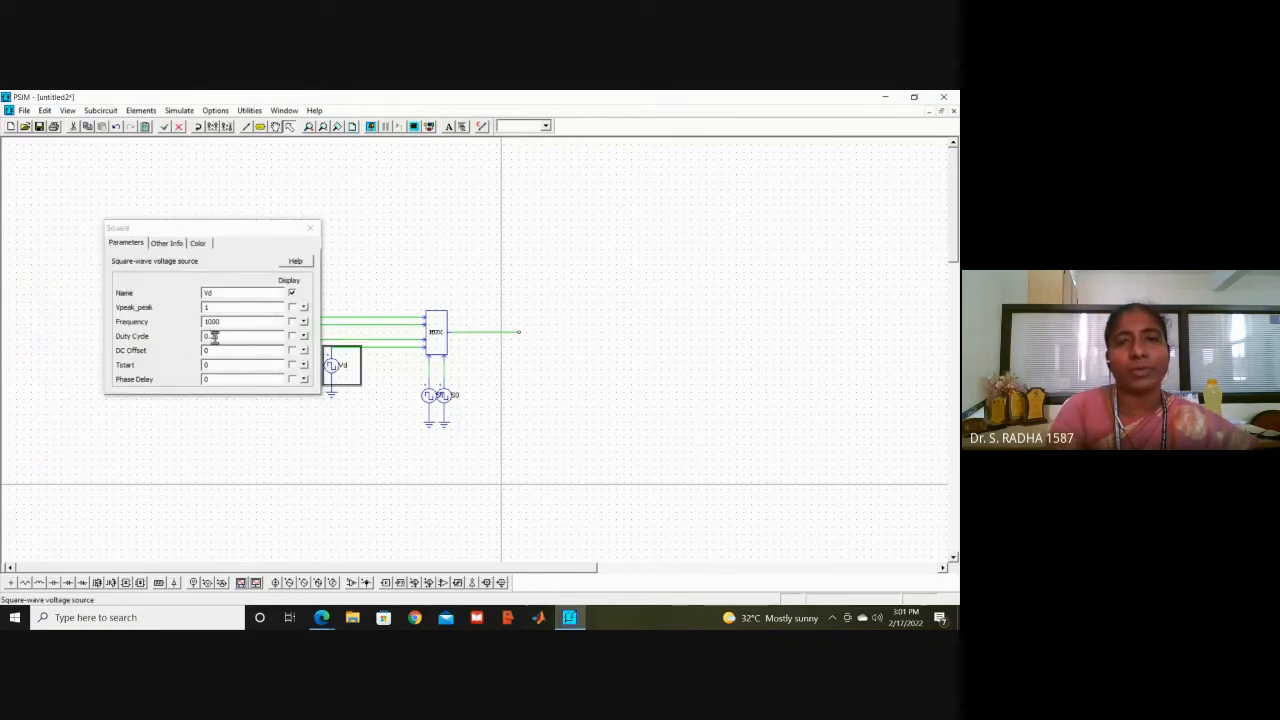
left_click(310, 228)
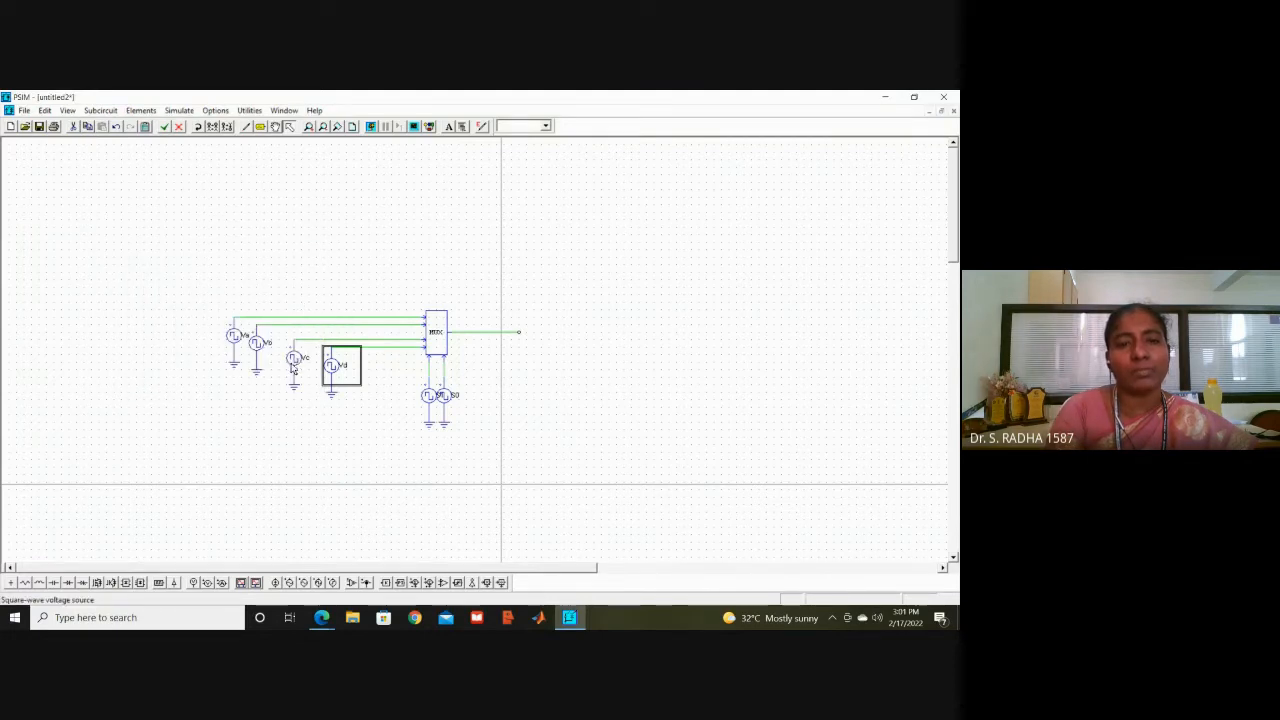
double_click(293, 367)
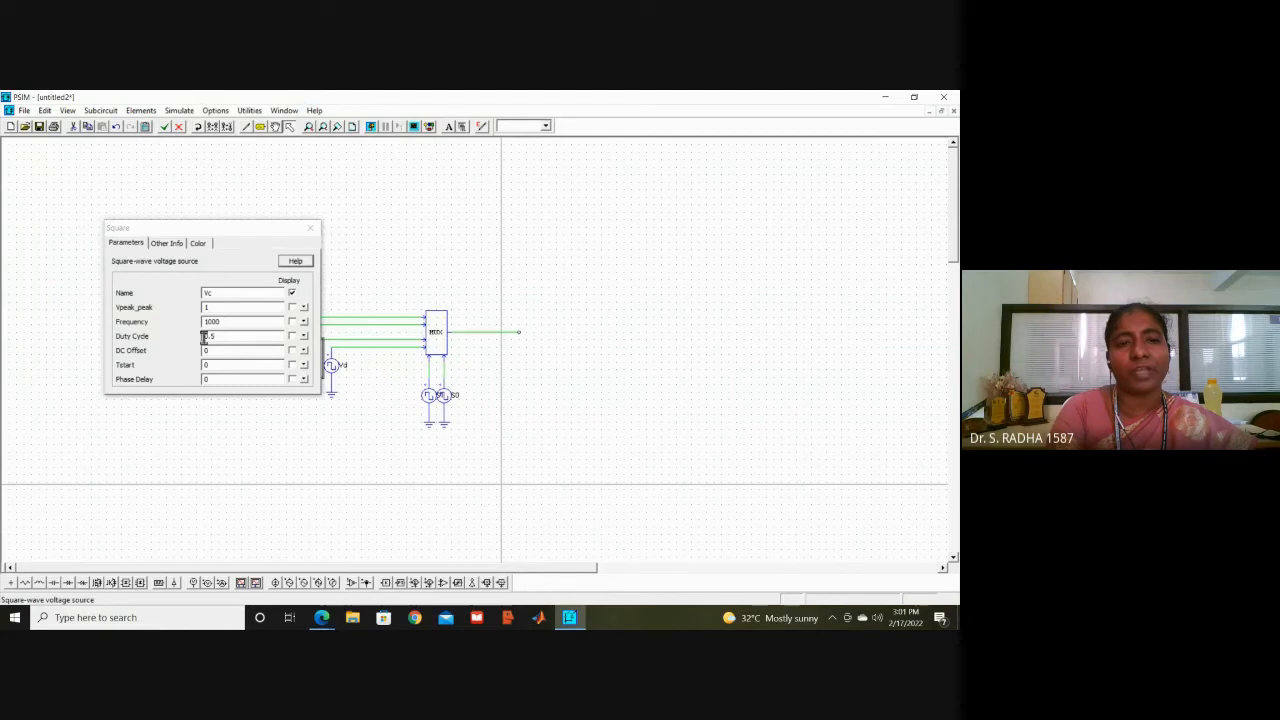
left_click(310, 228)
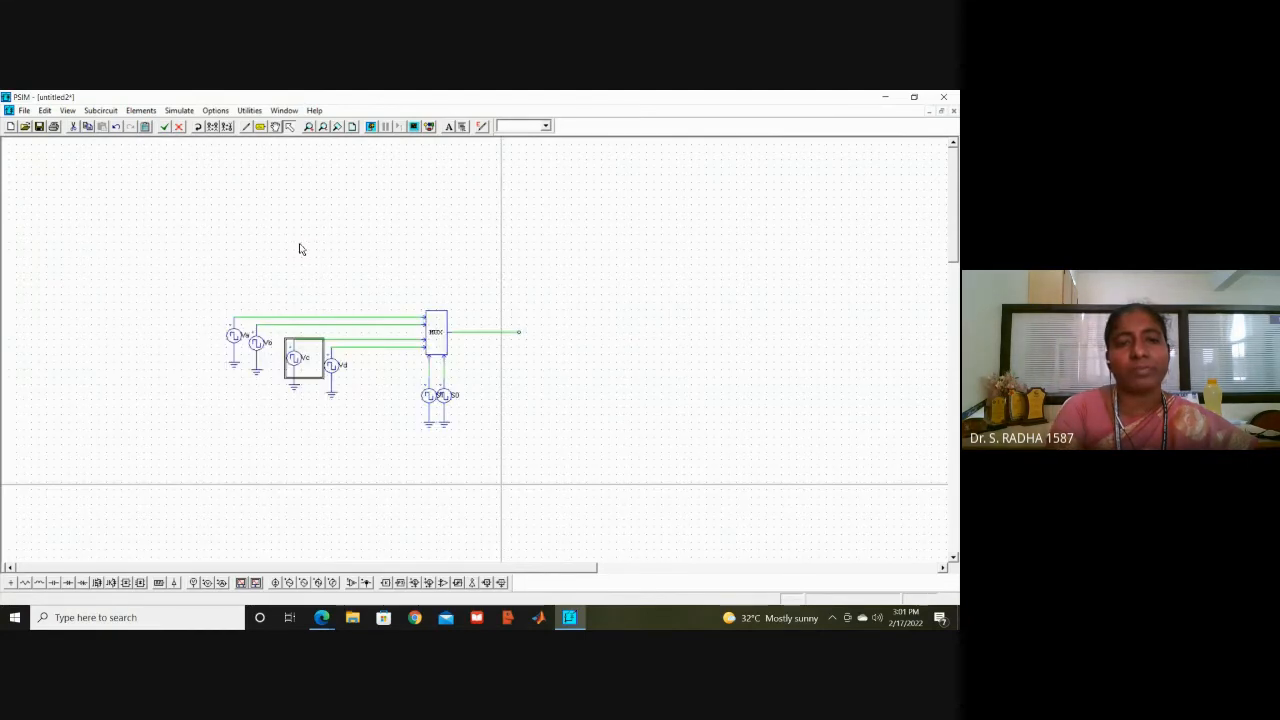
double_click(258, 347)
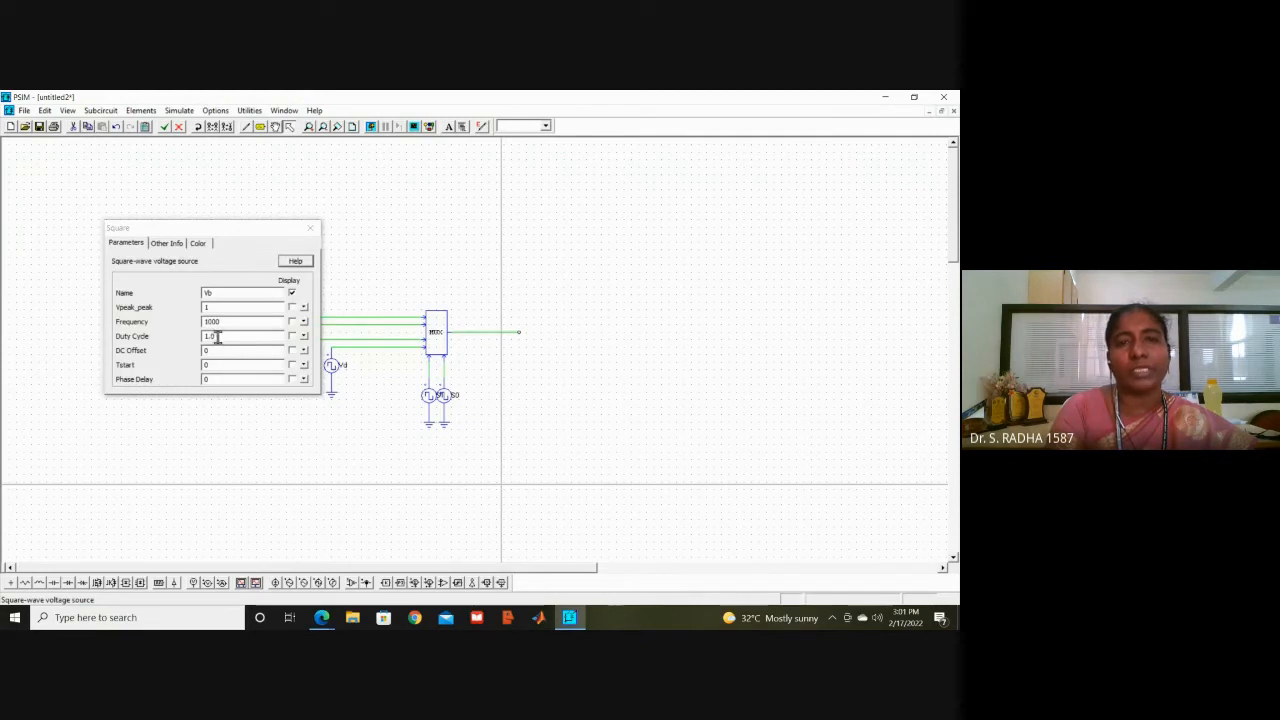
left_click(311, 227)
double_click(230, 340)
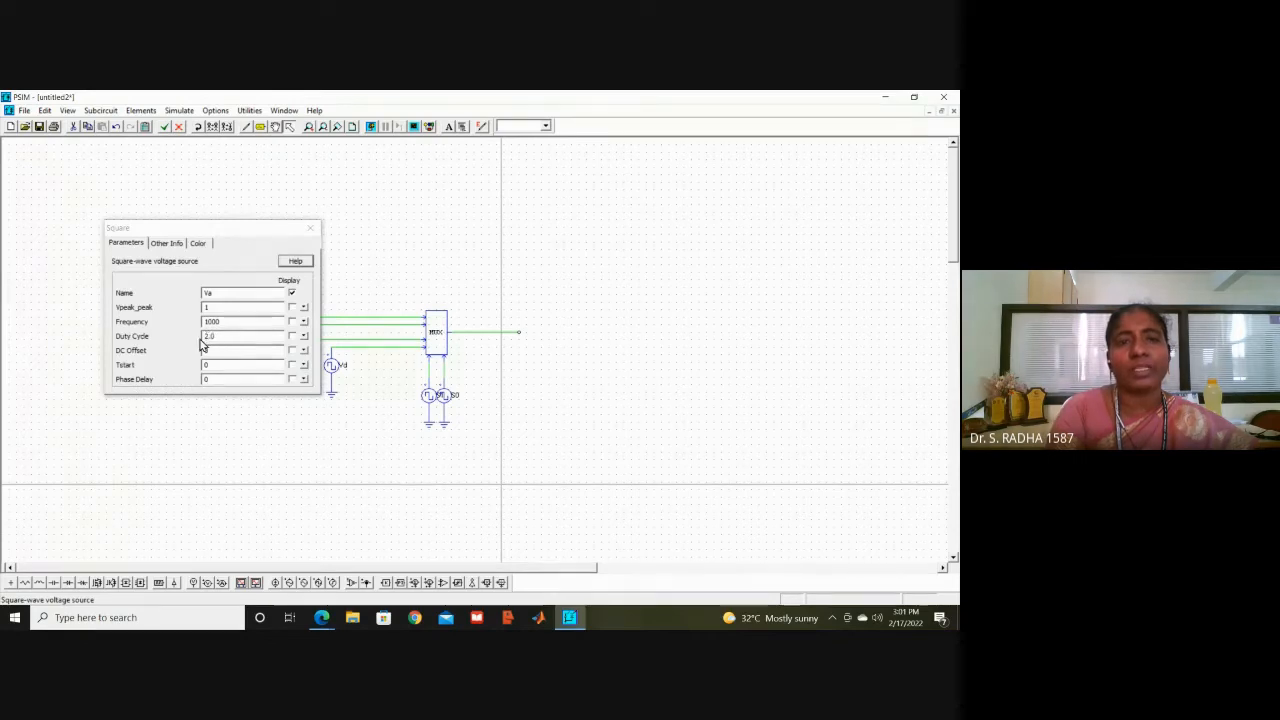
left_click(311, 228)
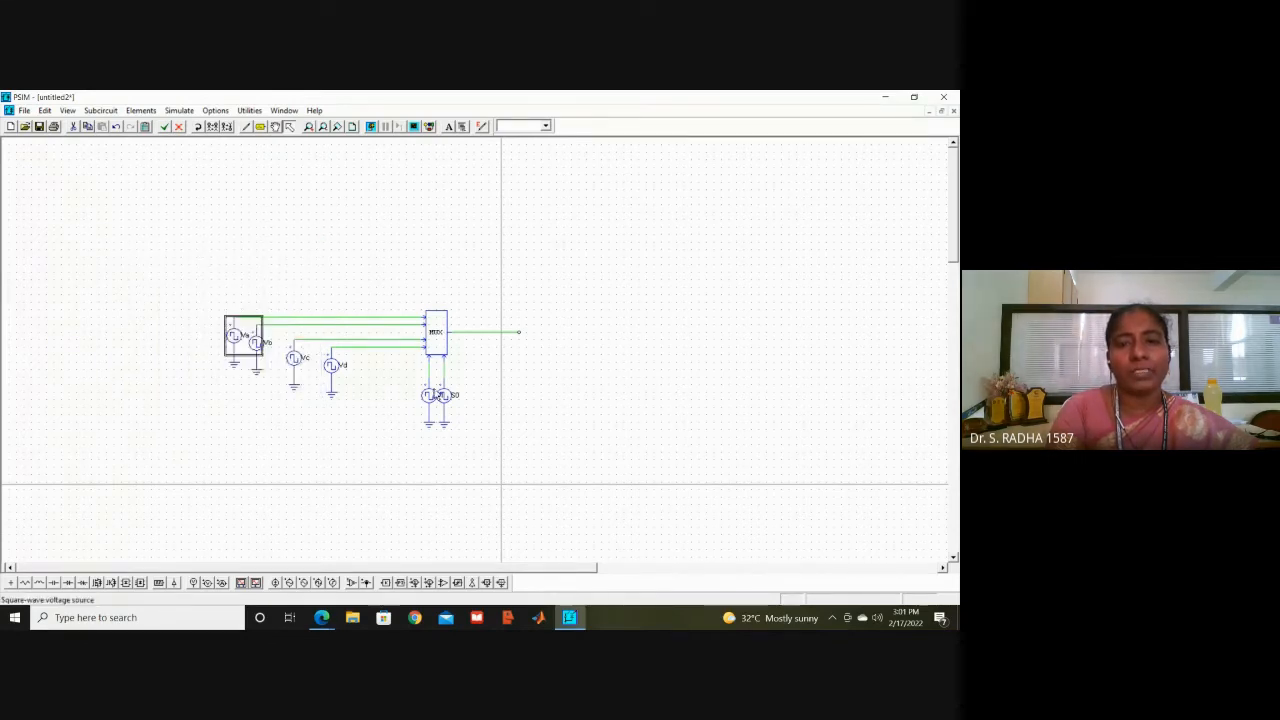
Step: Check the parameters of the select sources S1 and S0, and clear the selection
double_click(424, 400)
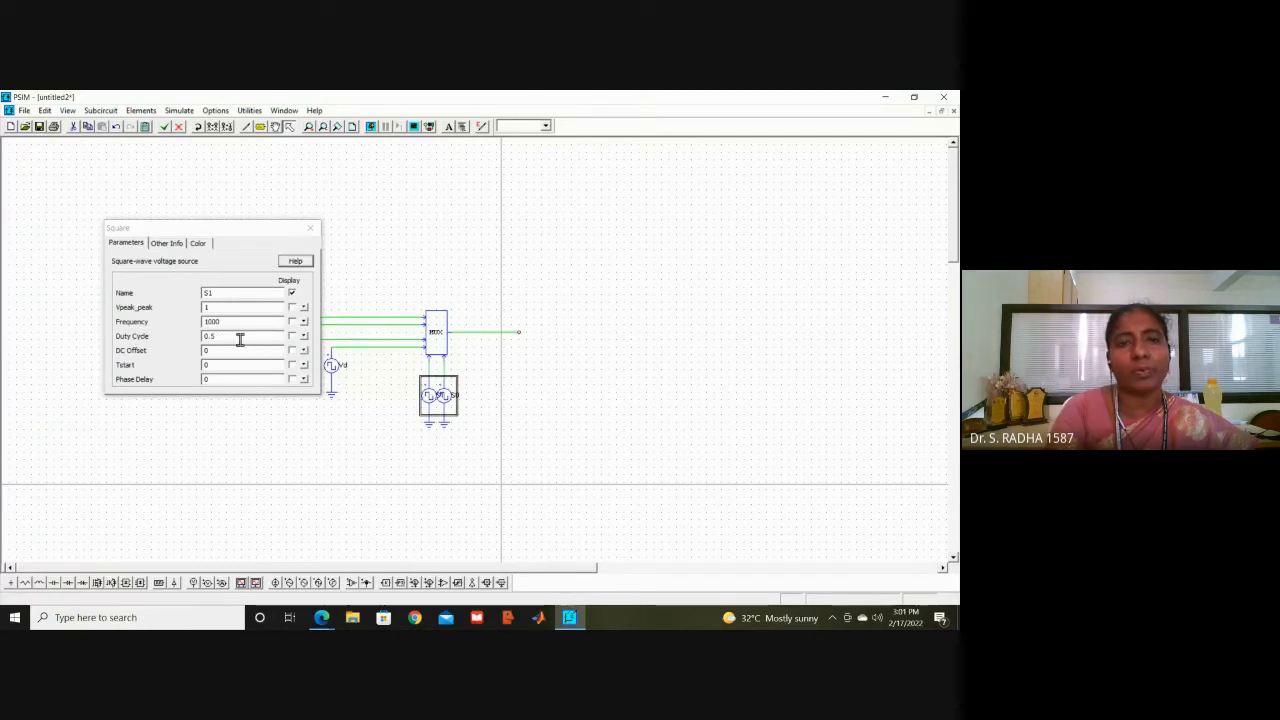
left_click(310, 228)
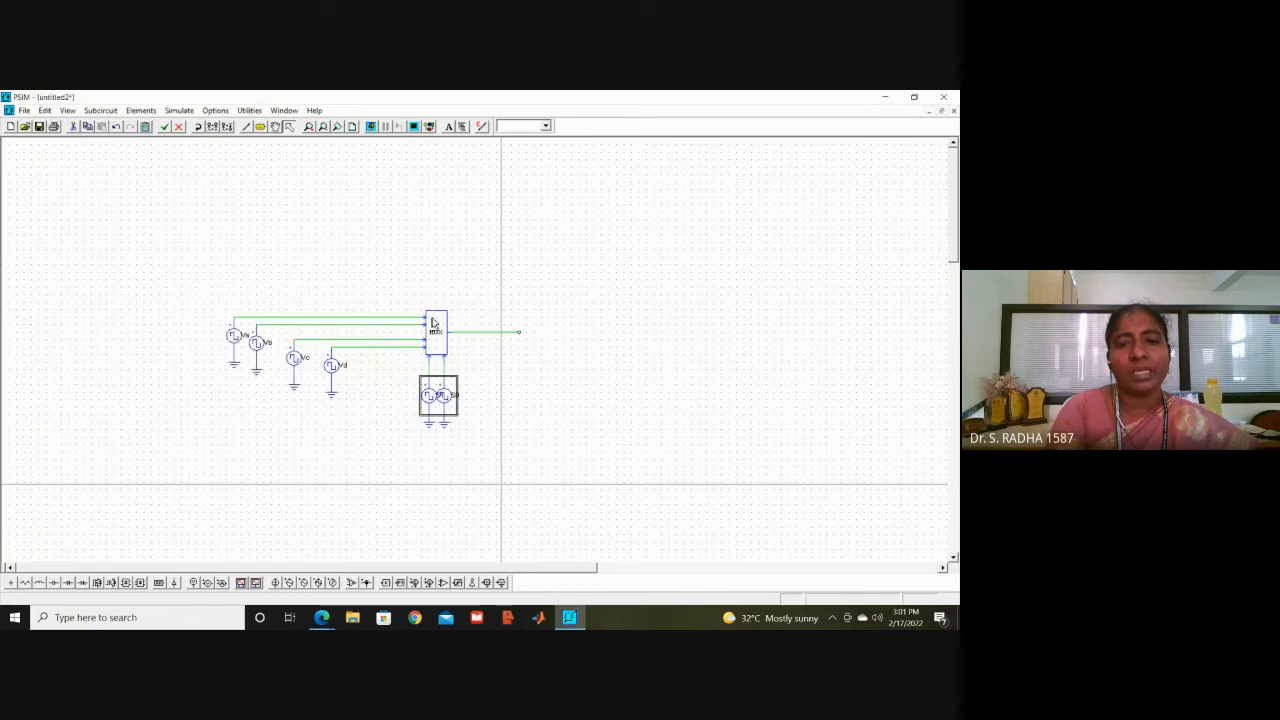
left_click(474, 394)
double_click(447, 396)
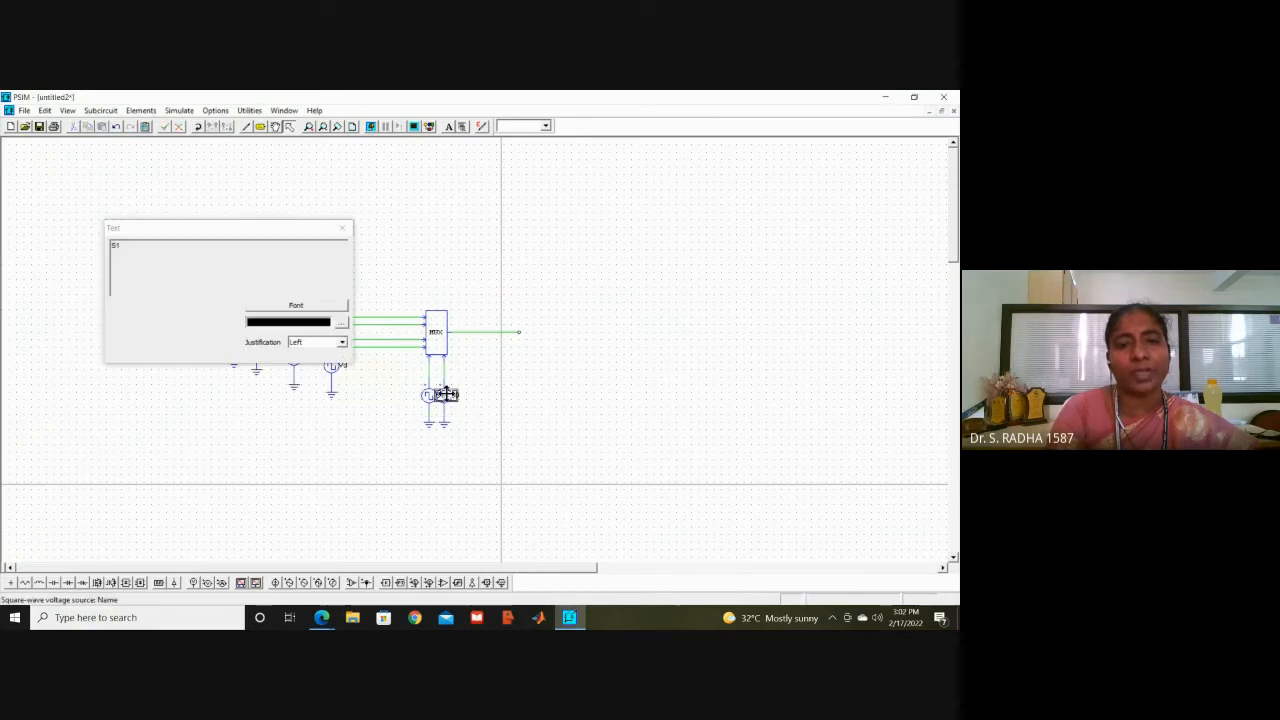
left_click(343, 230)
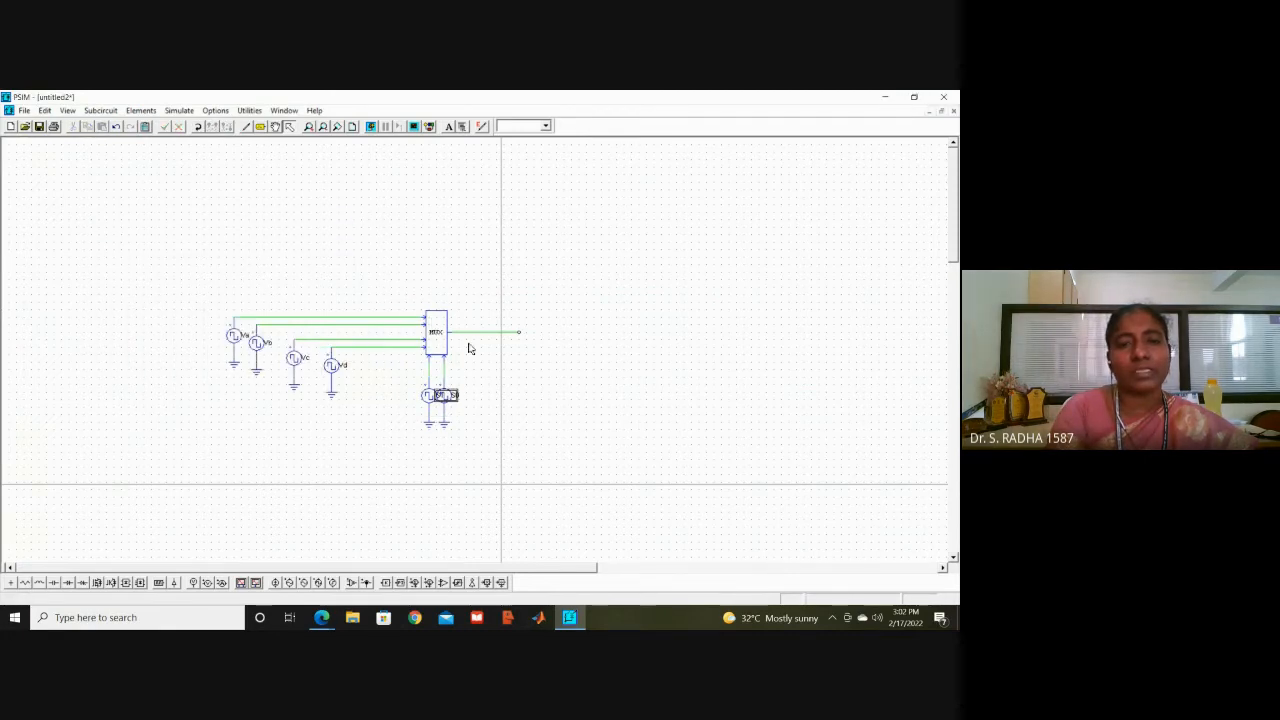
double_click(446, 391)
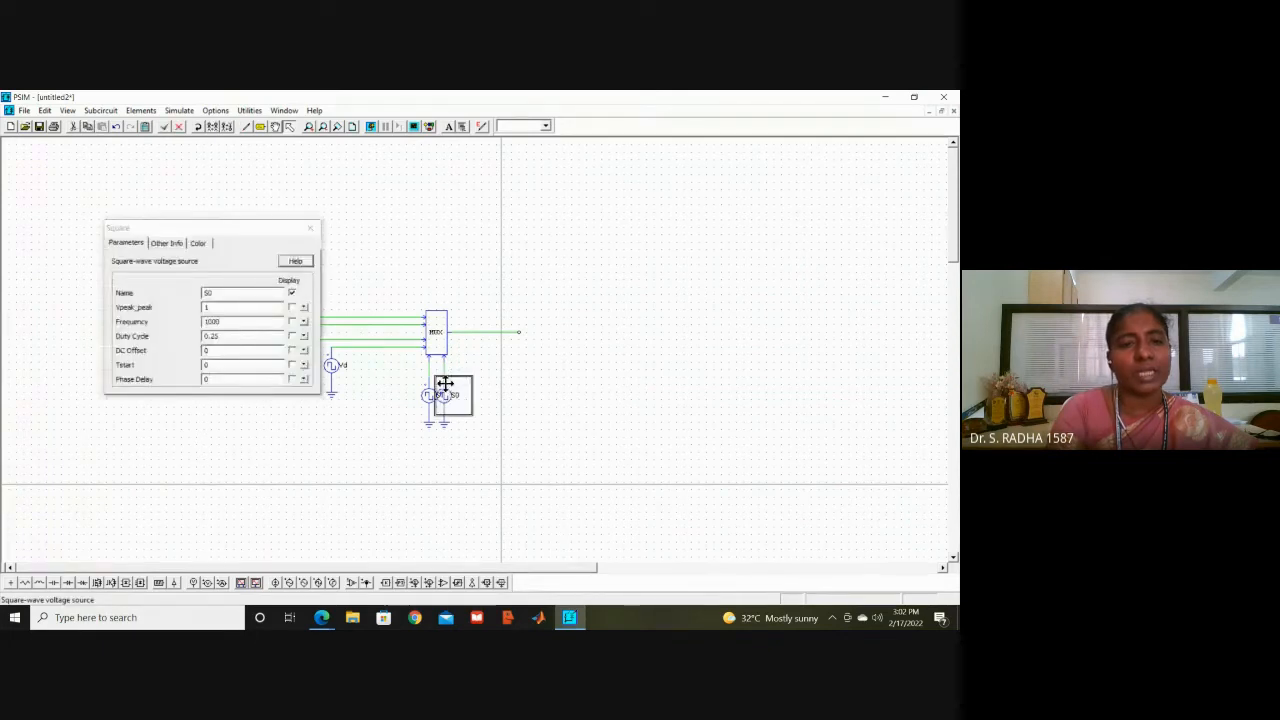
left_click(310, 228)
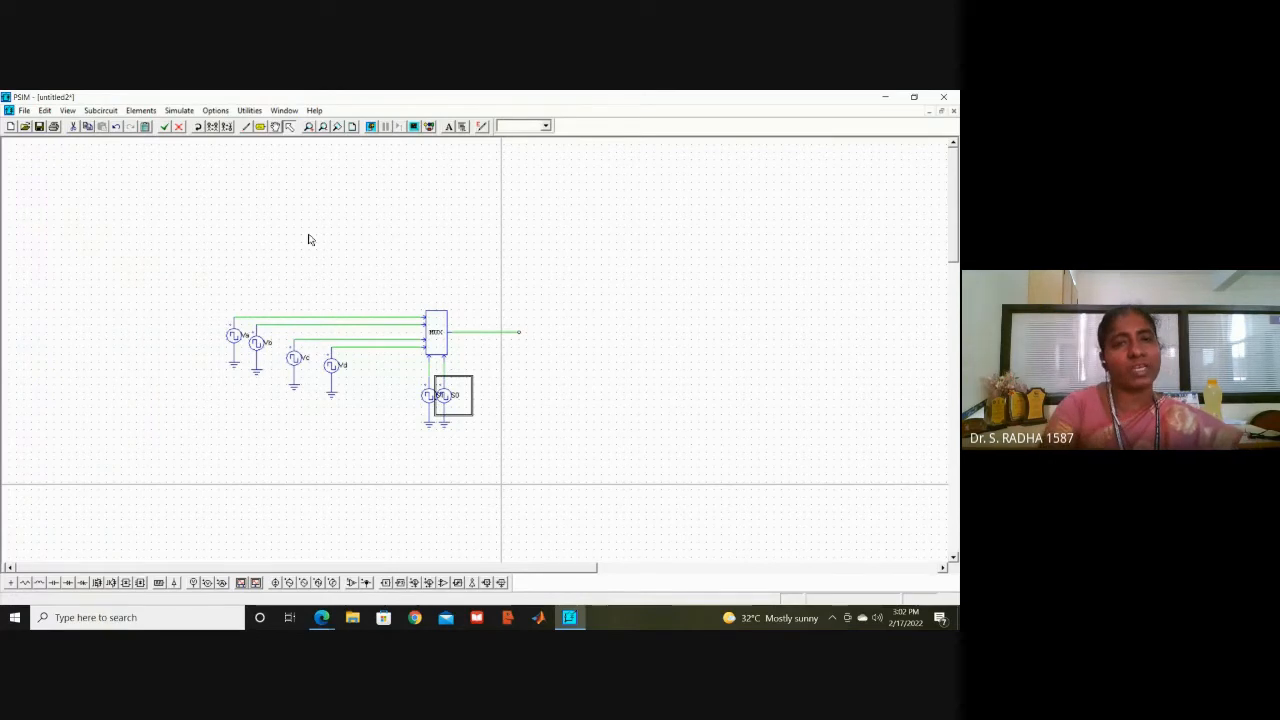
left_click(291, 218)
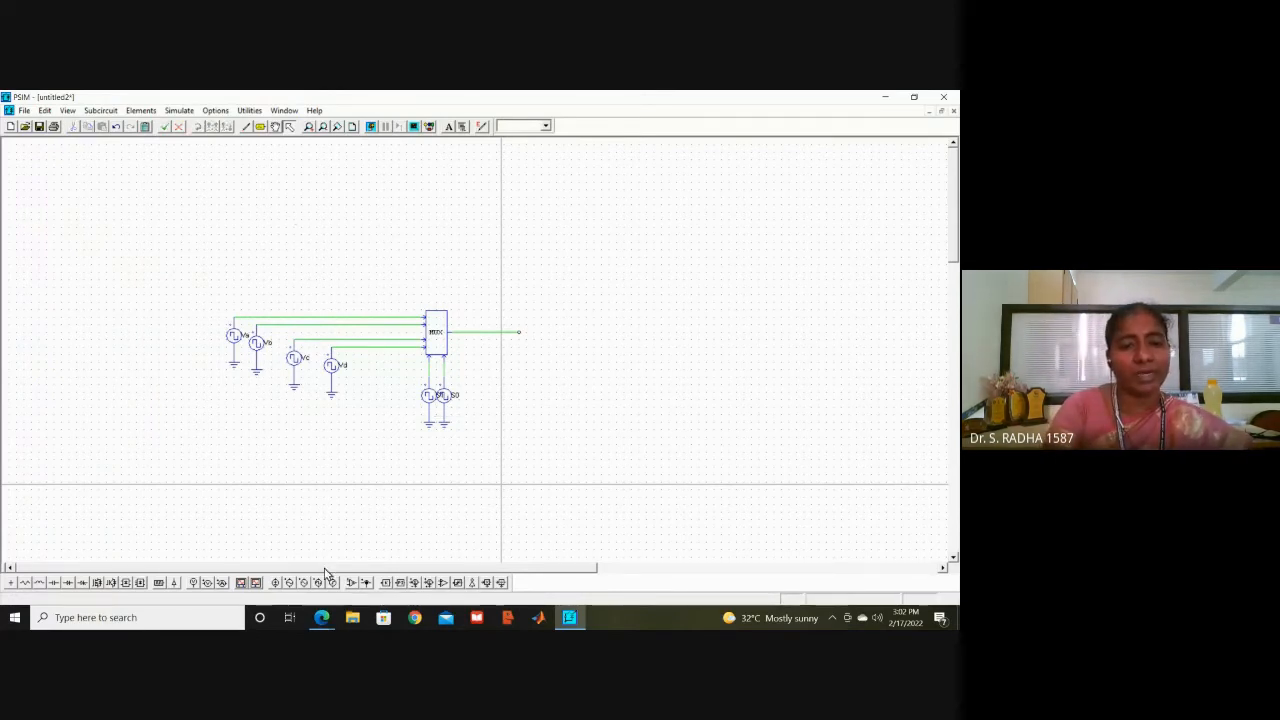
Step: Compare the select-line combinations with the truth table in the browser and return to the PSIM schematic
mouse_move(321, 617)
left_click(260, 582)
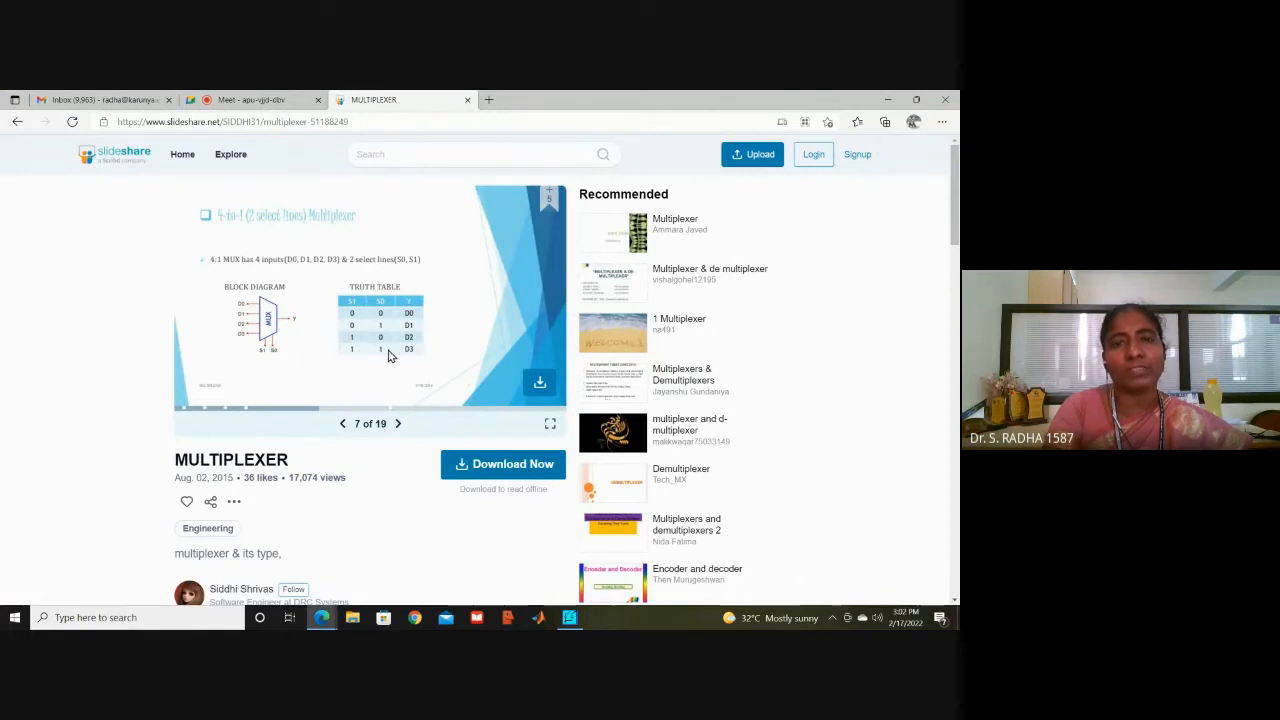
left_click(888, 99)
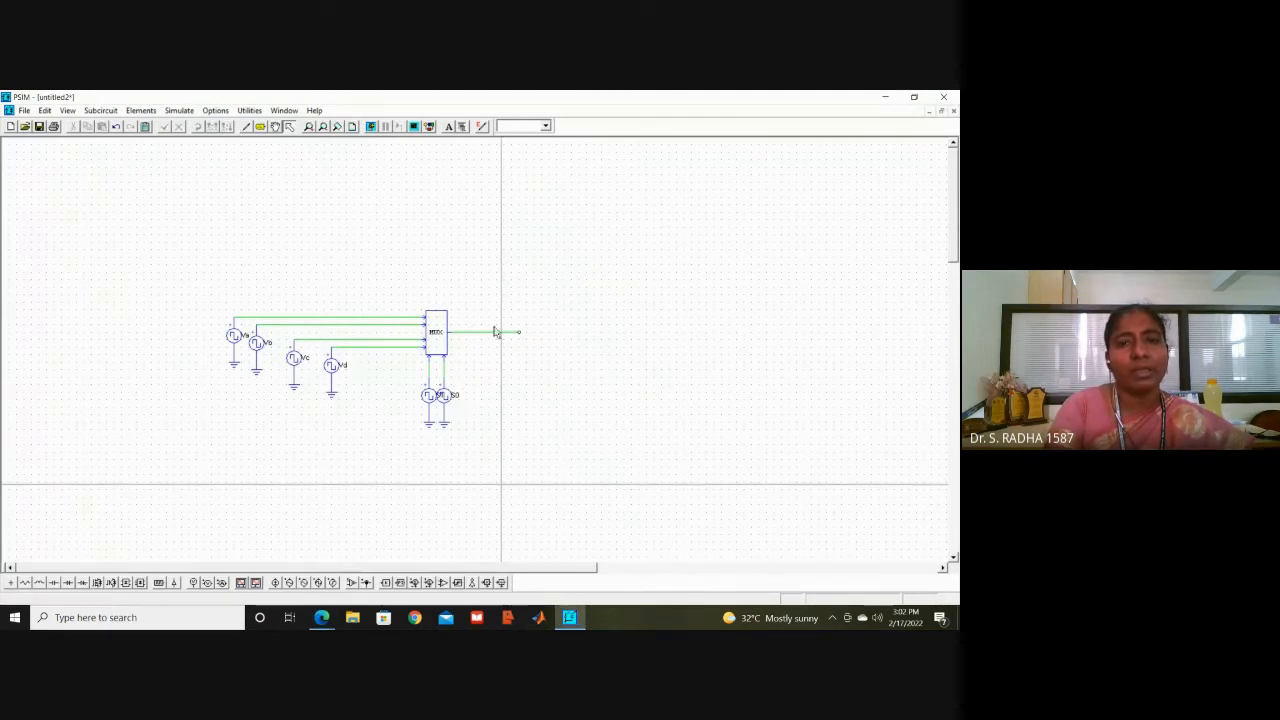
Step: Place a resistor below the end of the multiplexer's output wire and rotate it to vertical
left_click(24, 583)
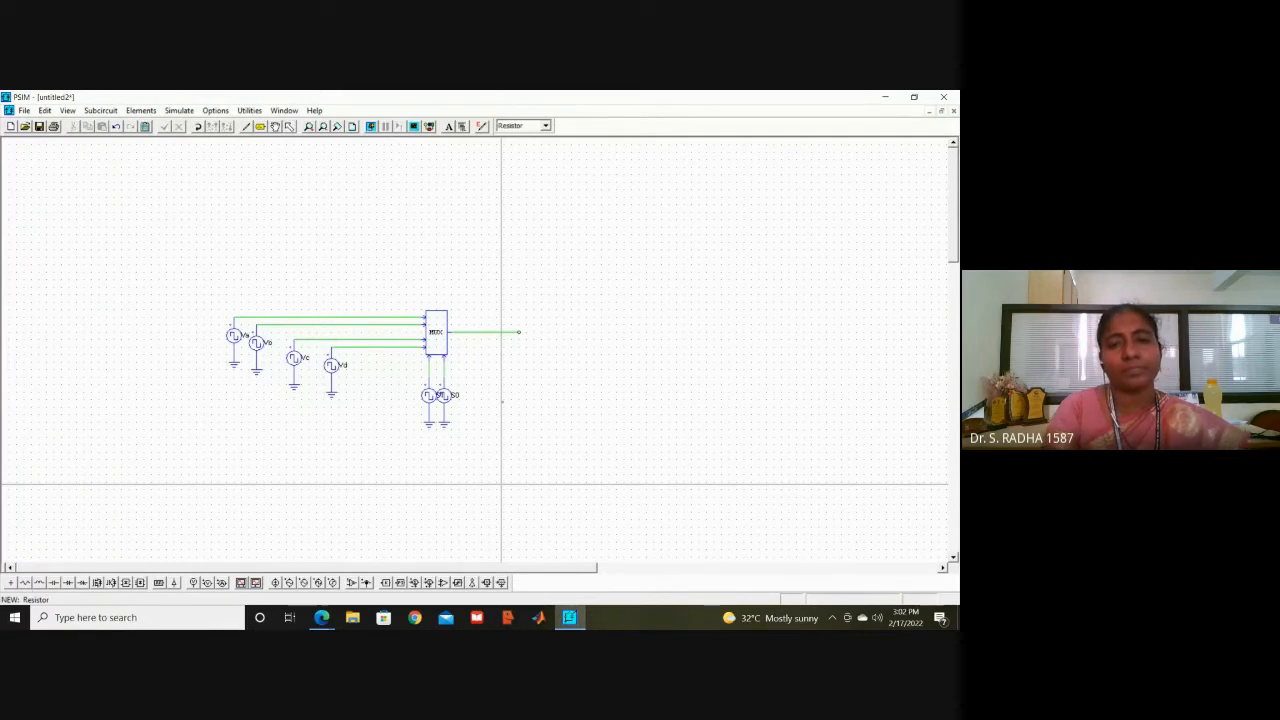
left_click(505, 384)
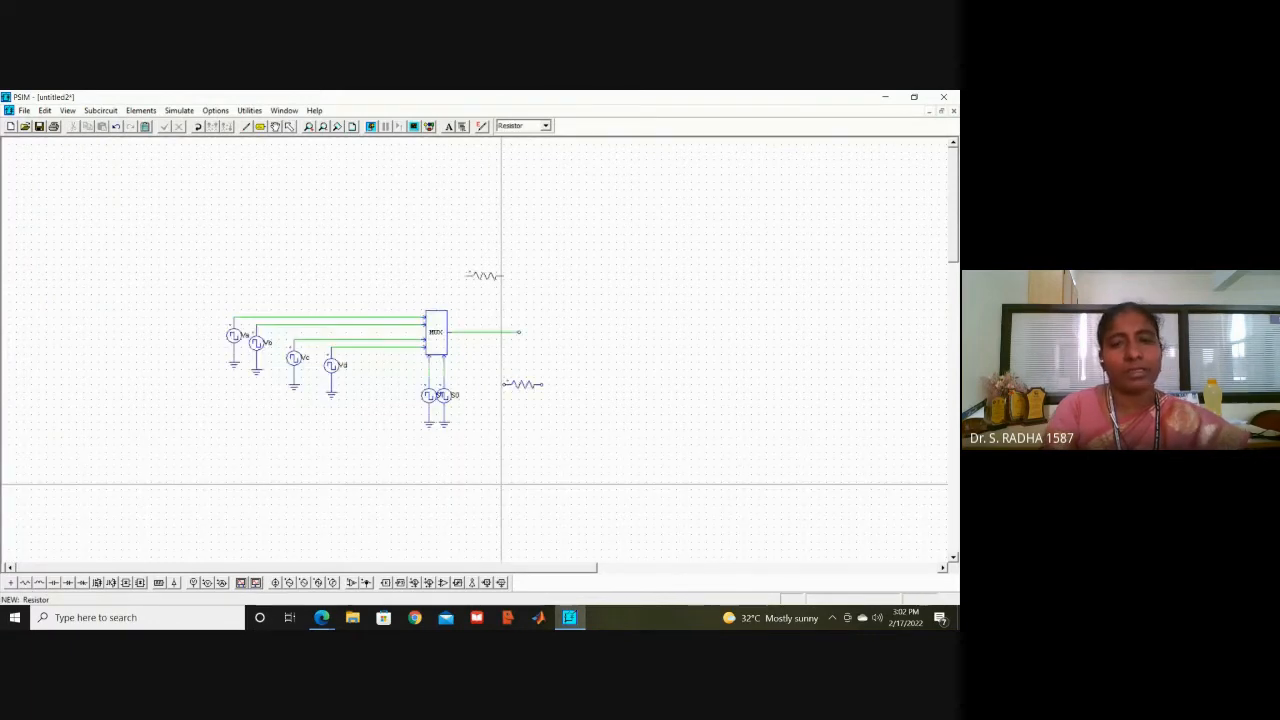
key("Escape")
left_click(521, 388)
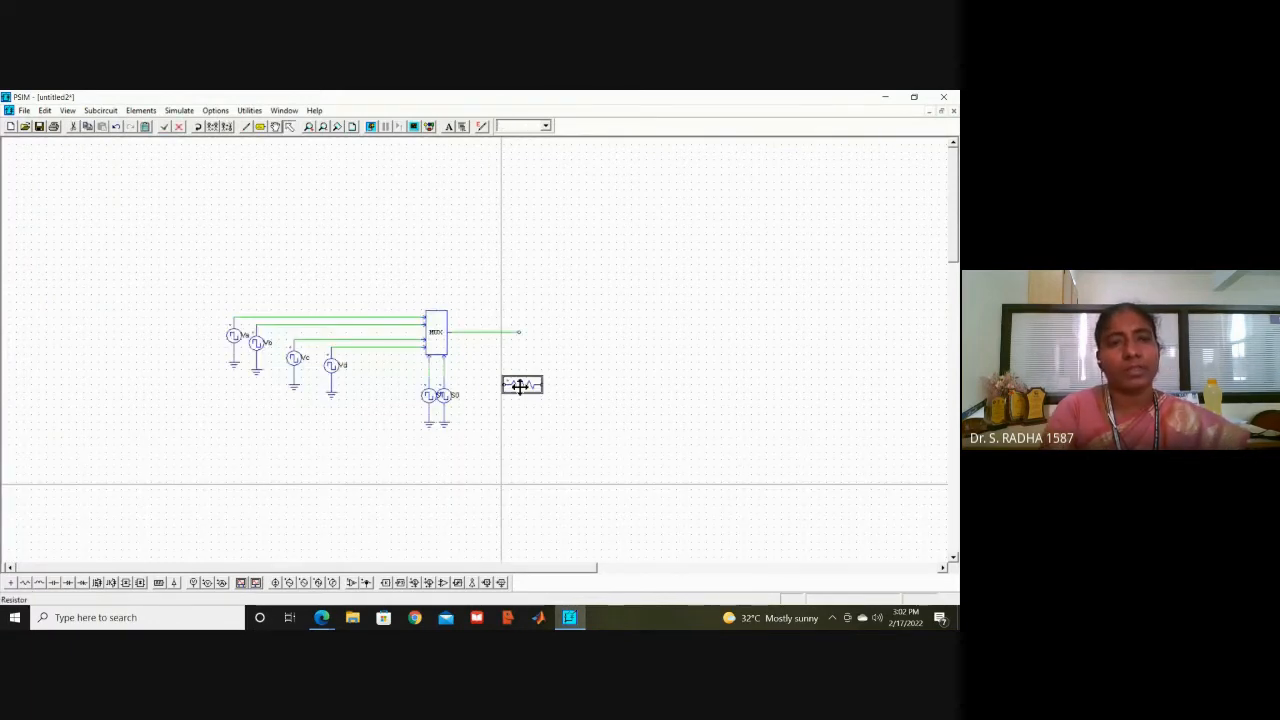
left_click(199, 127)
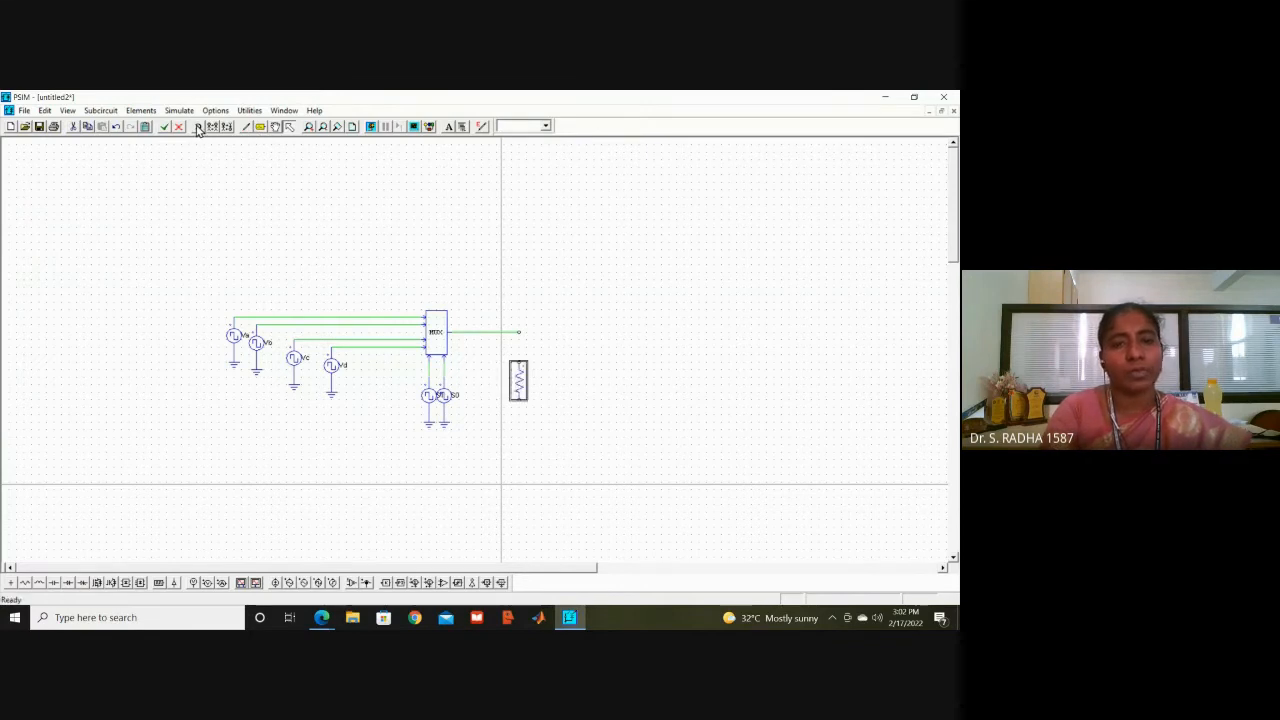
Step: Add a ground under the resistor and wire the multiplexer output to the resistor's upper end
left_click(12, 583)
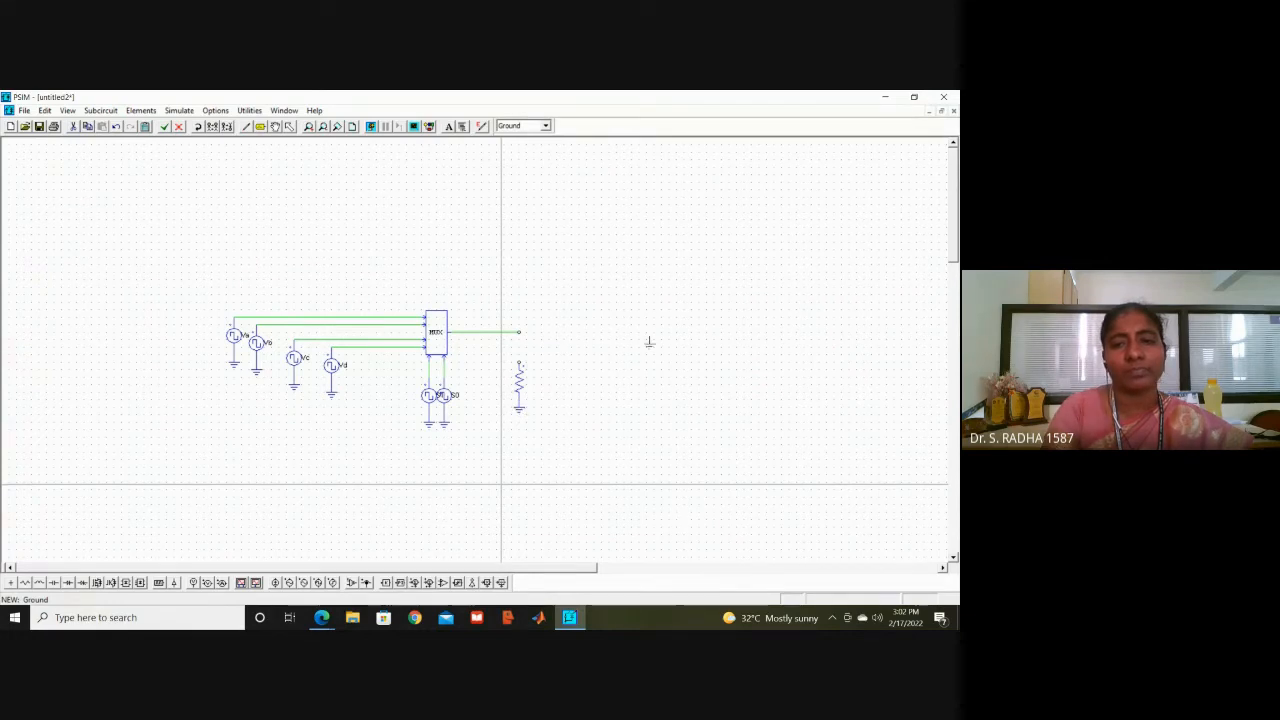
key("Escape")
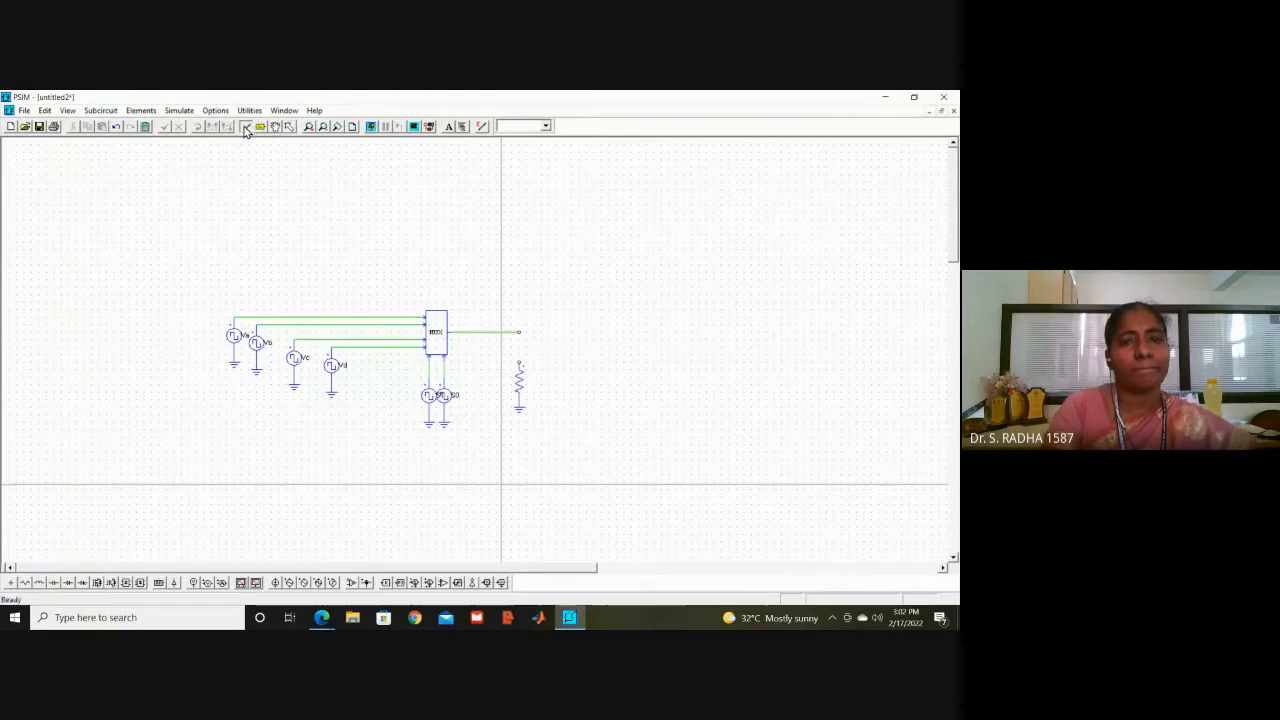
left_click(246, 126)
left_click_drag(519, 332, 520, 366)
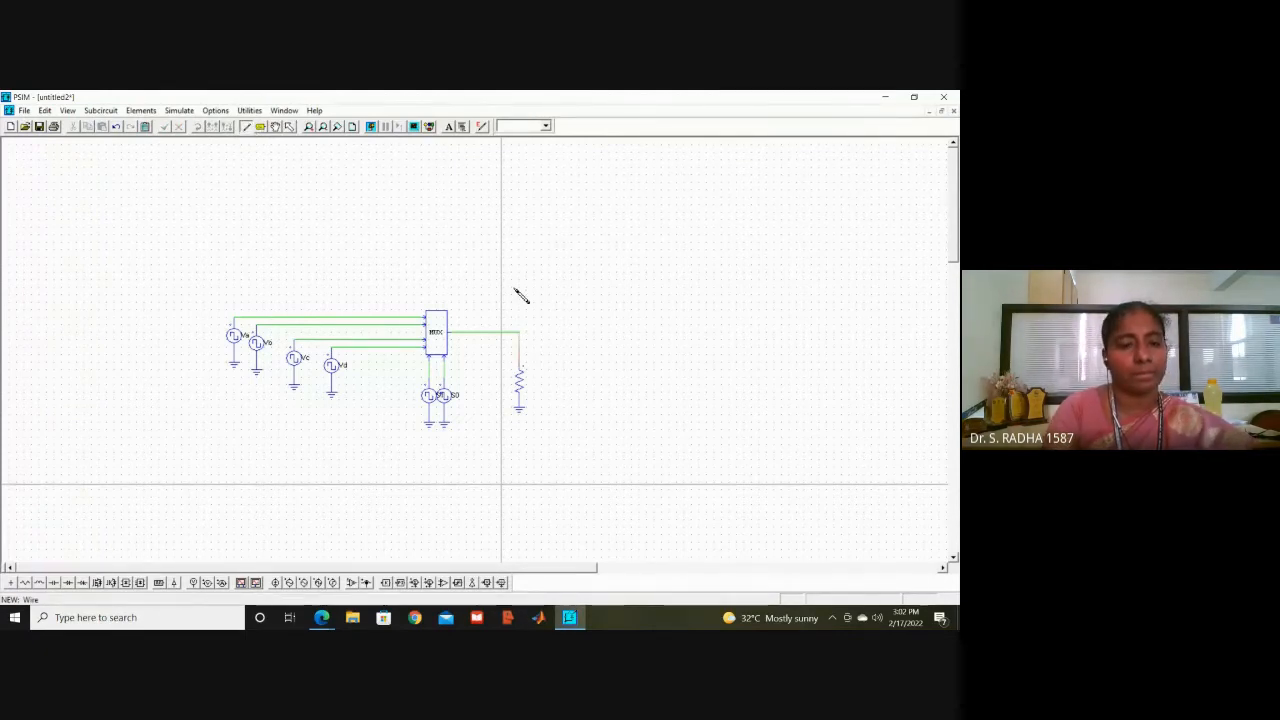
key("Escape")
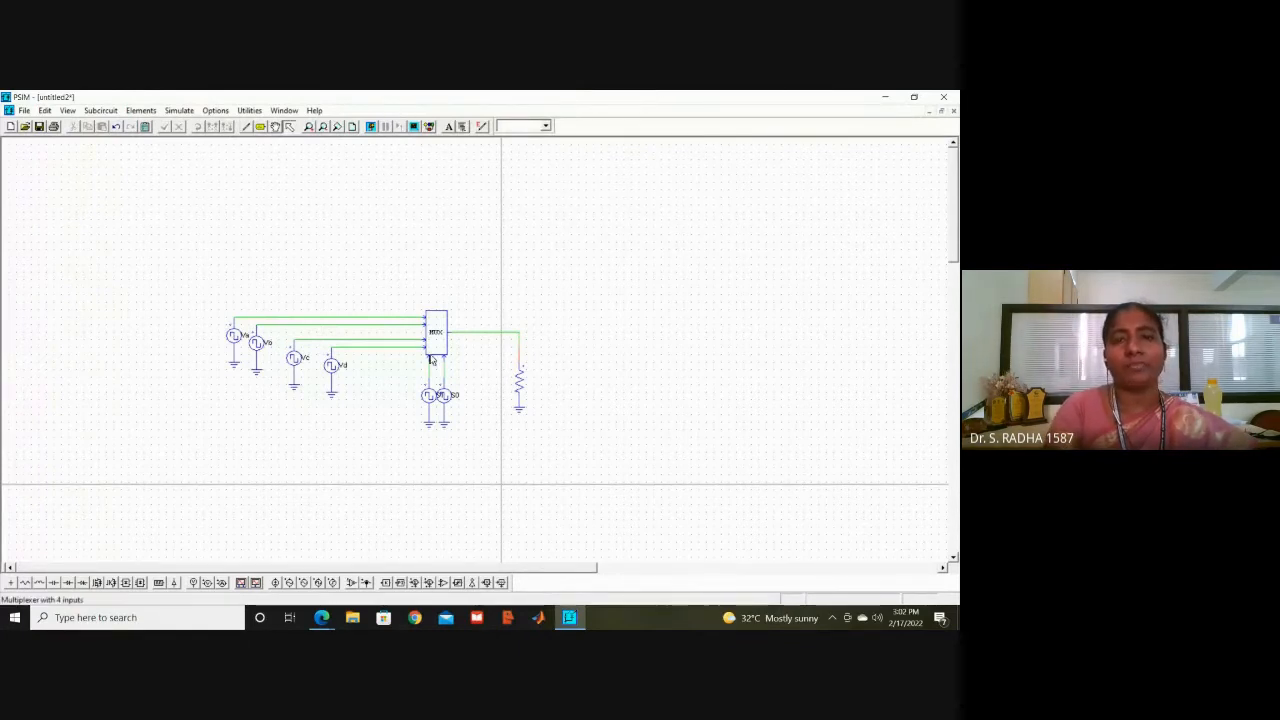
Step: Place node-to-ground voltage probes on the four multiplexer input wires from Va, Vb, Vc and Vd
left_click(195, 584)
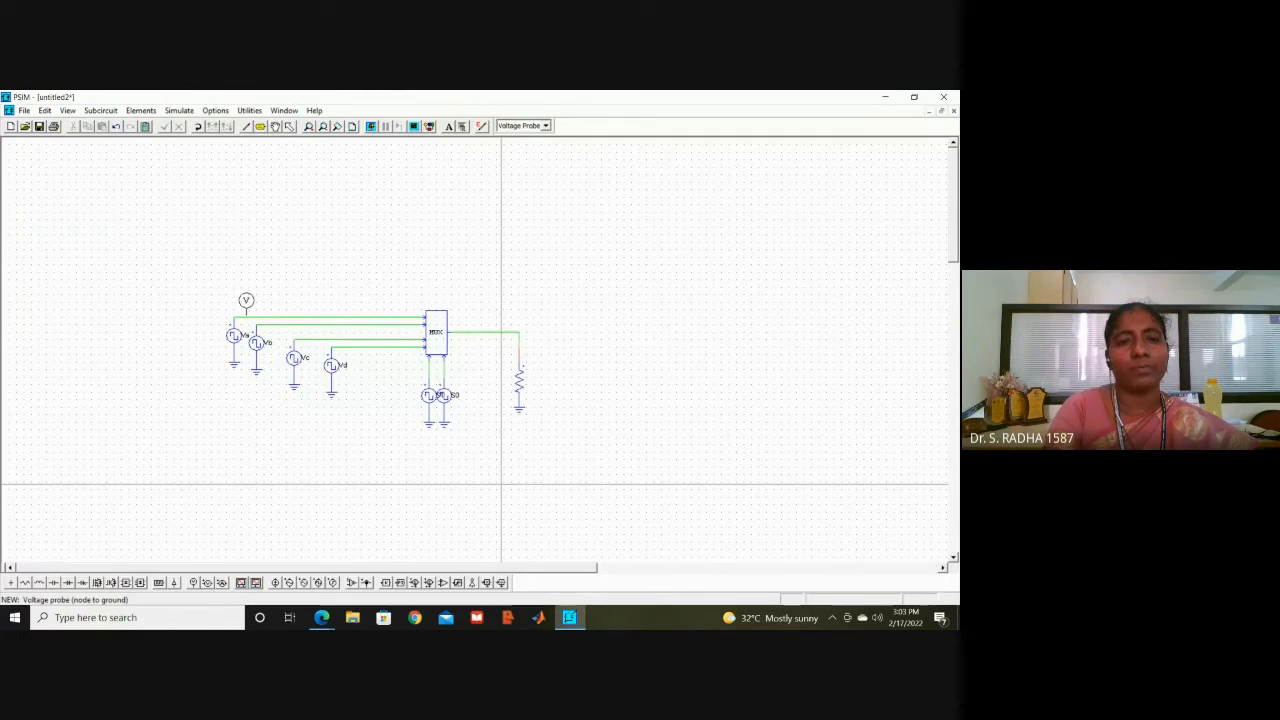
left_click(249, 302)
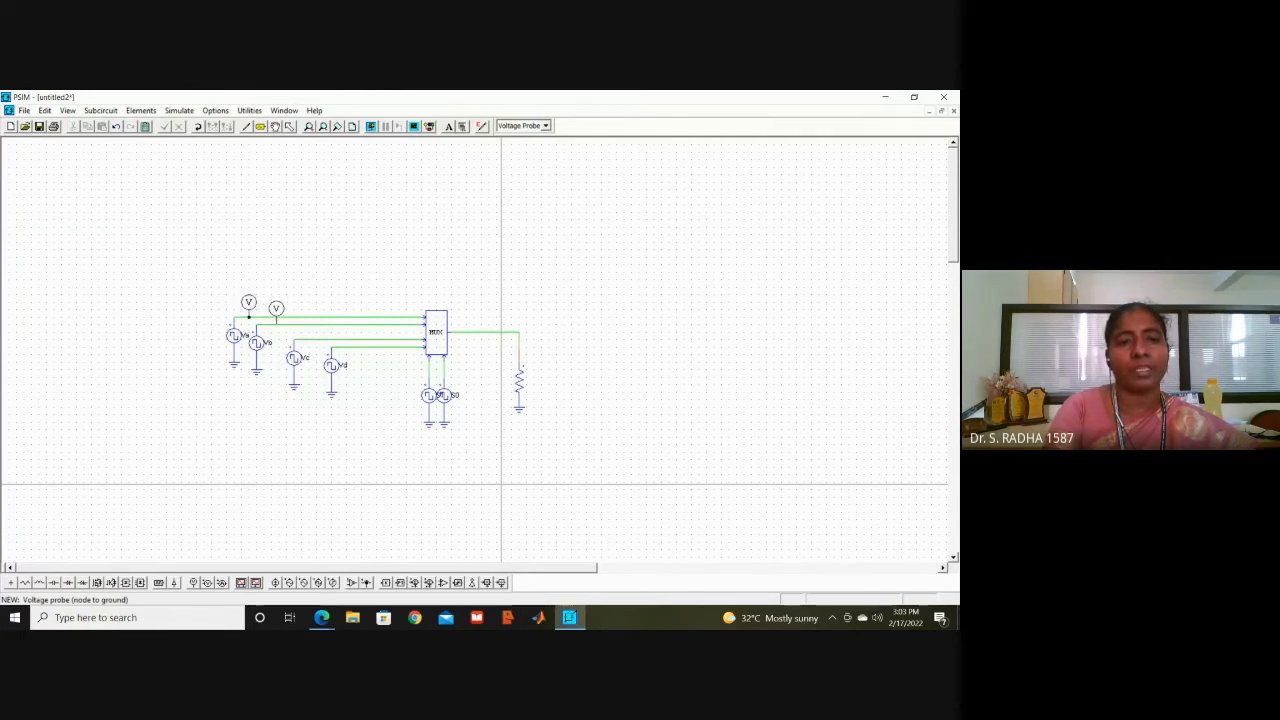
left_click(279, 309)
left_click(309, 324)
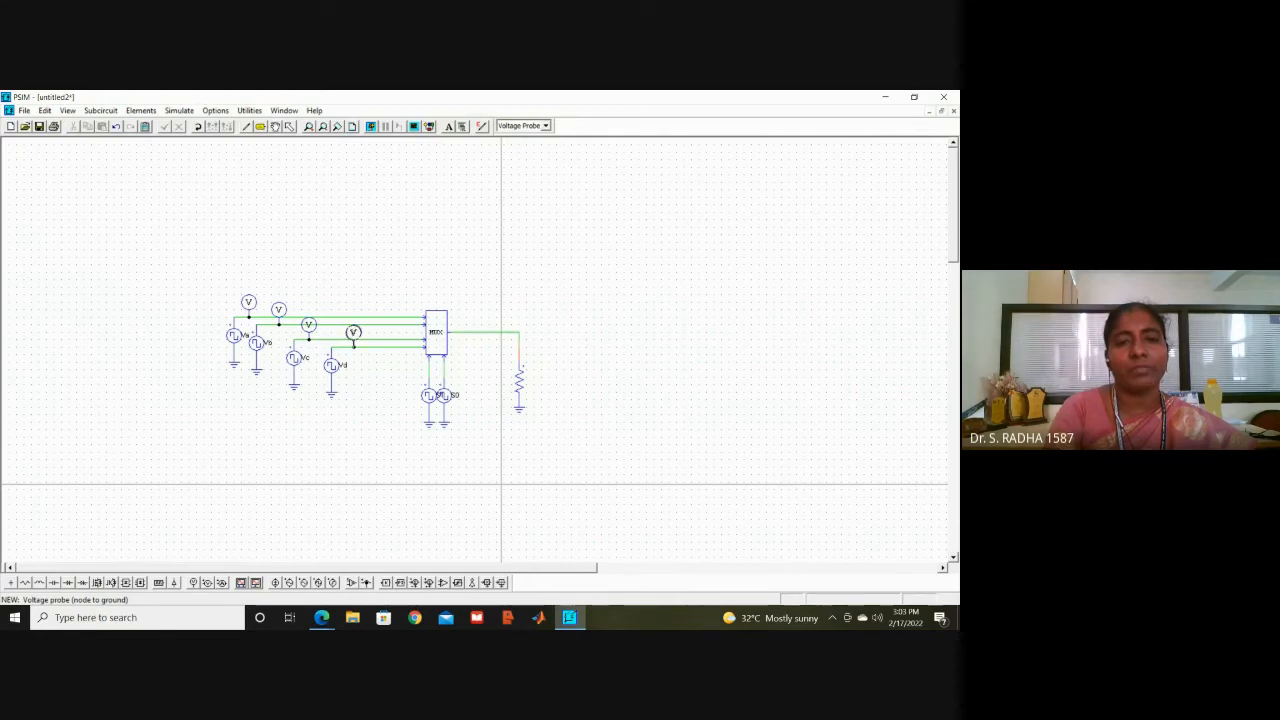
left_click(353, 332)
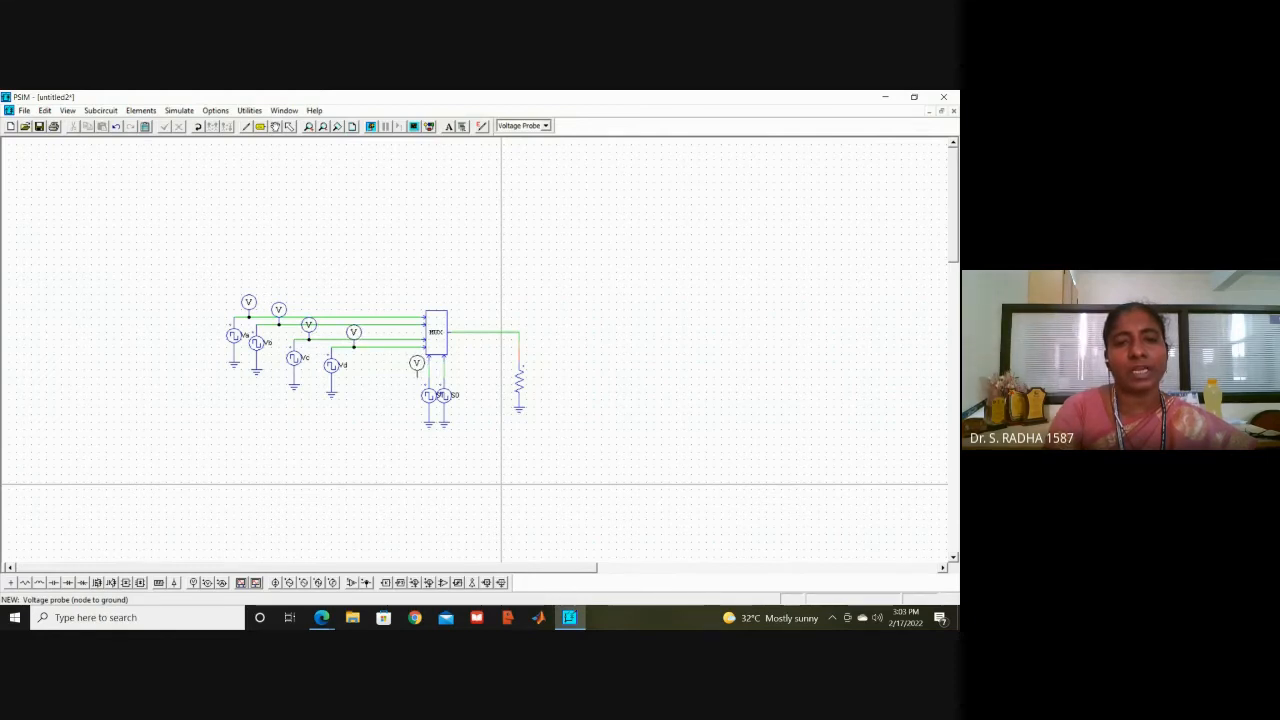
Step: Place voltage probes on either side of the two select lines and one on the multiplexer output wire
left_click(413, 362)
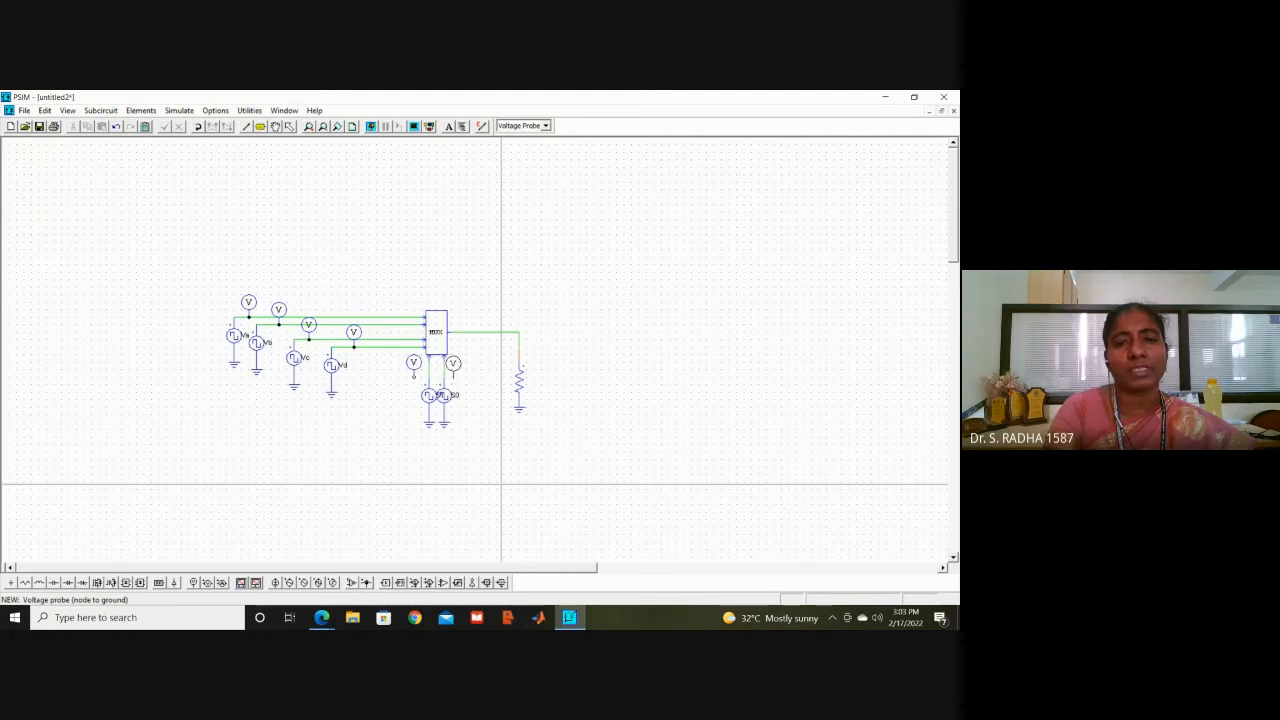
left_click(458, 362)
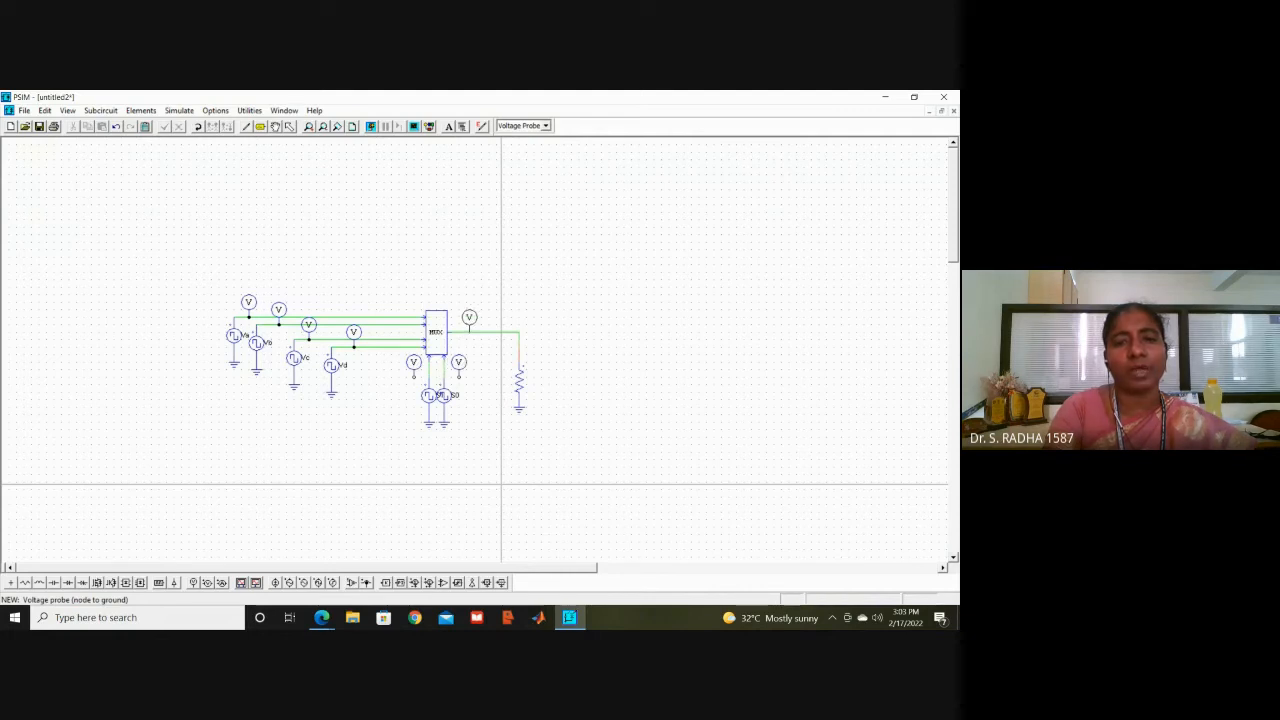
left_click(473, 317)
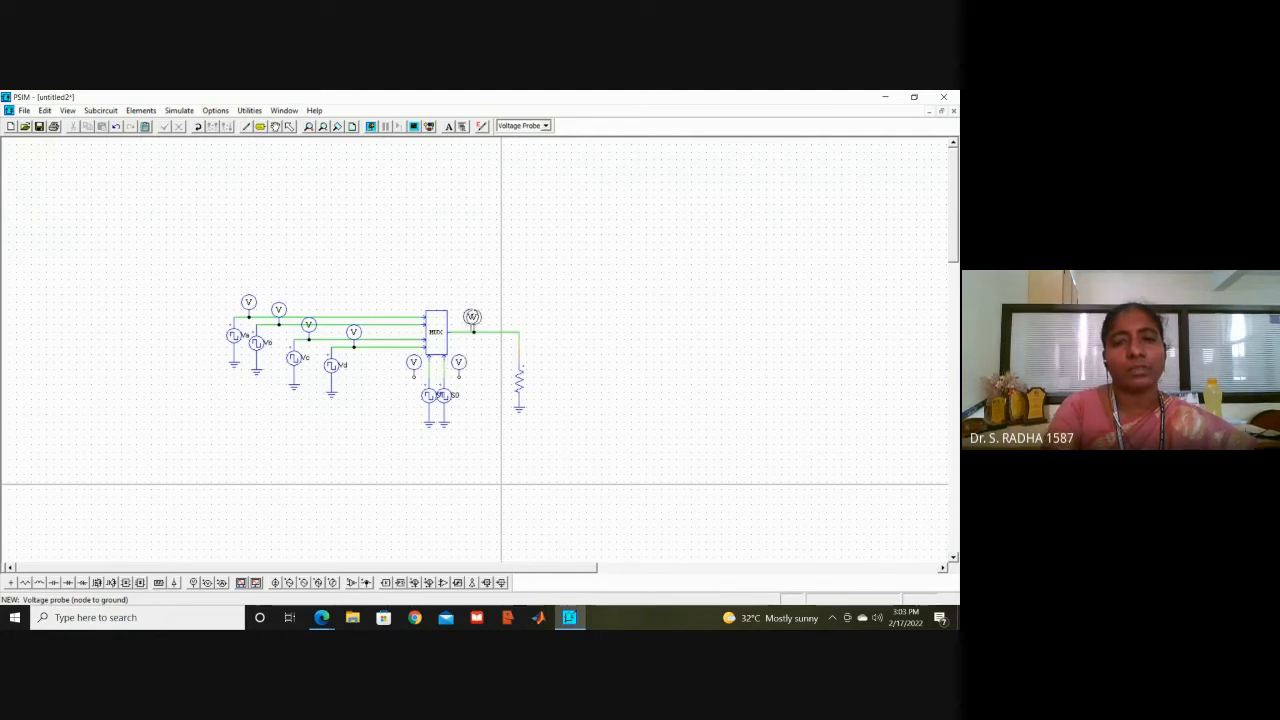
key("Escape")
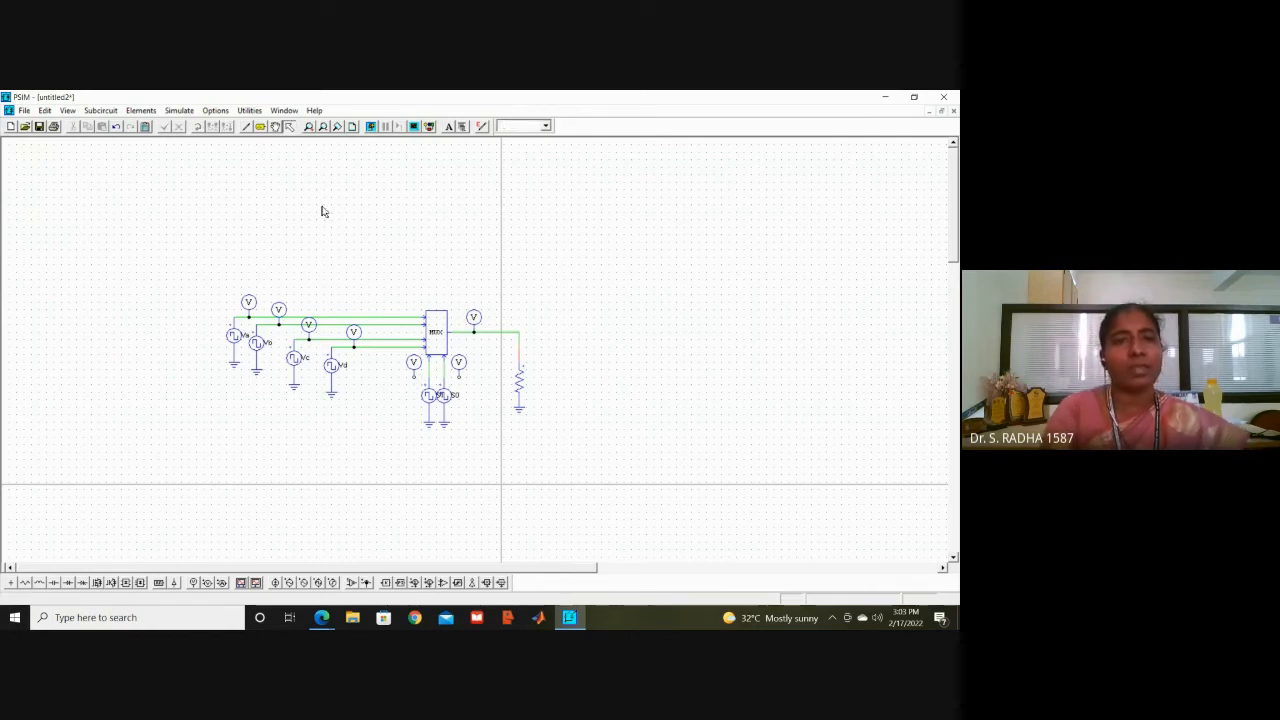
Step: Wire the two voltage probes beside the select lines to the S1 and S0 lines
left_click(245, 128)
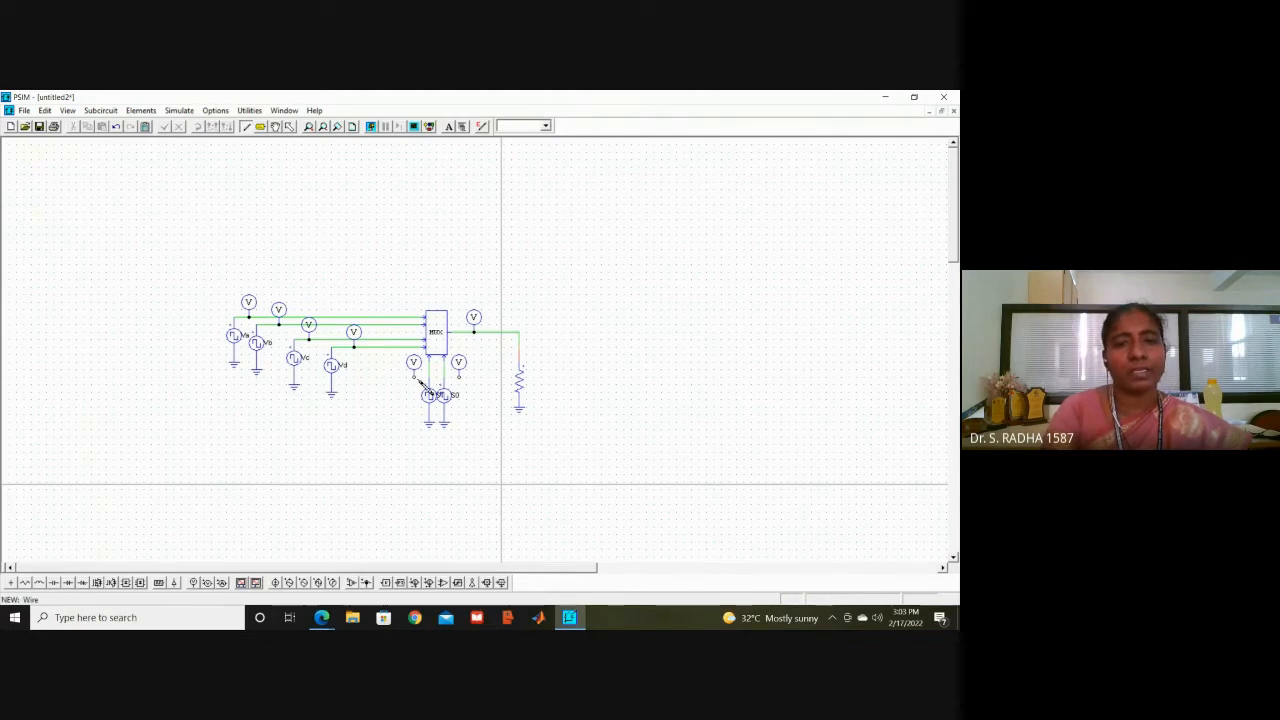
mouse_move(415, 379)
left_mouse_down()
mouse_move(440, 394)
mouse_move(429, 393)
left_mouse_up()
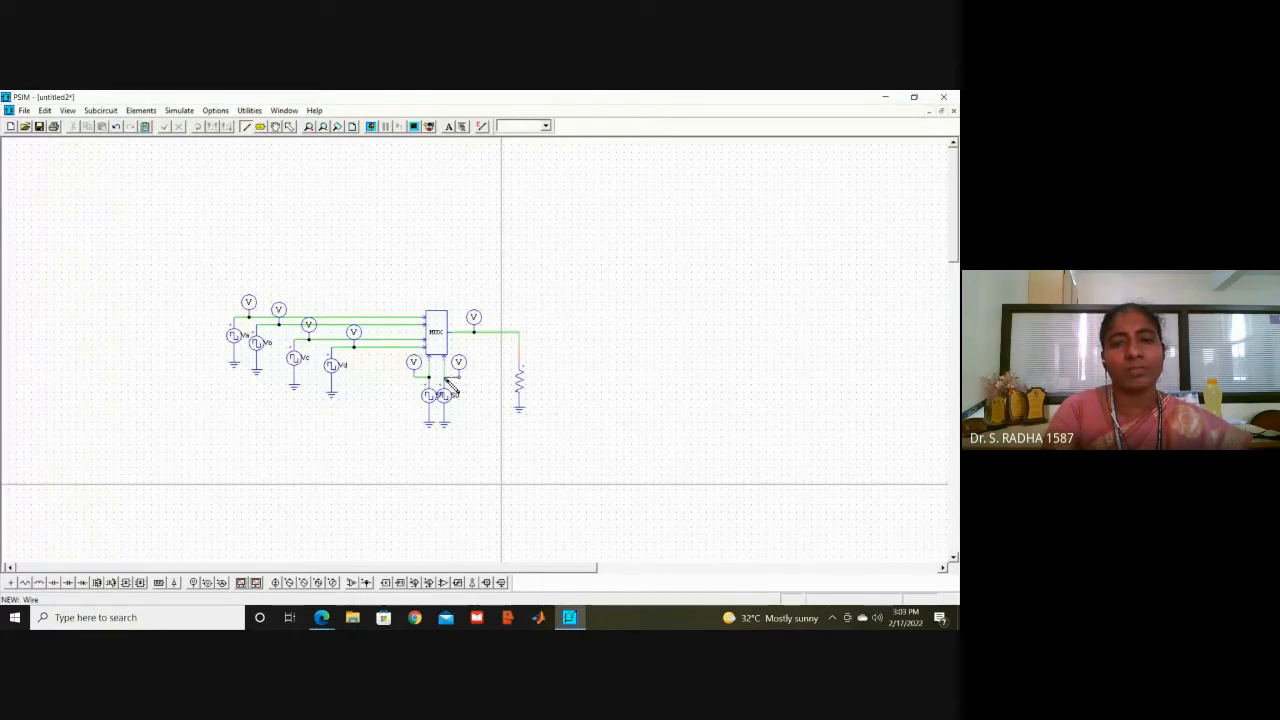
key("Escape")
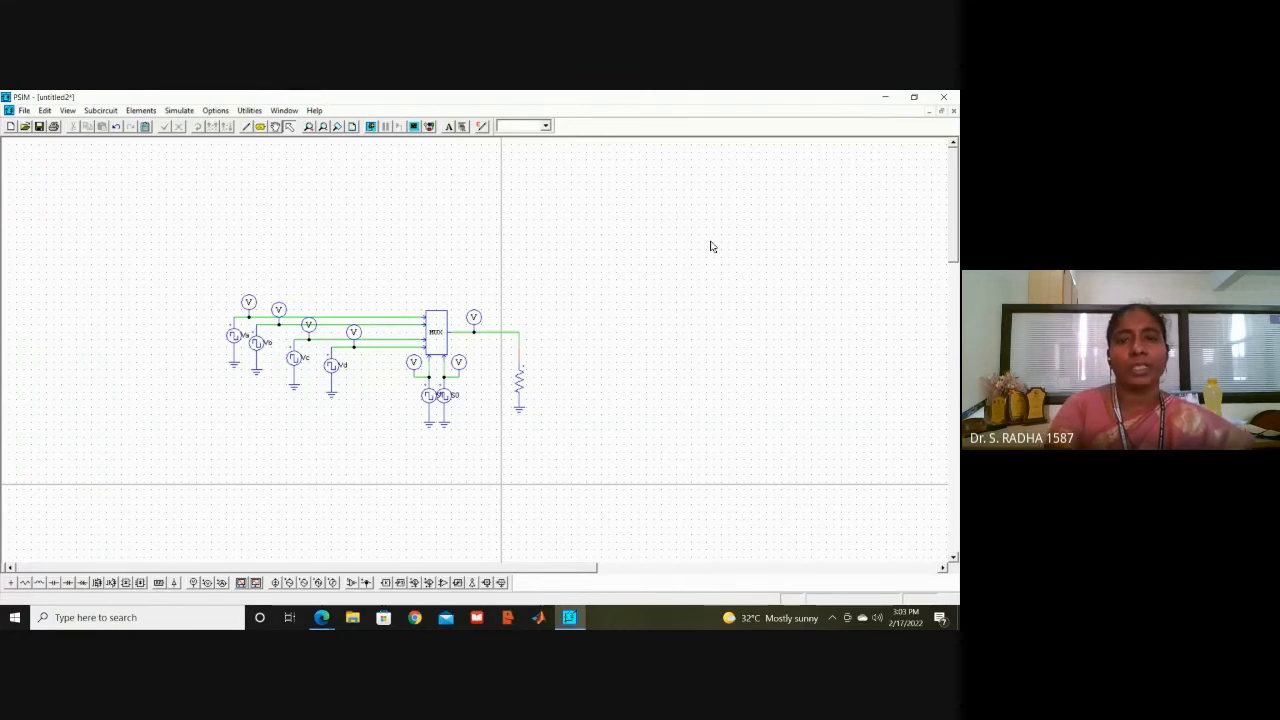
Step: Rename the voltage probes on the first and second input wires as Va and Vb
double_click(248, 304)
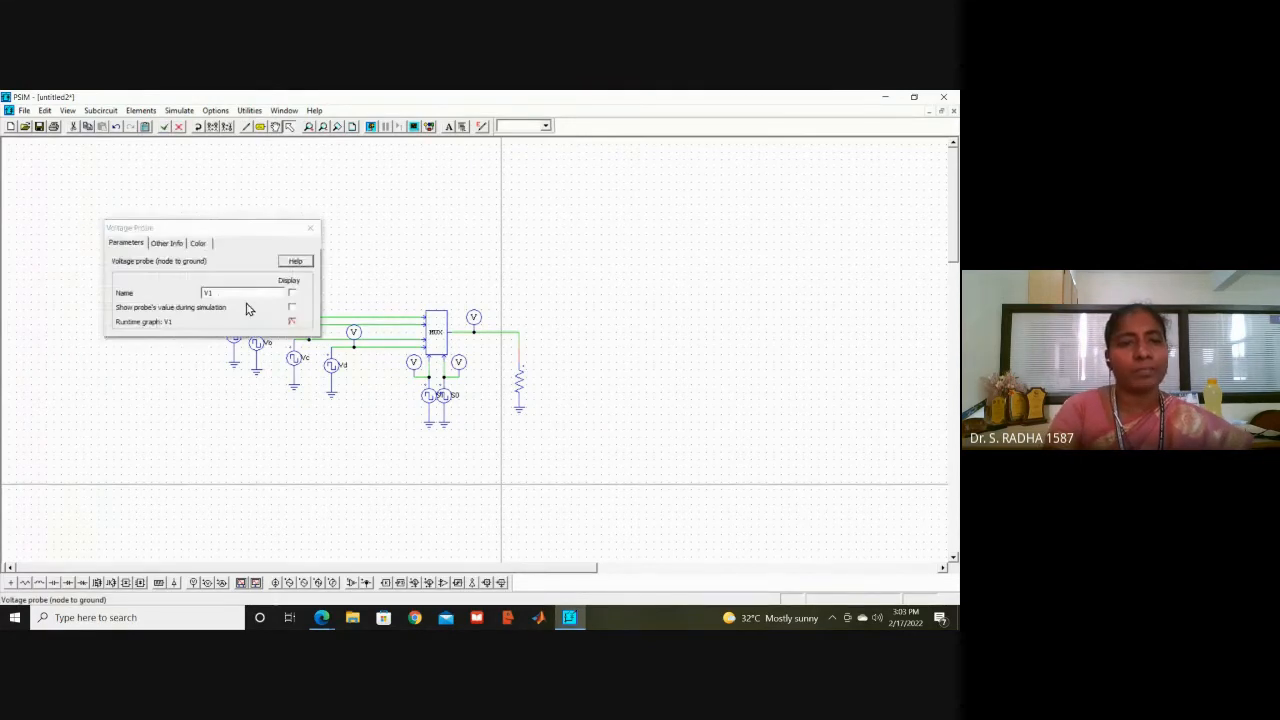
double_click(232, 292)
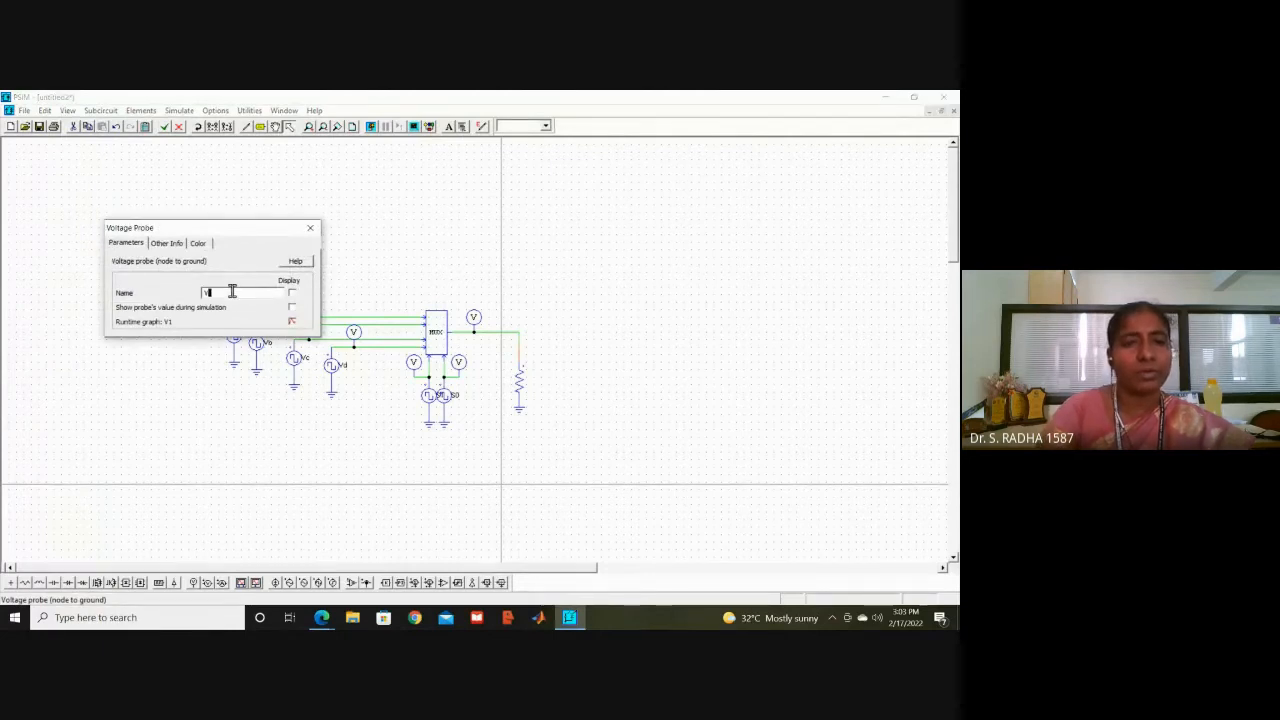
type("Va")
left_click(310, 228)
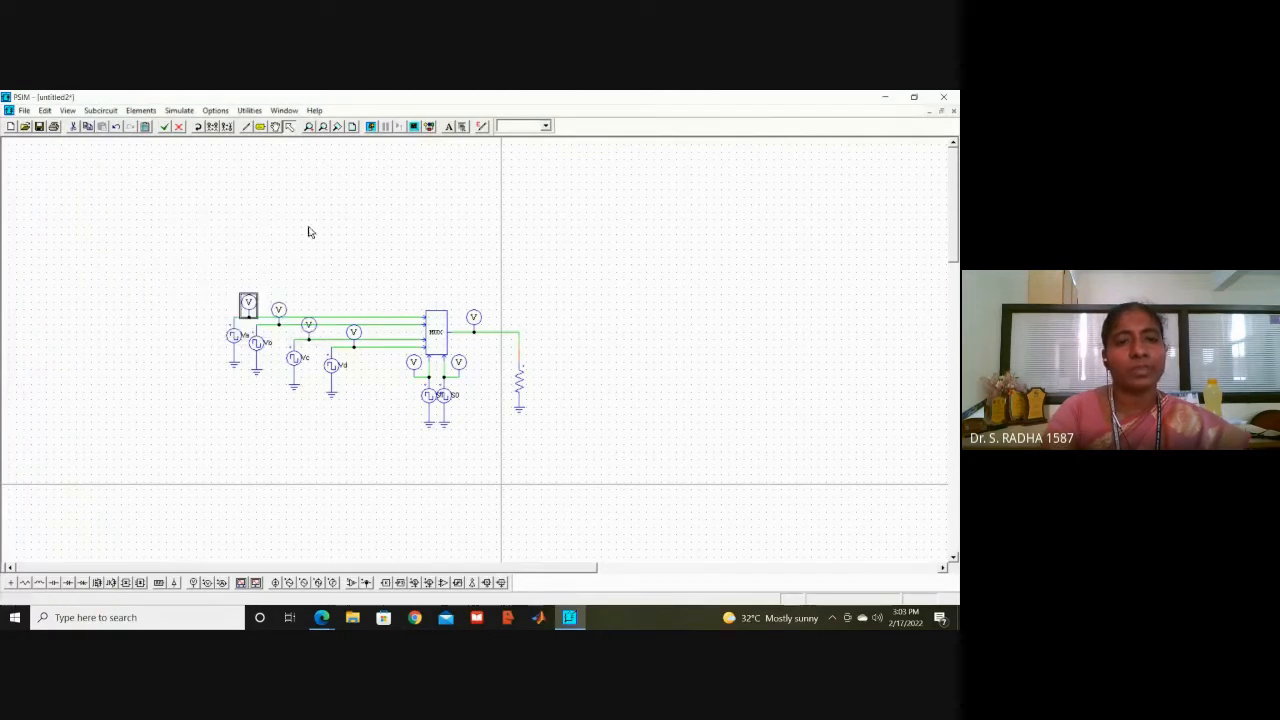
double_click(279, 310)
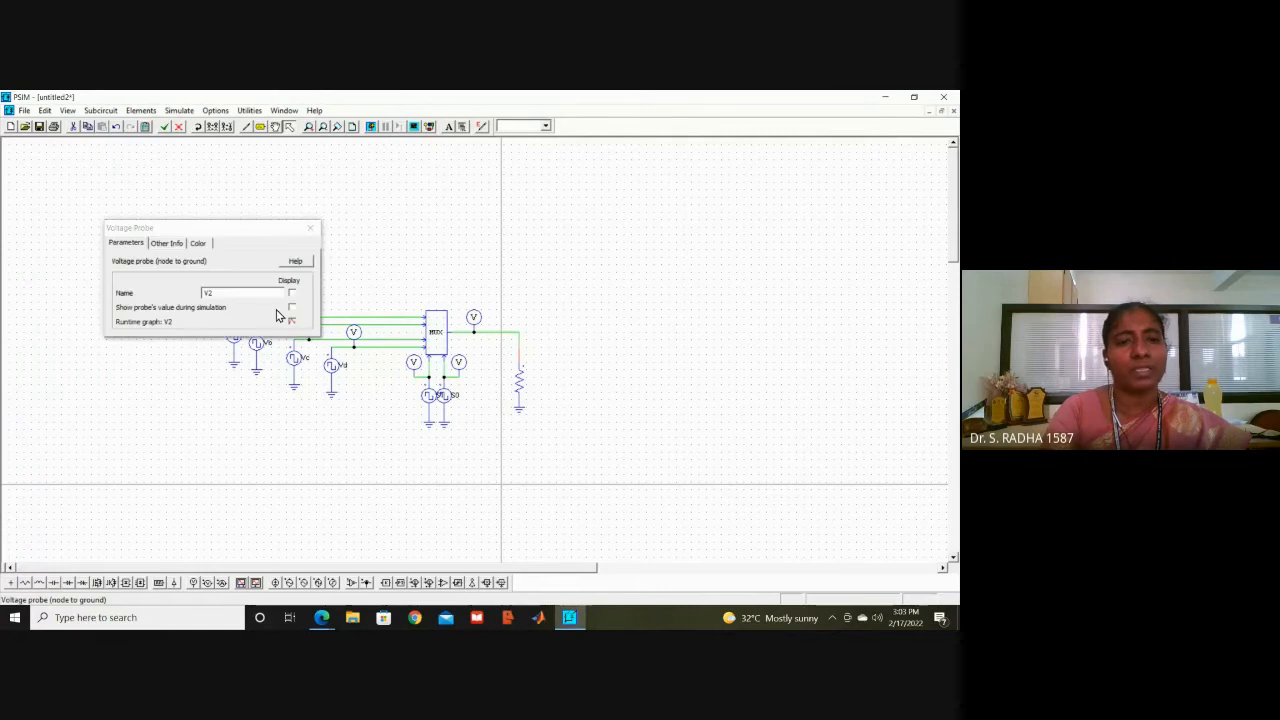
left_click(248, 292)
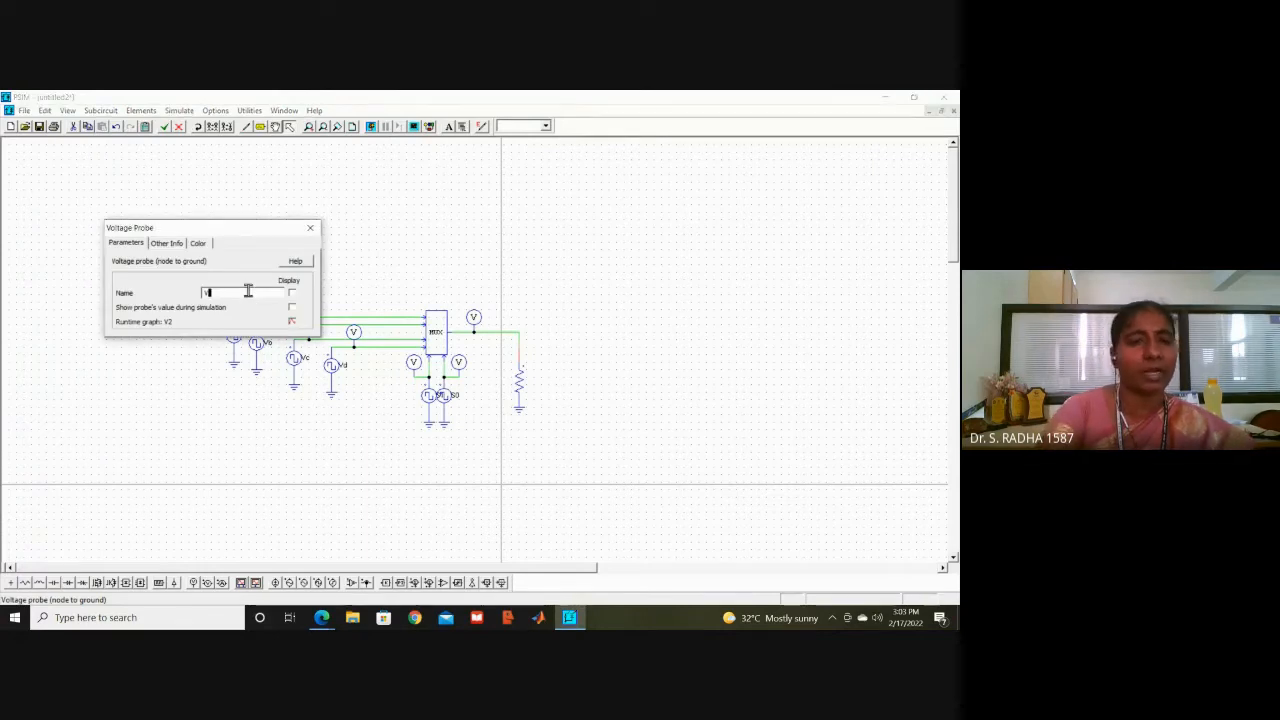
type("b")
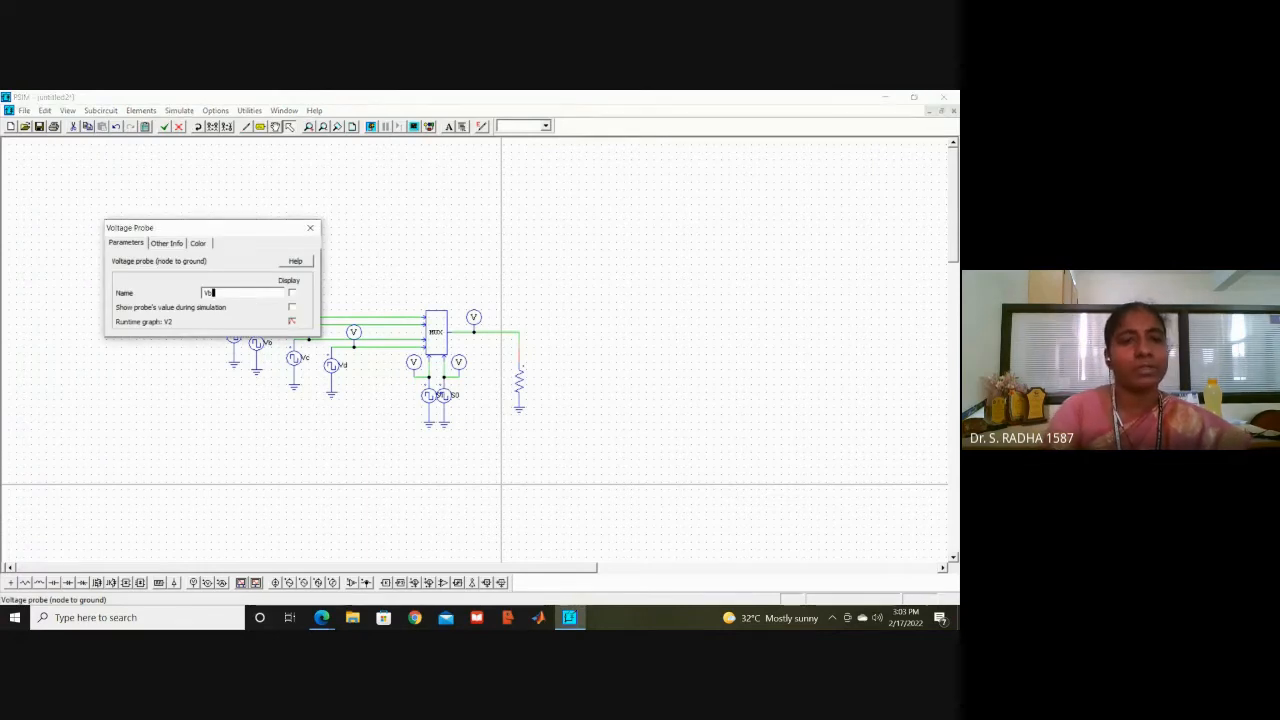
left_click(310, 228)
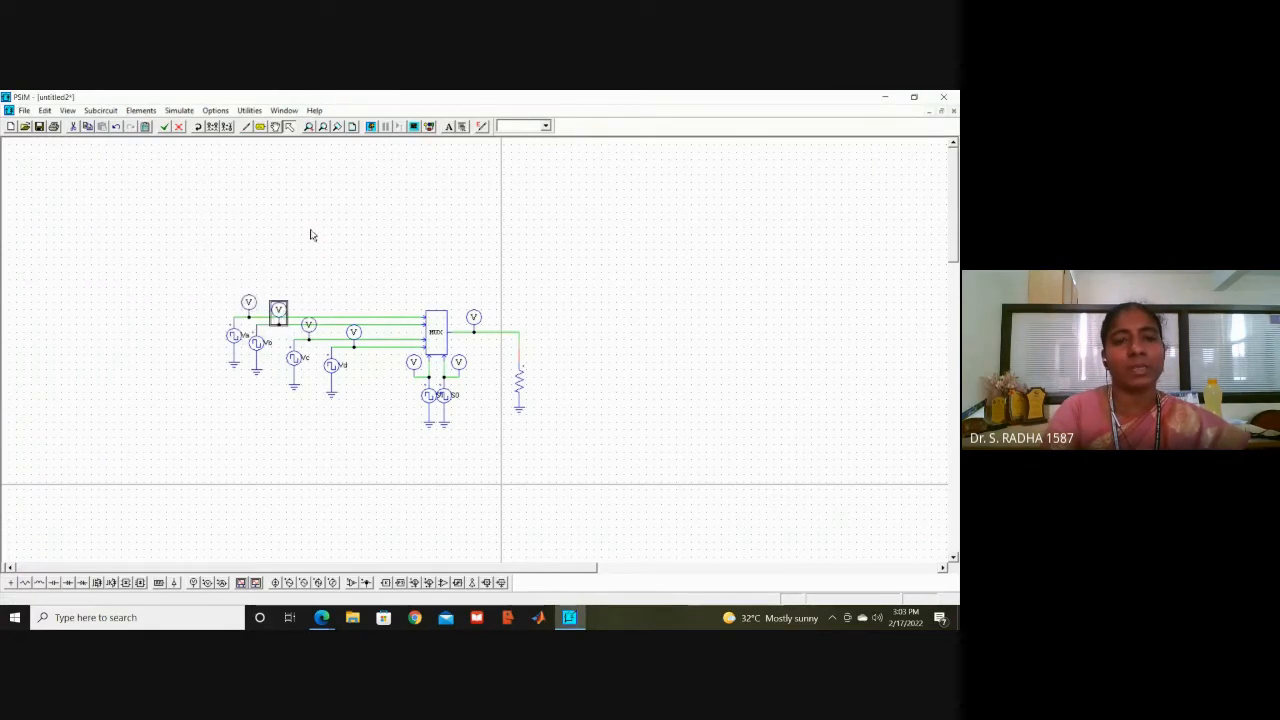
Step: Rename the voltage probes on the third and fourth input wires as Vc and Vd
double_click(310, 324)
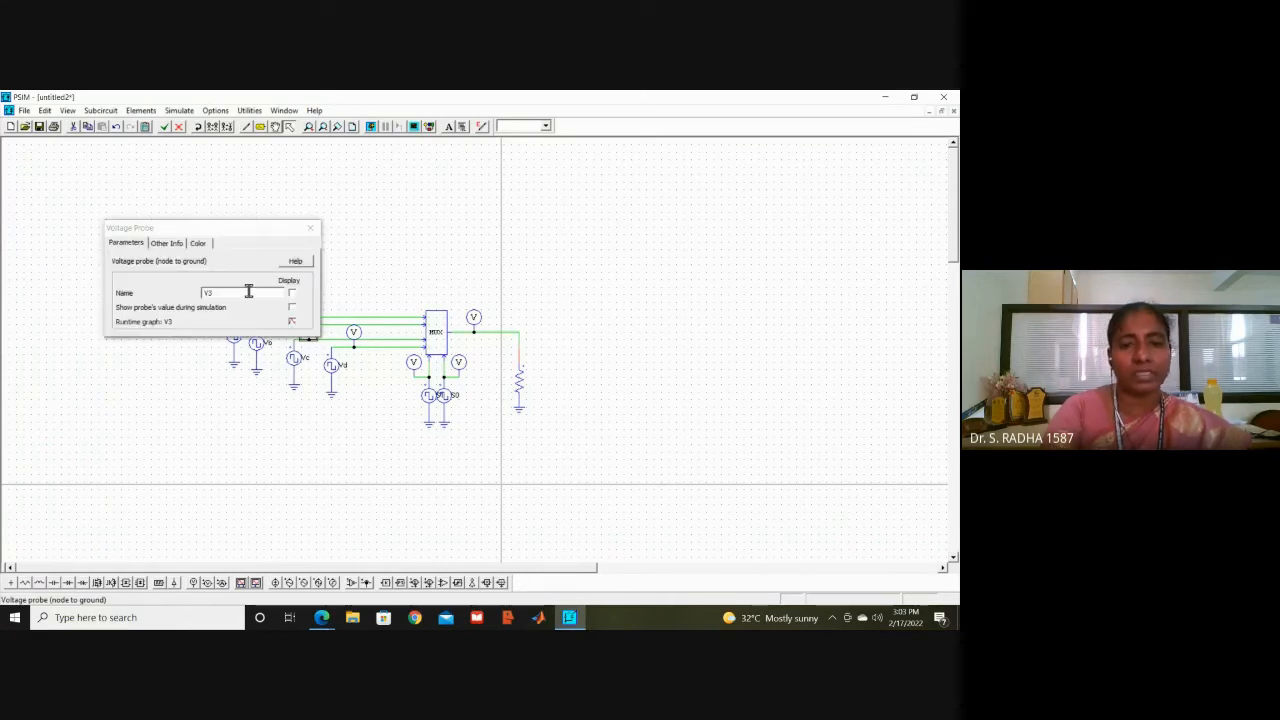
type("Vc")
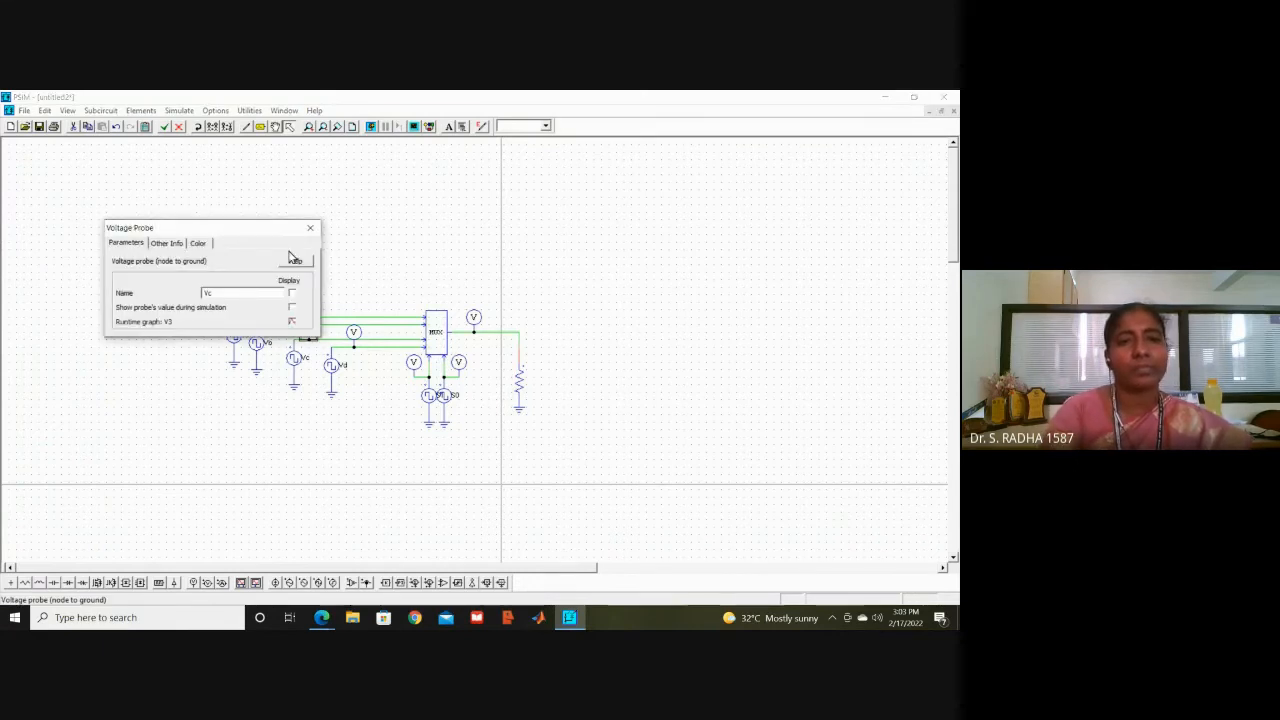
left_click(310, 228)
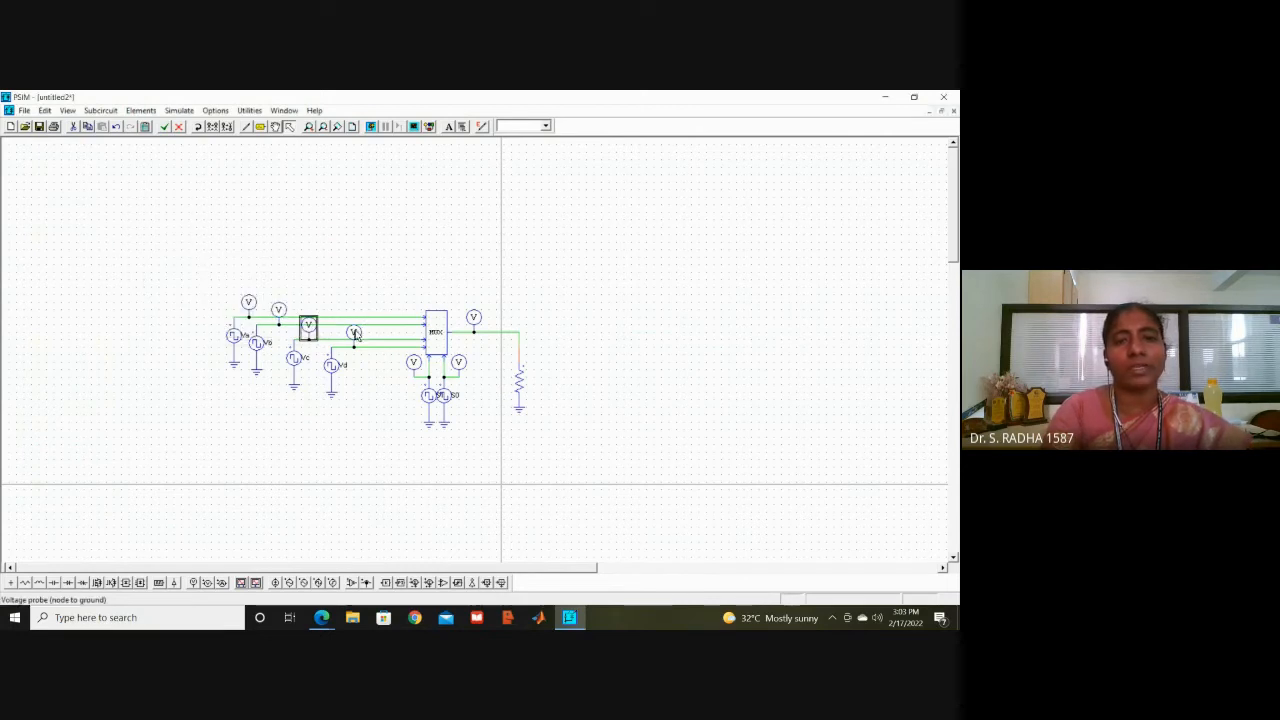
double_click(355, 333)
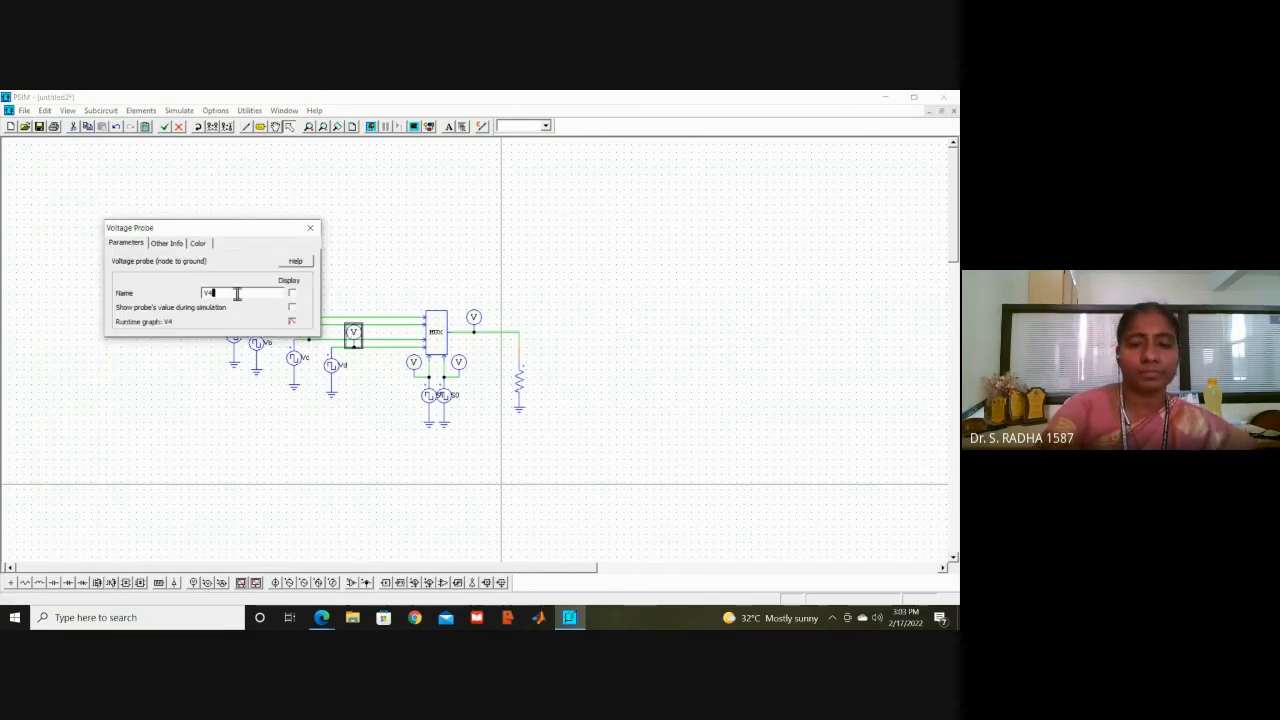
type("Vd")
left_click(309, 229)
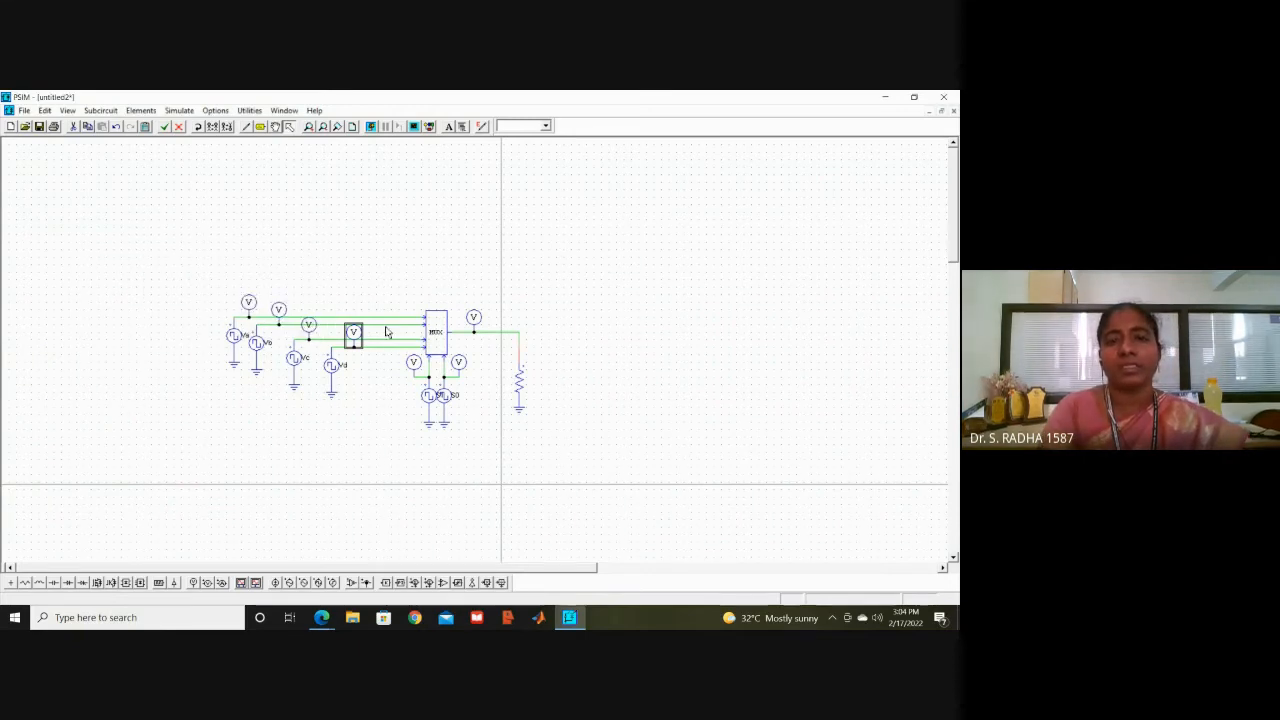
Step: Rename the voltage probe on the first select line as S1
double_click(413, 362)
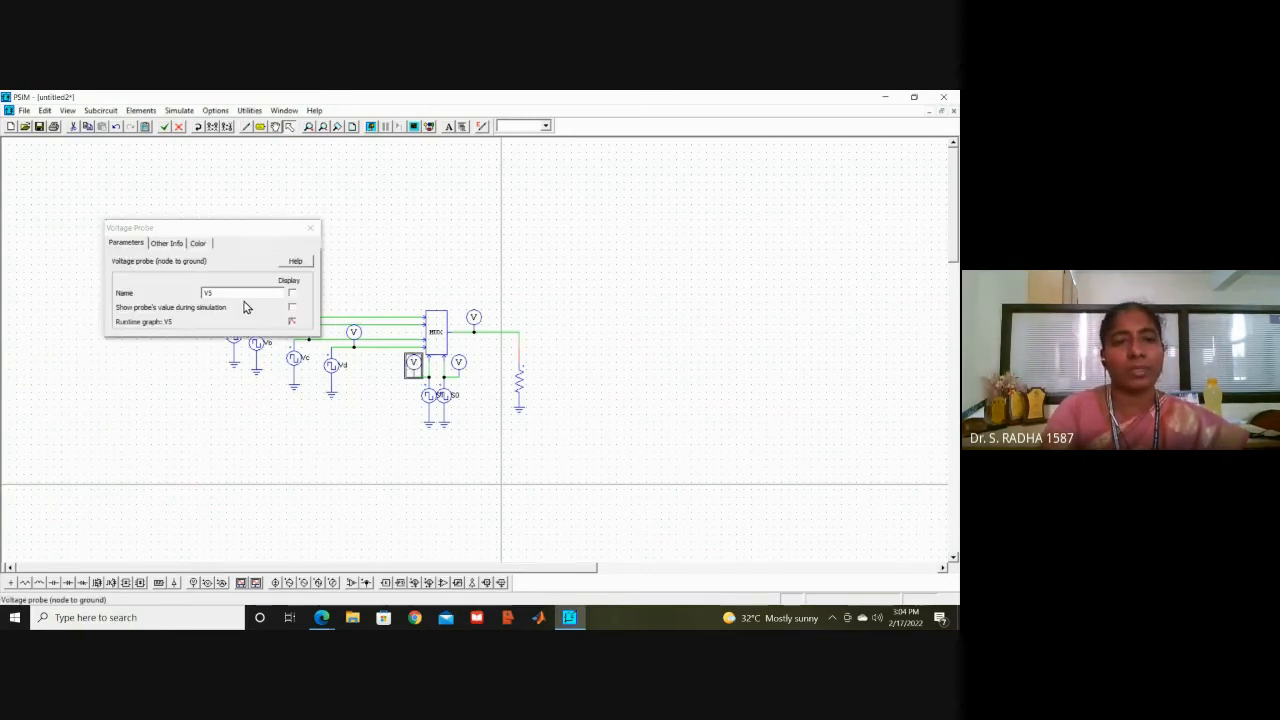
left_click(240, 290)
key("Caps_Lock")
type("S1")
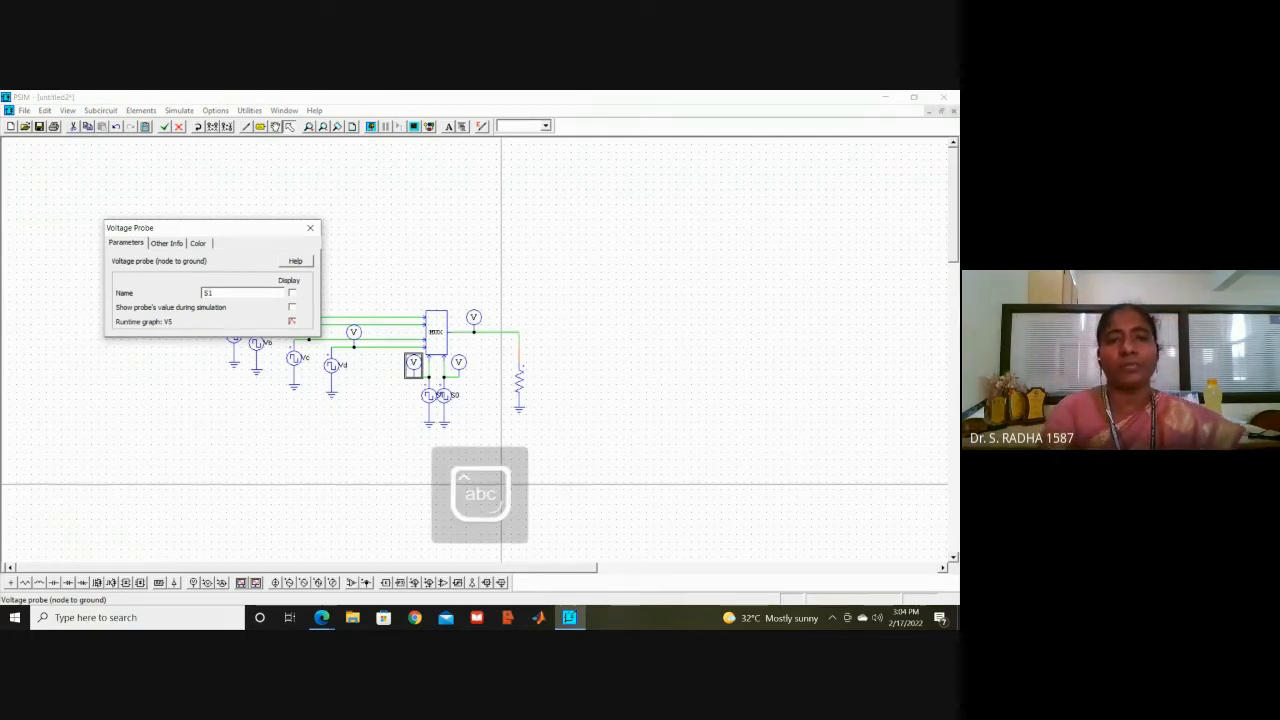
left_click(311, 229)
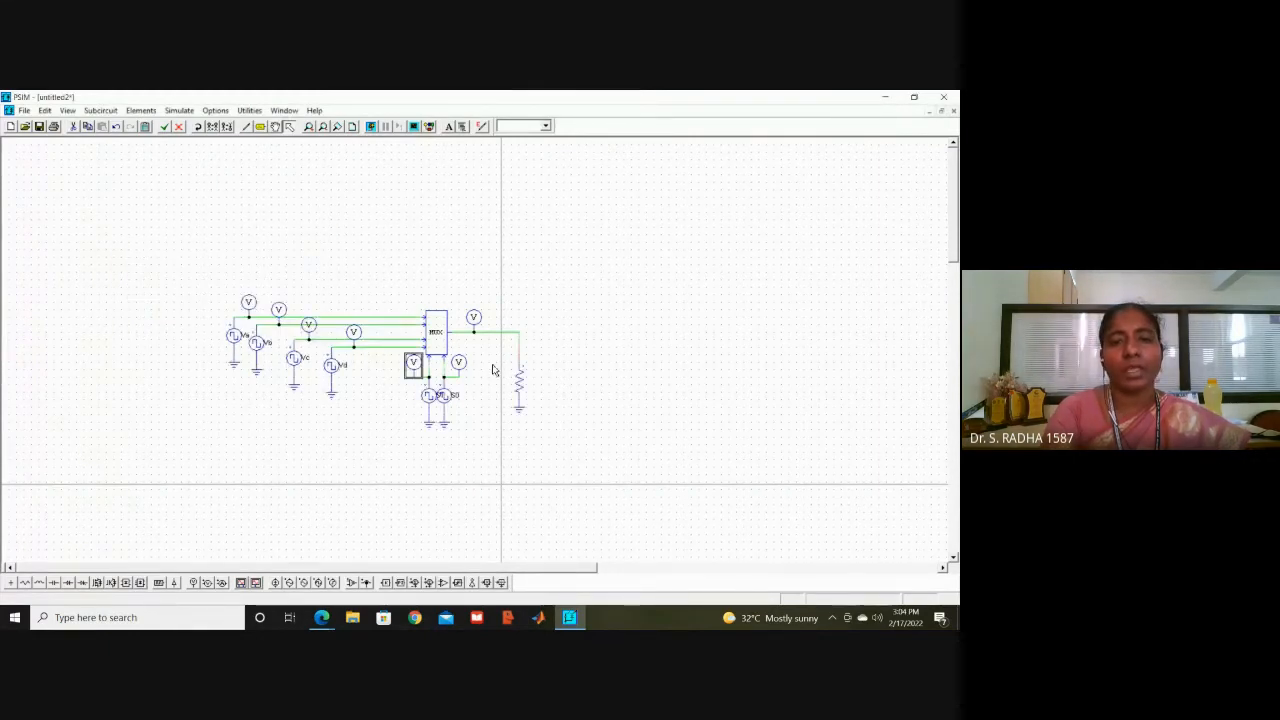
Step: Rename the voltage probe on the second select line as S0
double_click(458, 362)
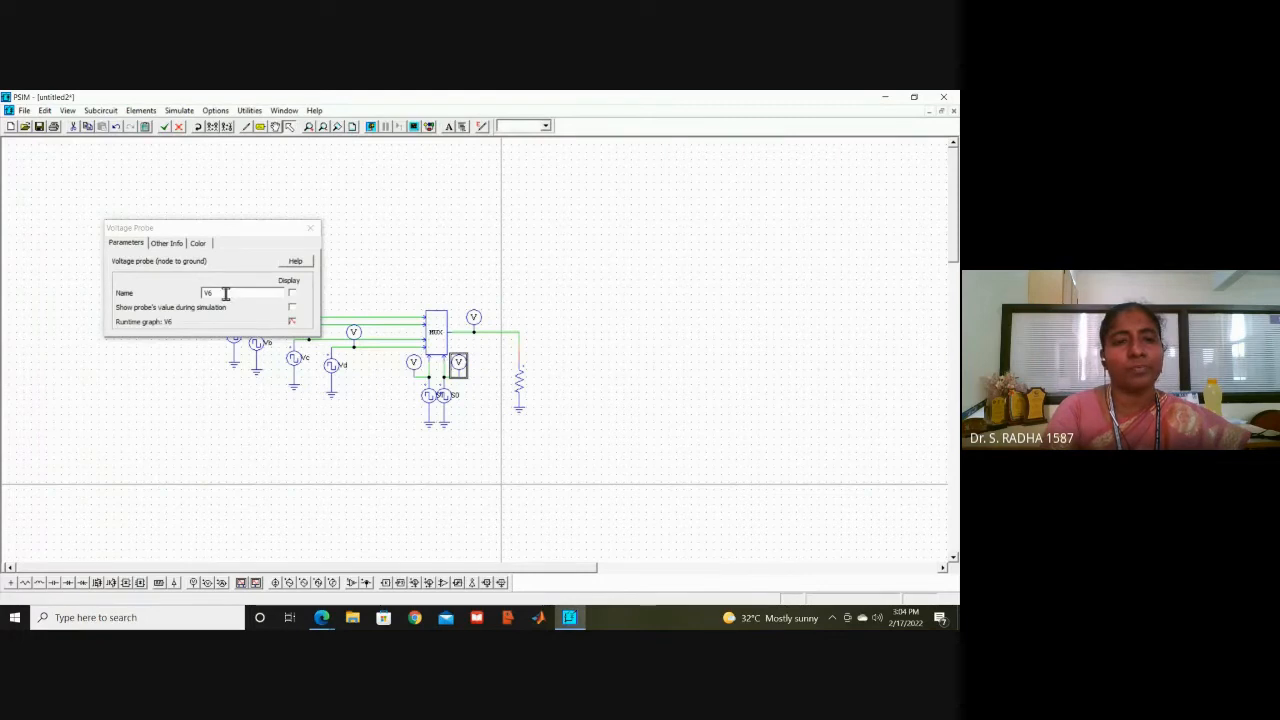
key("BackSpace")
key("Caps_Lock")
type("S")
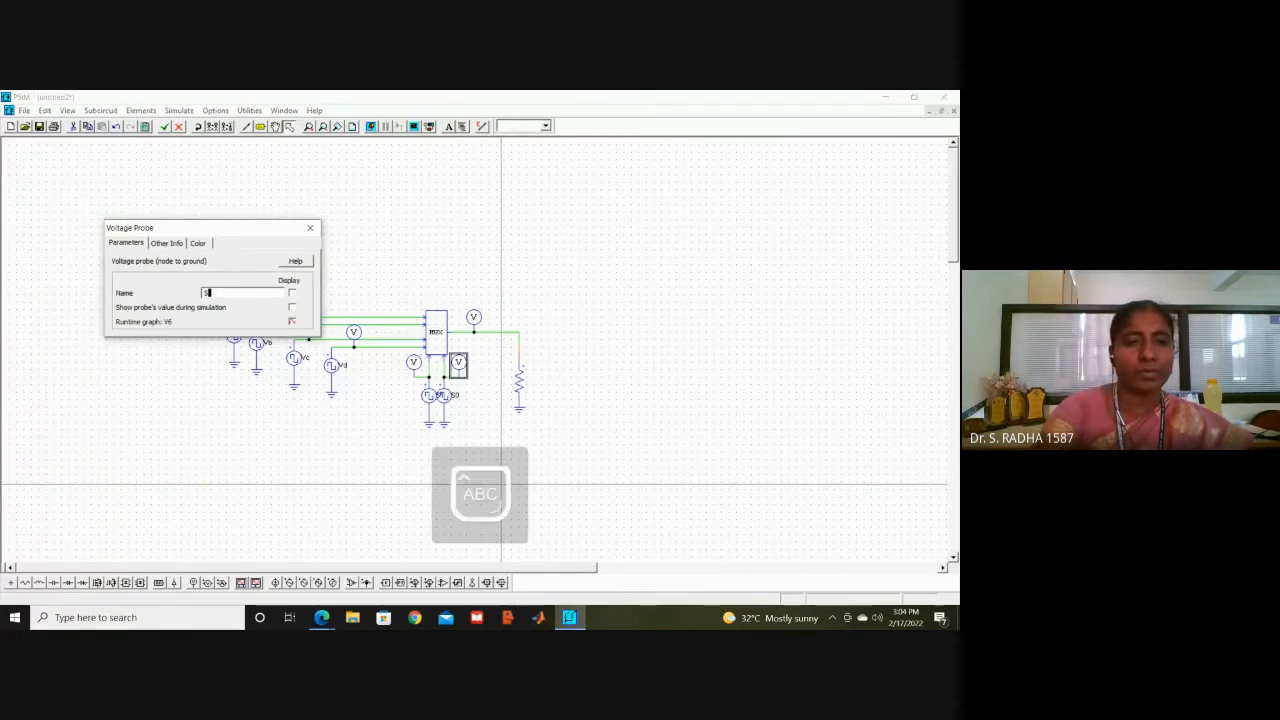
type("0")
key("Caps_Lock")
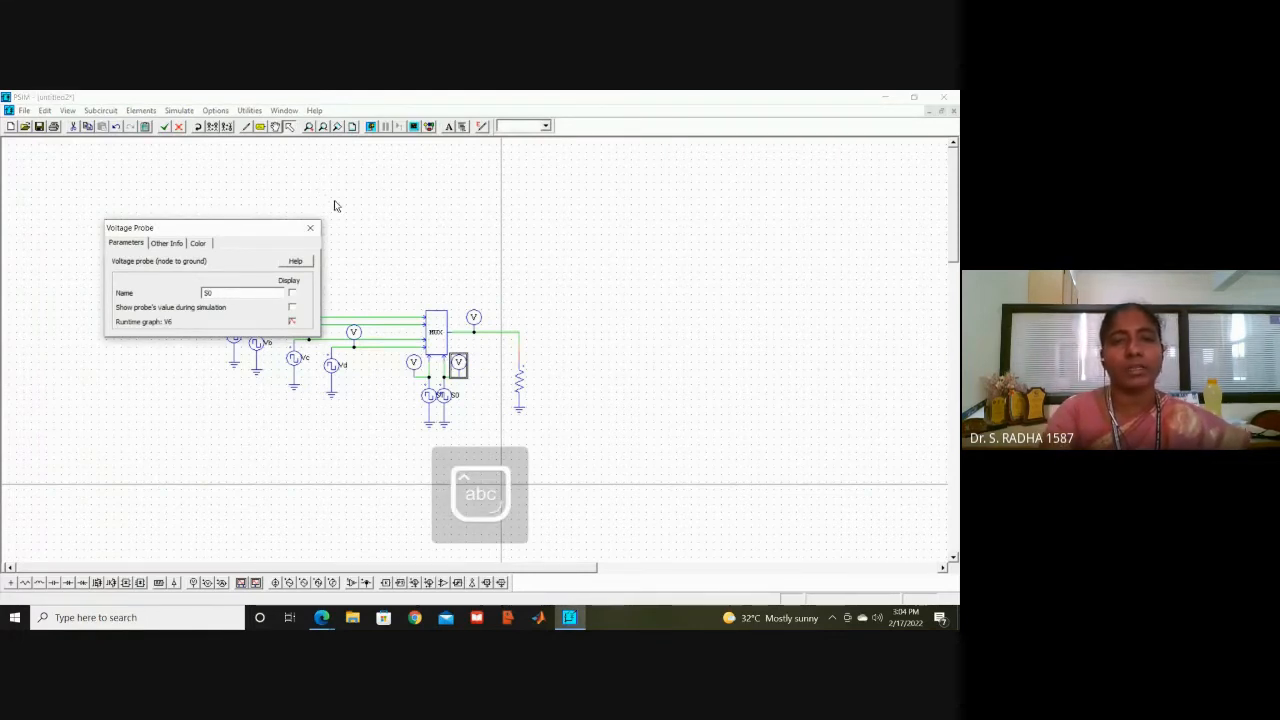
left_click(312, 229)
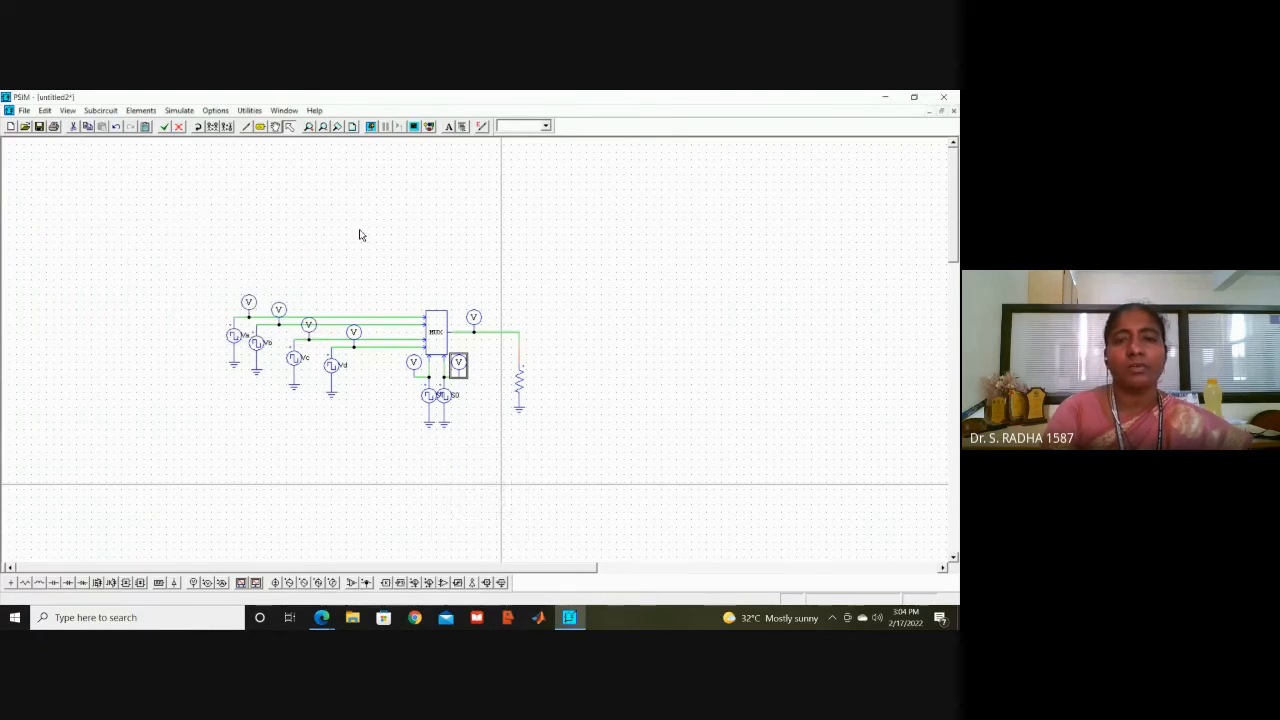
Step: Check the settings of the voltage probe at the multiplexer output
double_click(471, 317)
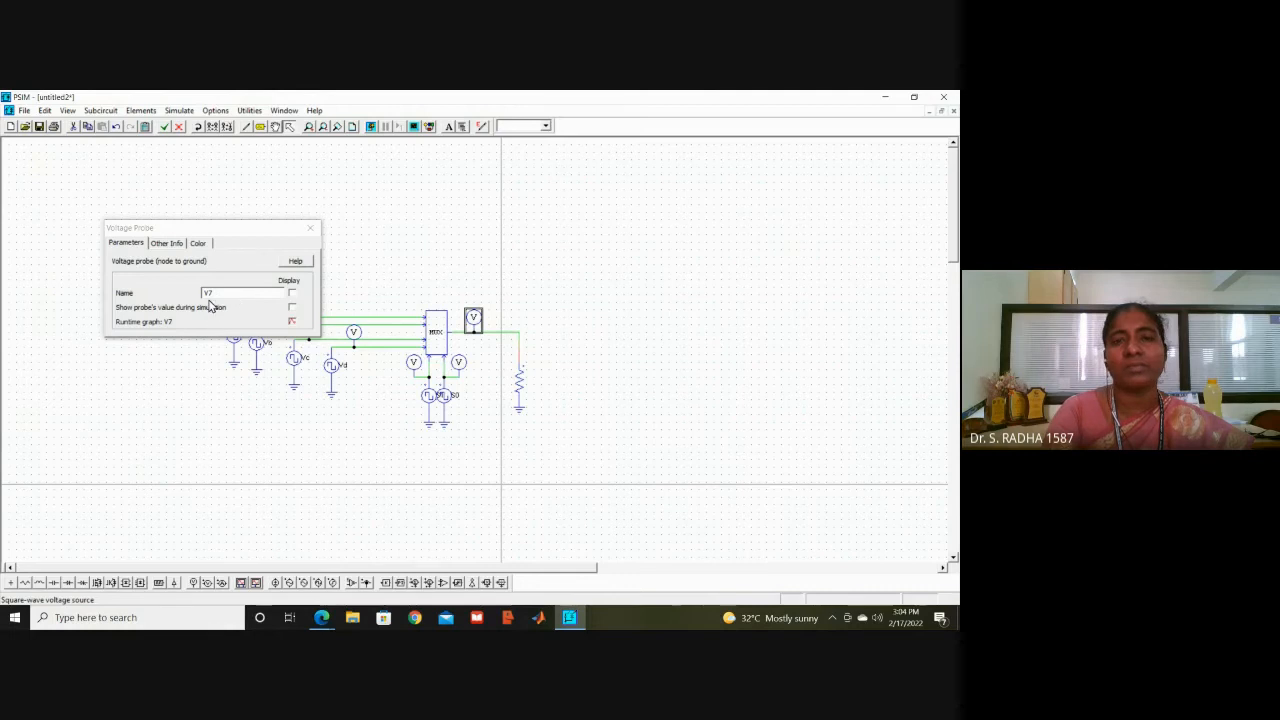
left_click(310, 230)
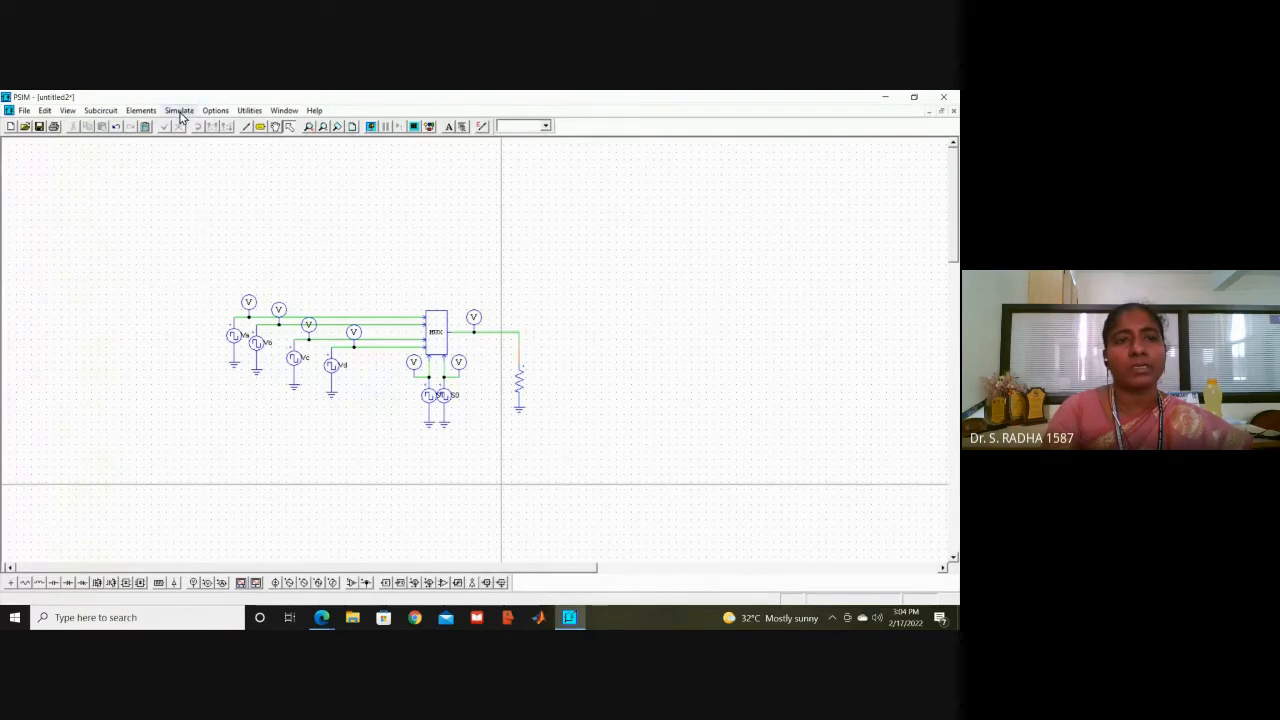
Step: Place a Simulation Control with a total time of 0.002 beside the voltage sources and run the simulation
left_click(178, 110)
left_click(190, 128)
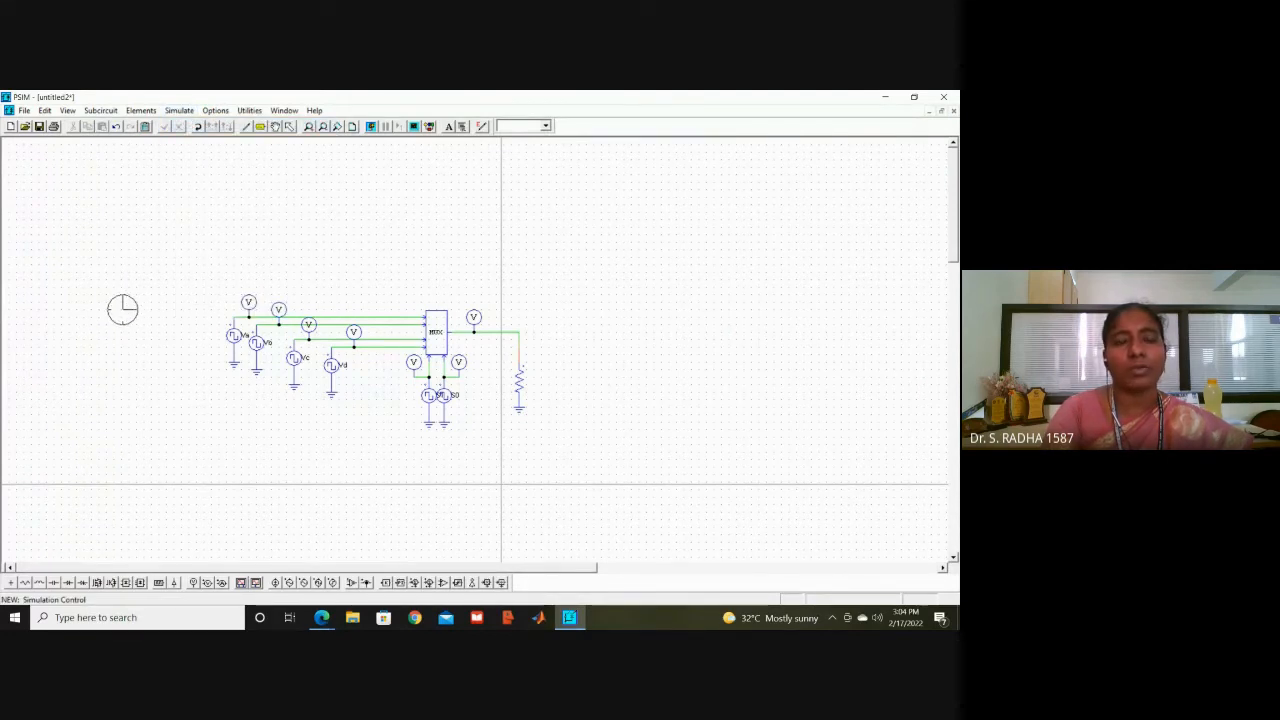
double_click(124, 309)
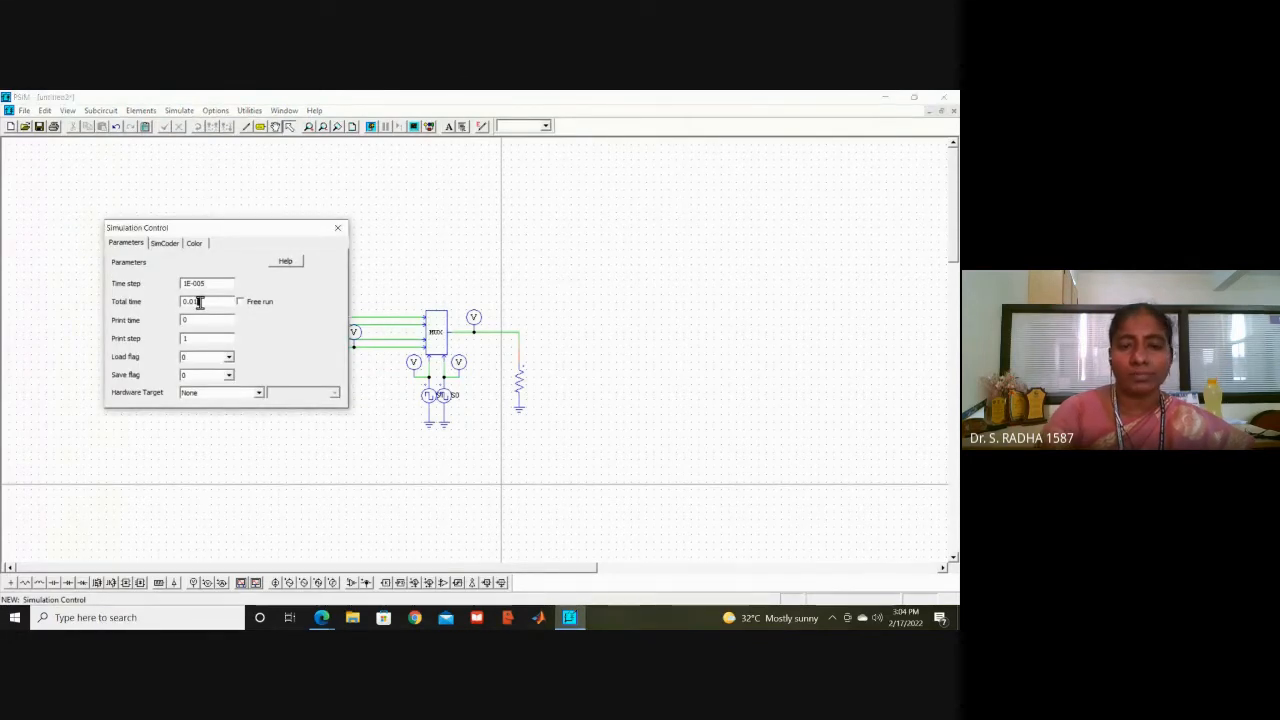
type("02")
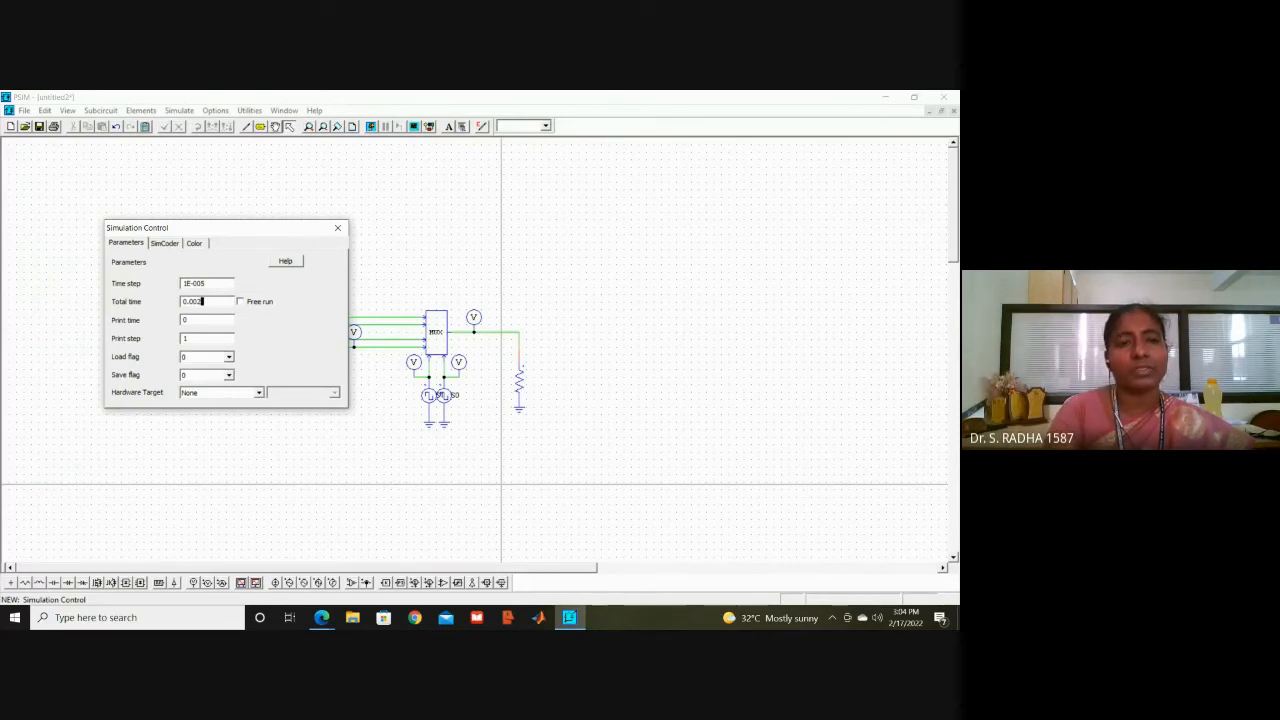
left_click(337, 228)
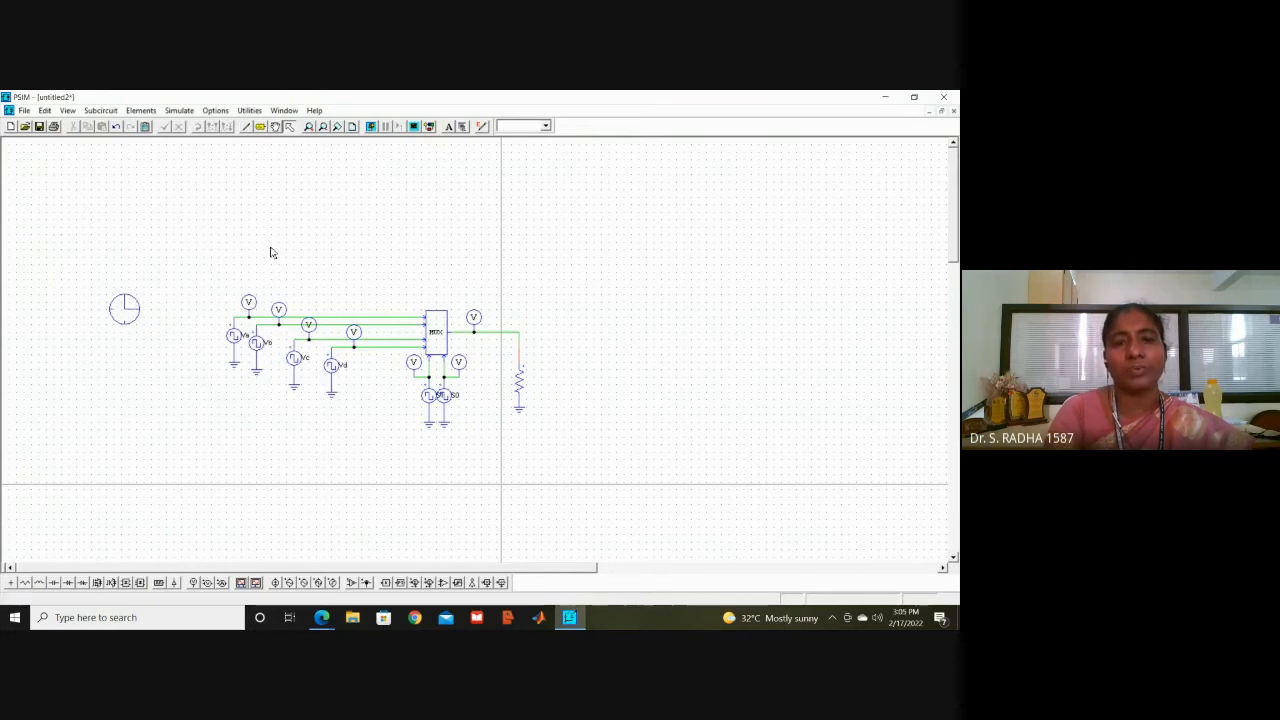
left_click(371, 127)
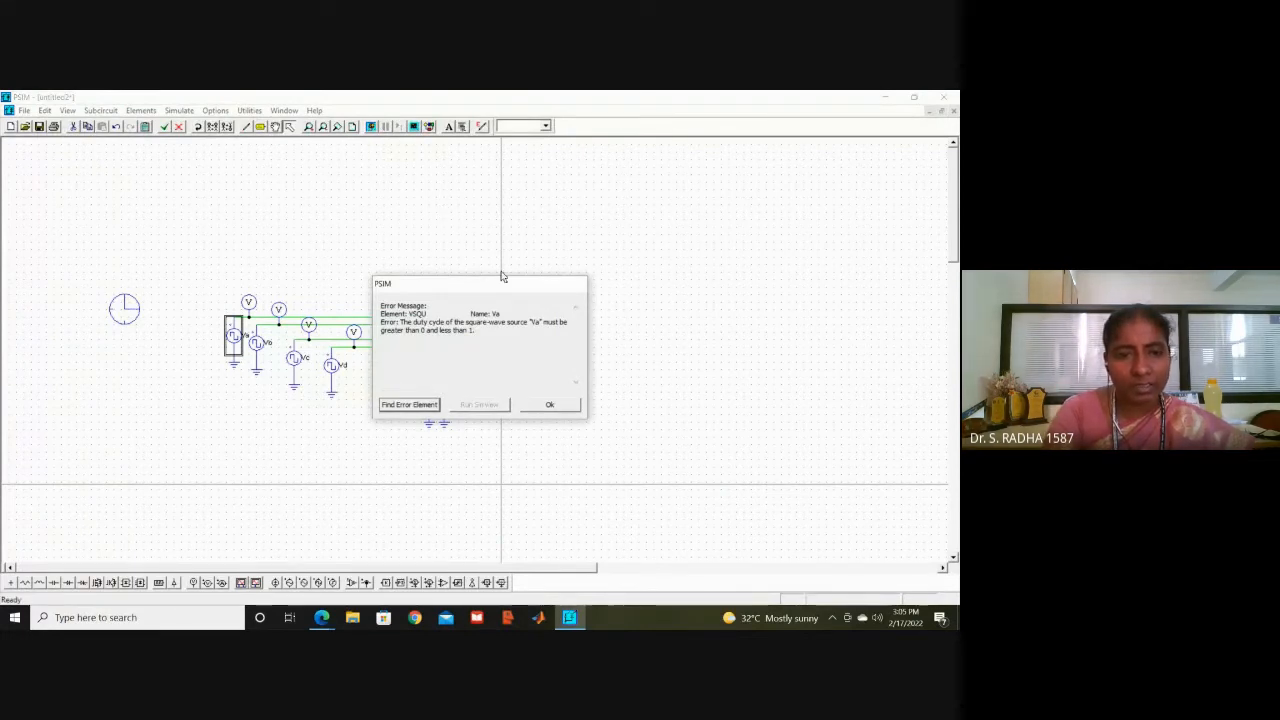
left_click(549, 404)
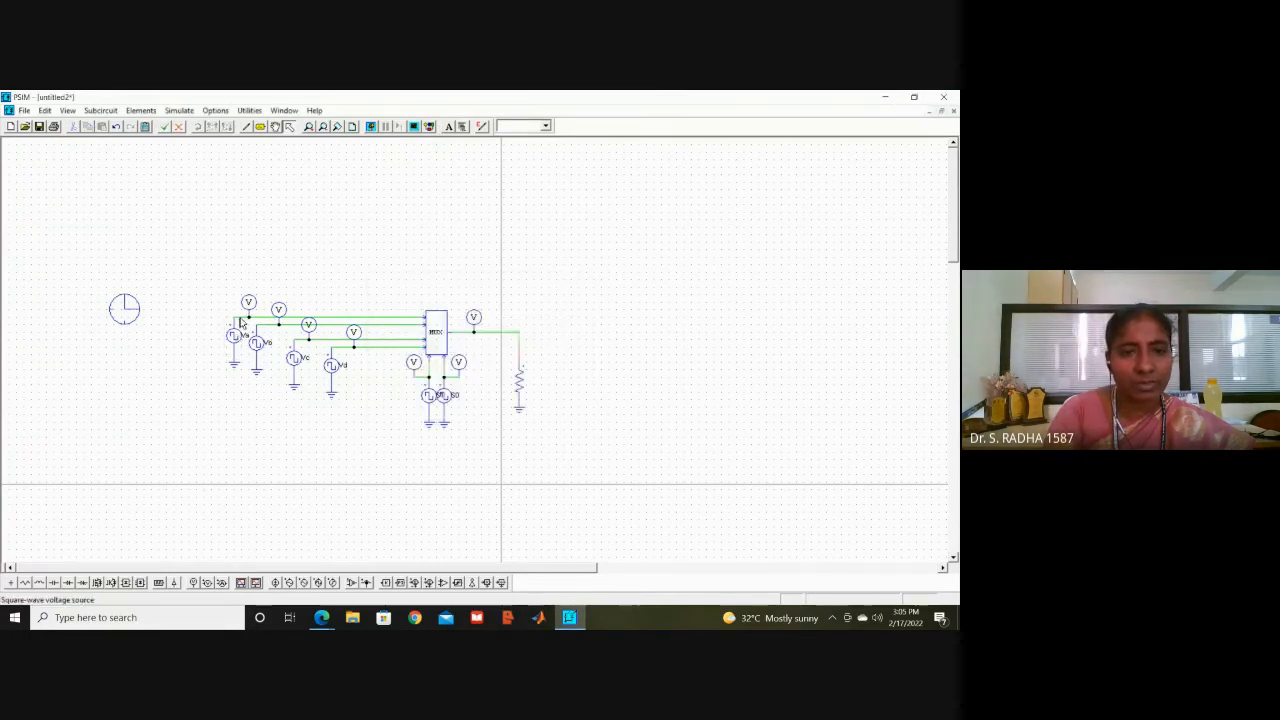
Step: Delete and redraw the wire between the Va voltage probe and the top multiplexer input, and rerun the simulation
left_click(248, 302)
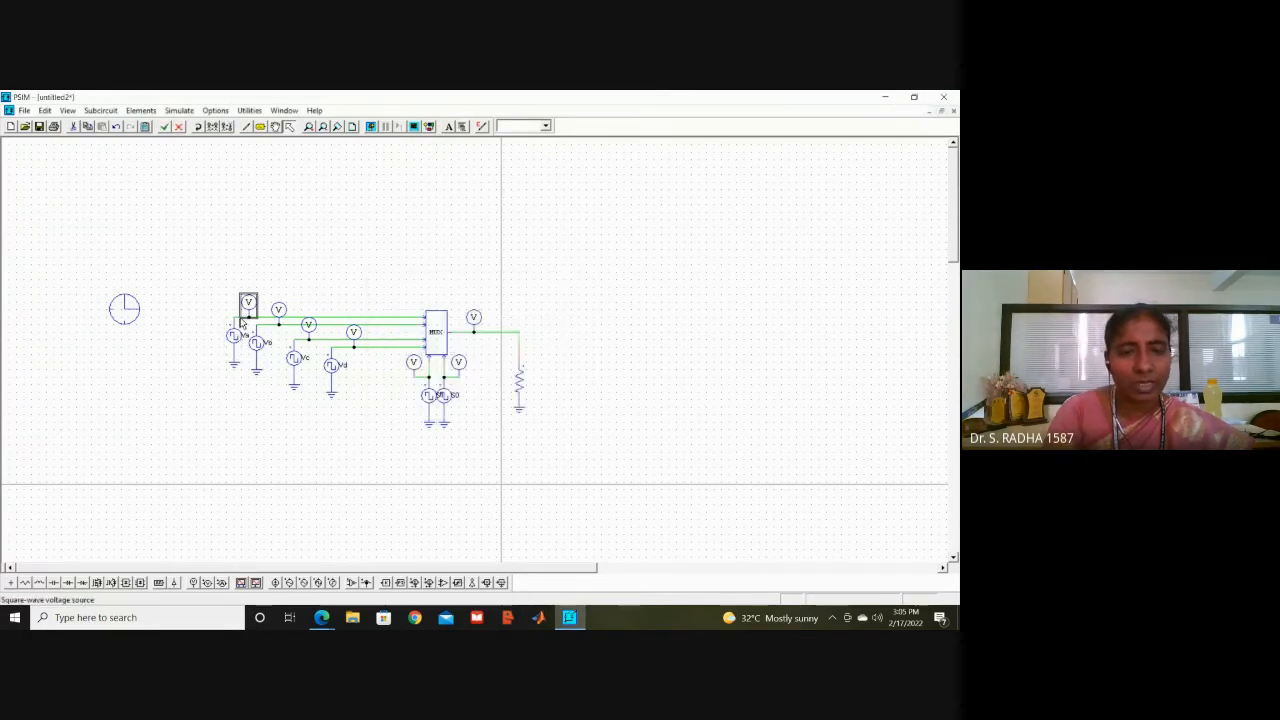
left_click(369, 318)
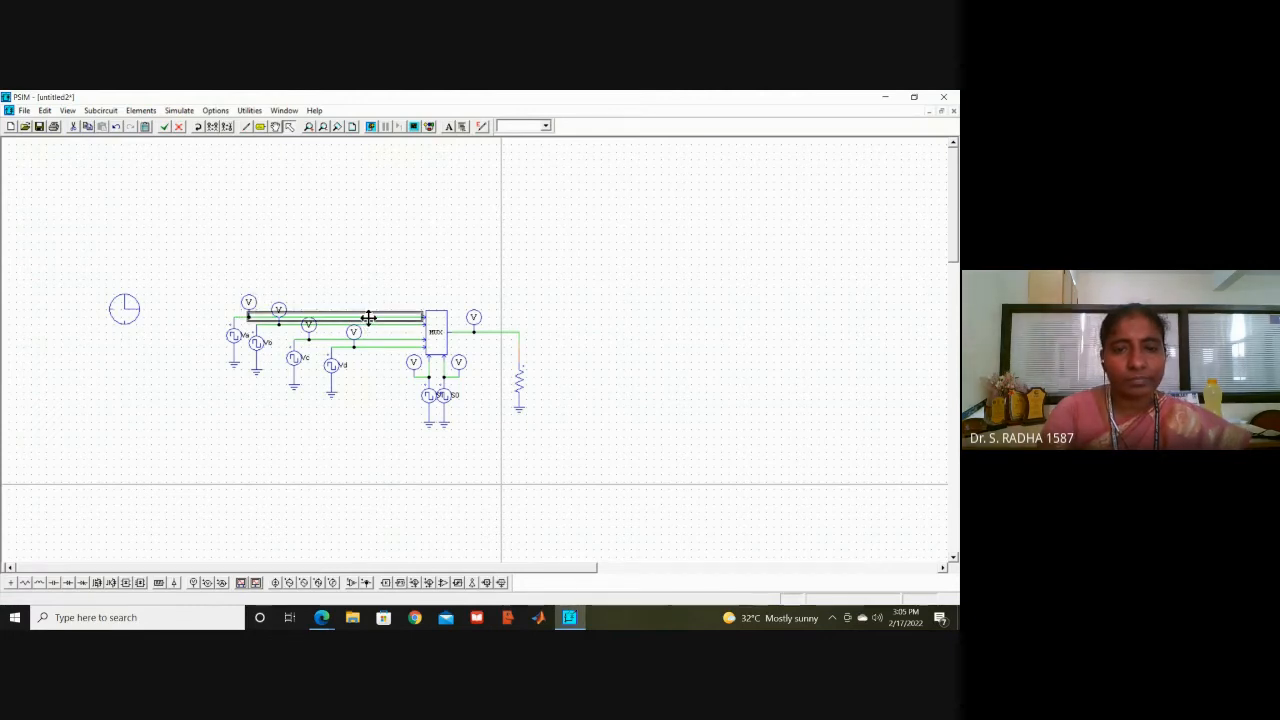
key("Delete")
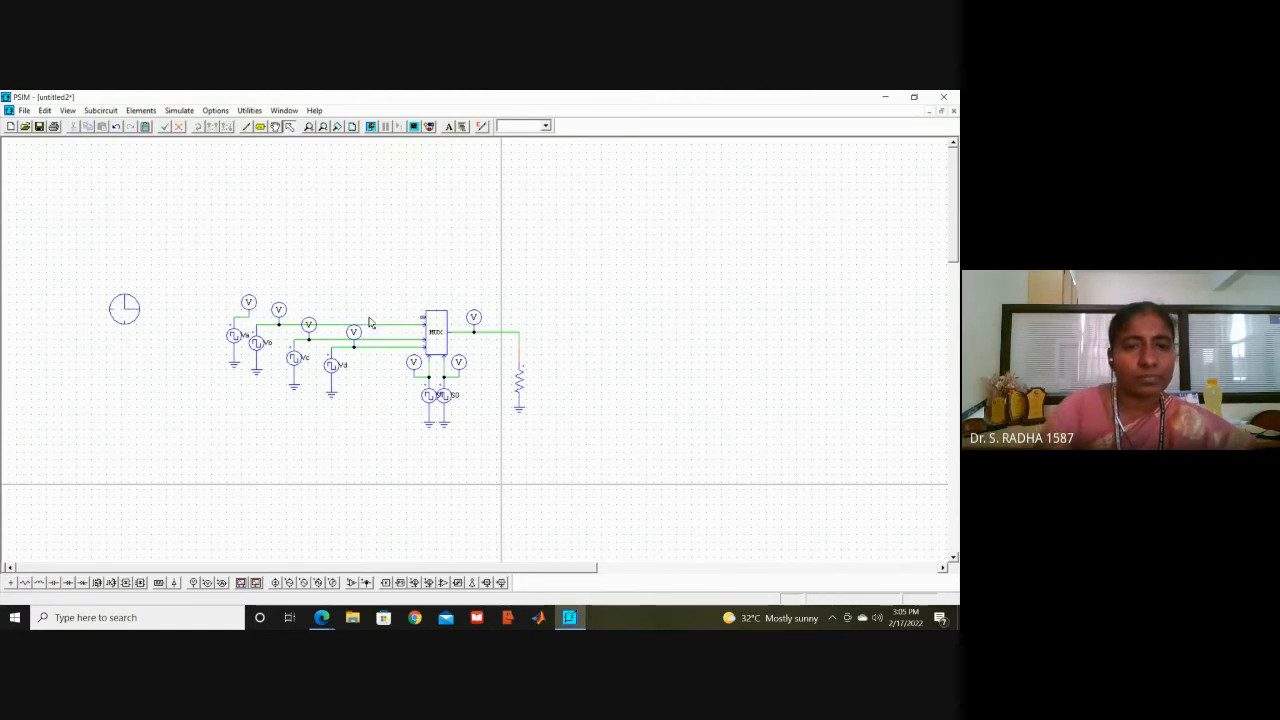
left_click(247, 128)
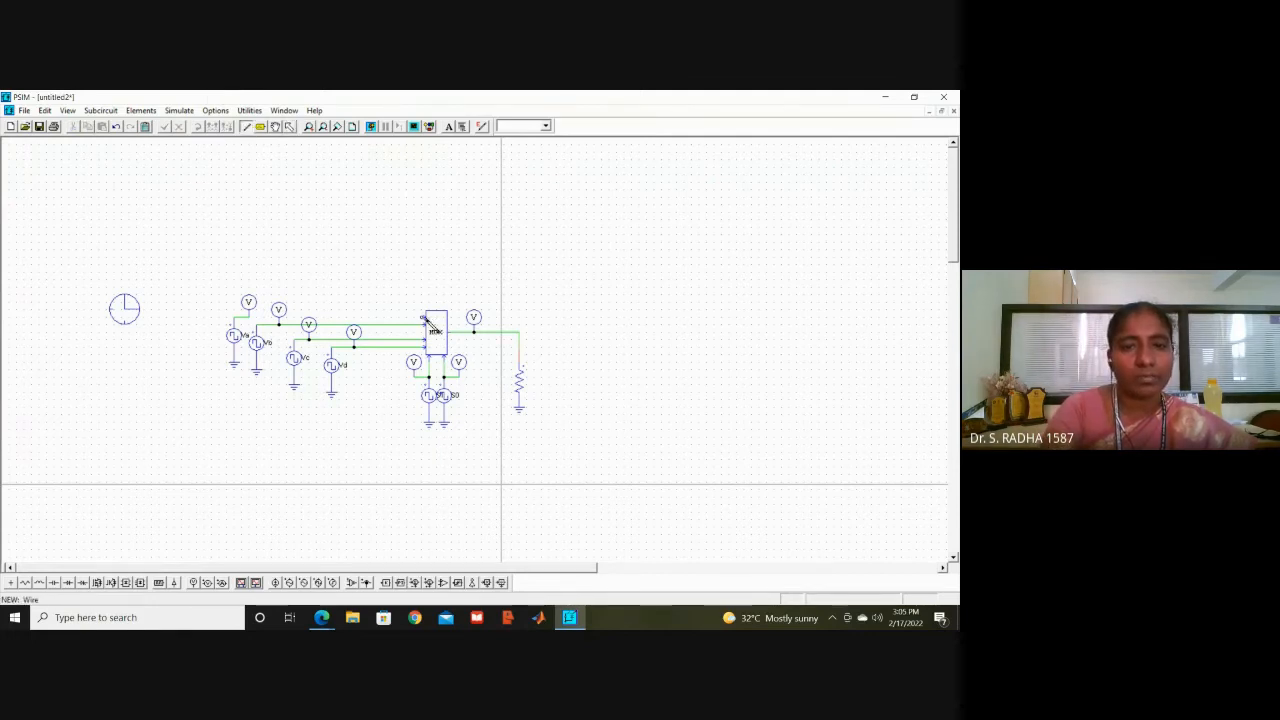
left_click_drag(424, 318, 247, 320)
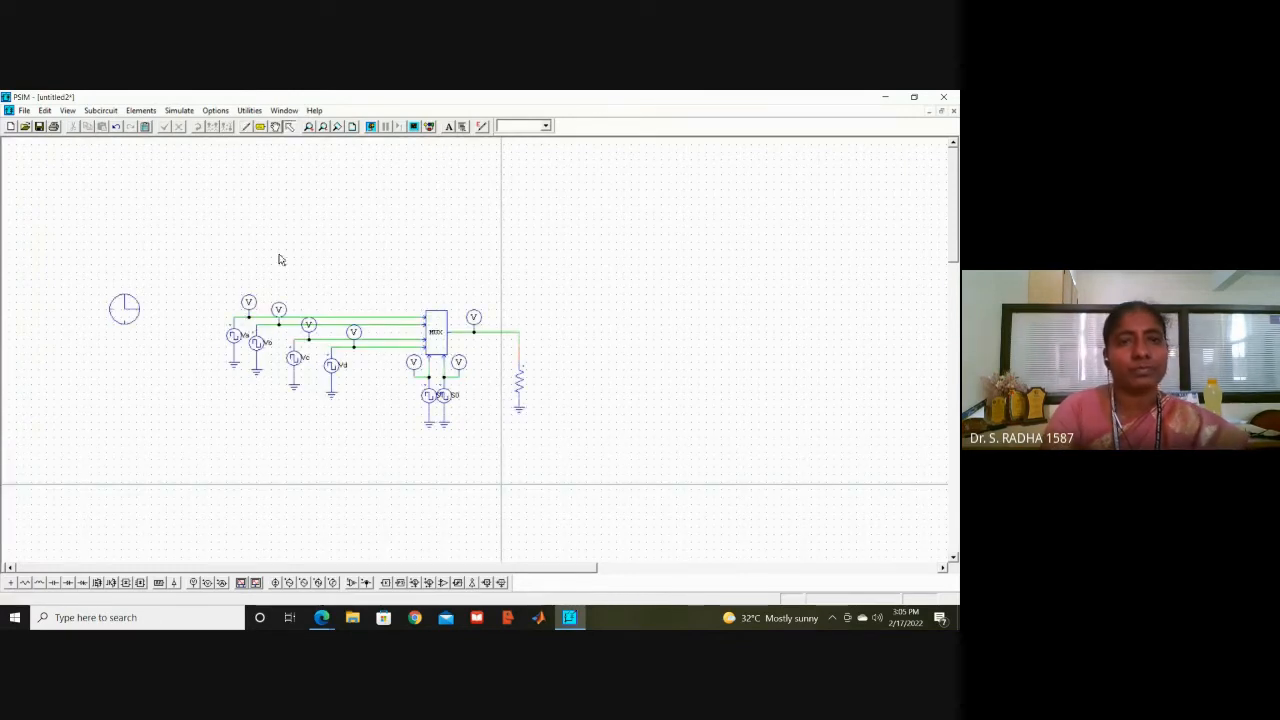
left_click(371, 129)
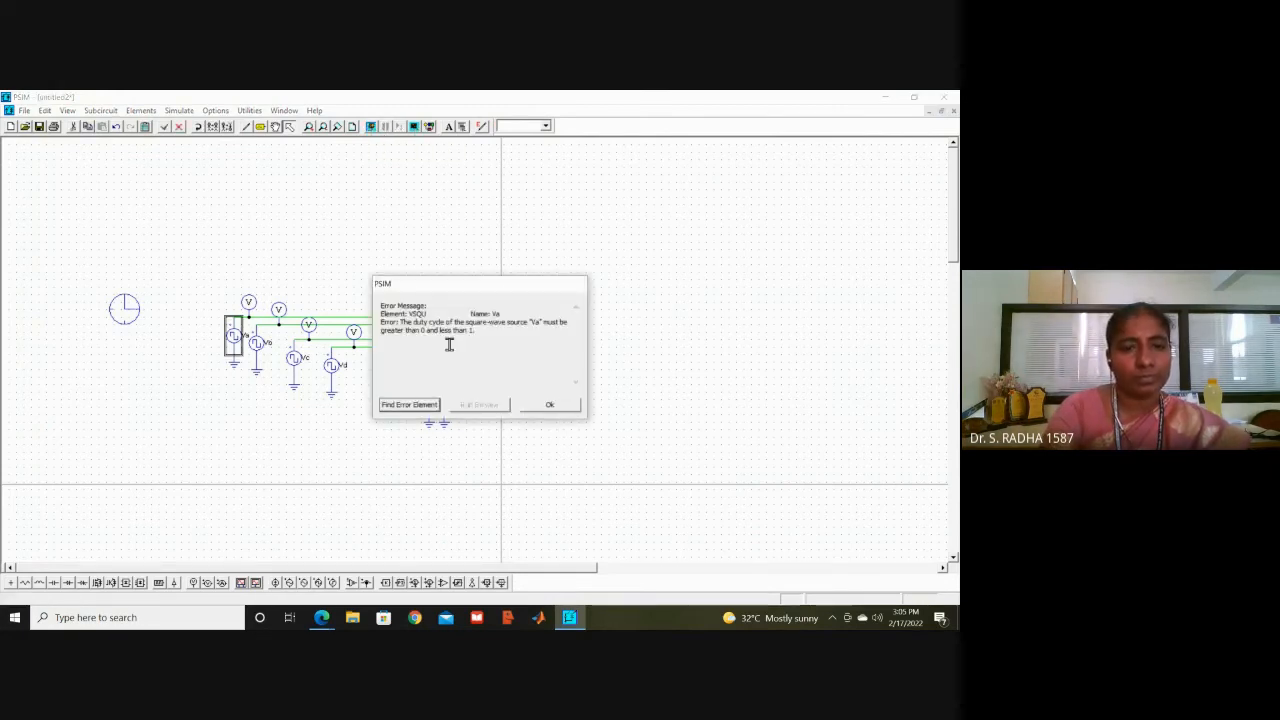
left_click(550, 406)
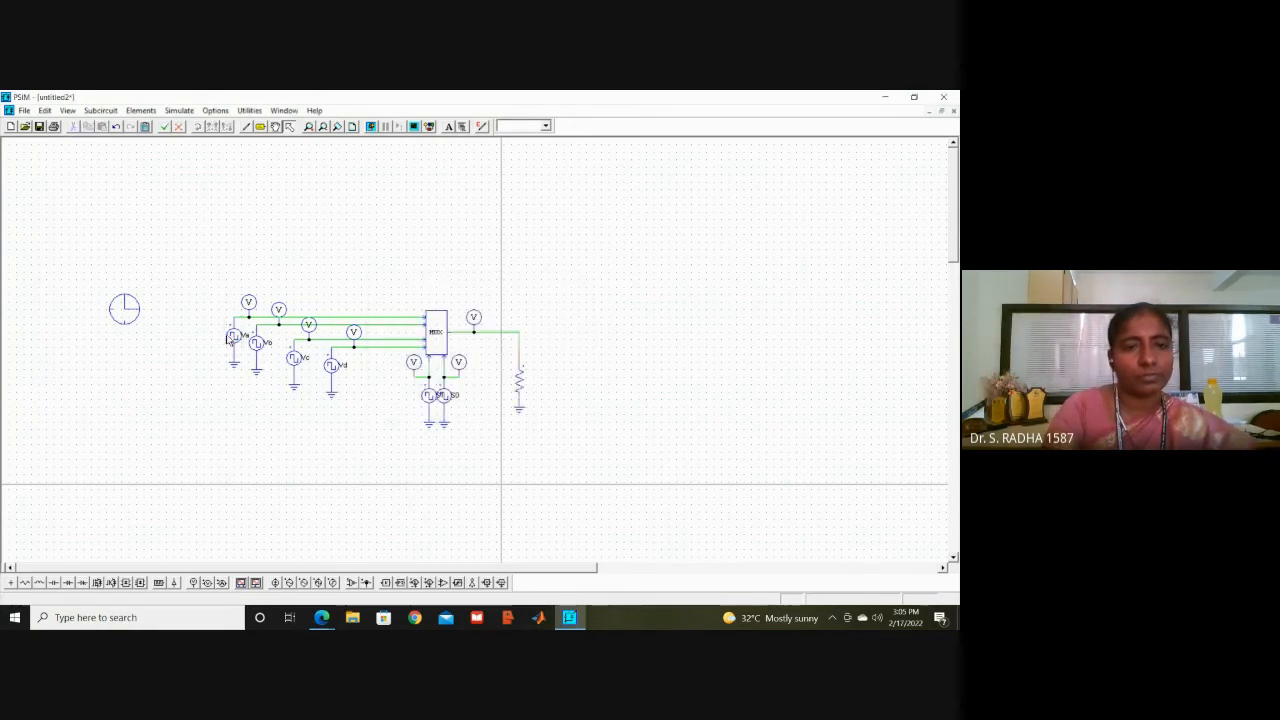
Step: Move the Va square-wave source further from the neighbouring source, aligning its upper terminal with the top input wire
left_click(231, 333)
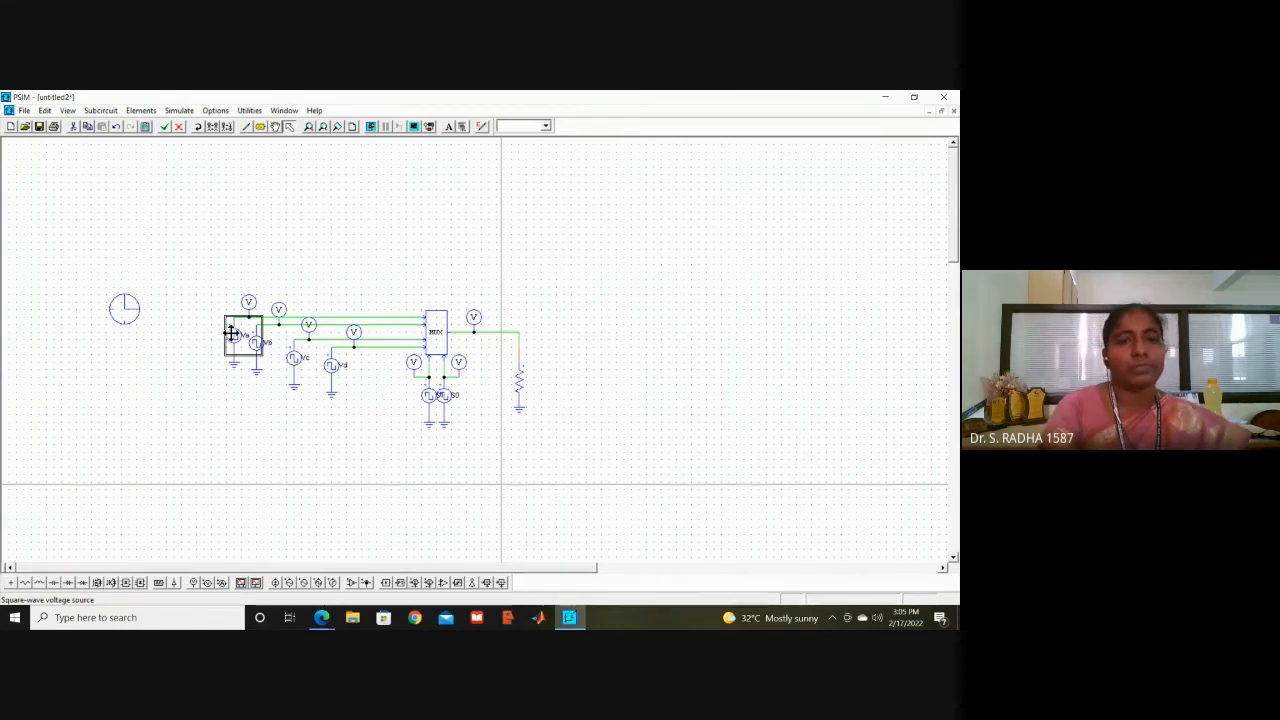
left_click_drag(231, 333, 208, 326)
left_click(200, 261)
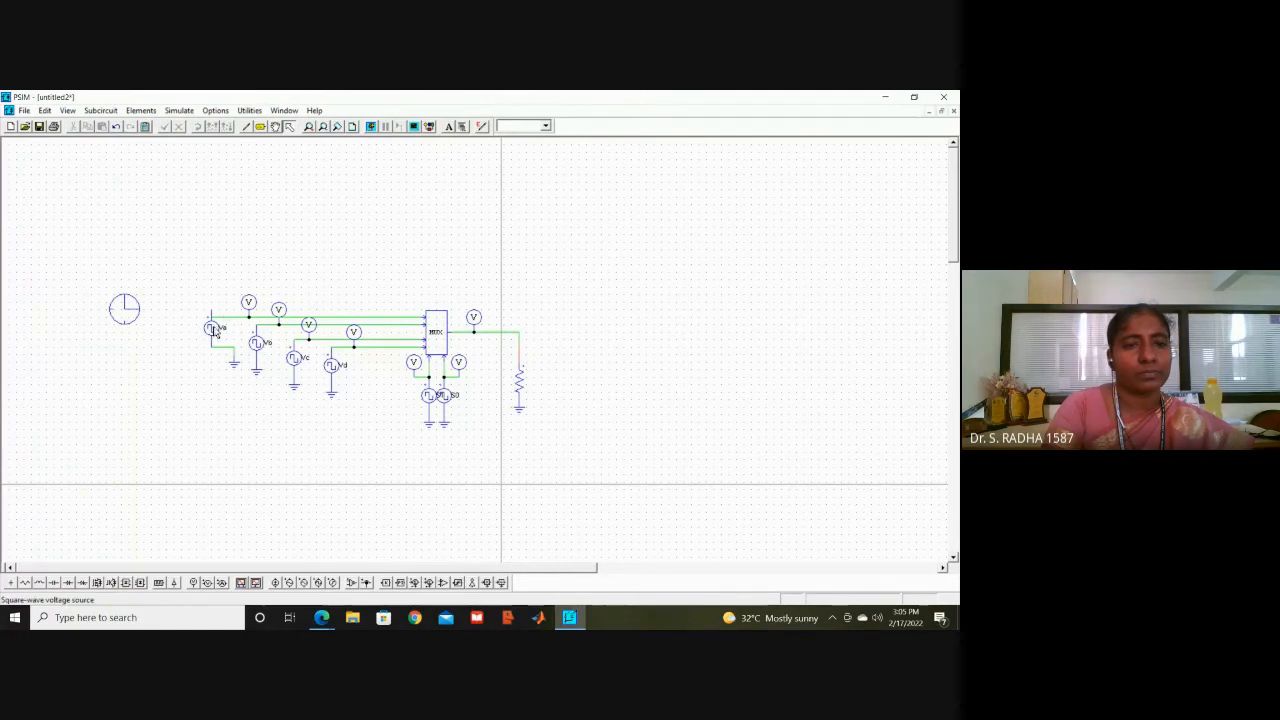
left_click_drag(216, 323, 211, 331)
left_click(193, 274)
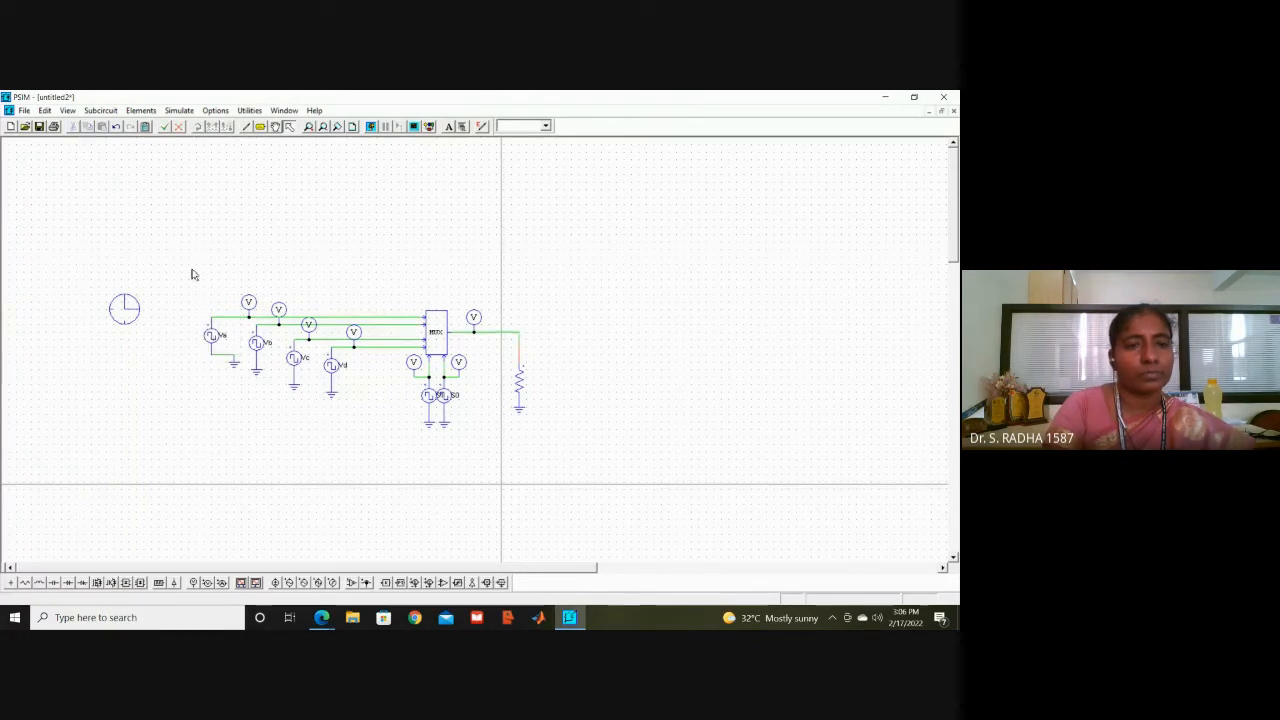
Step: Replace the wire between the Va source's upper terminal and its voltage probe with a new one, and run the simulation again
left_click(230, 362)
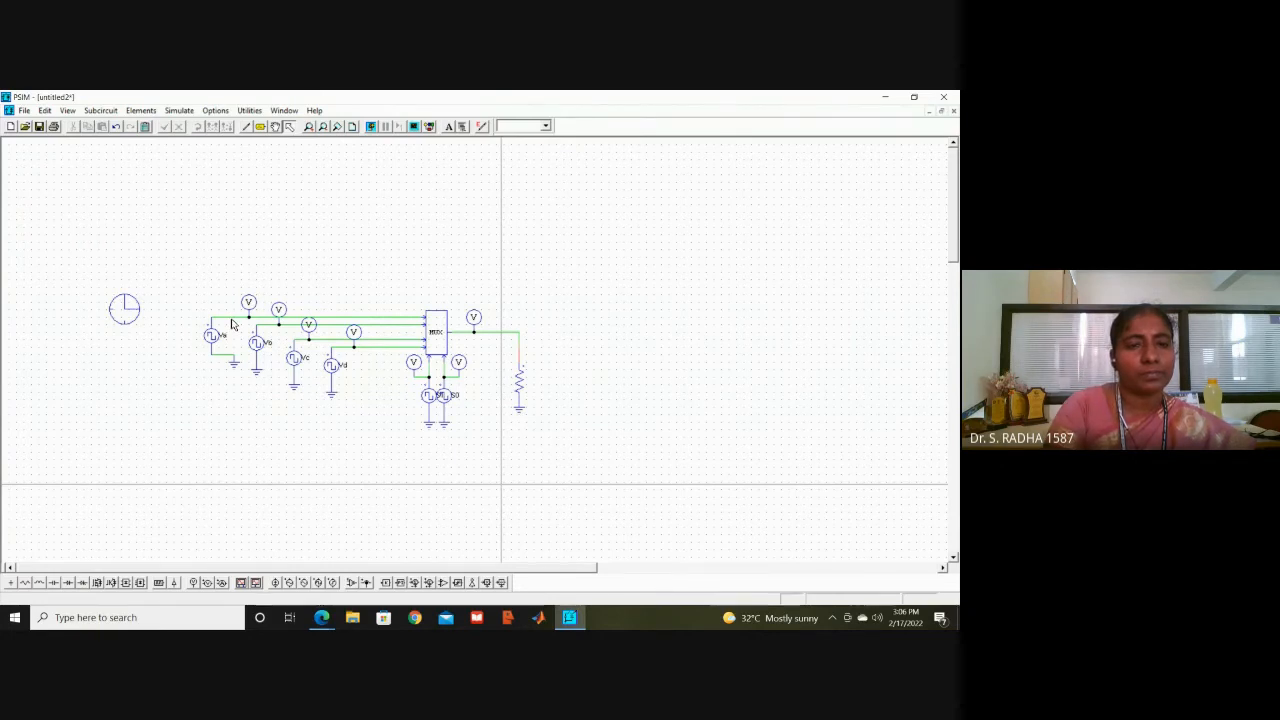
left_click(229, 319)
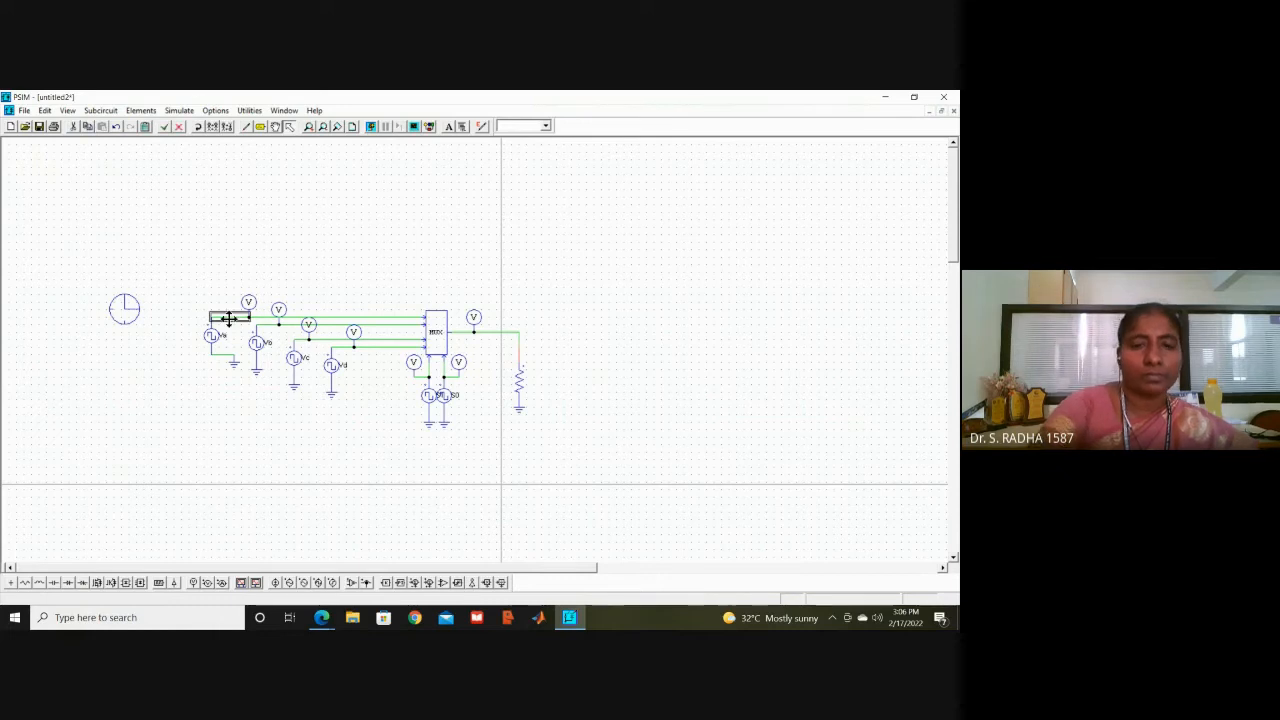
key("Delete")
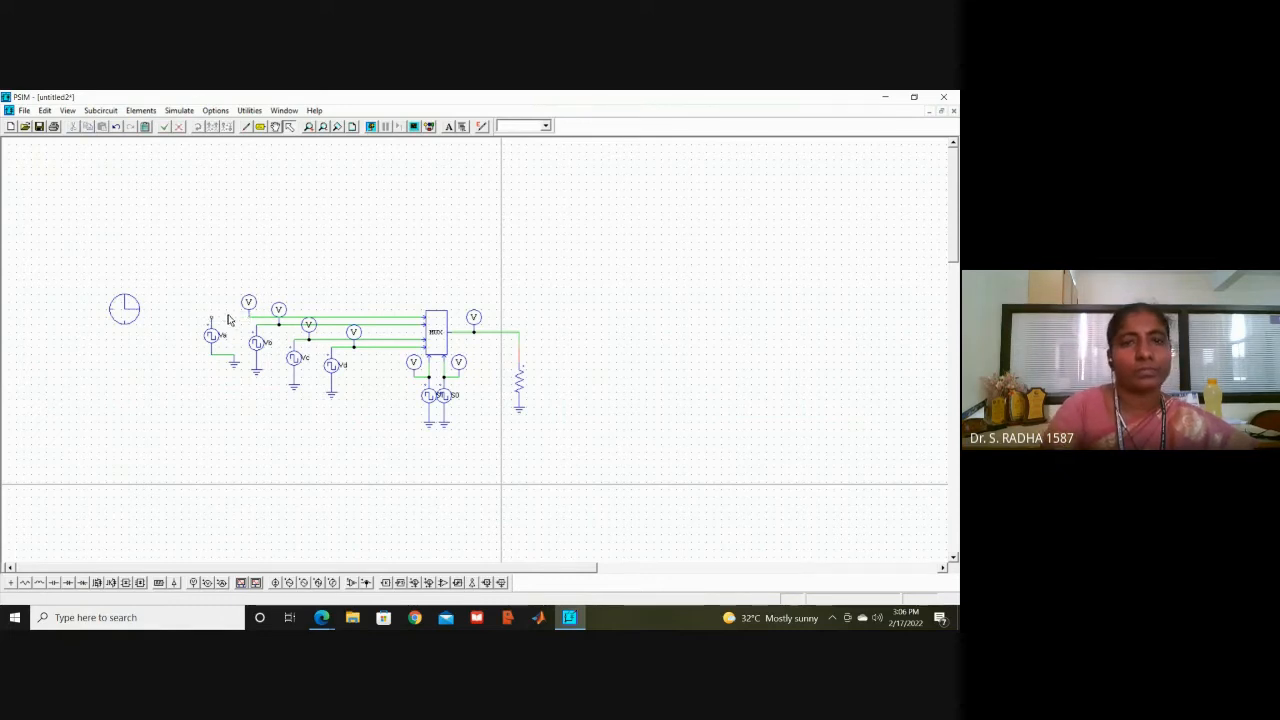
left_click(246, 126)
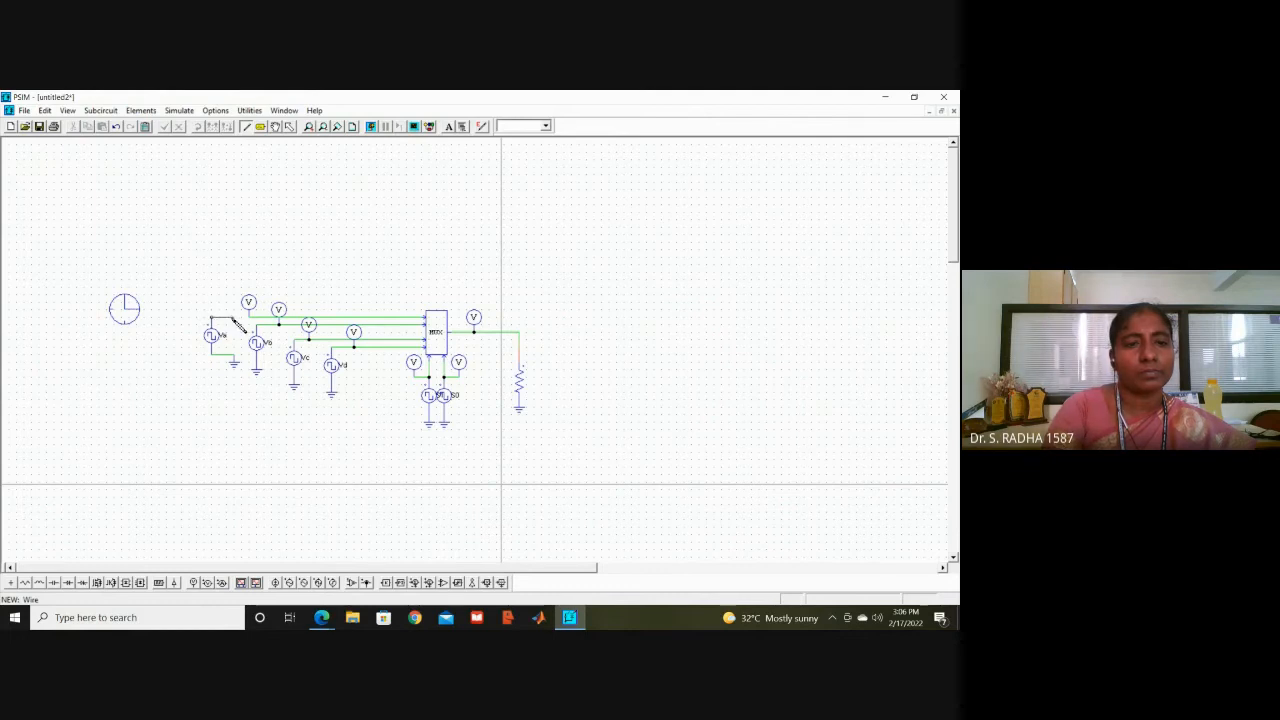
left_click_drag(250, 319, 249, 317)
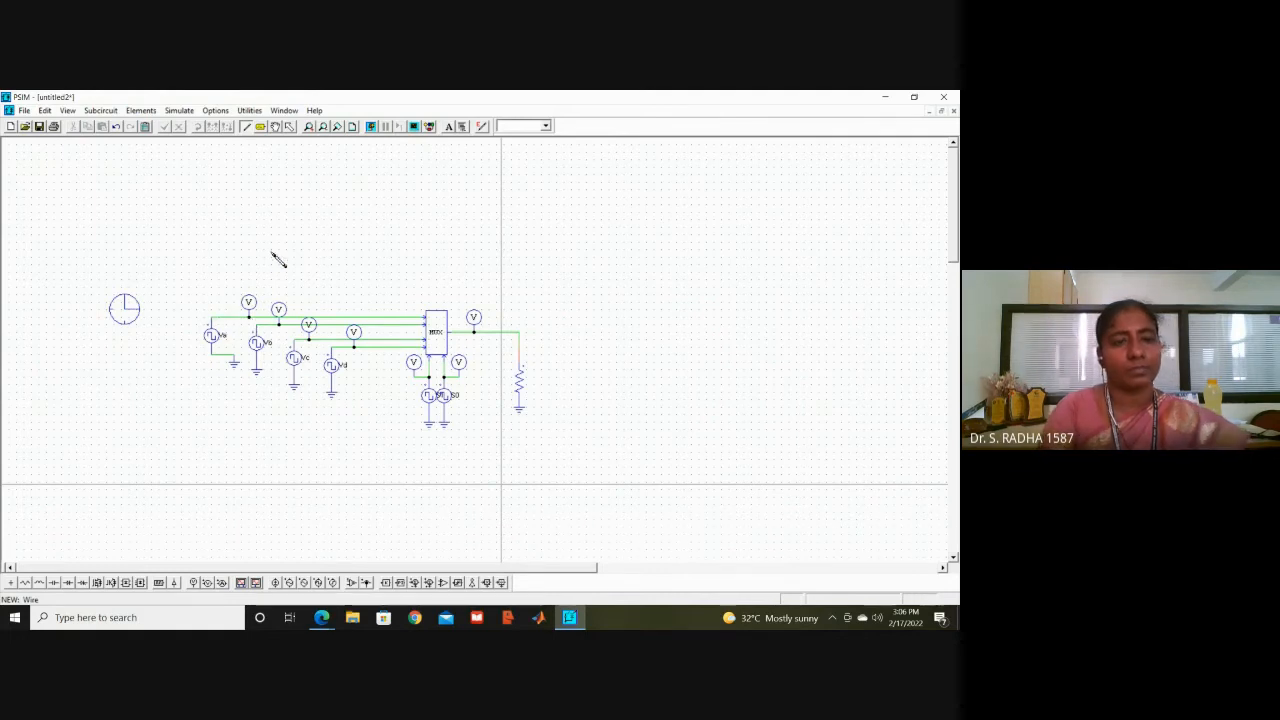
key("Escape")
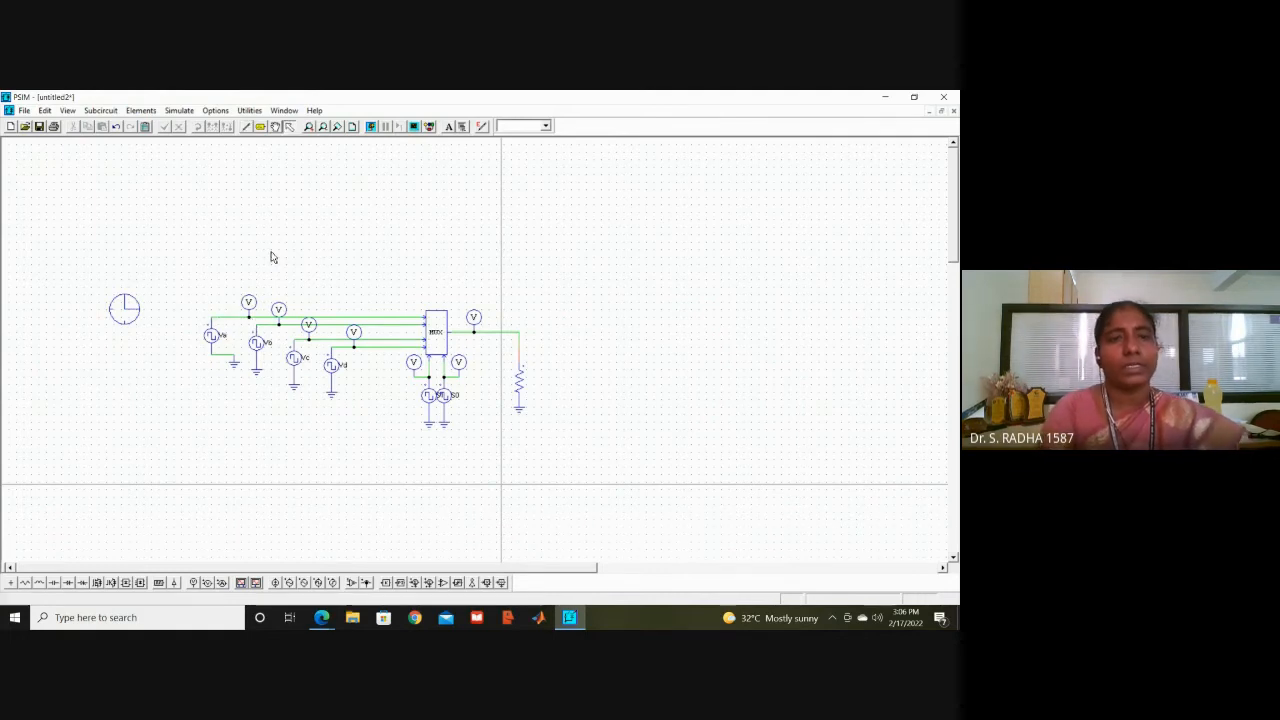
left_click(371, 127)
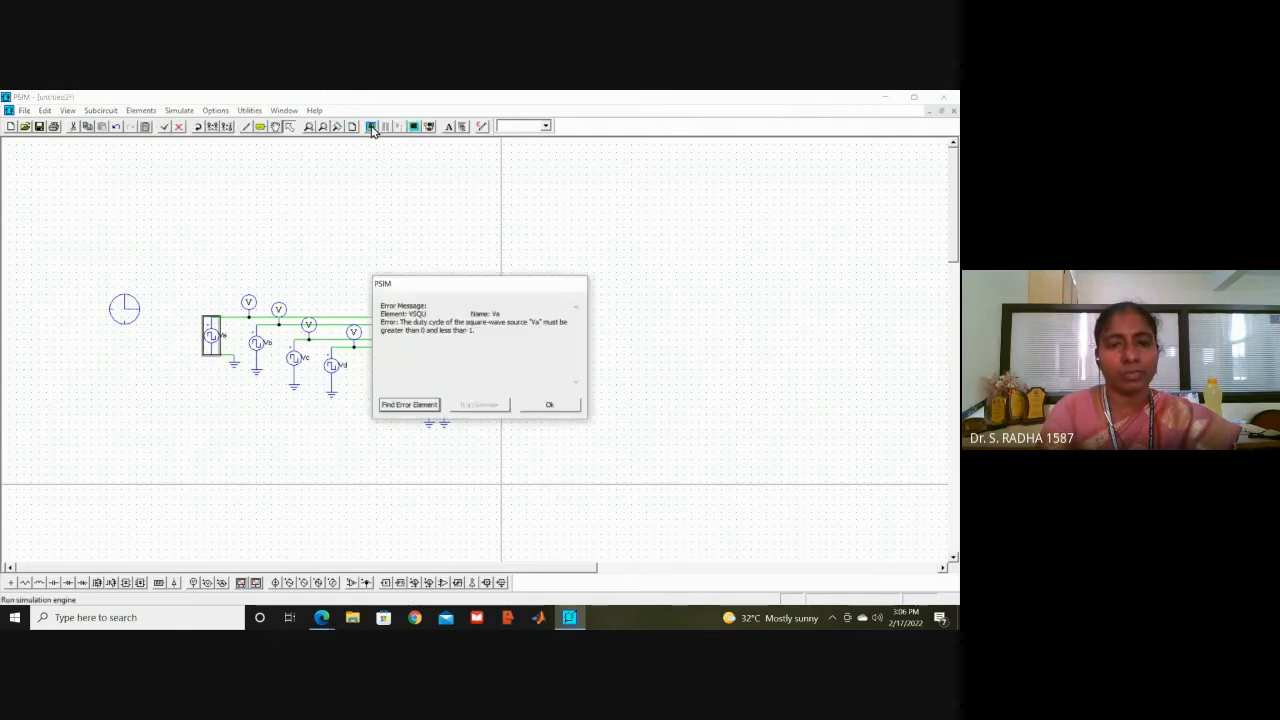
left_click(548, 406)
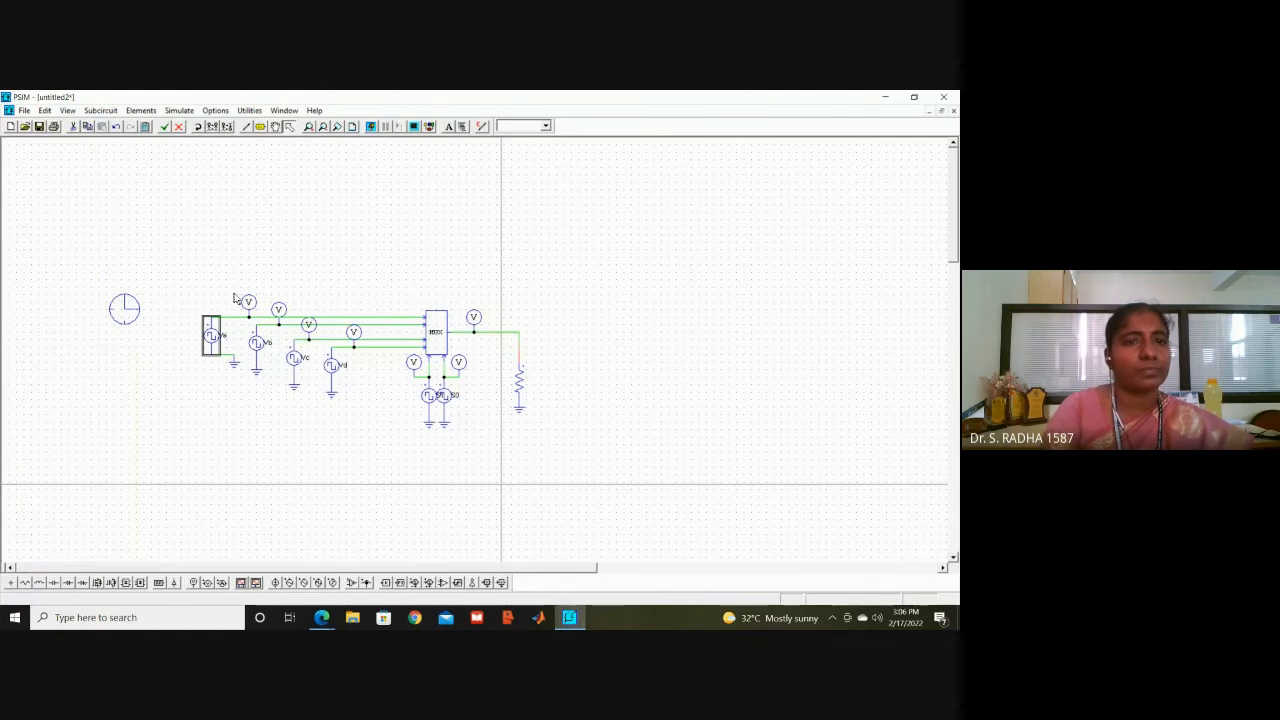
Step: Cut the four square-wave sources that feed the multiplexer's data inputs, keeping their grounds and probes
left_click(72, 127)
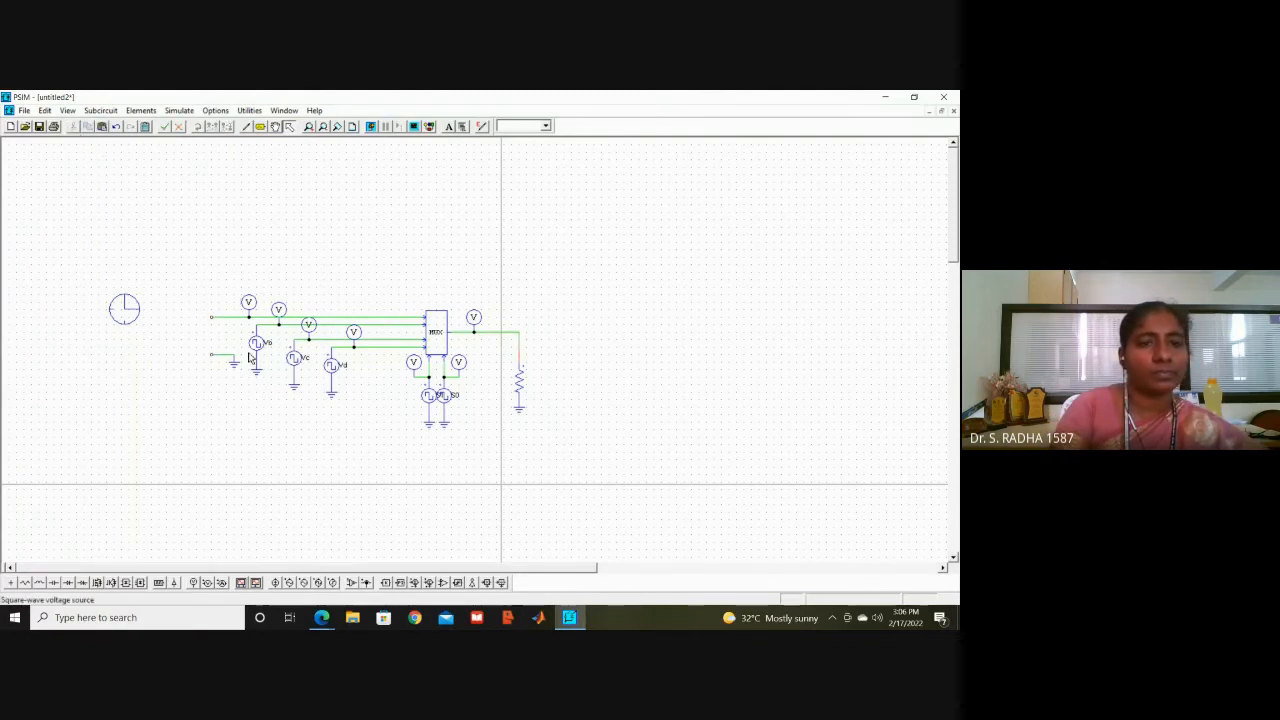
left_click(253, 345)
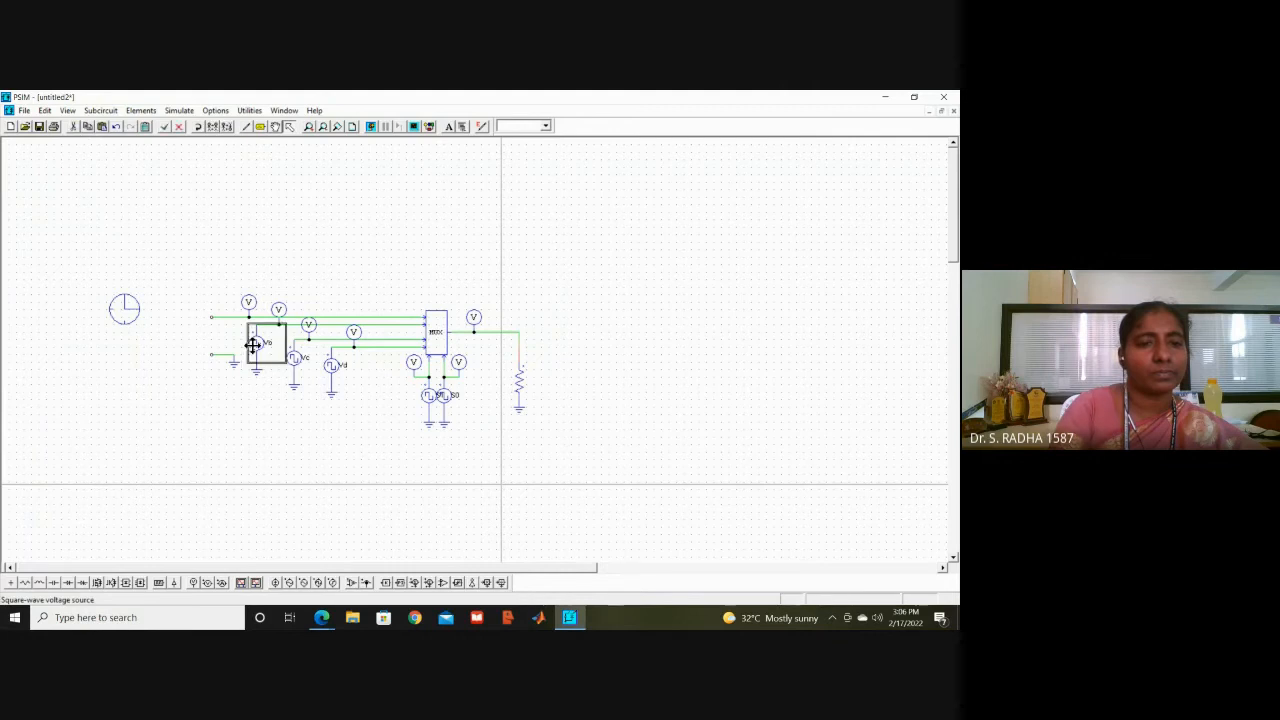
left_click(72, 127)
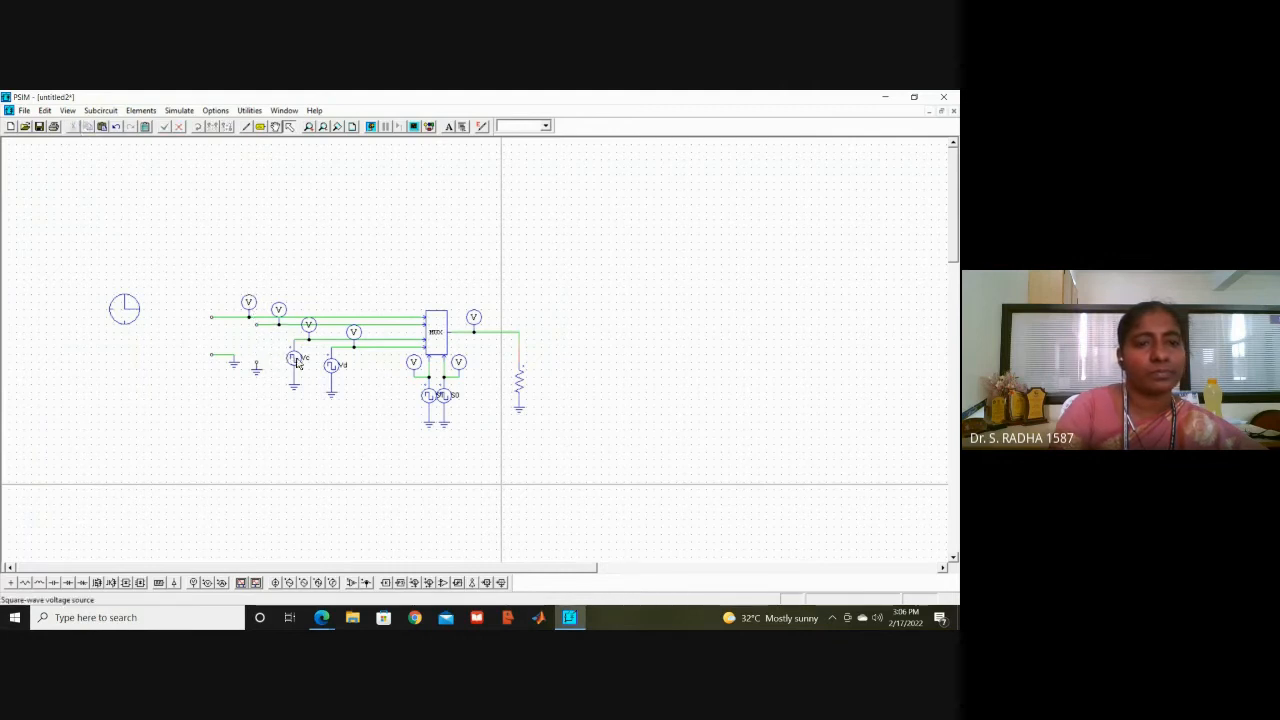
left_click(295, 352)
left_click(72, 127)
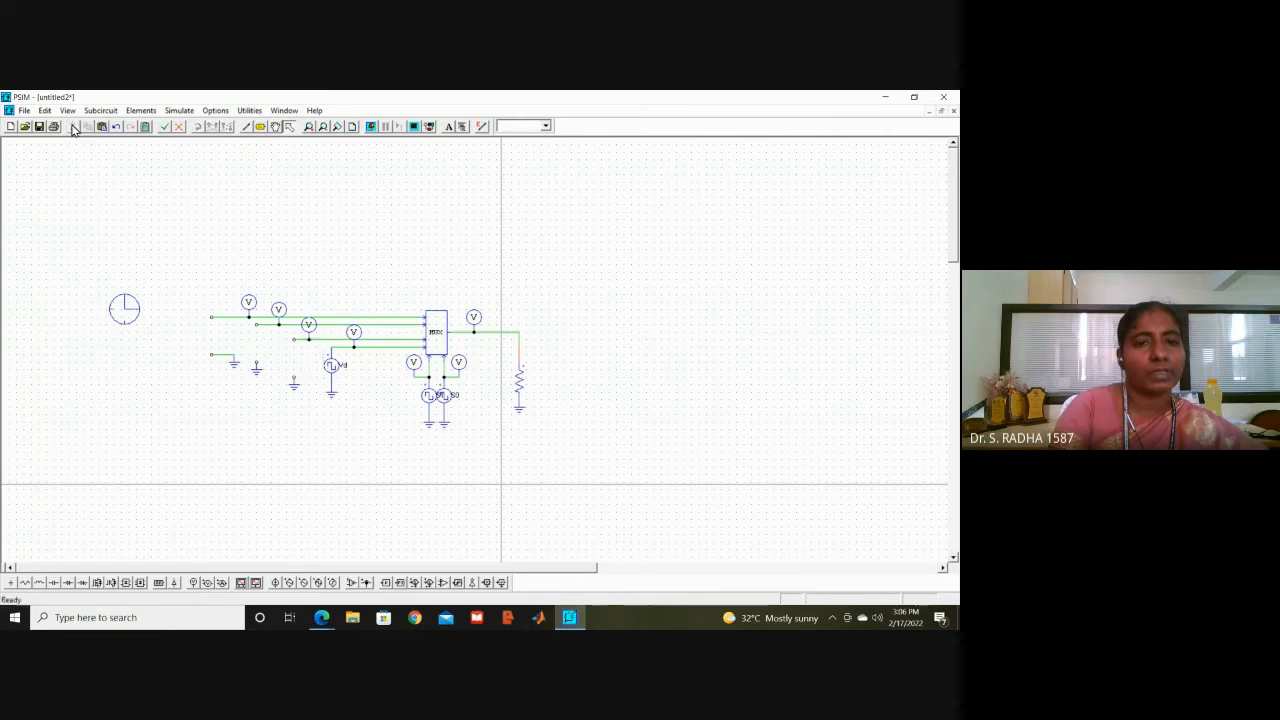
left_click(335, 370)
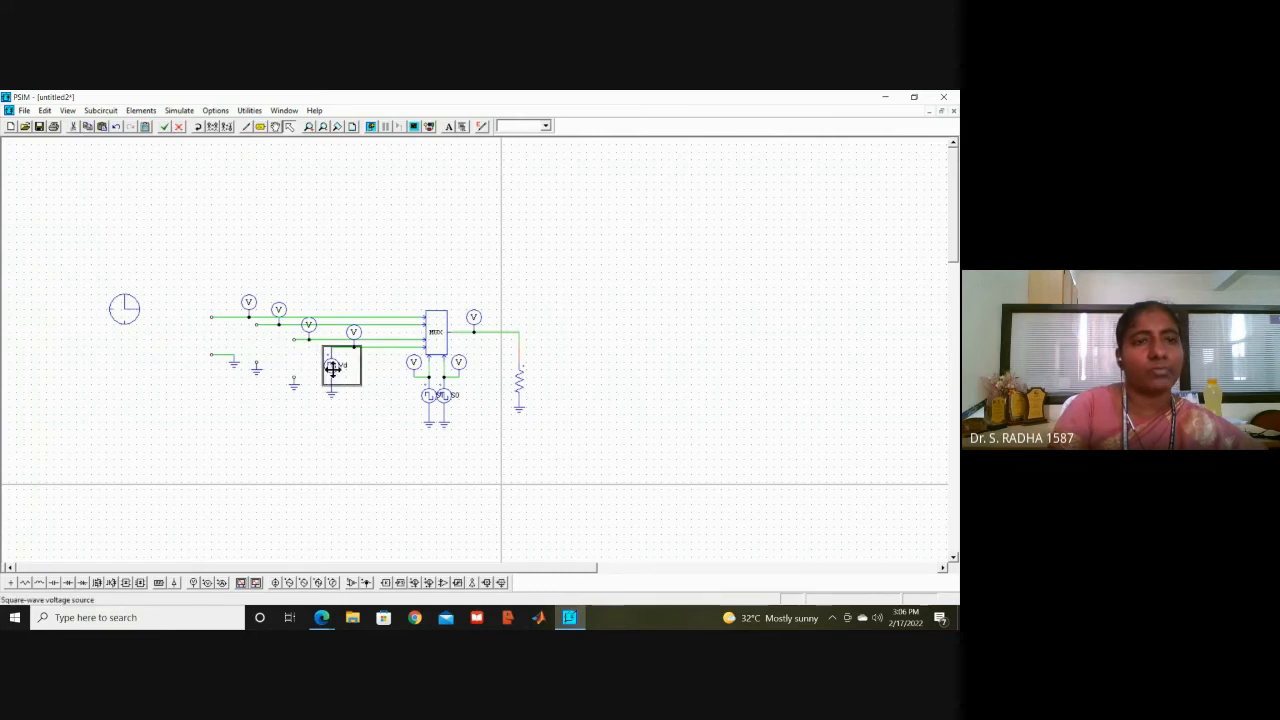
left_click(74, 129)
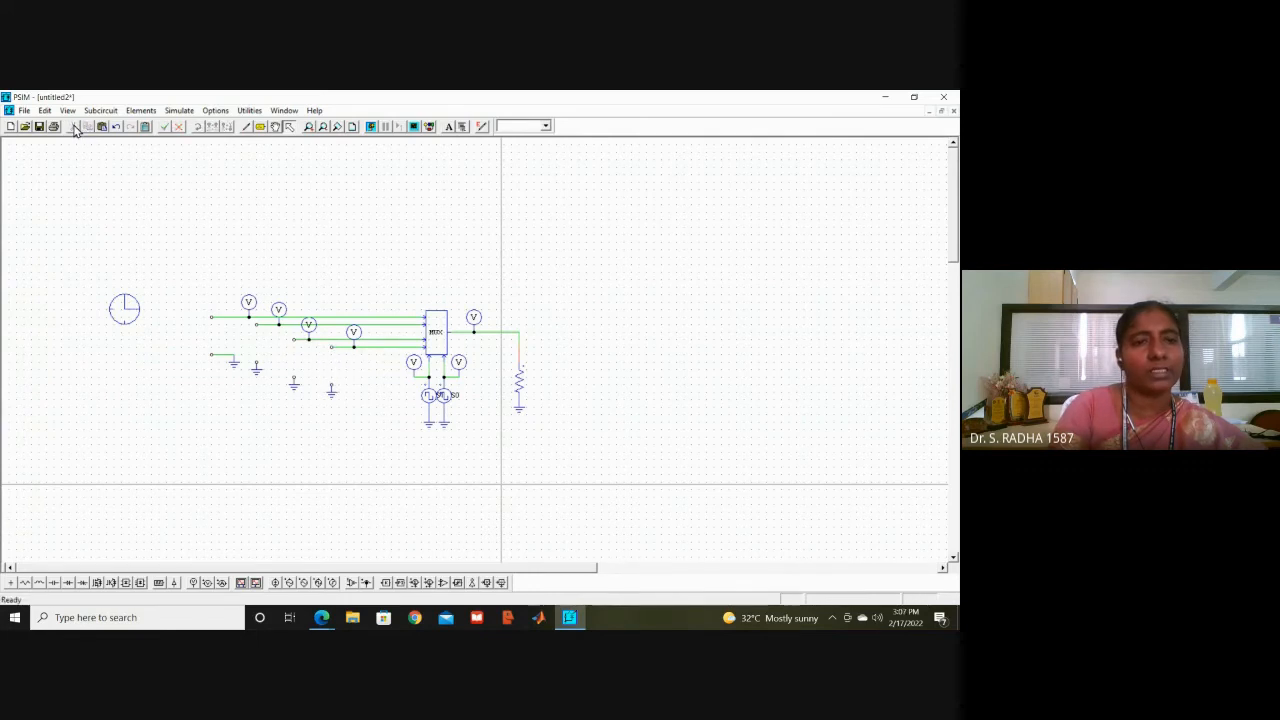
Step: Cut the four grounds left below the multiplexer's data inputs and the leftover wire stub beside the first ground
left_click(230, 357)
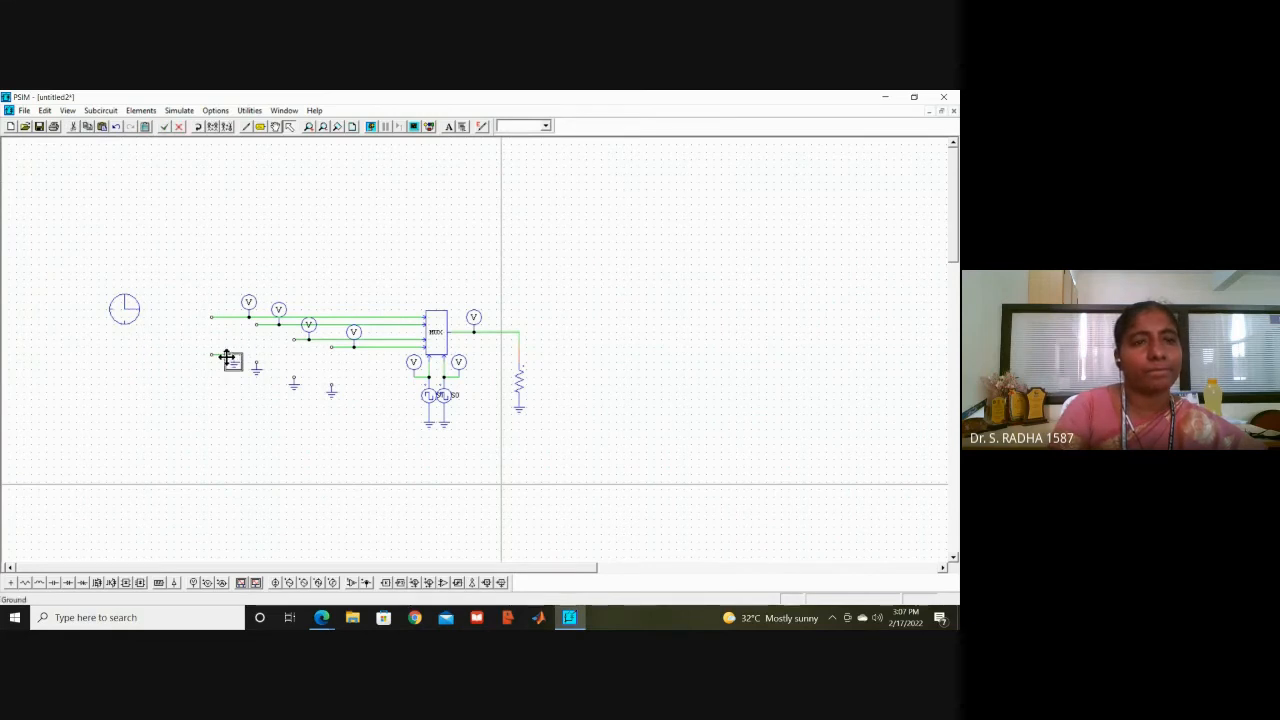
left_click(72, 127)
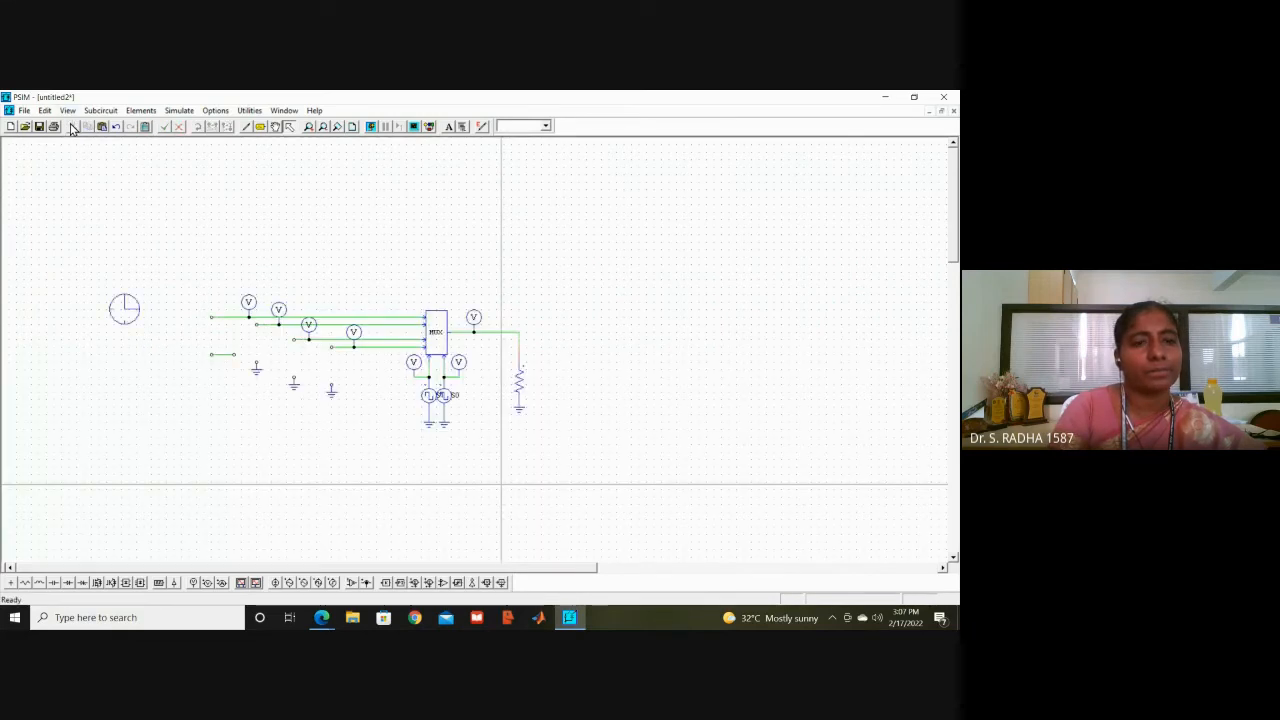
left_click(228, 357)
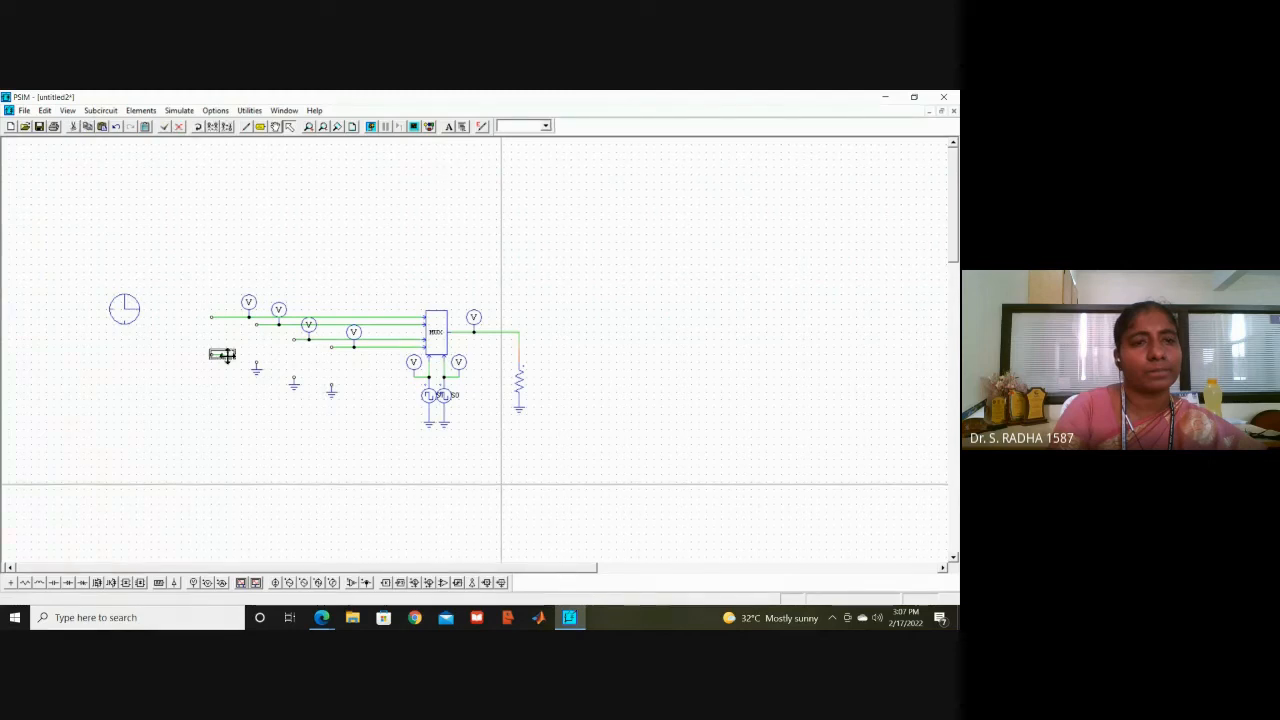
left_click(72, 127)
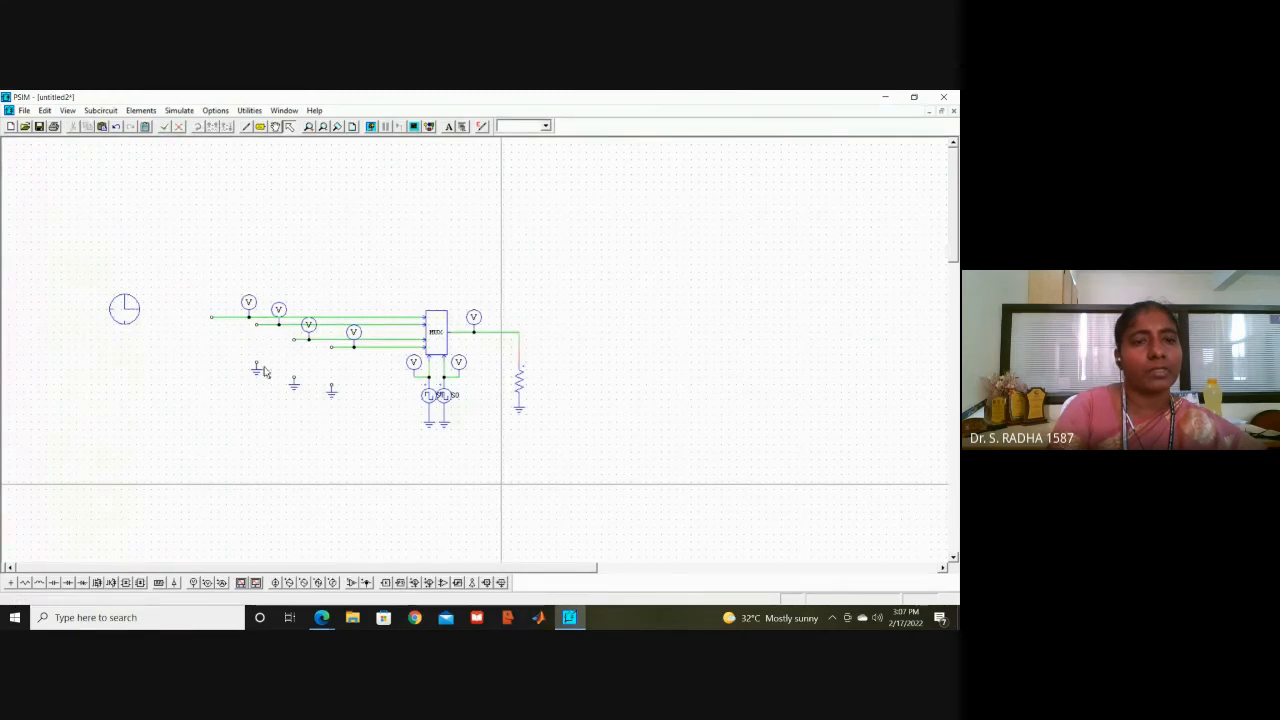
left_click(257, 370)
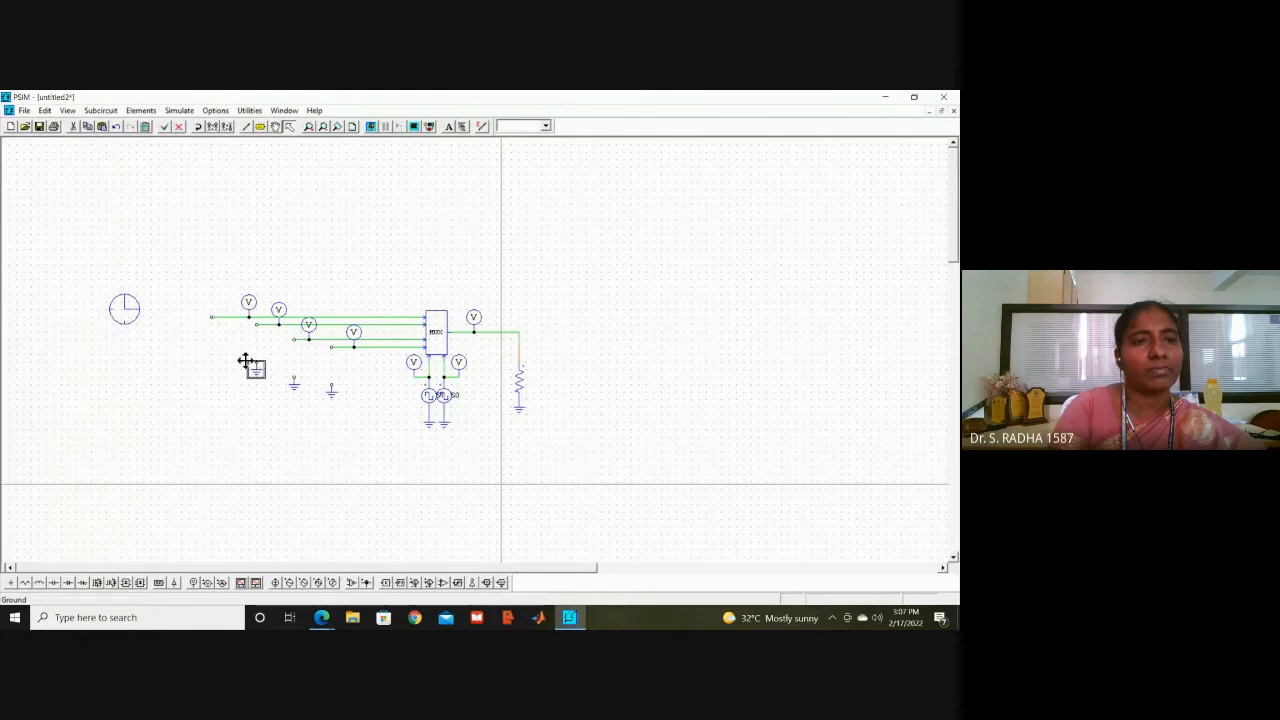
left_click(72, 127)
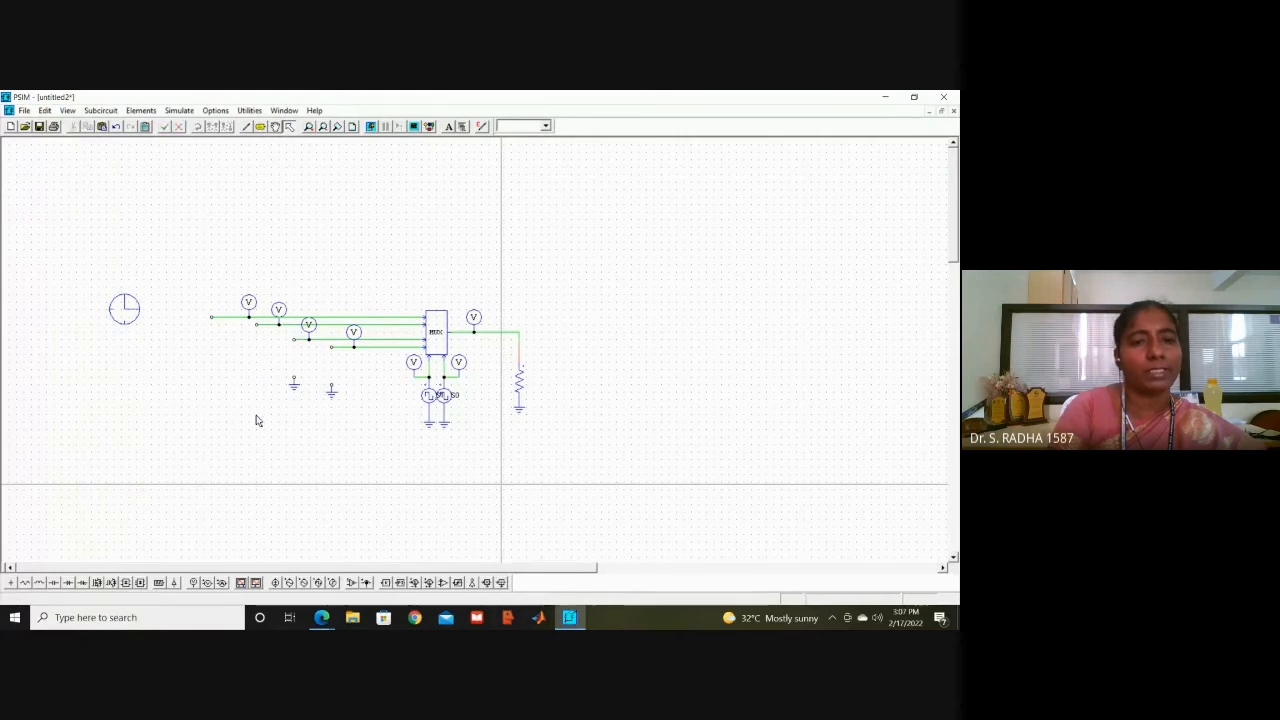
left_click(293, 389)
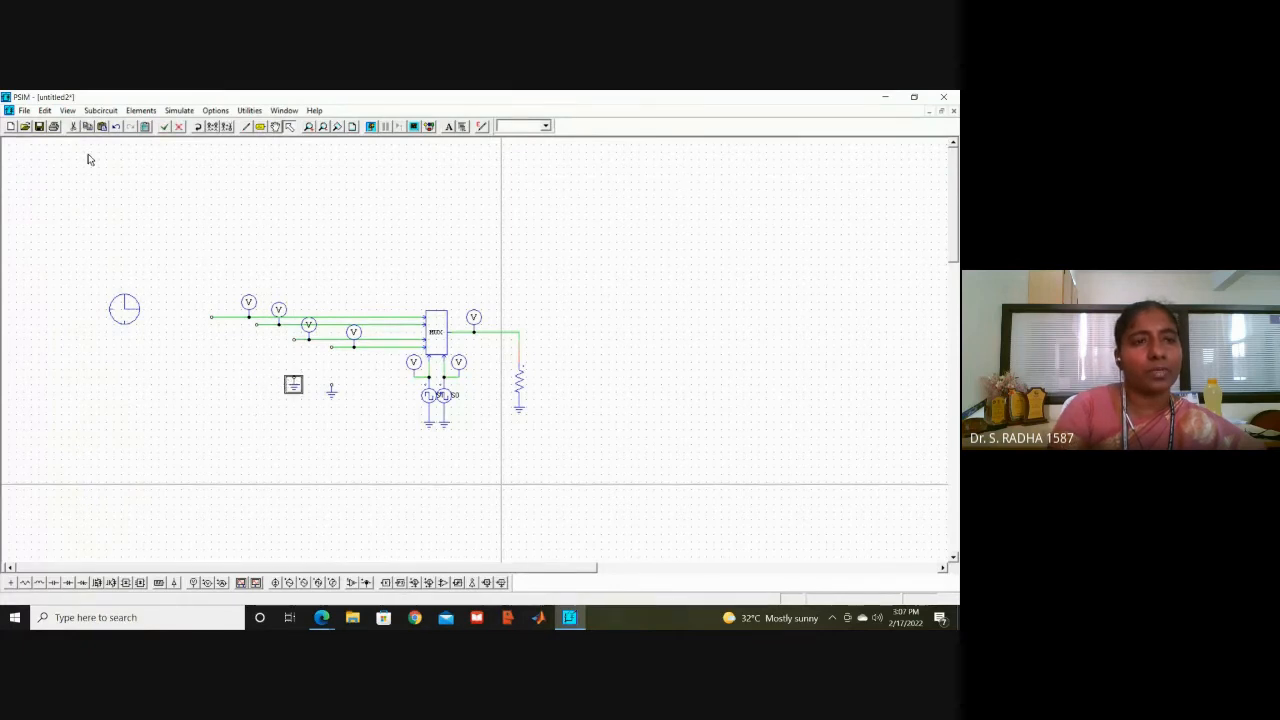
left_click(72, 127)
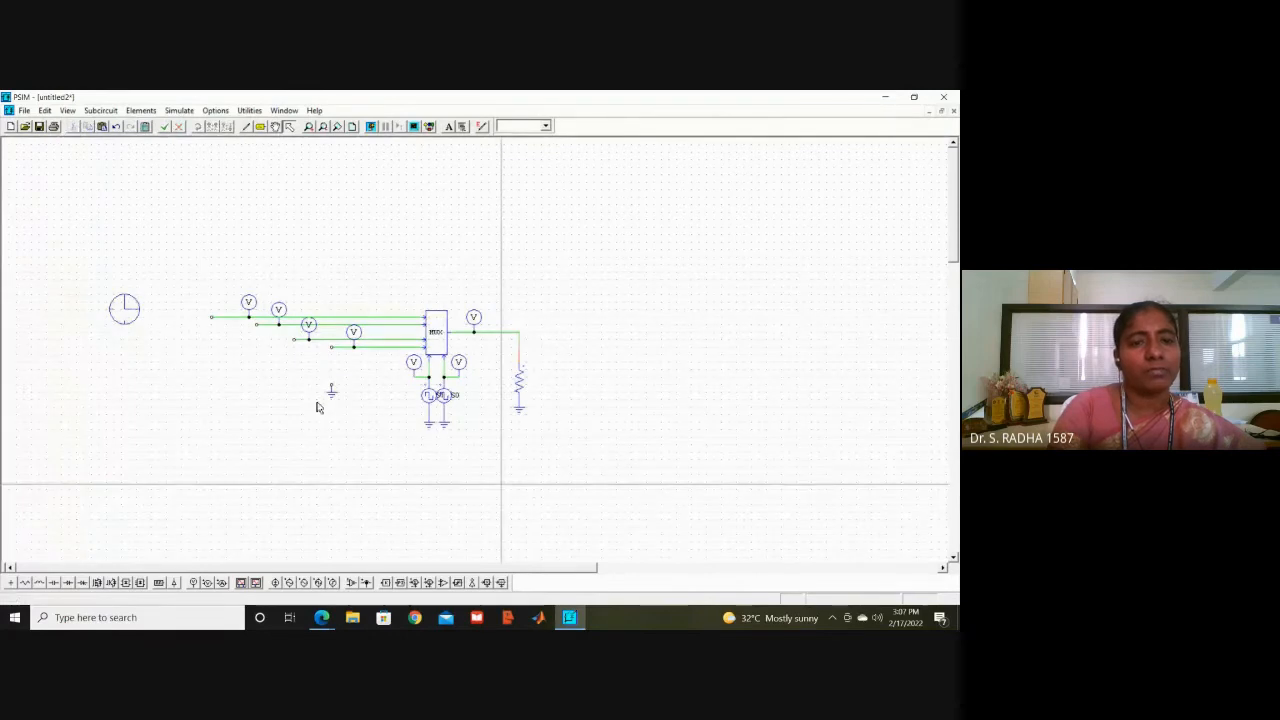
left_click(332, 392)
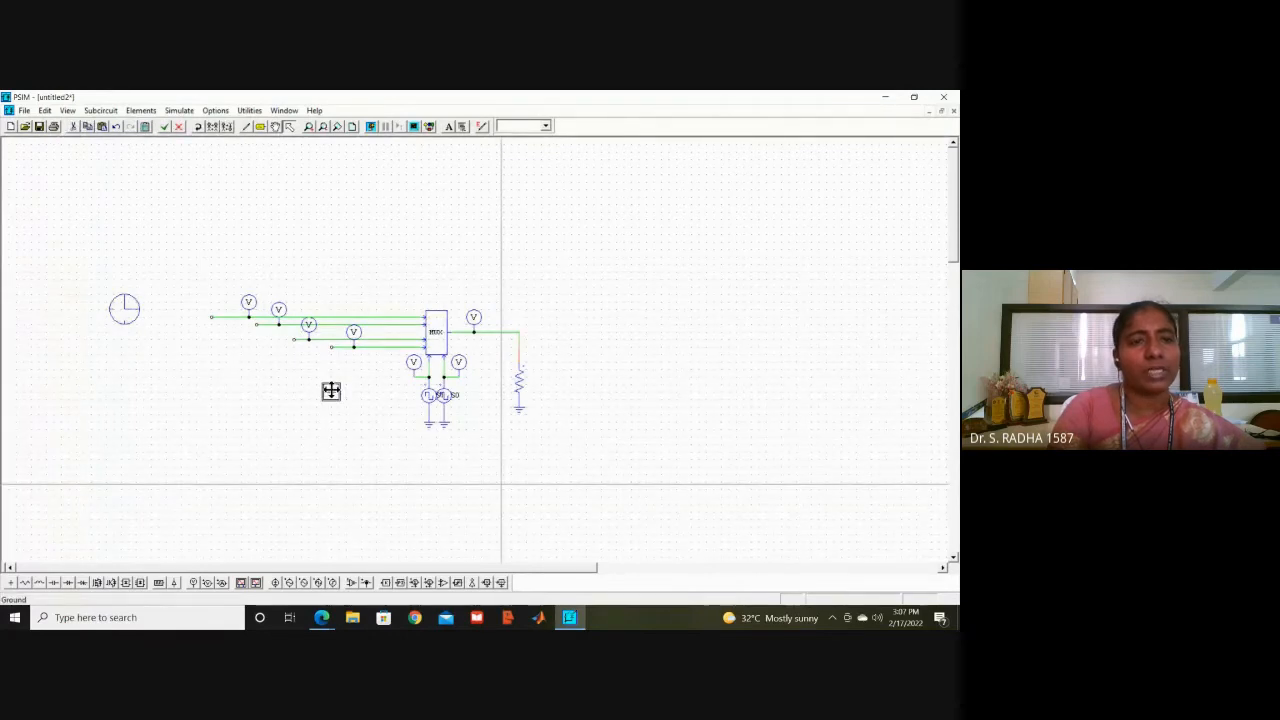
left_click(72, 127)
Step: Cut the four voltage probes from the multiplexer's data input wires
left_click(248, 302)
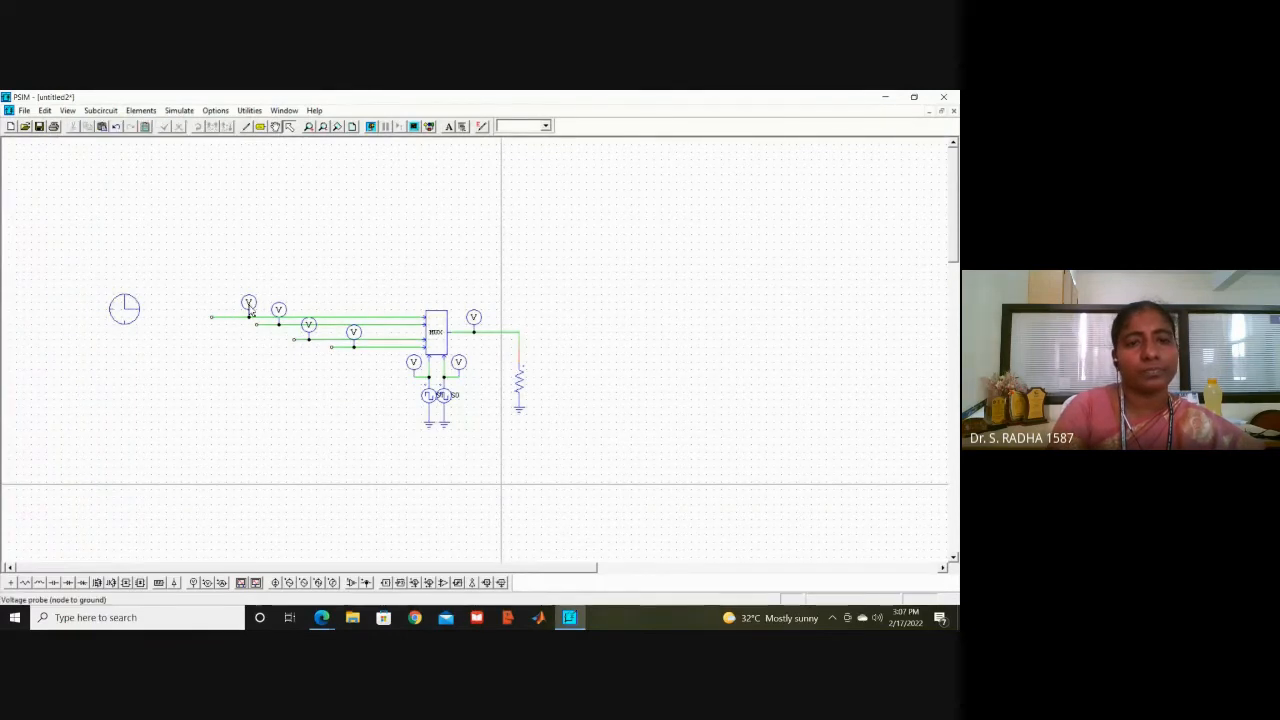
left_click(72, 127)
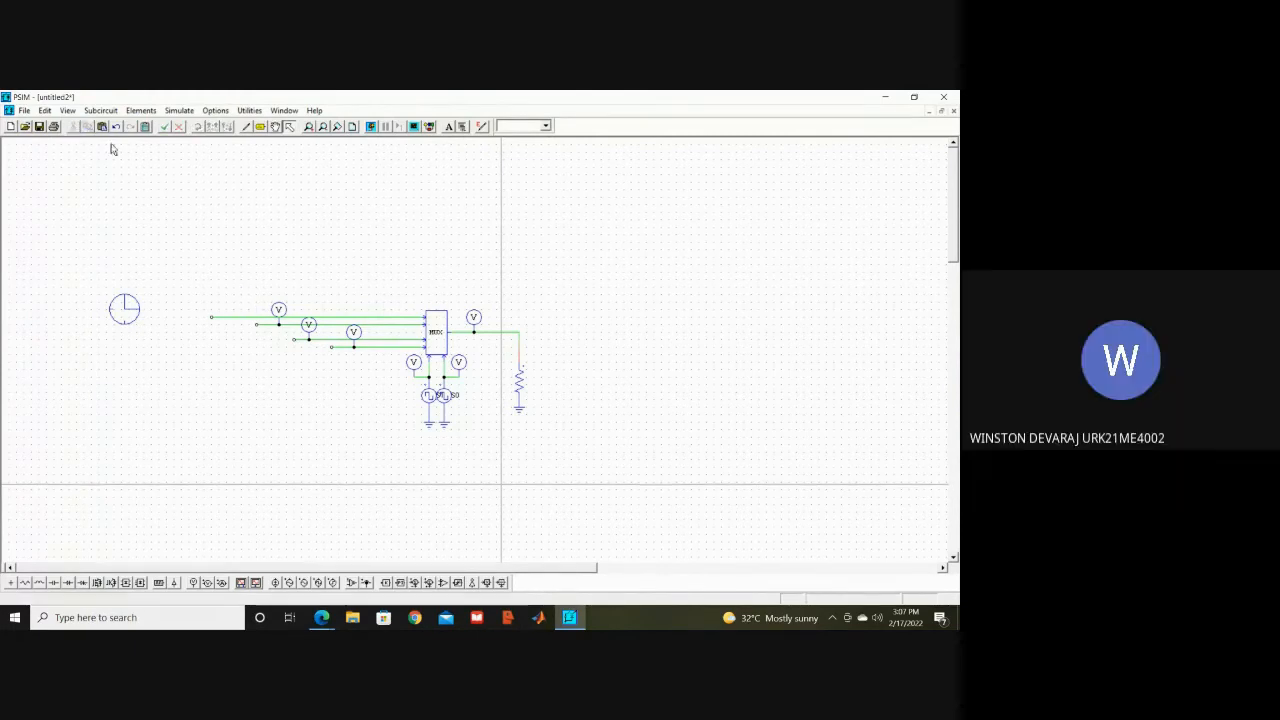
left_click(278, 310)
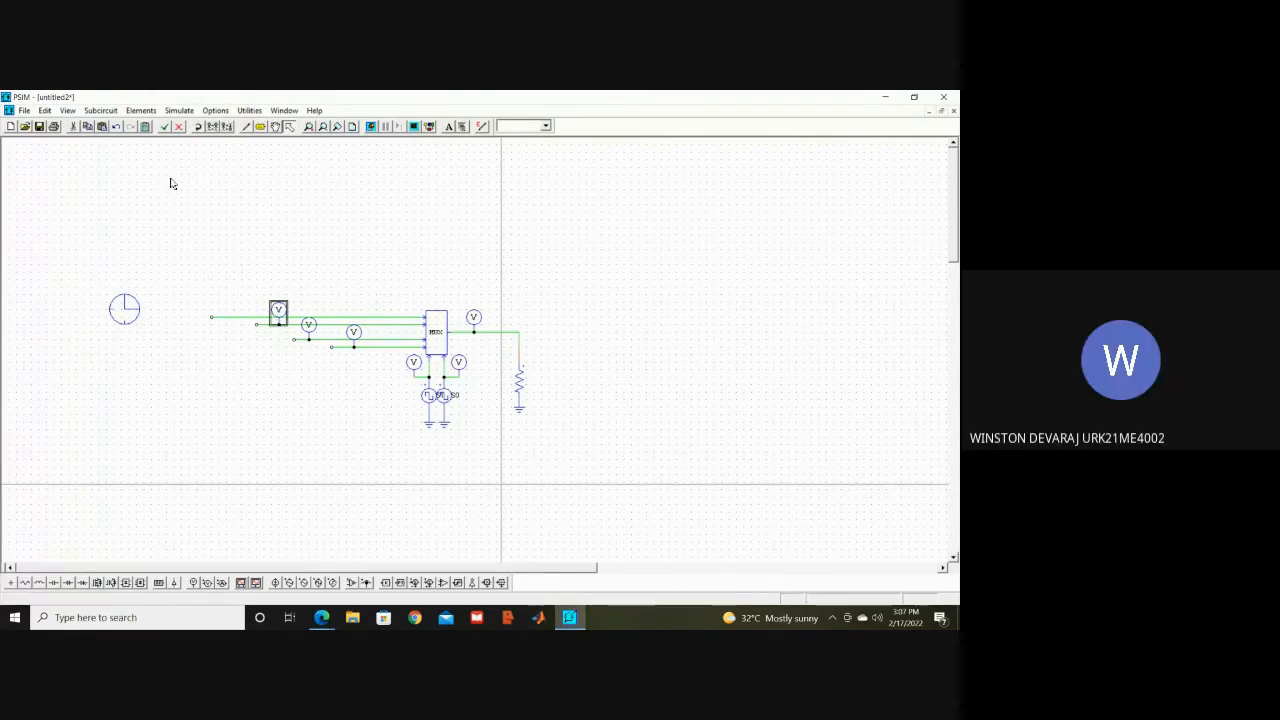
left_click(73, 127)
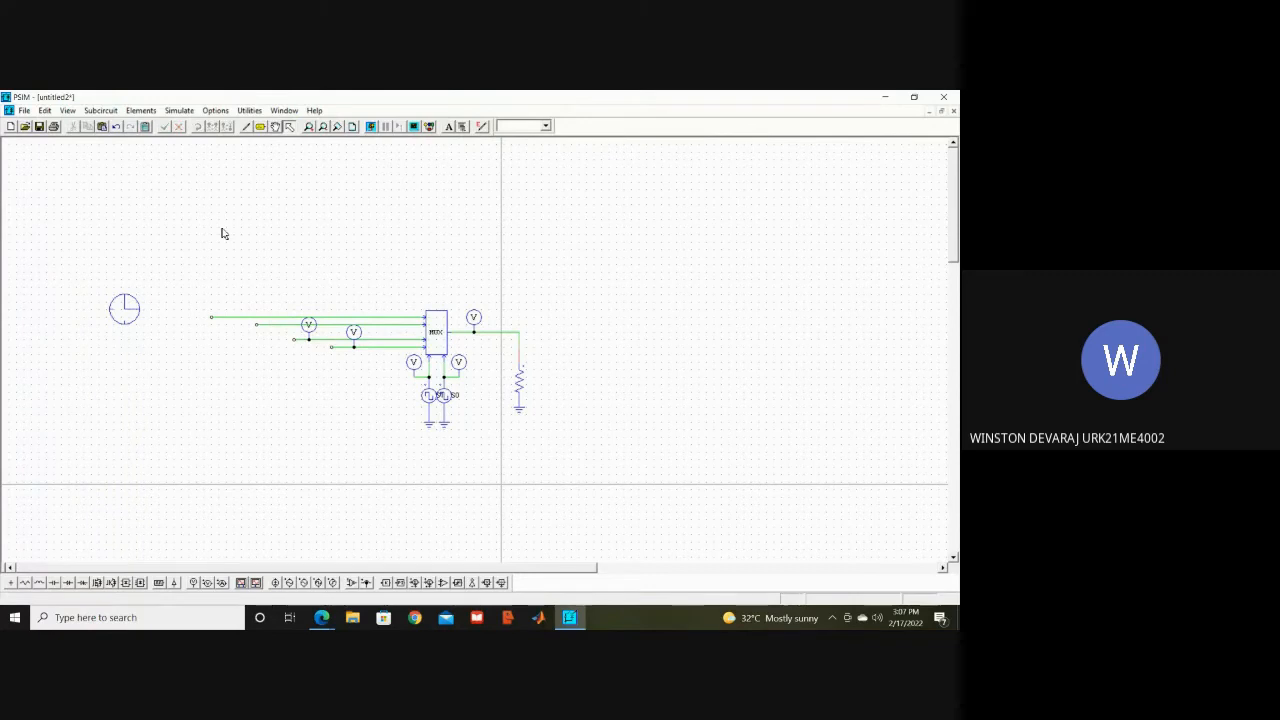
left_click(306, 332)
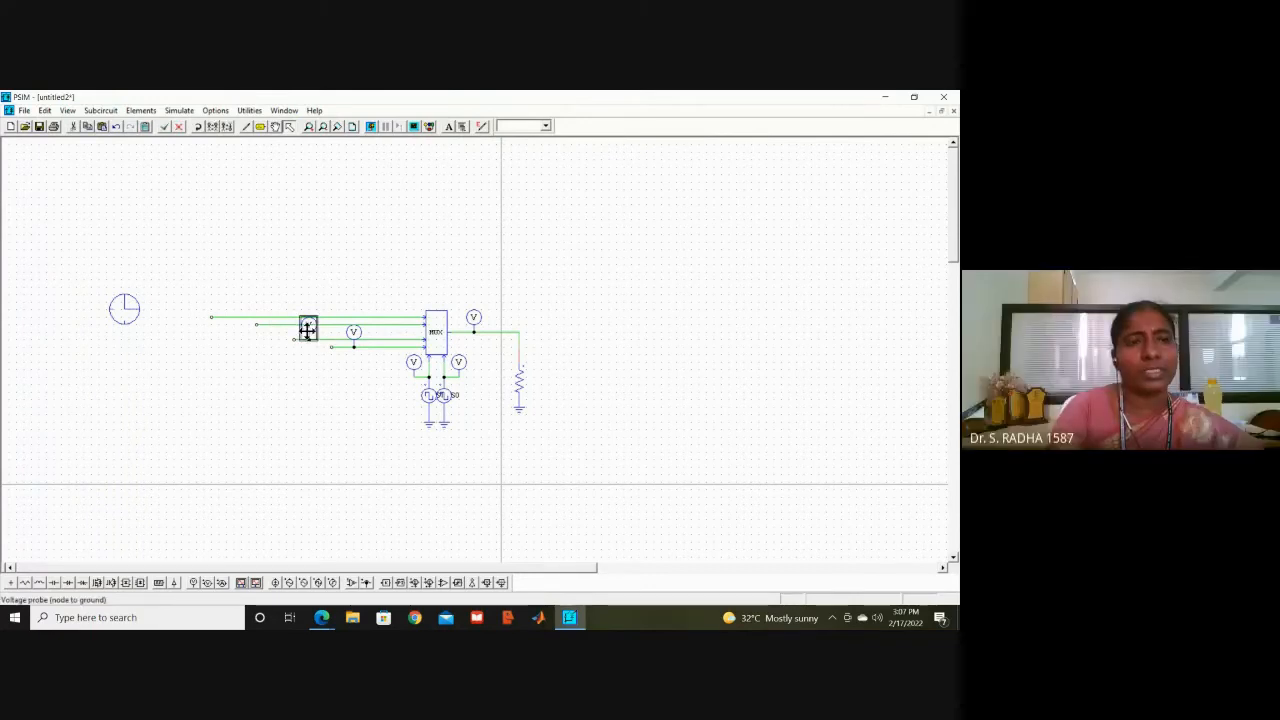
left_click(73, 127)
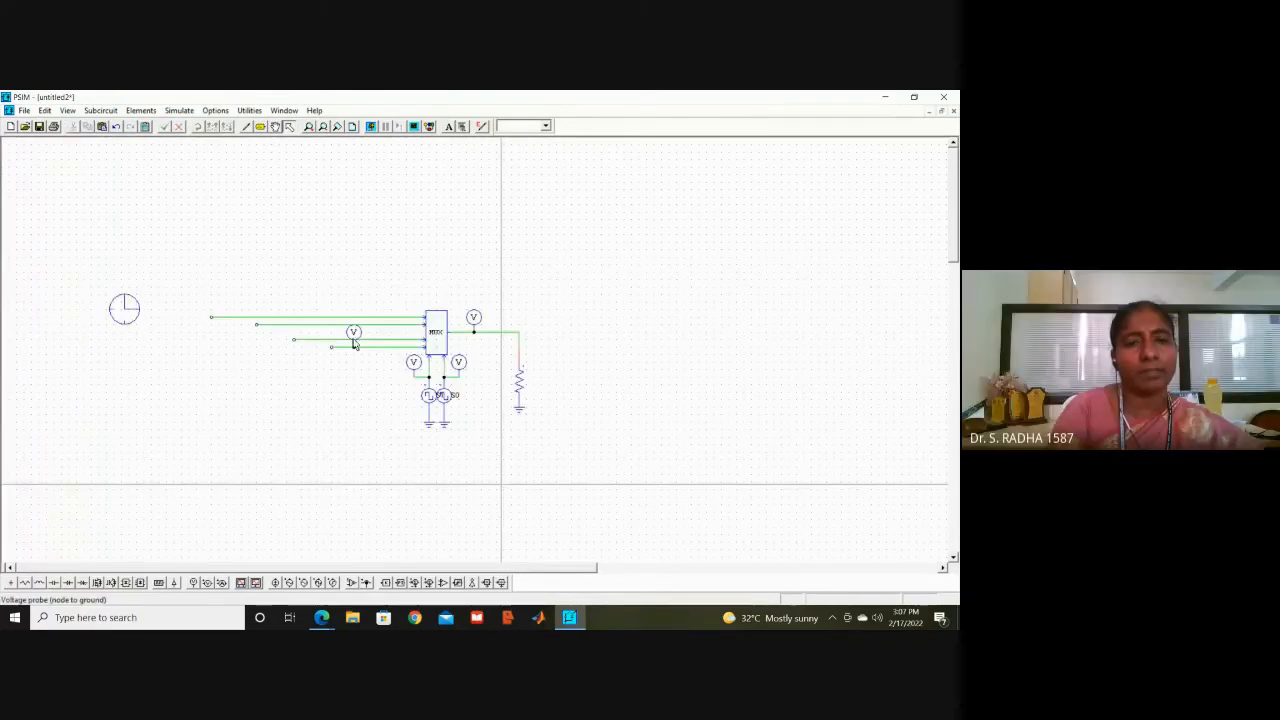
left_click(354, 335)
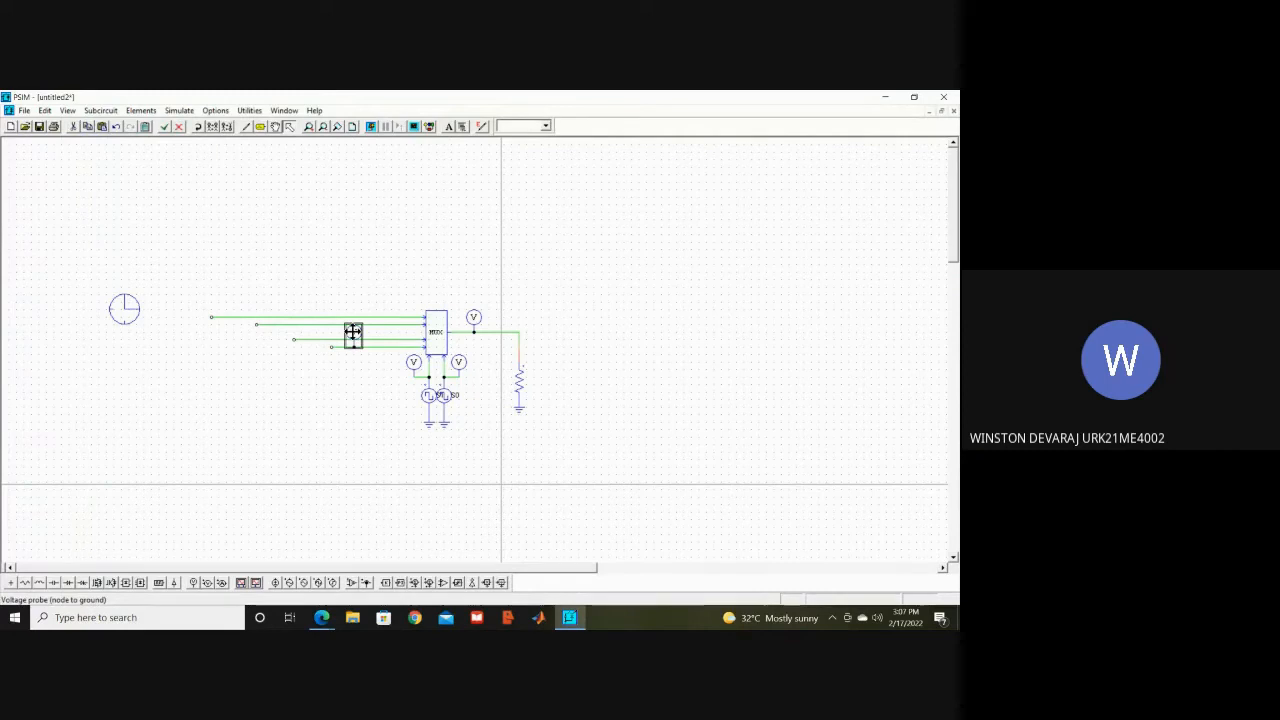
left_click(73, 127)
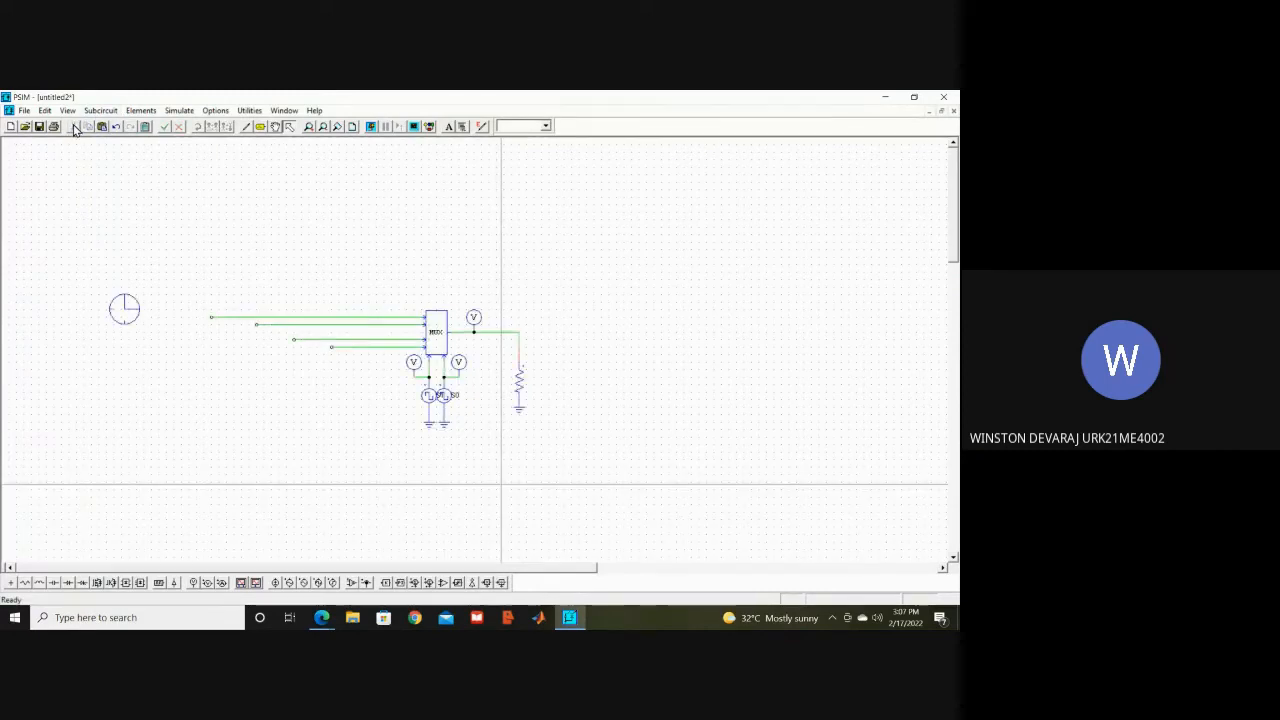
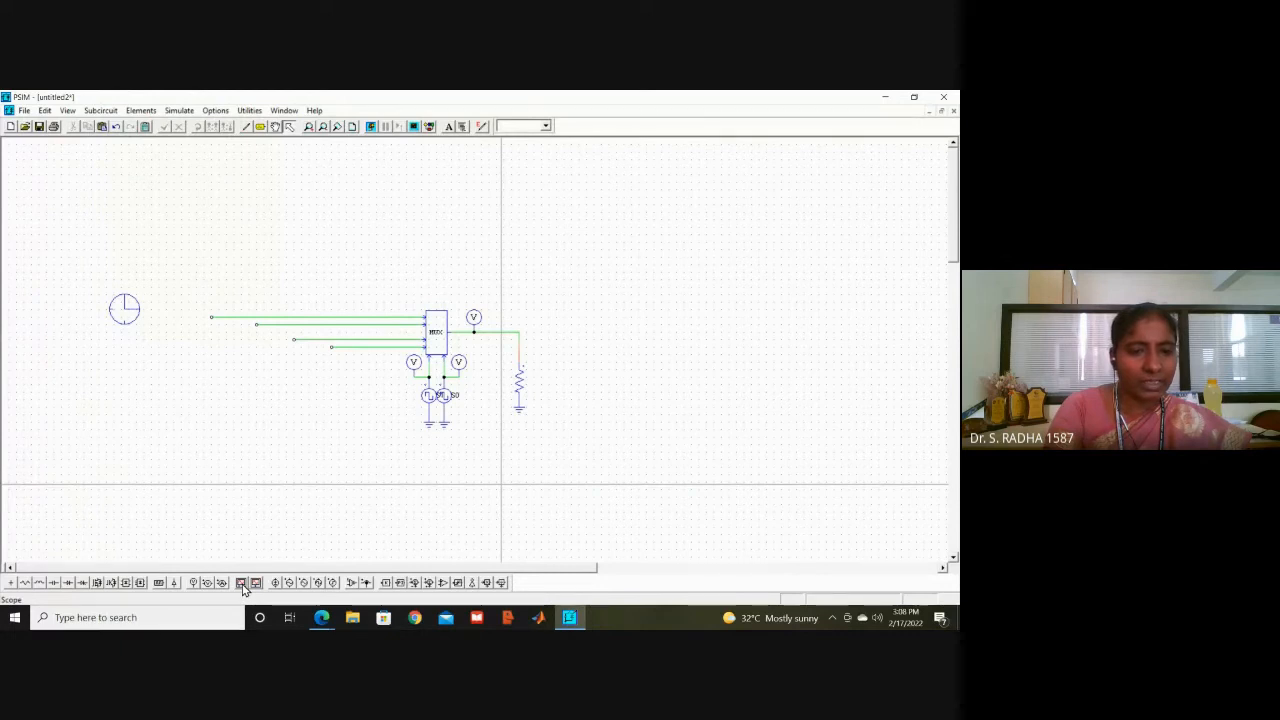
Step: Place four square-wave voltage sources with their upper terminals on the open ends of the multiplexer's data input wires
left_click(317, 583)
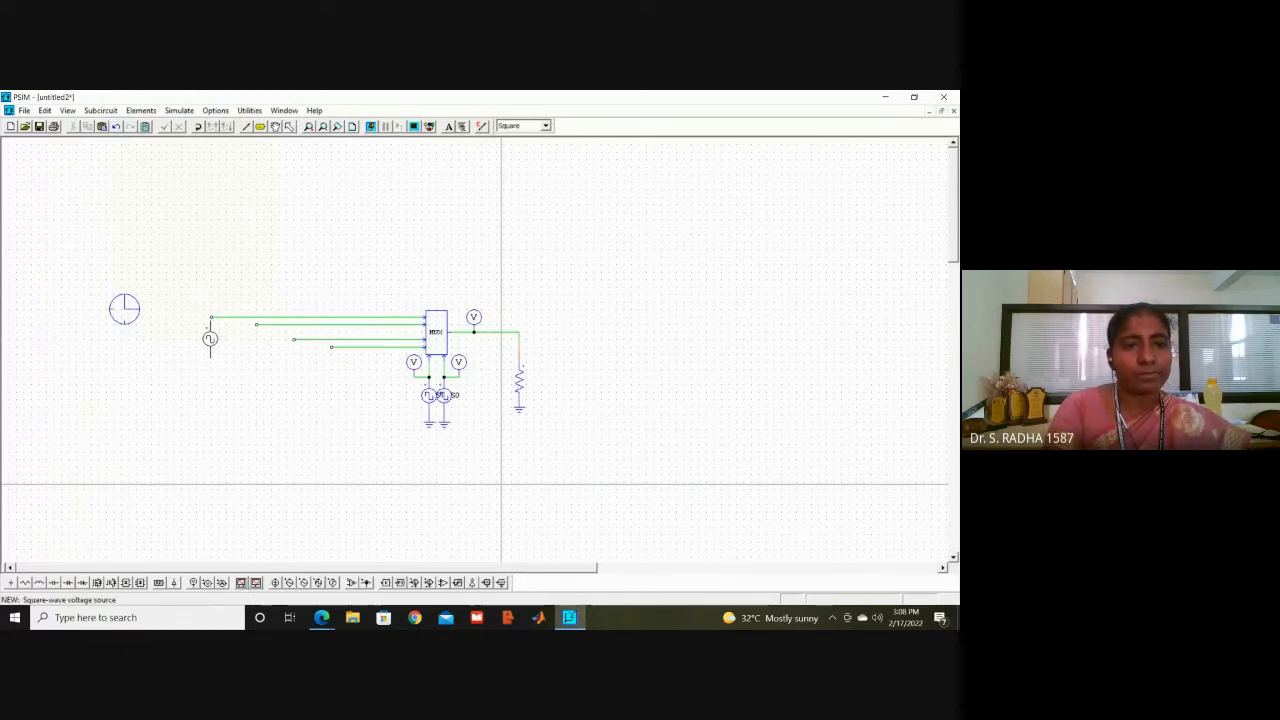
left_click(210, 337)
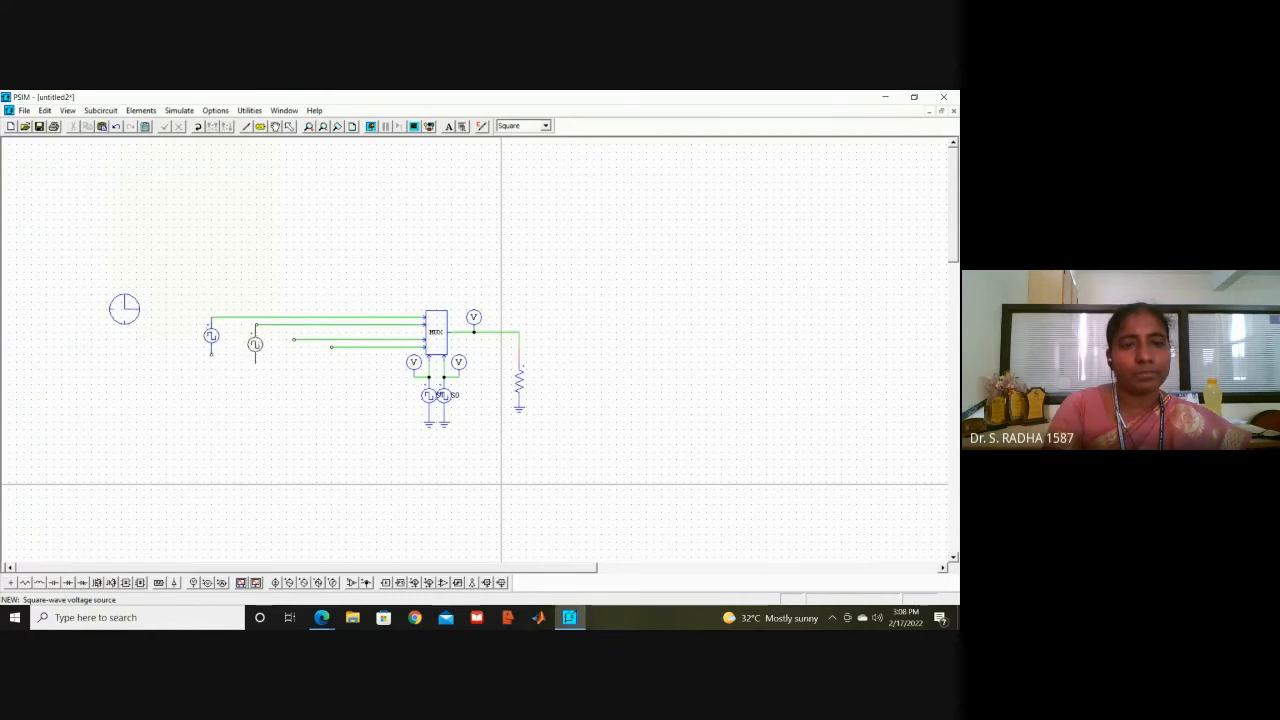
left_click(256, 343)
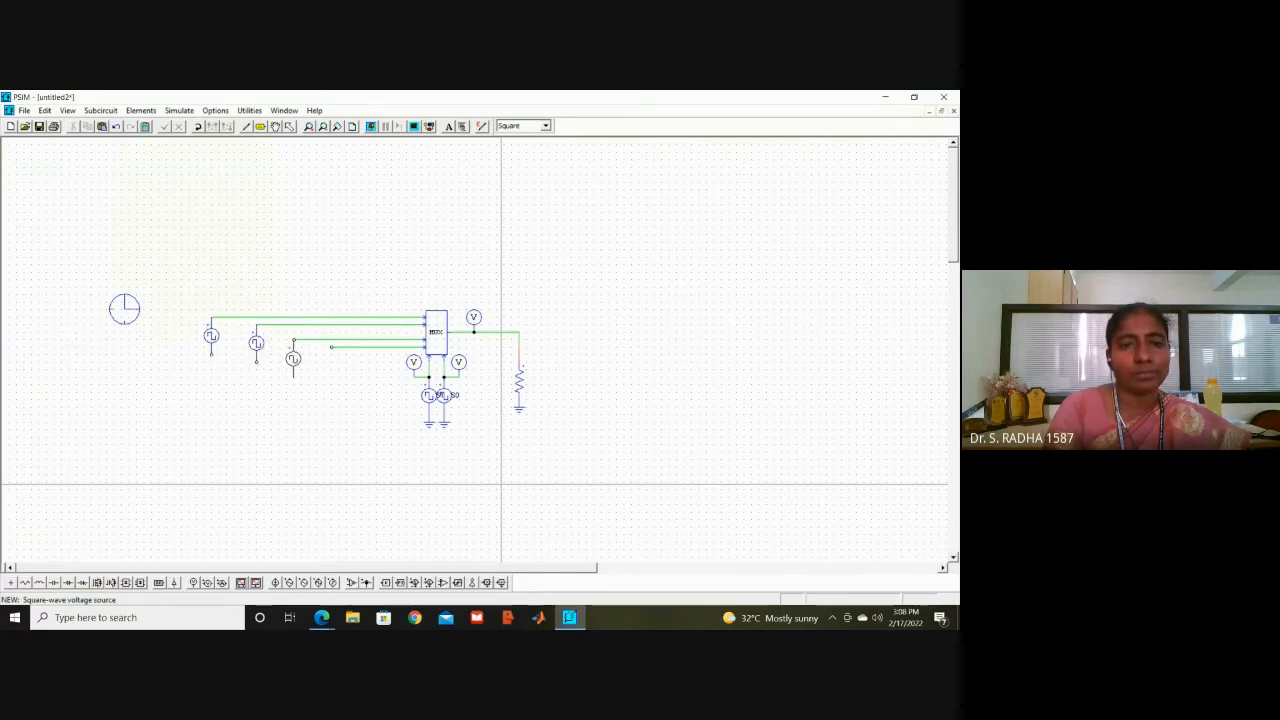
left_click(293, 357)
left_click(331, 366)
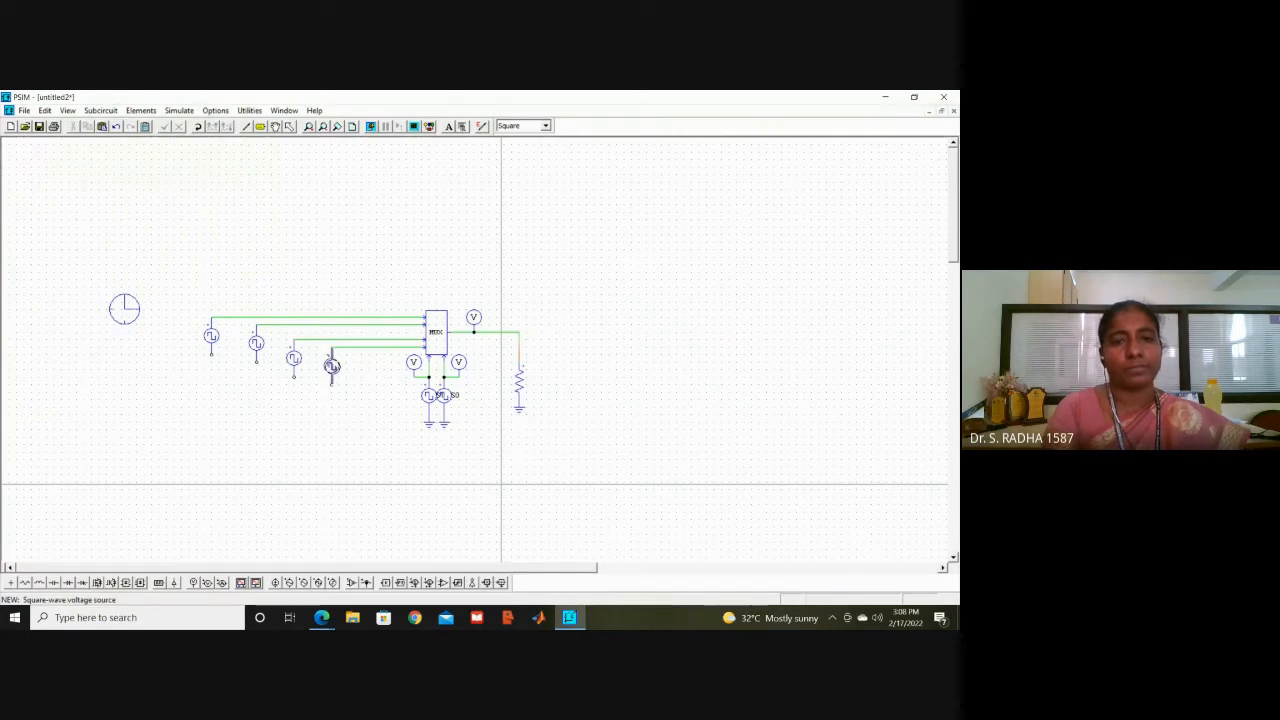
key("Escape")
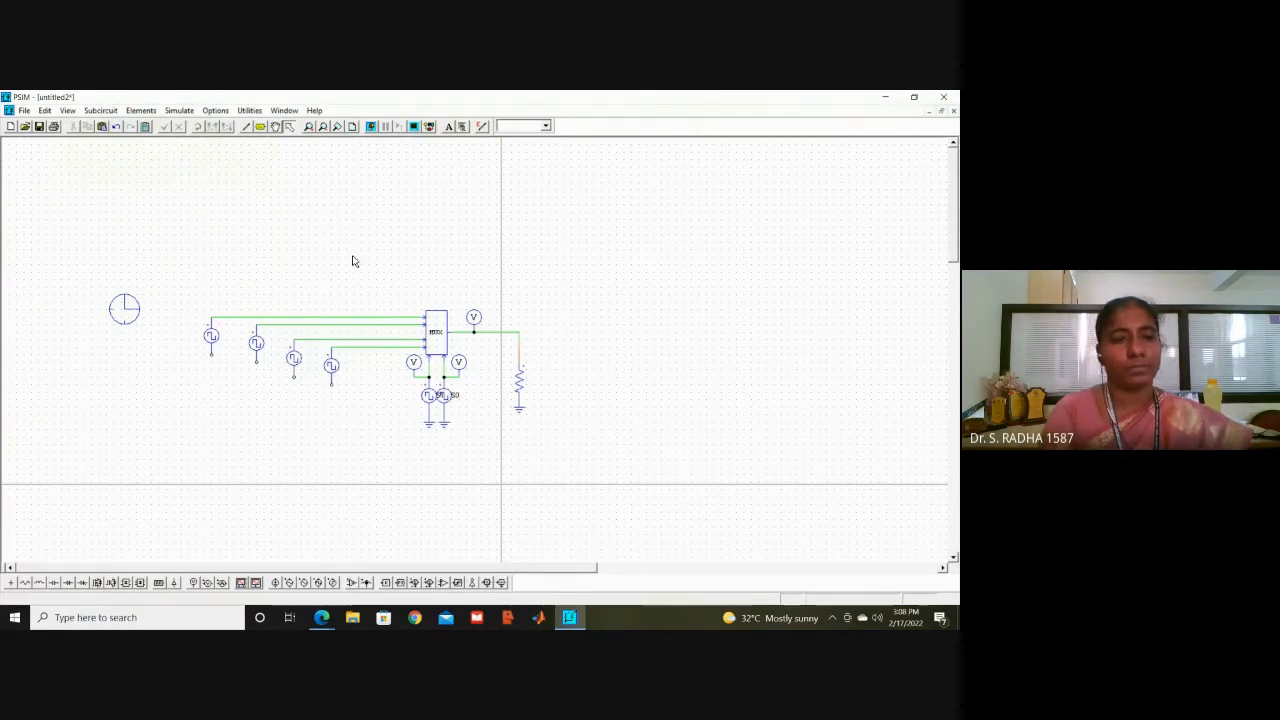
Step: Place a ground on the lower terminal of each of the four new square-wave sources
left_click(12, 584)
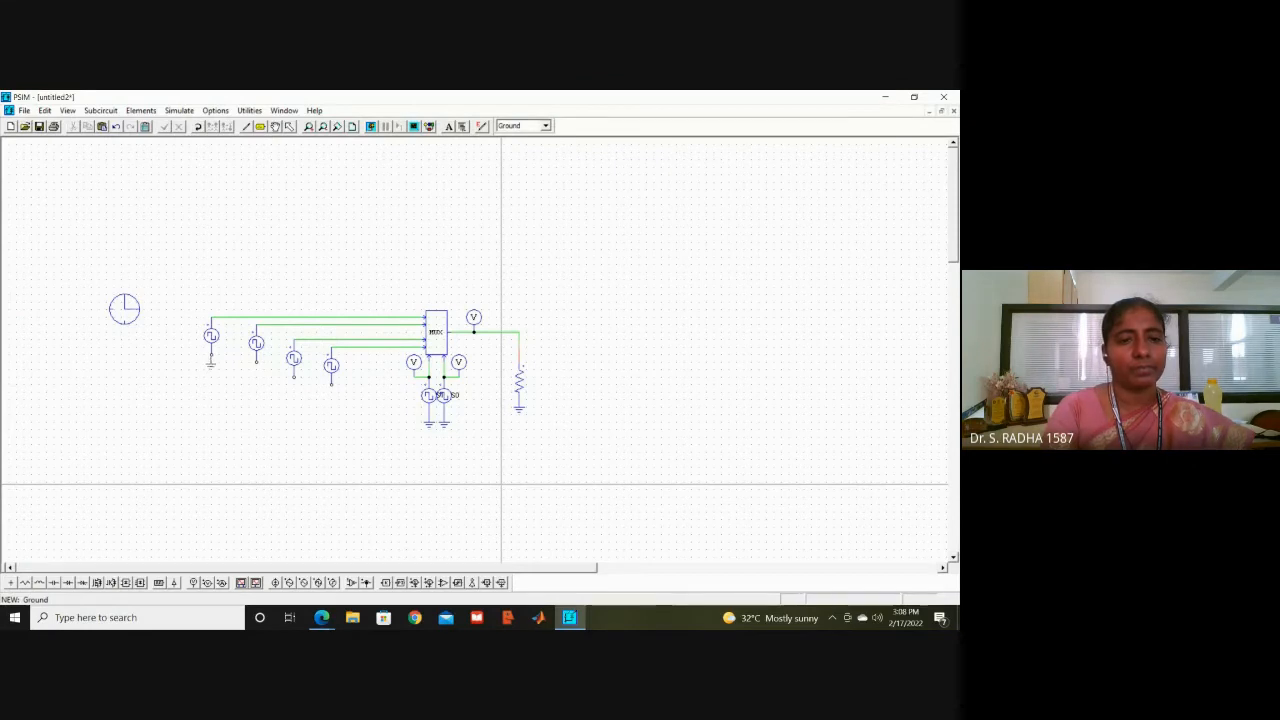
left_click(211, 358)
left_click(256, 370)
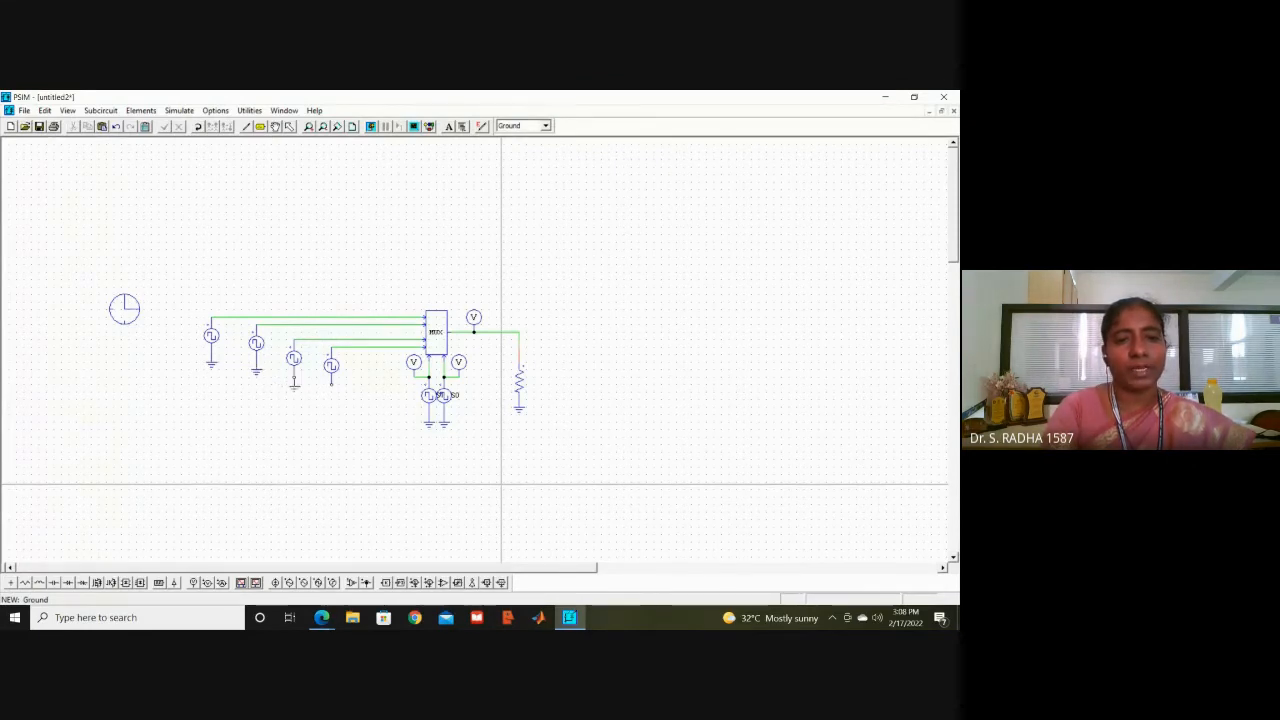
left_click(294, 377)
left_click(332, 389)
key("Escape")
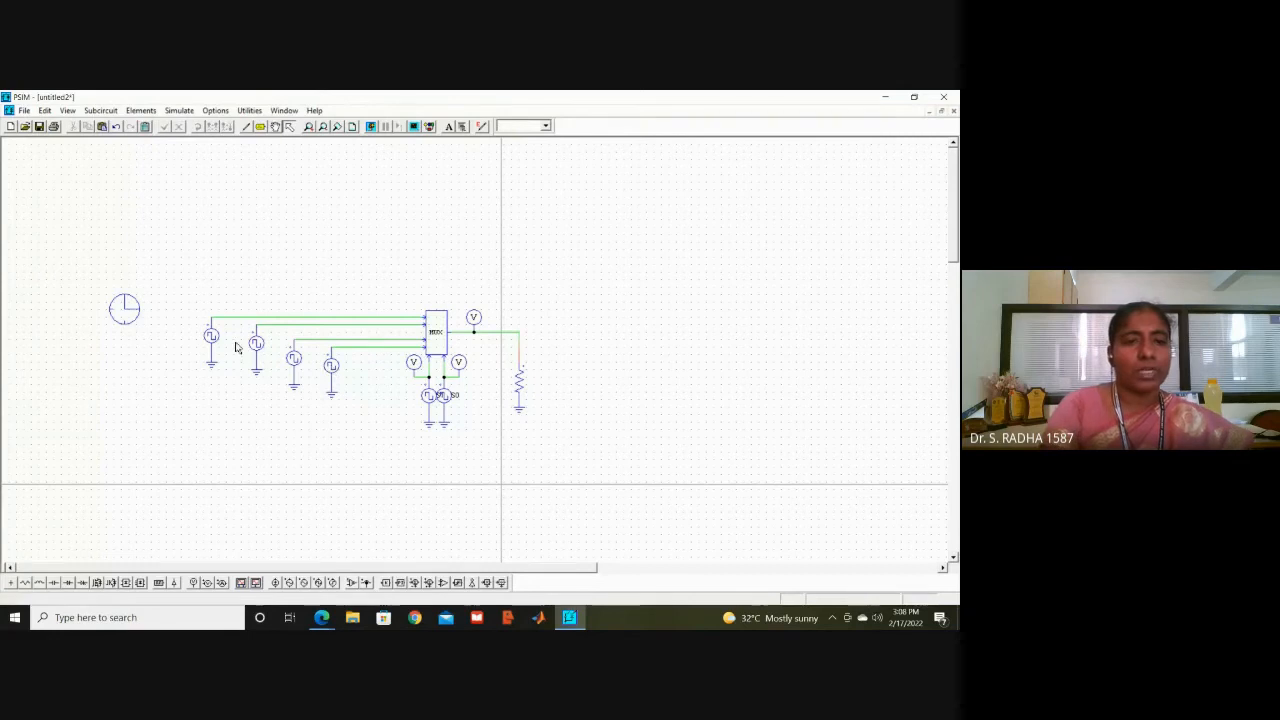
Step: Check the first data source's parameters, then name the second source Vb, display its name and set its duty cycle to 0.25
double_click(211, 337)
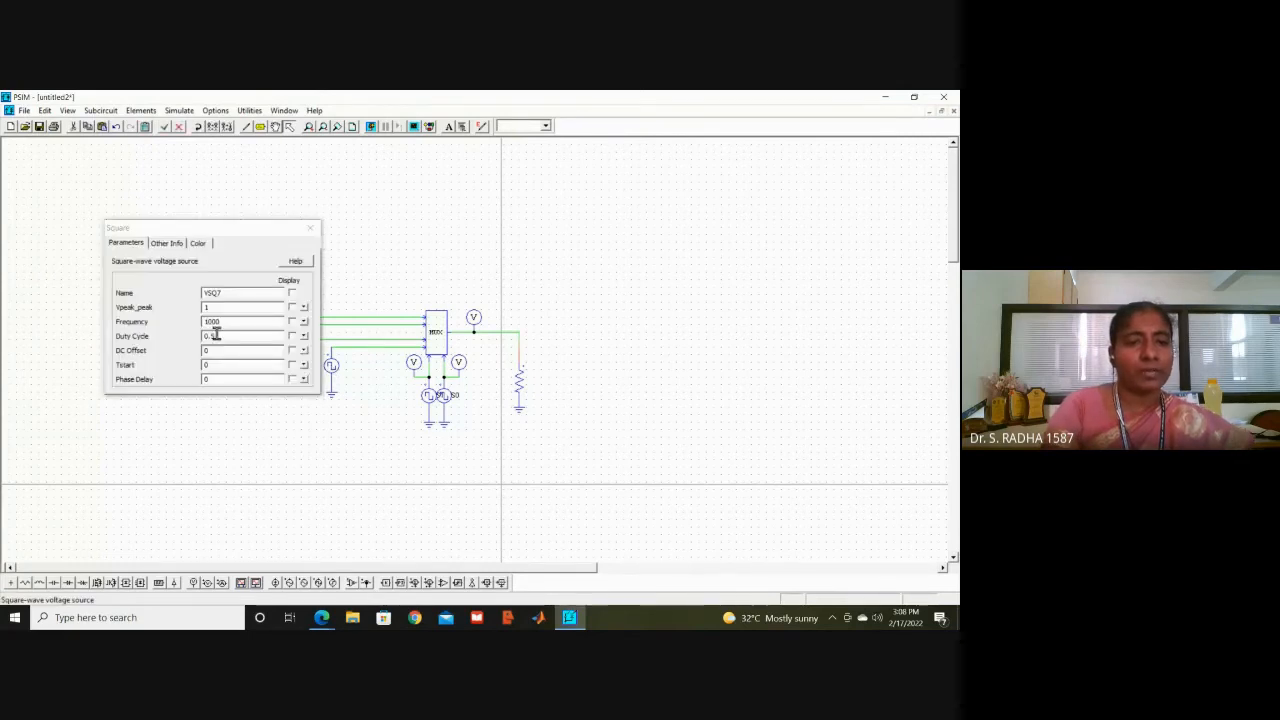
left_click(312, 228)
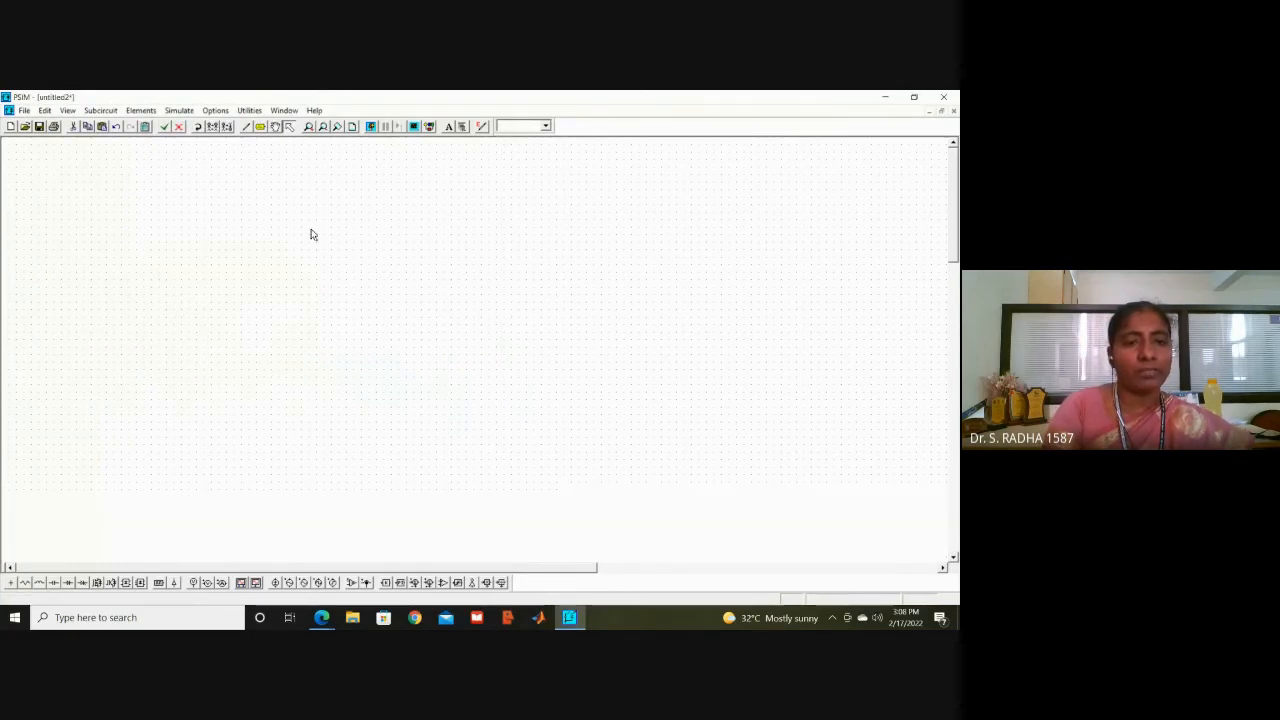
double_click(255, 347)
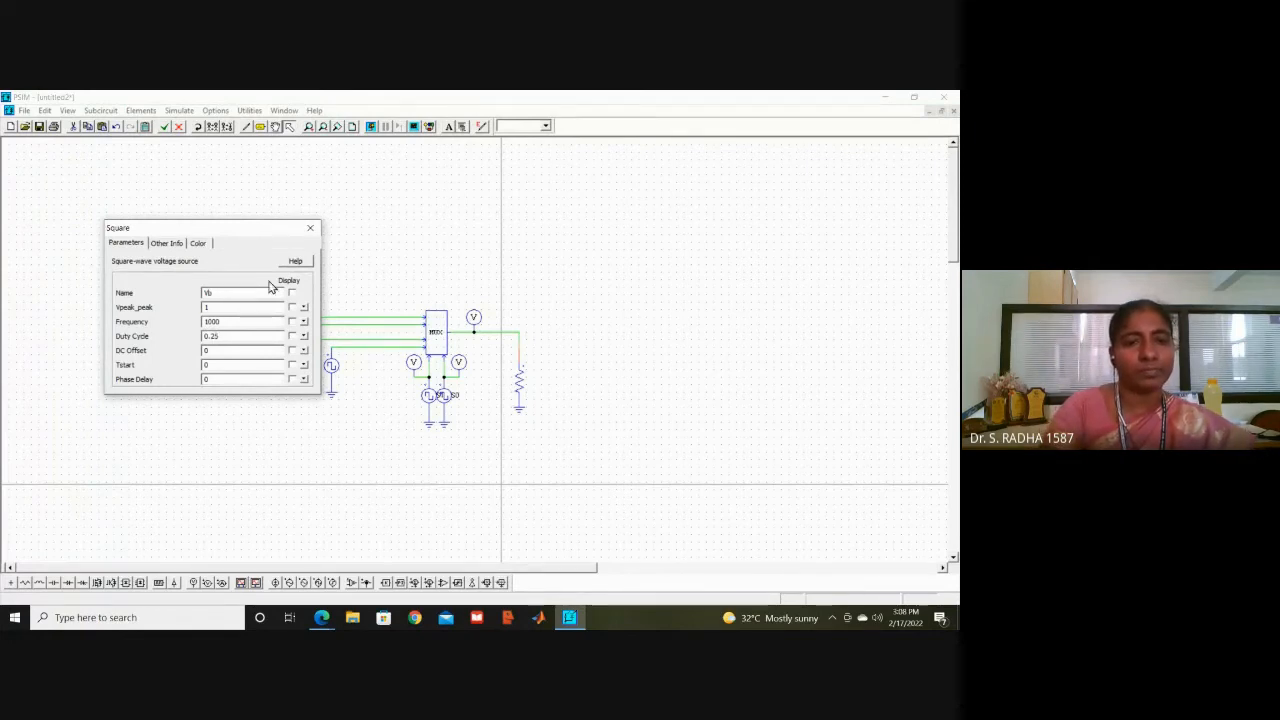
left_click(310, 228)
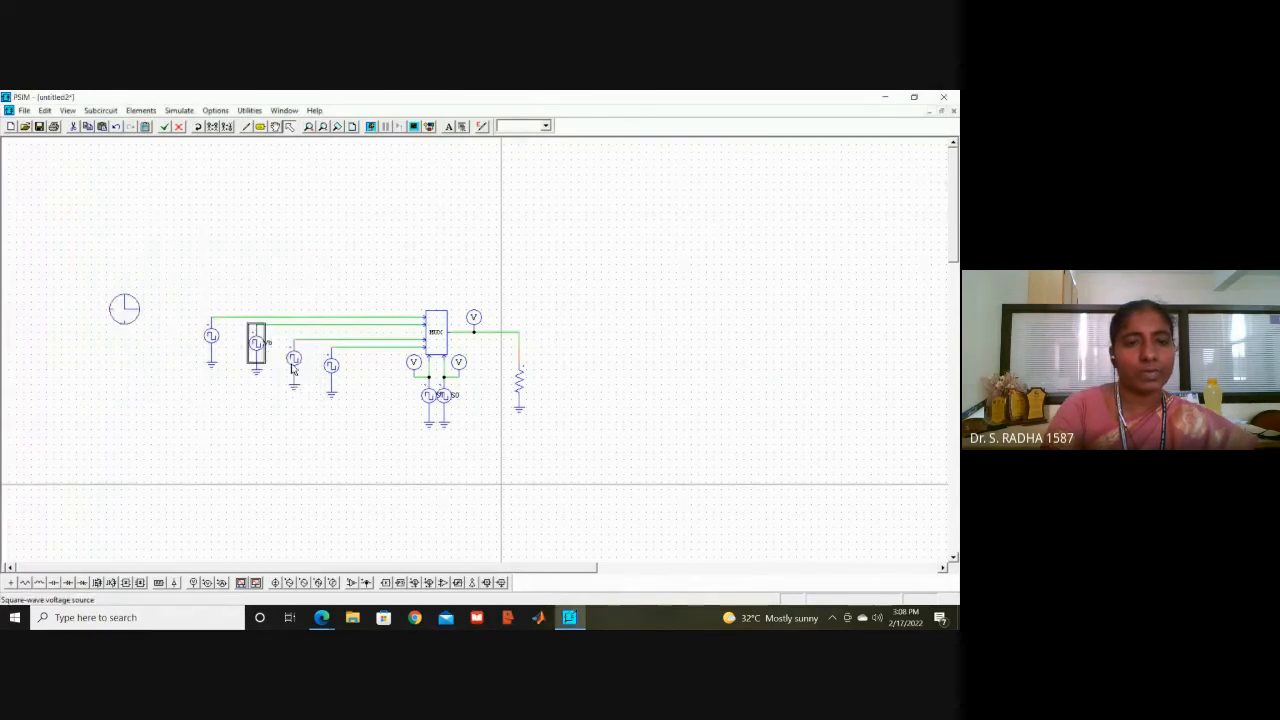
Step: Set the third data source's duty cycle to 0.125, name it Vc and display its name
double_click(294, 362)
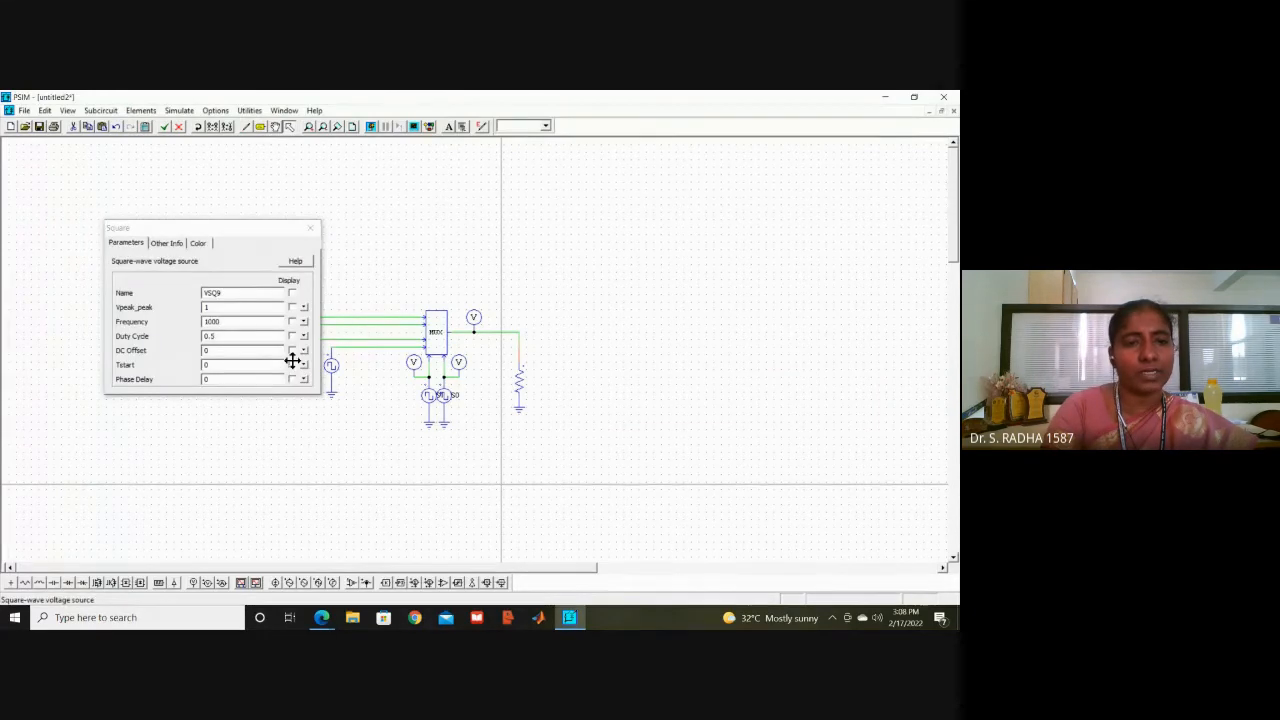
left_click(241, 335)
key("BackSpace")
type("12")
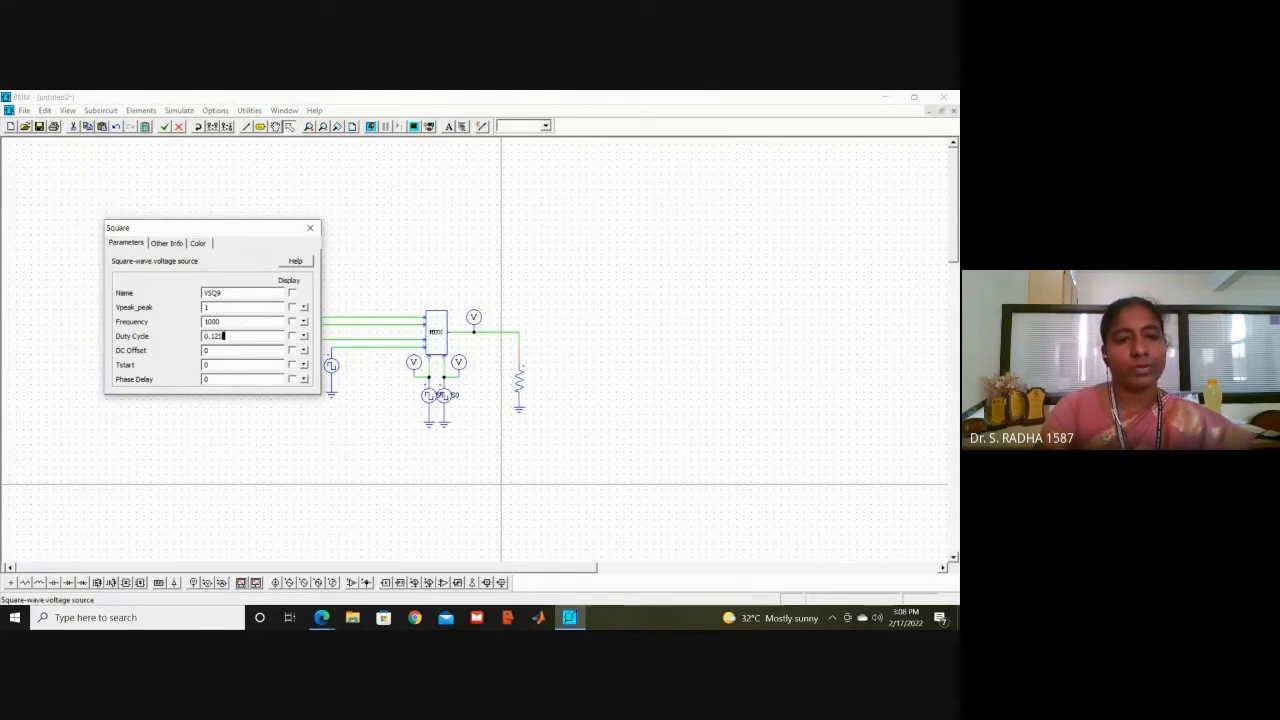
type("5")
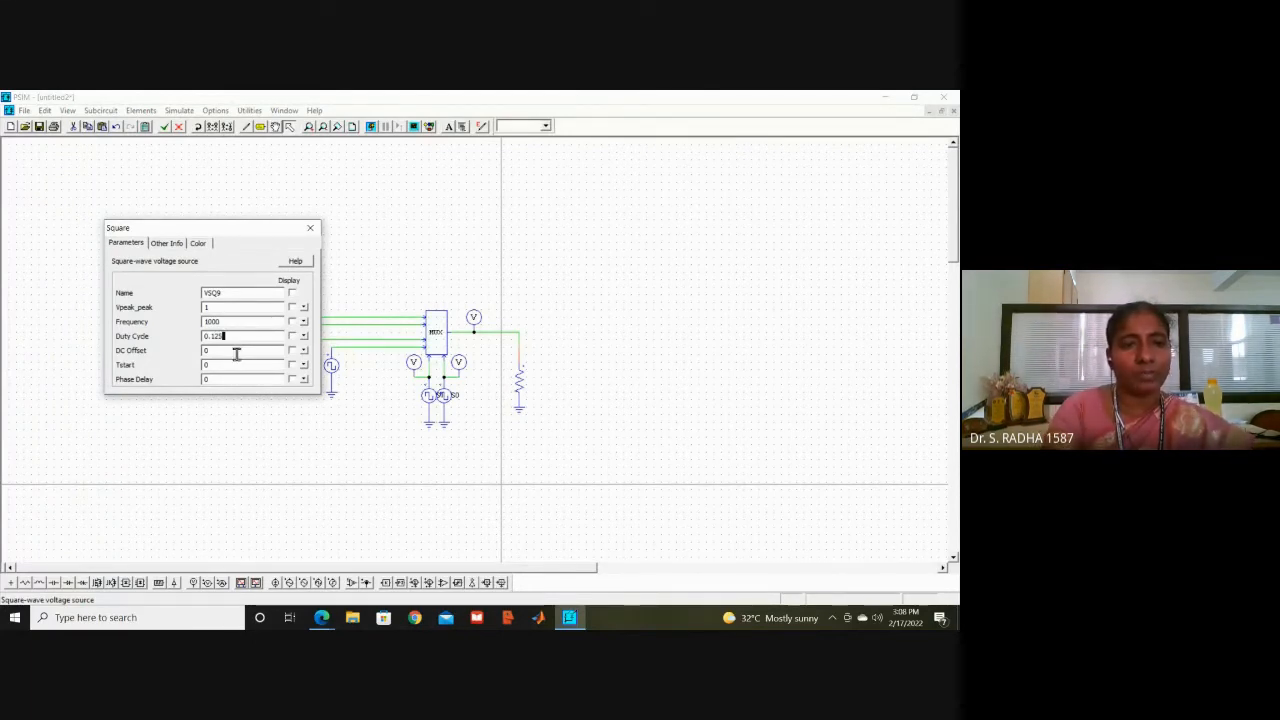
left_click(256, 291)
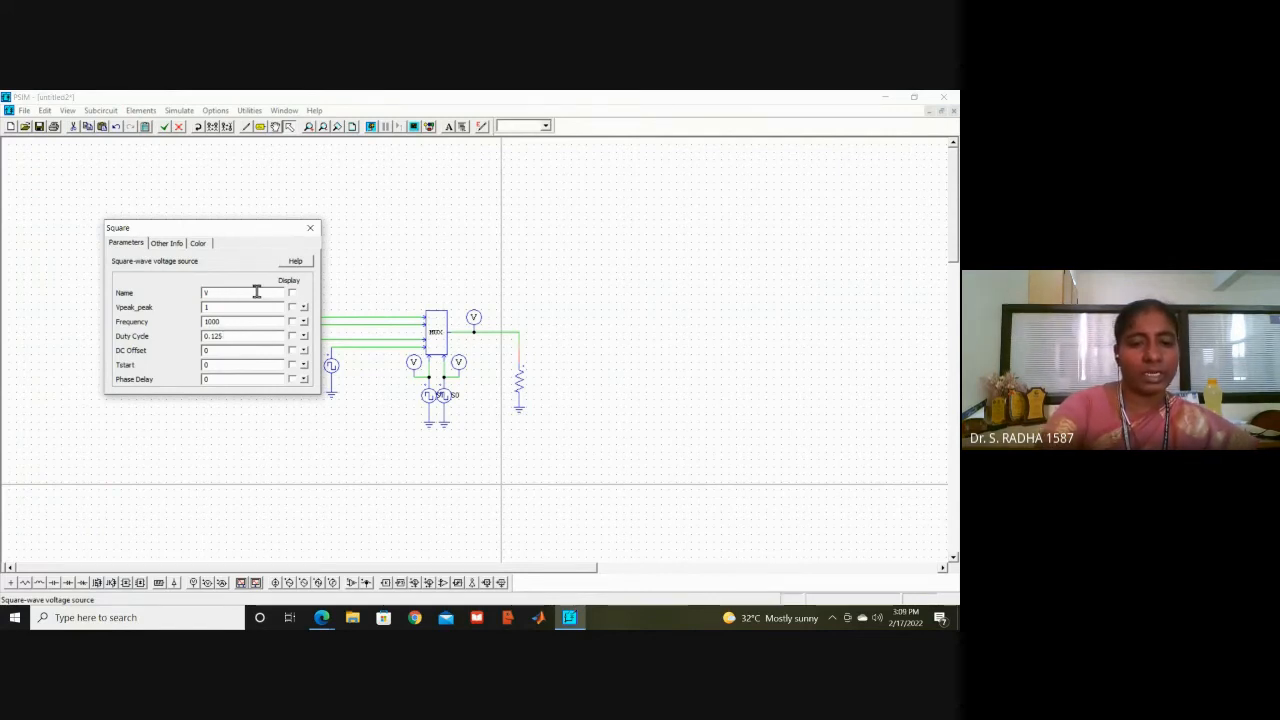
type("o")
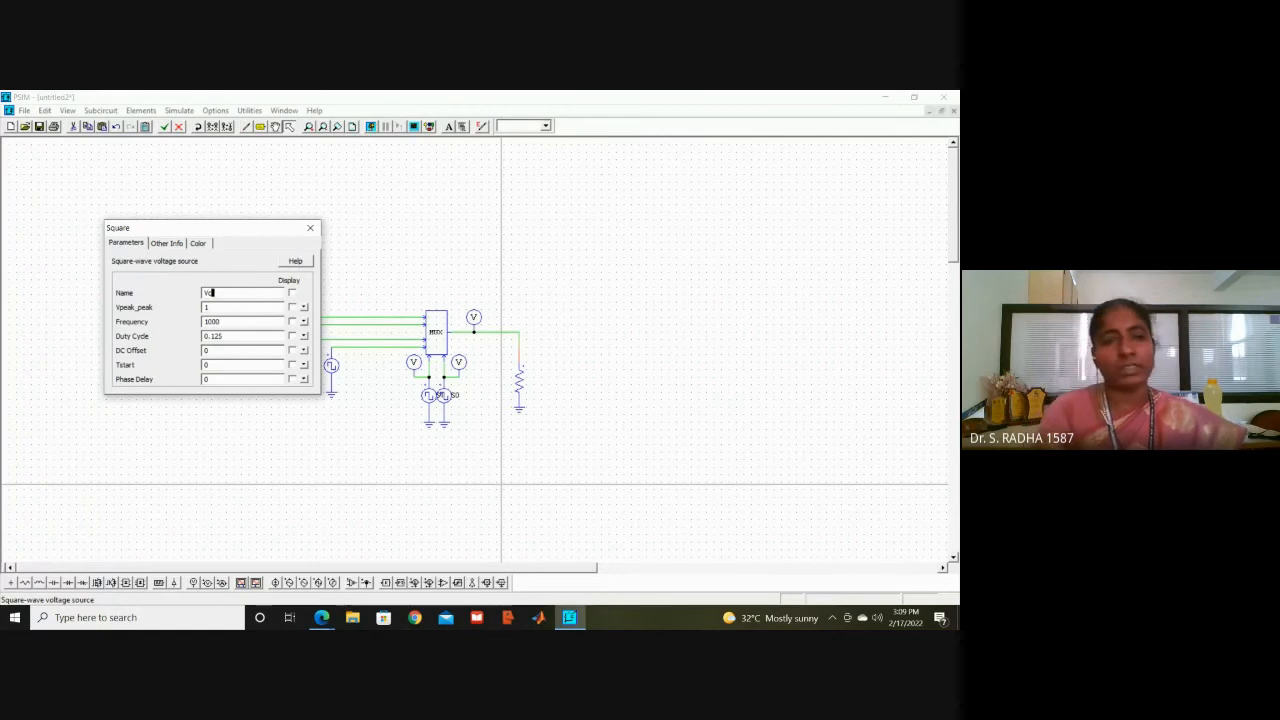
left_click(292, 294)
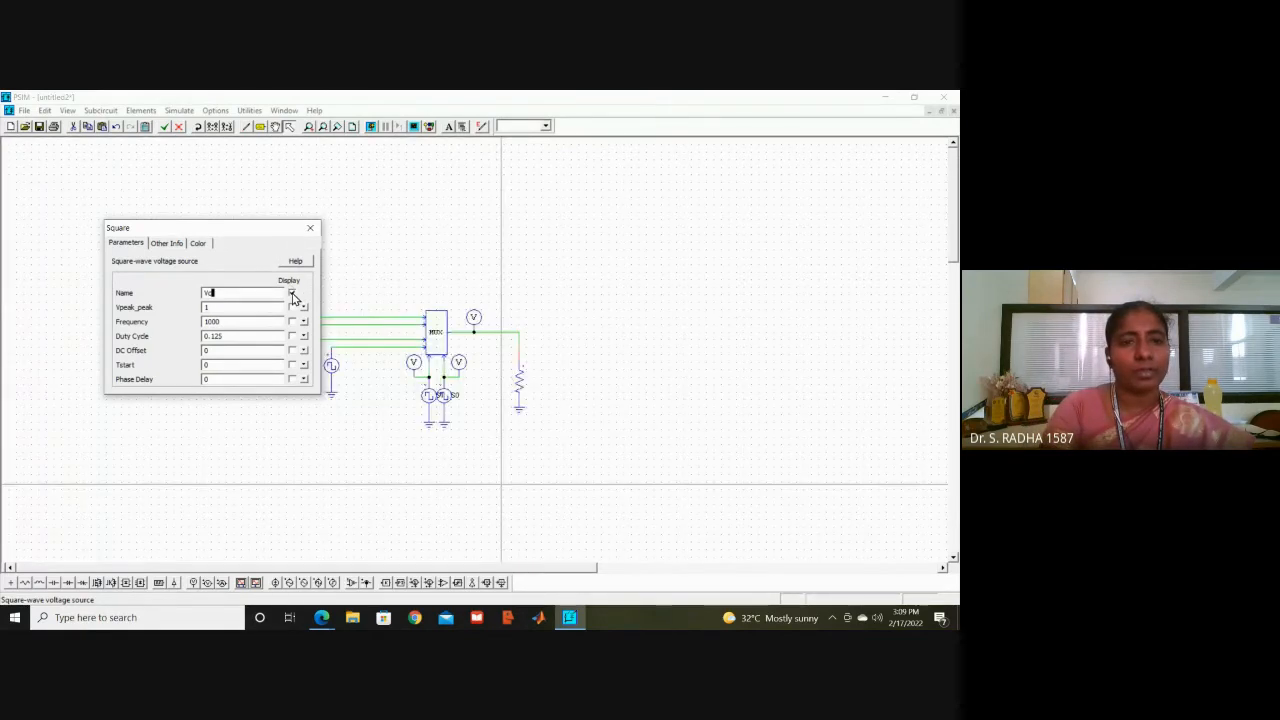
left_click(310, 228)
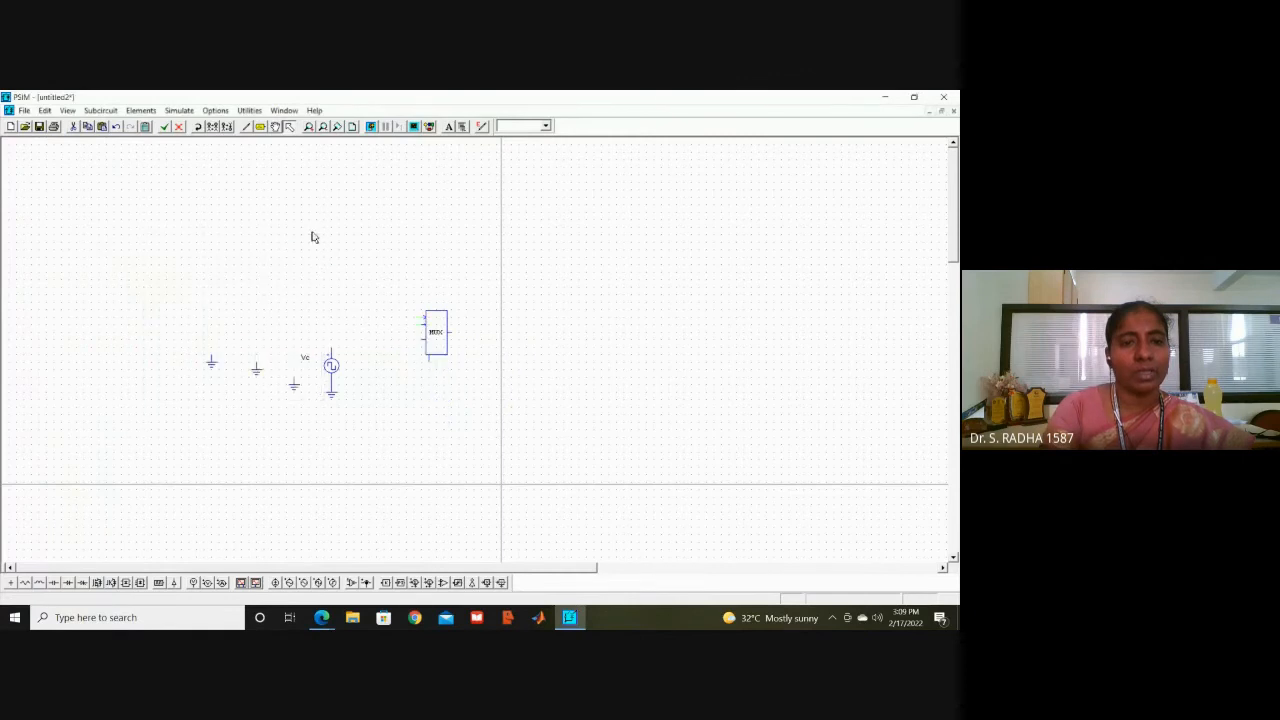
Step: Set the fourth data source's duty cycle to 0.0675, name it Vd and display its name
double_click(330, 366)
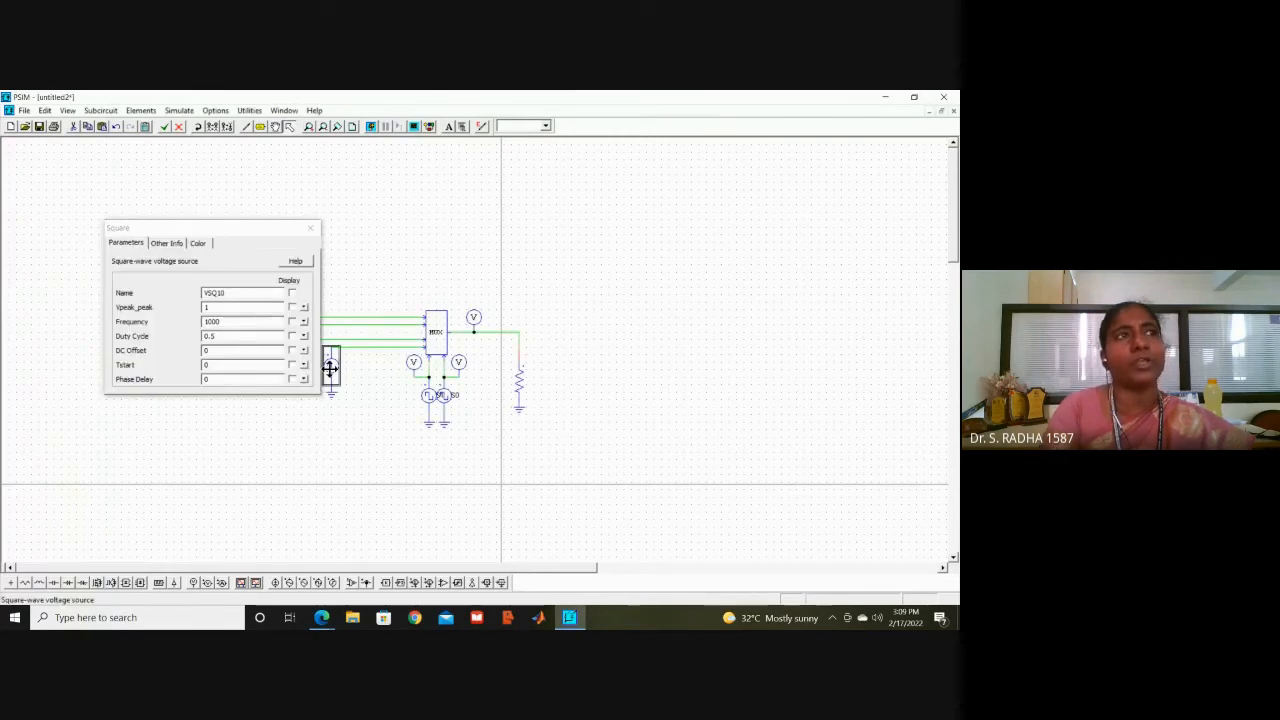
left_click(241, 338)
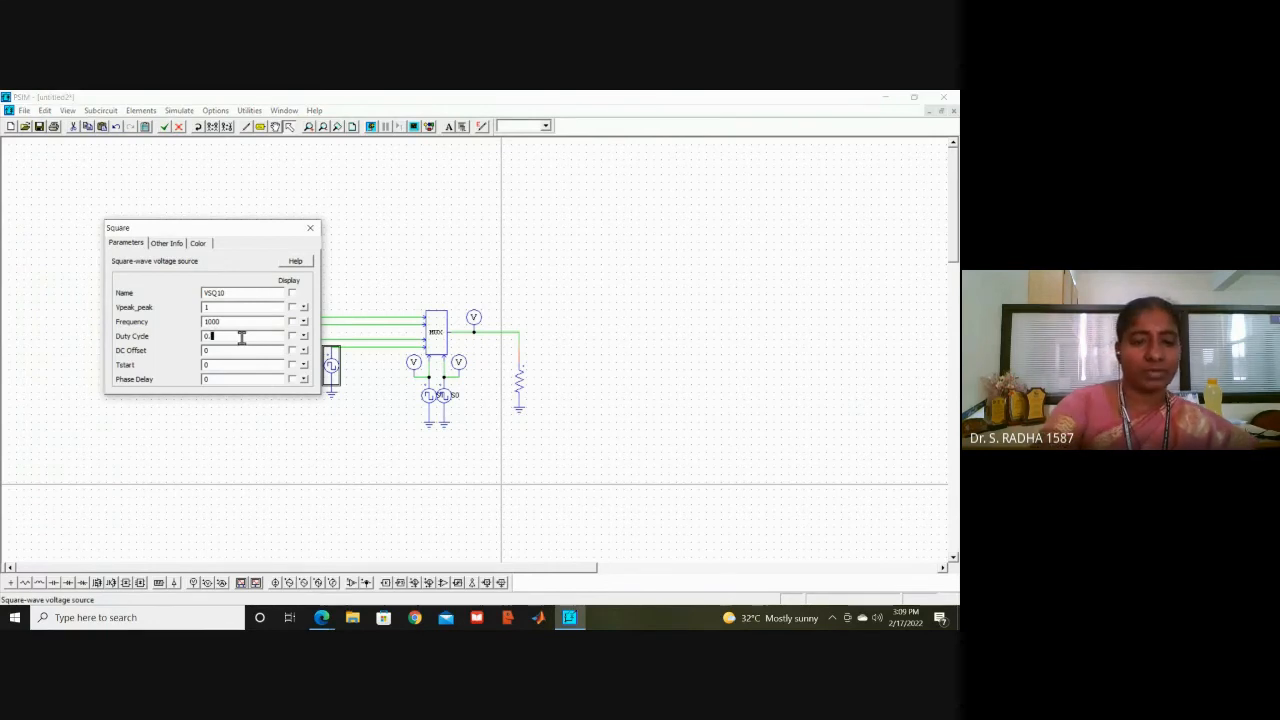
type("67")
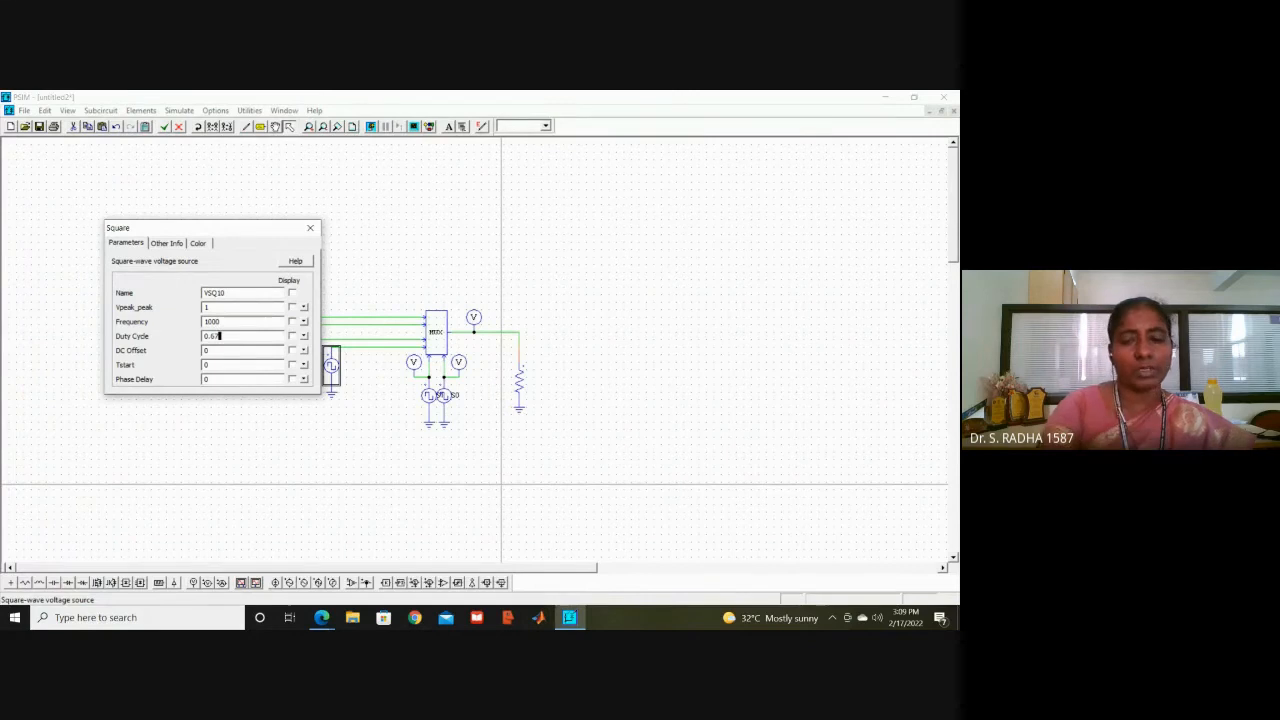
key("BackSpace")
type("08")
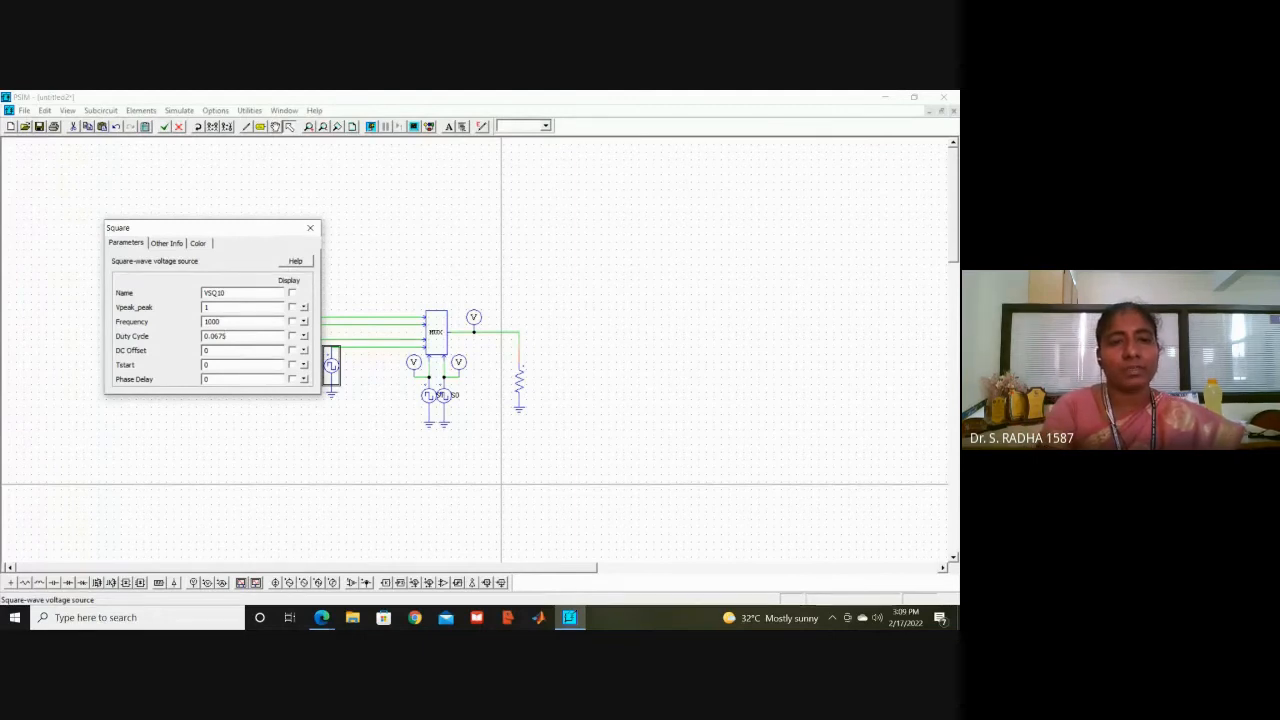
left_click(237, 294)
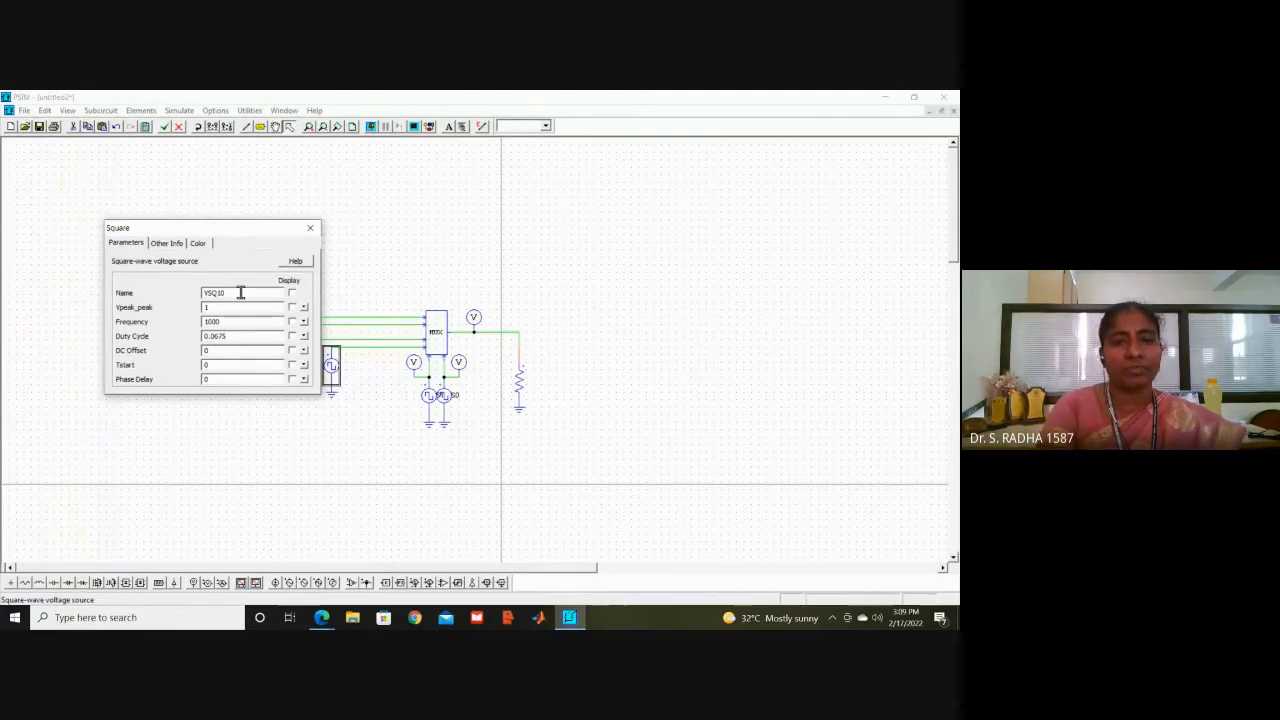
key("BackSpace")
key("BackSpace")
key("BackSpace")
key("BackSpace")
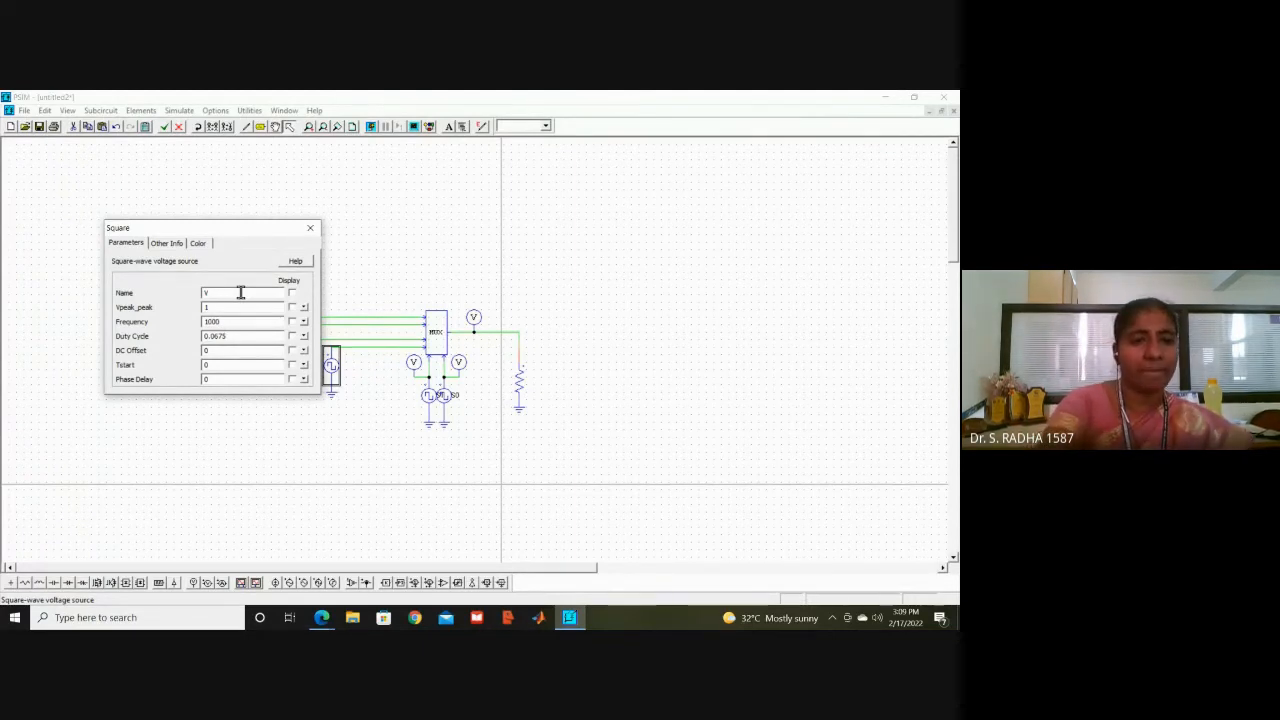
type("s")
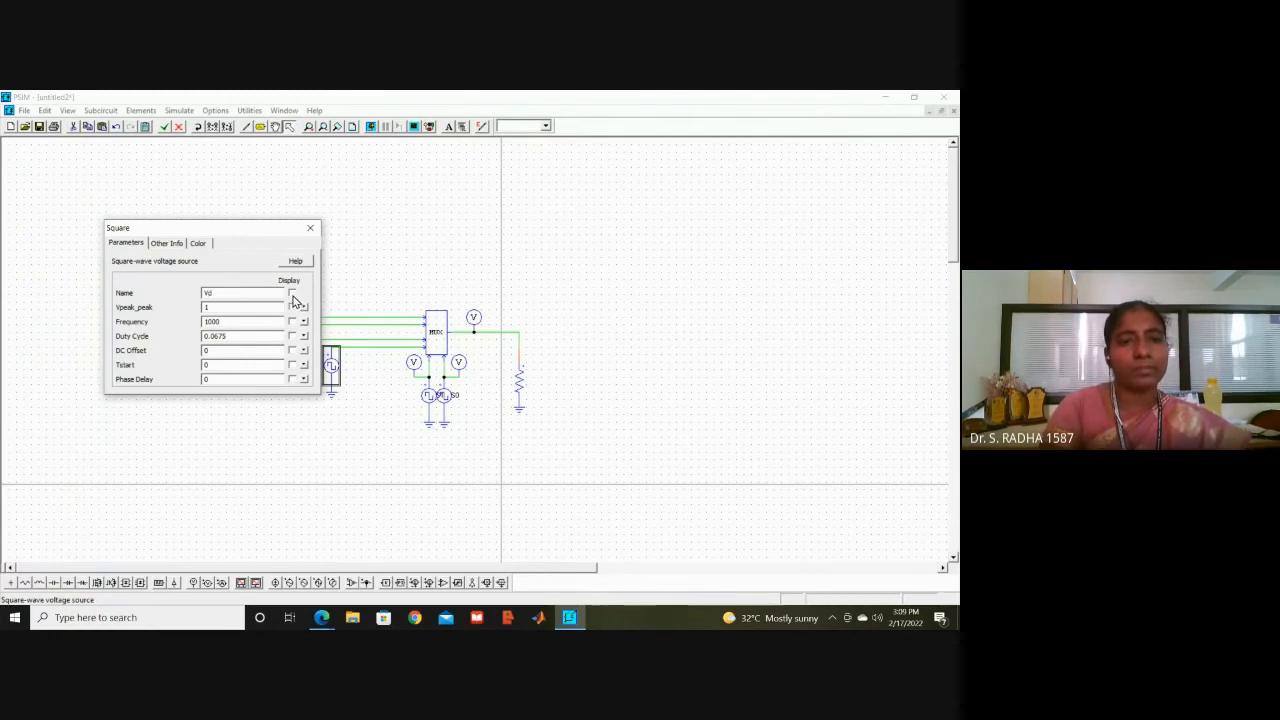
left_click(291, 293)
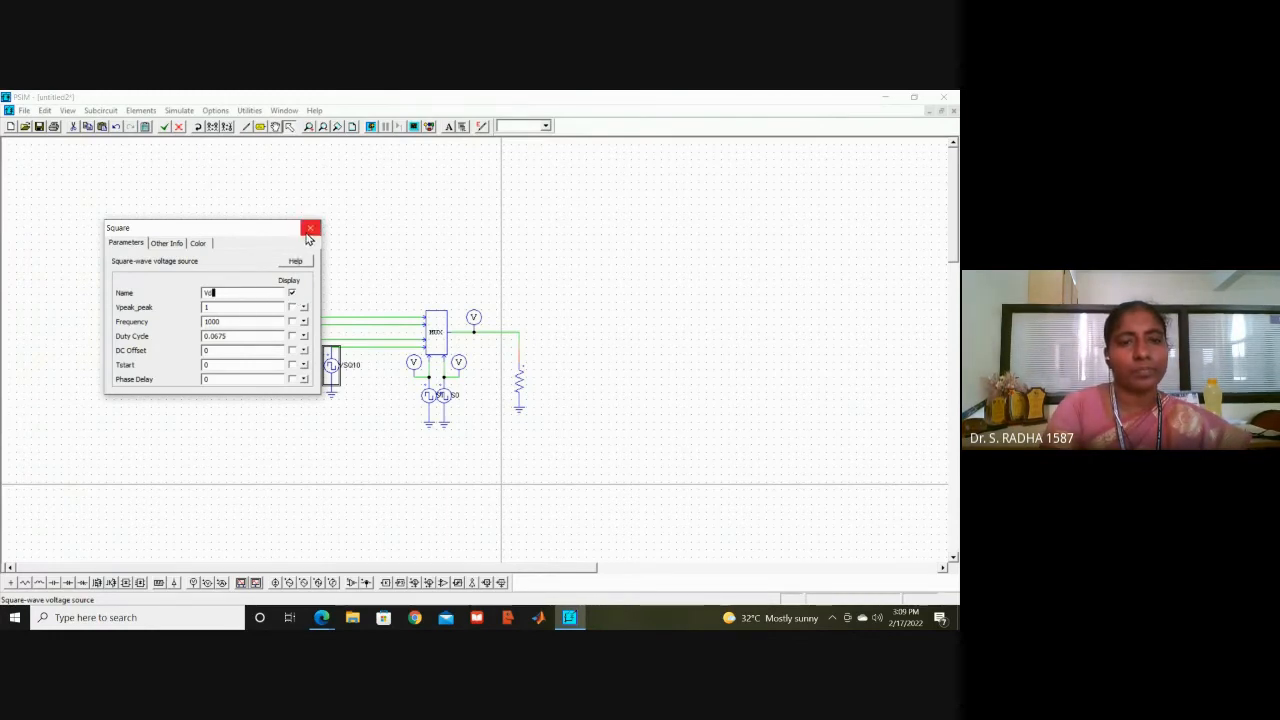
left_click(309, 230)
Step: Name the first data source Va and display its name on the schematic
double_click(213, 340)
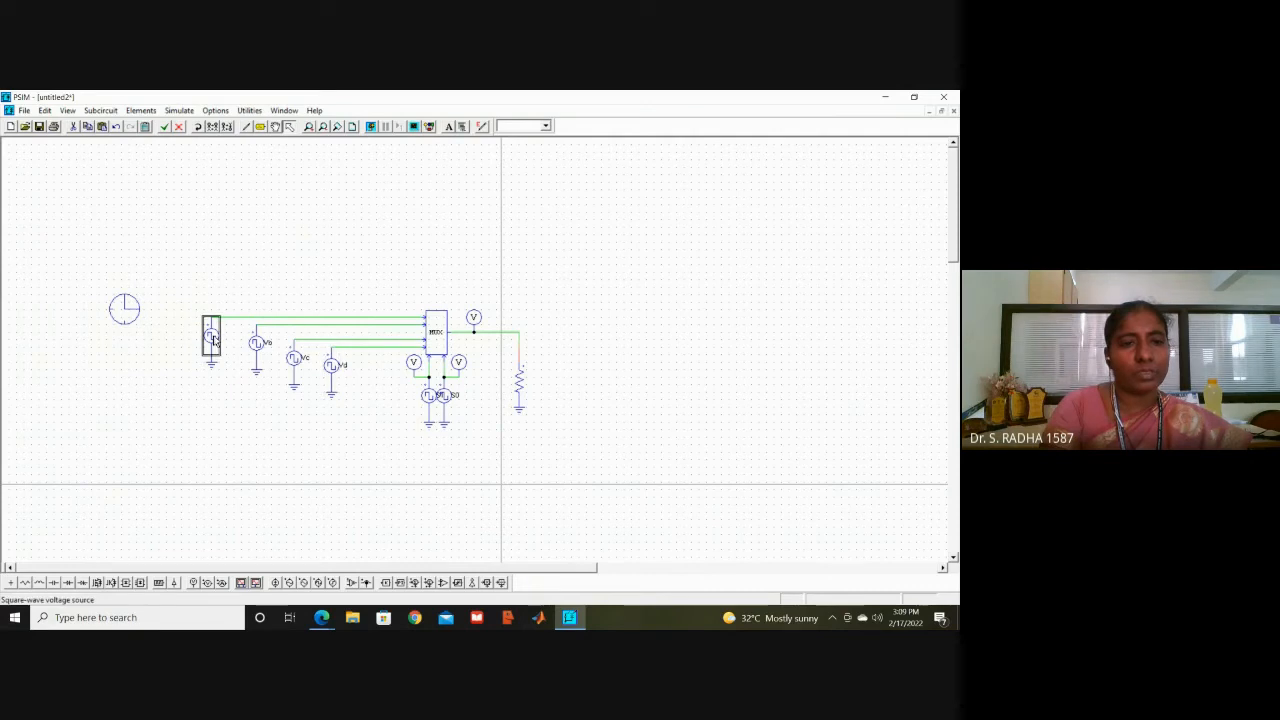
double_click(222, 292)
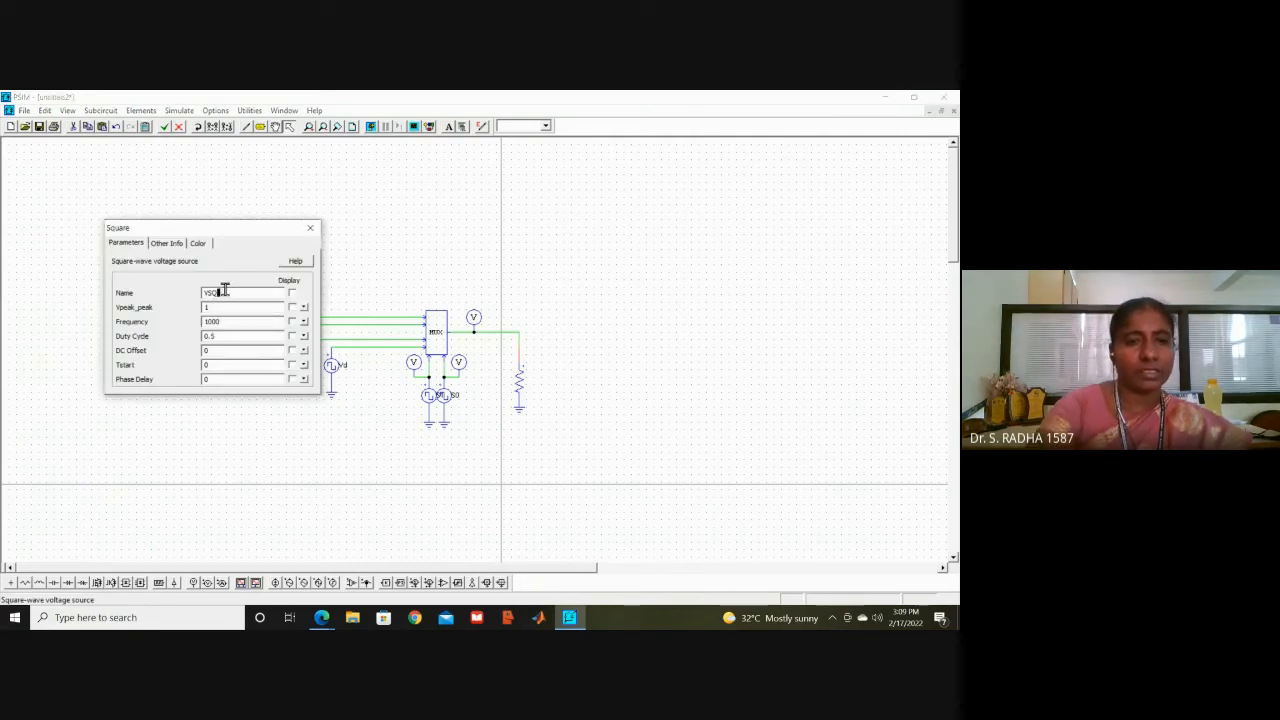
type("Va")
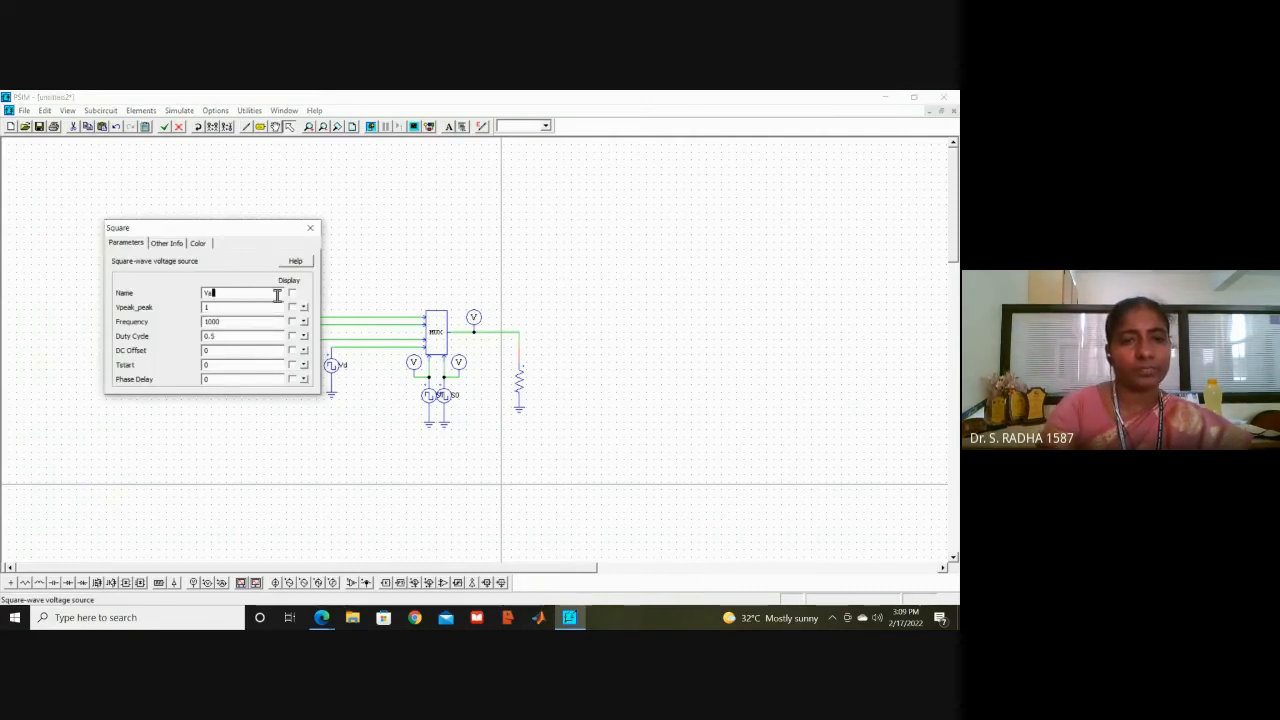
left_click(294, 296)
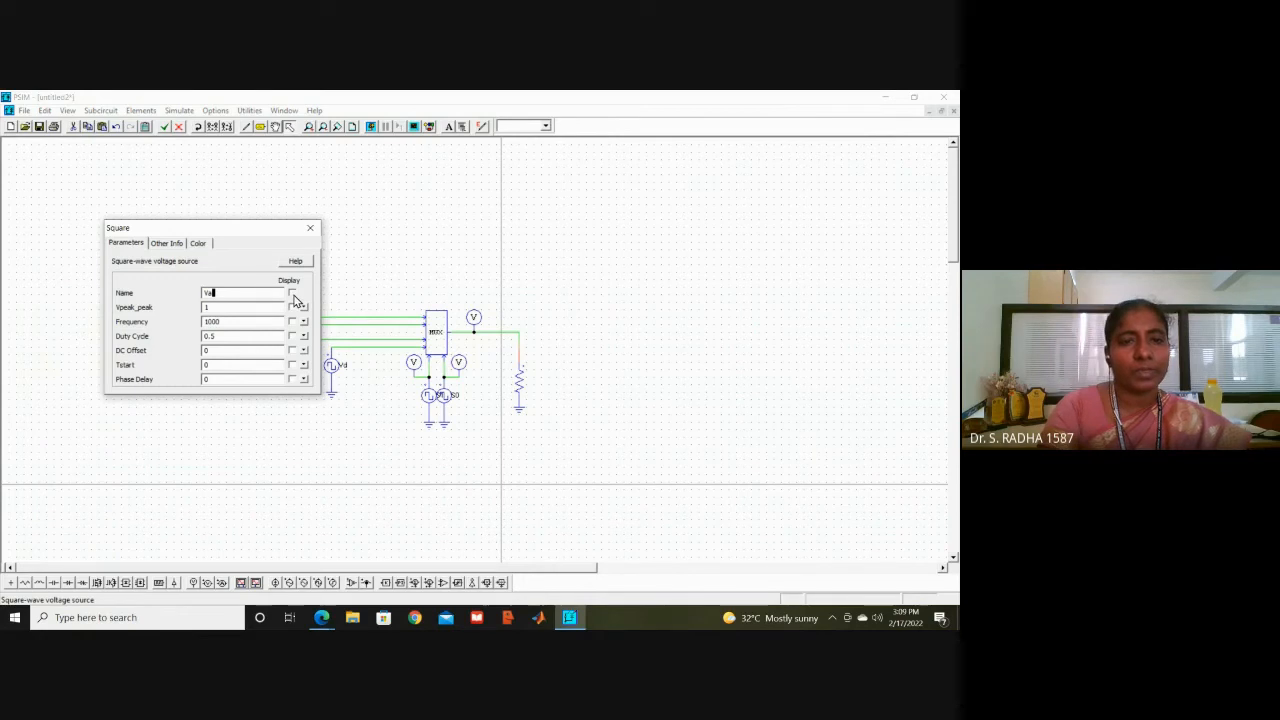
left_click(310, 228)
left_click(269, 232)
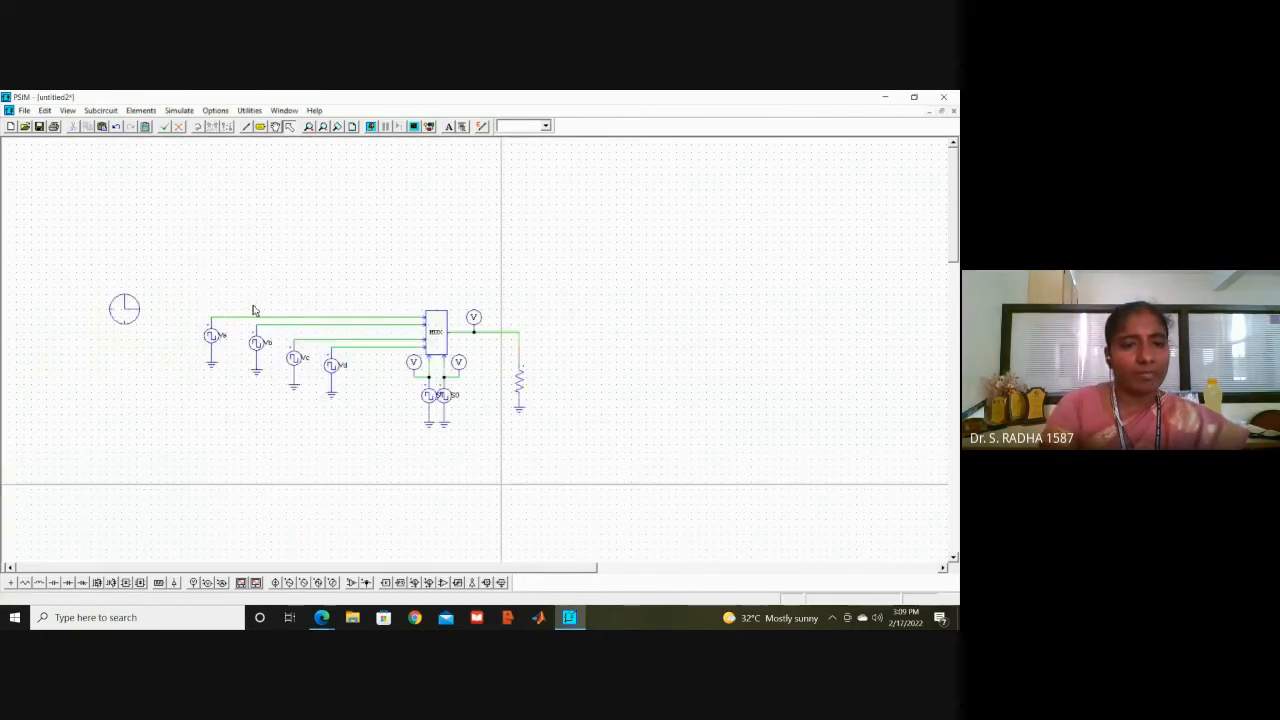
Step: Review the parameters of the four data sources Va, Vb, Vc and Vd one after another
double_click(213, 337)
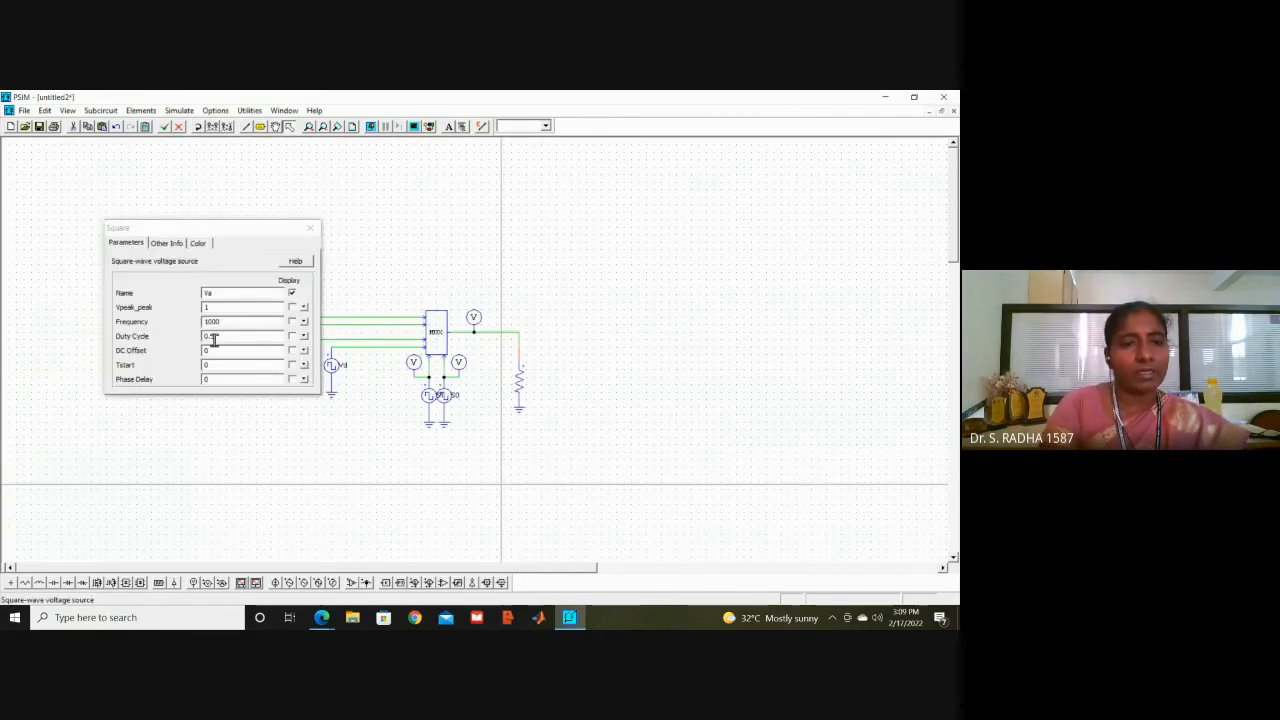
left_click(310, 228)
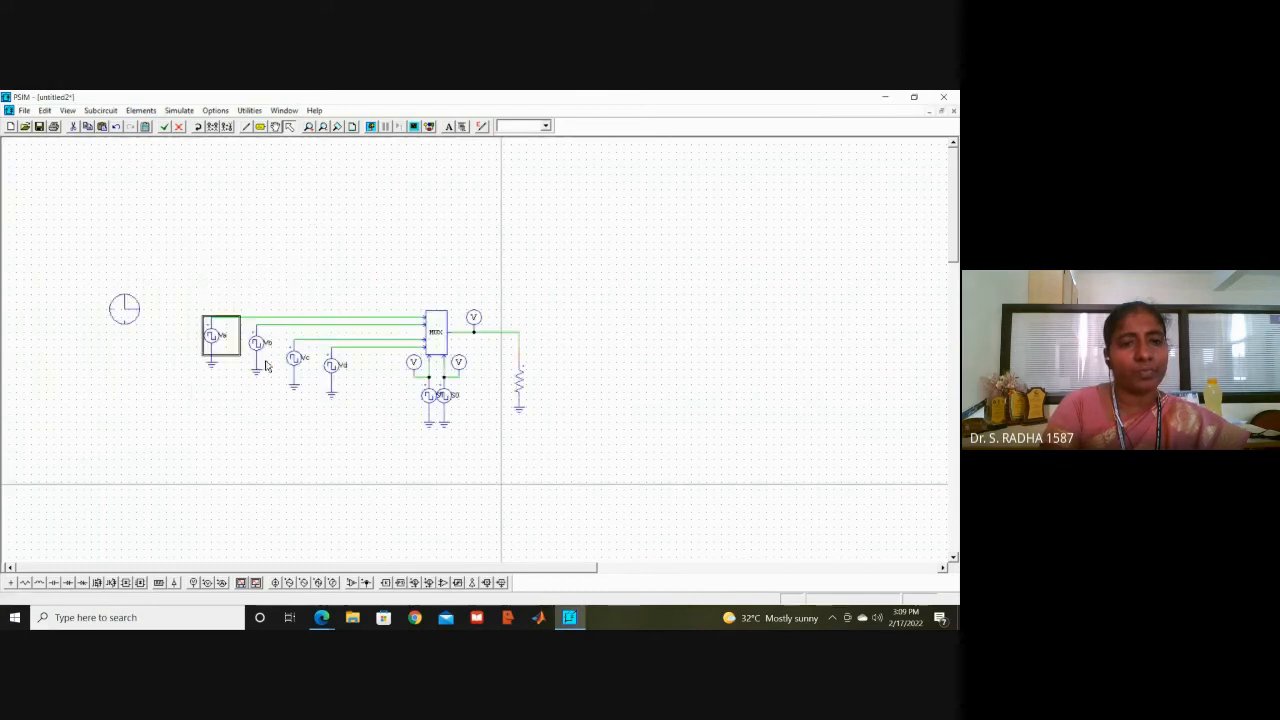
double_click(258, 347)
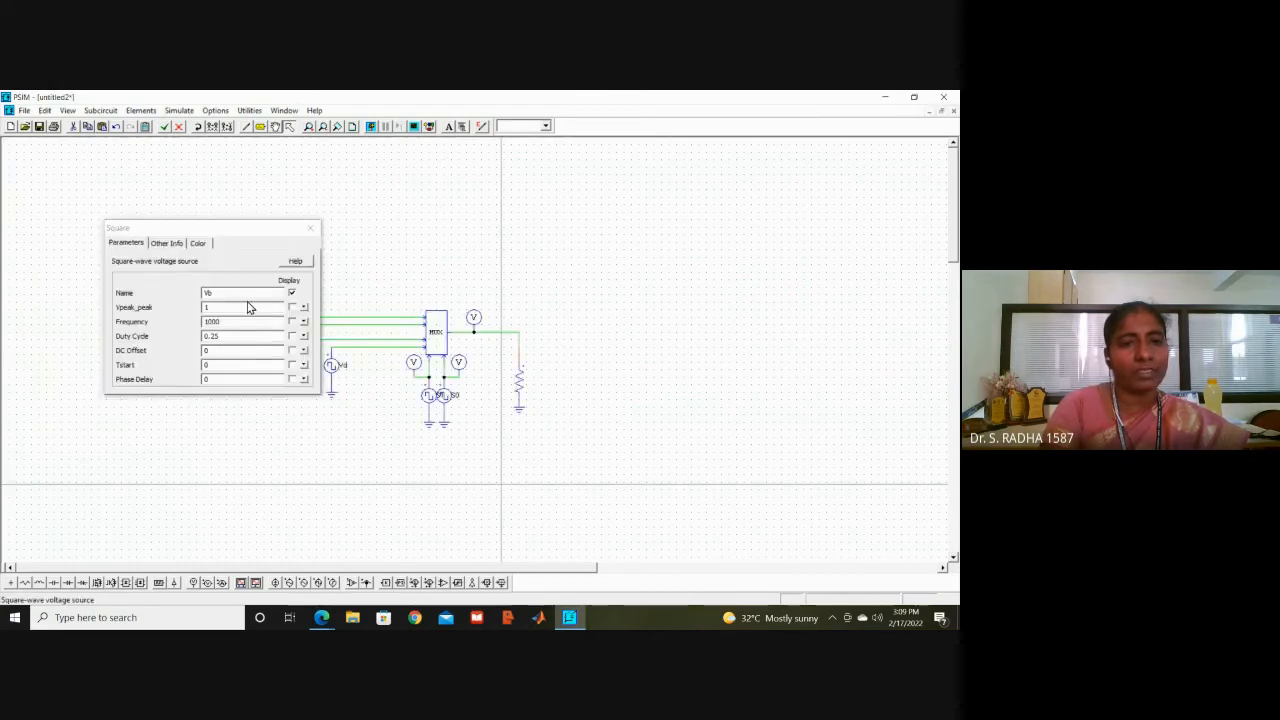
left_click(310, 228)
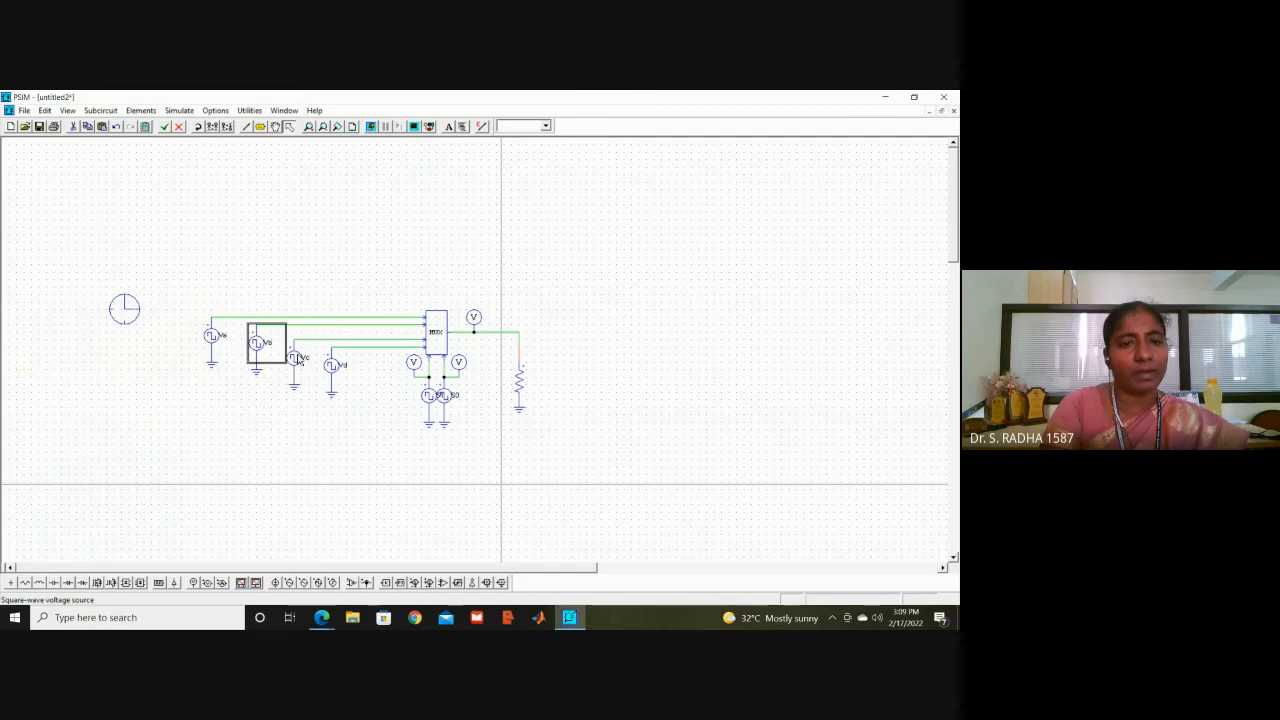
double_click(298, 364)
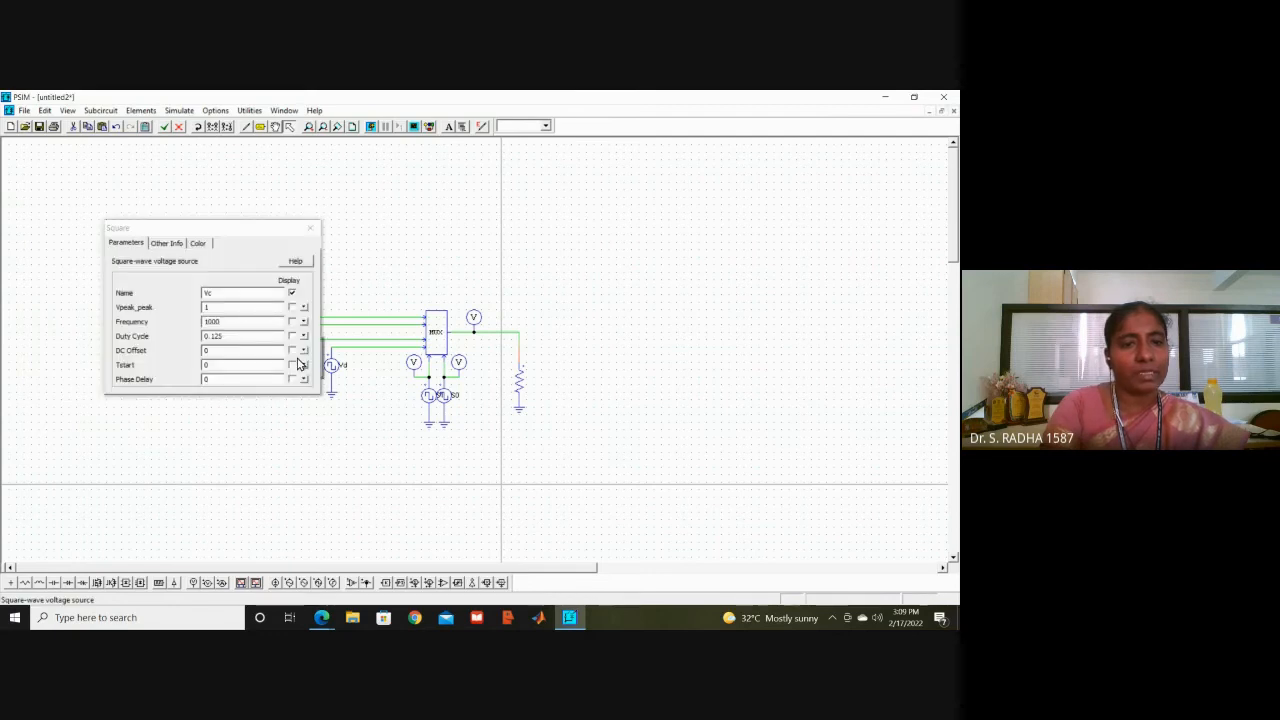
left_click(309, 230)
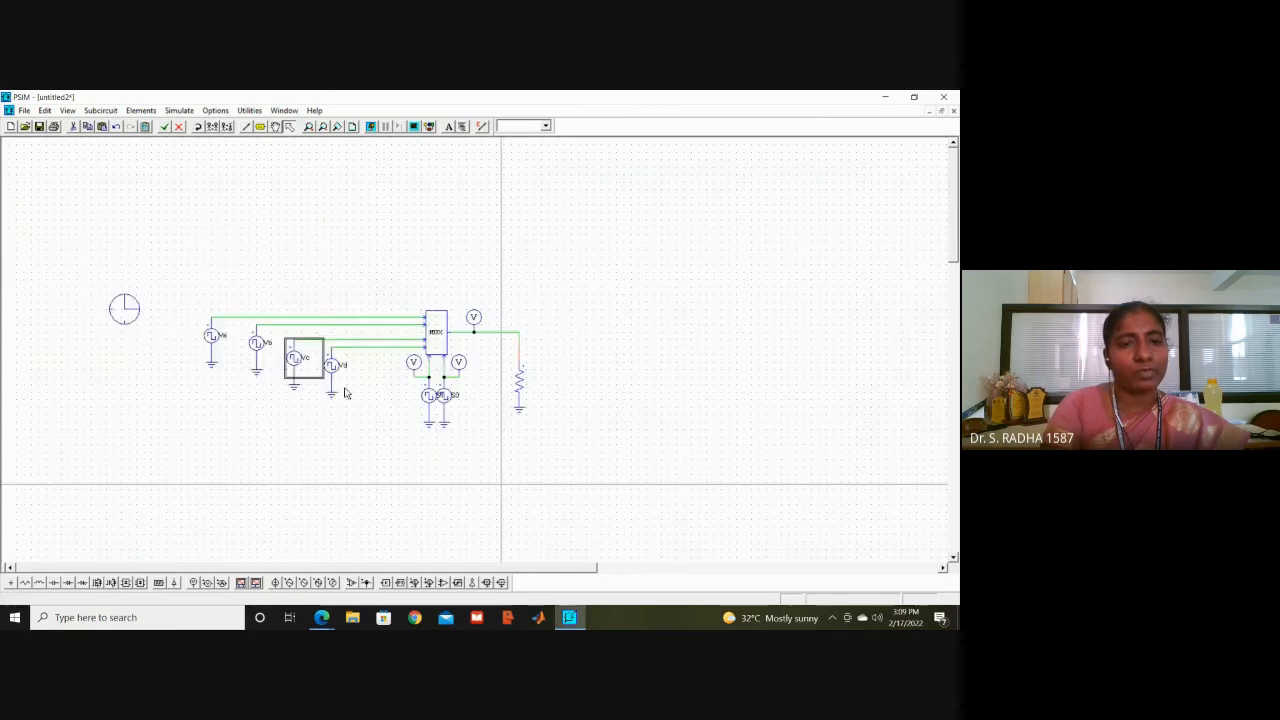
double_click(336, 372)
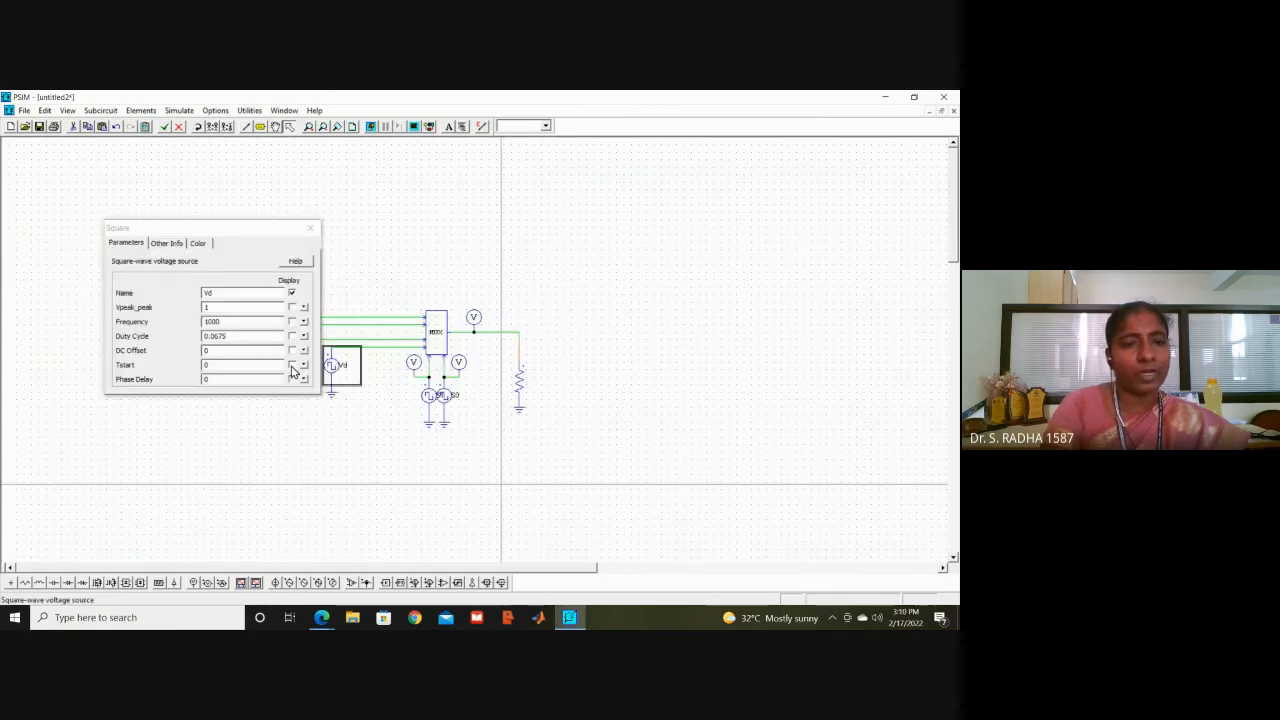
left_click(309, 229)
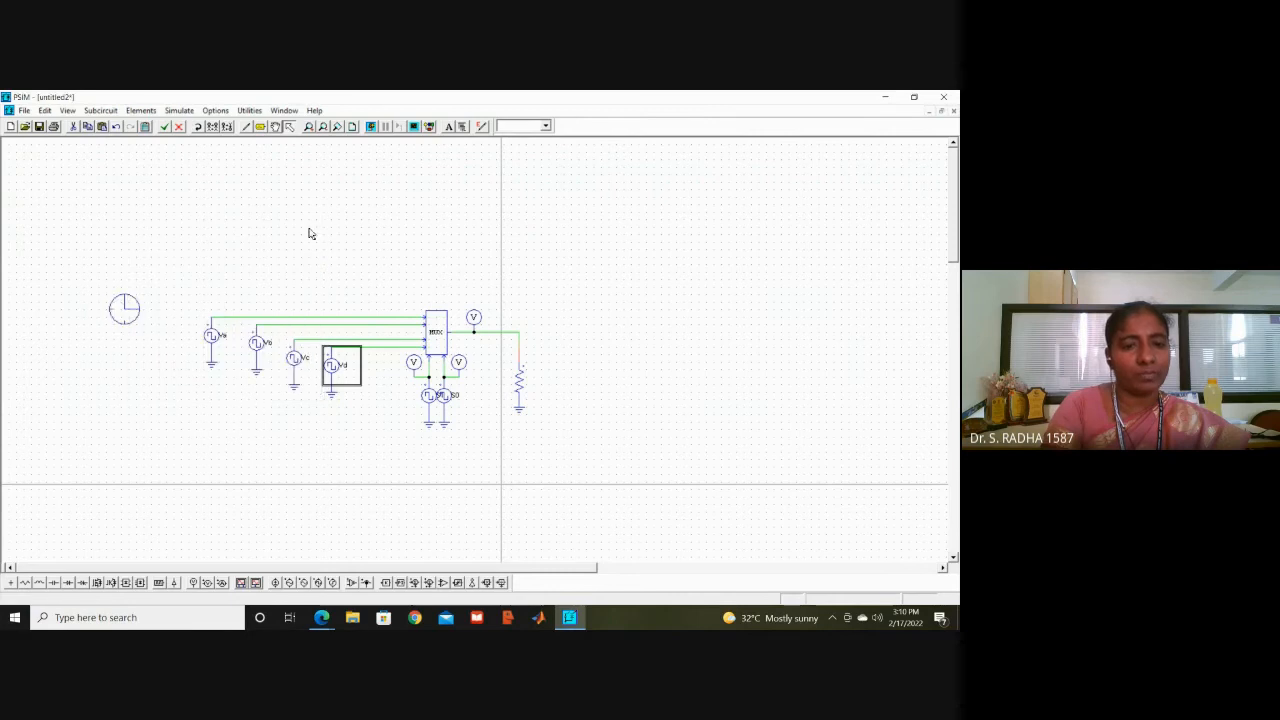
Step: Place a node-to-ground voltage probe on each of the multiplexer's four data input wires
left_click(193, 582)
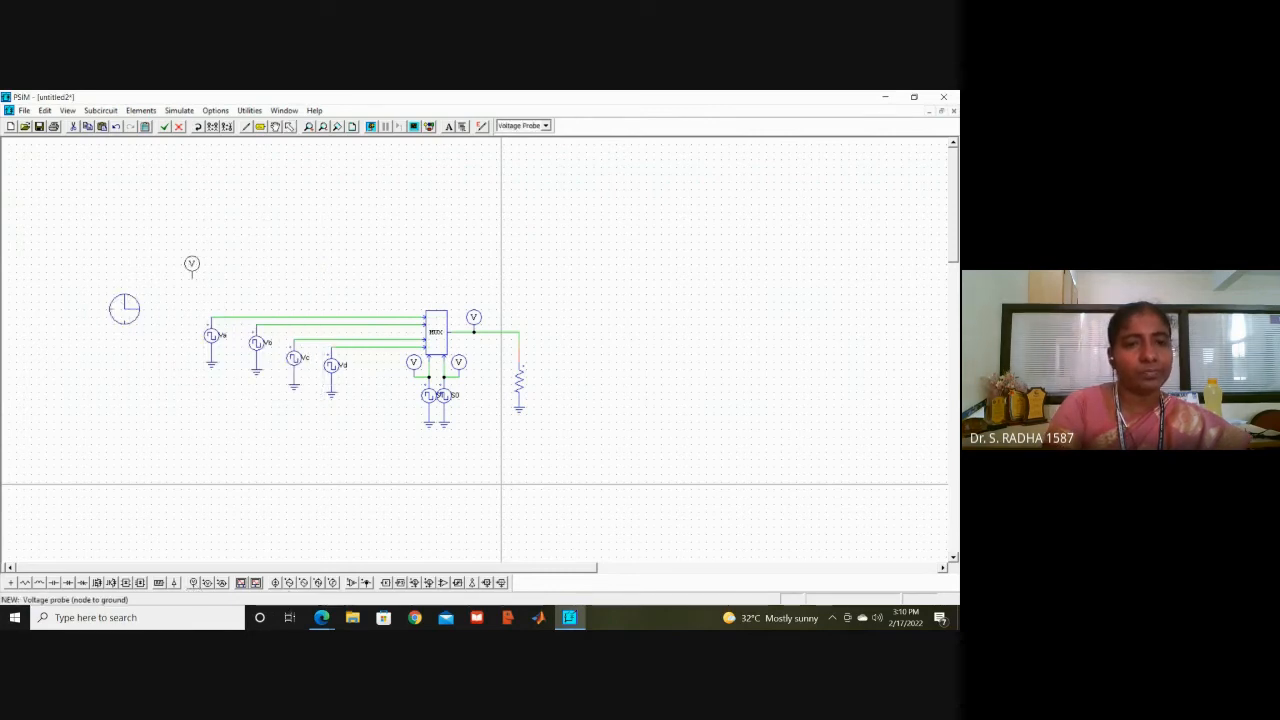
left_click(218, 316)
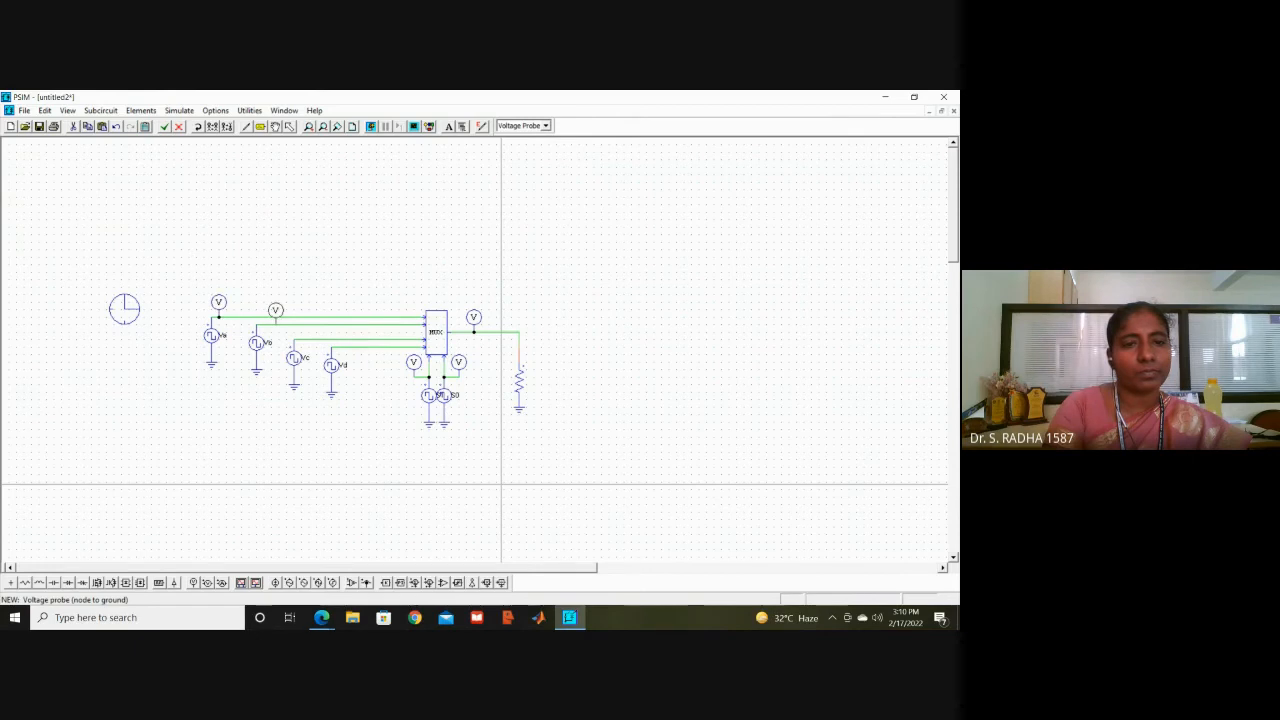
left_click(278, 321)
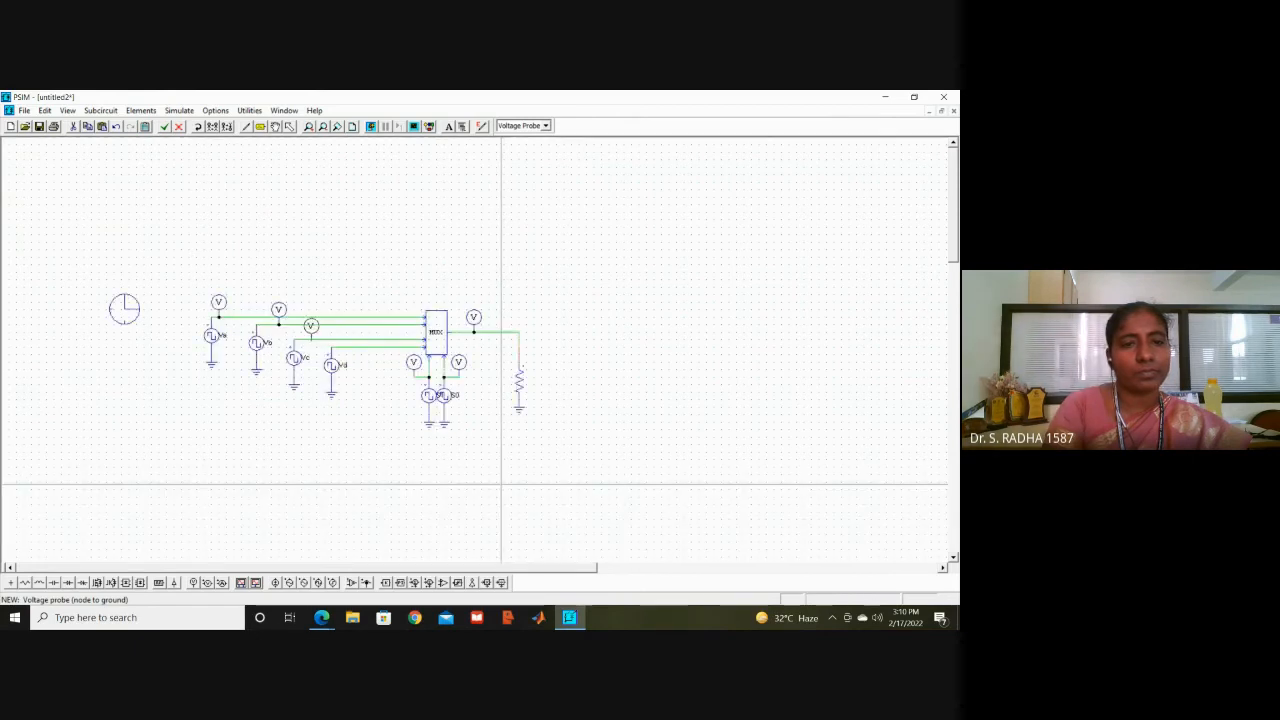
left_click(309, 338)
left_click(361, 345)
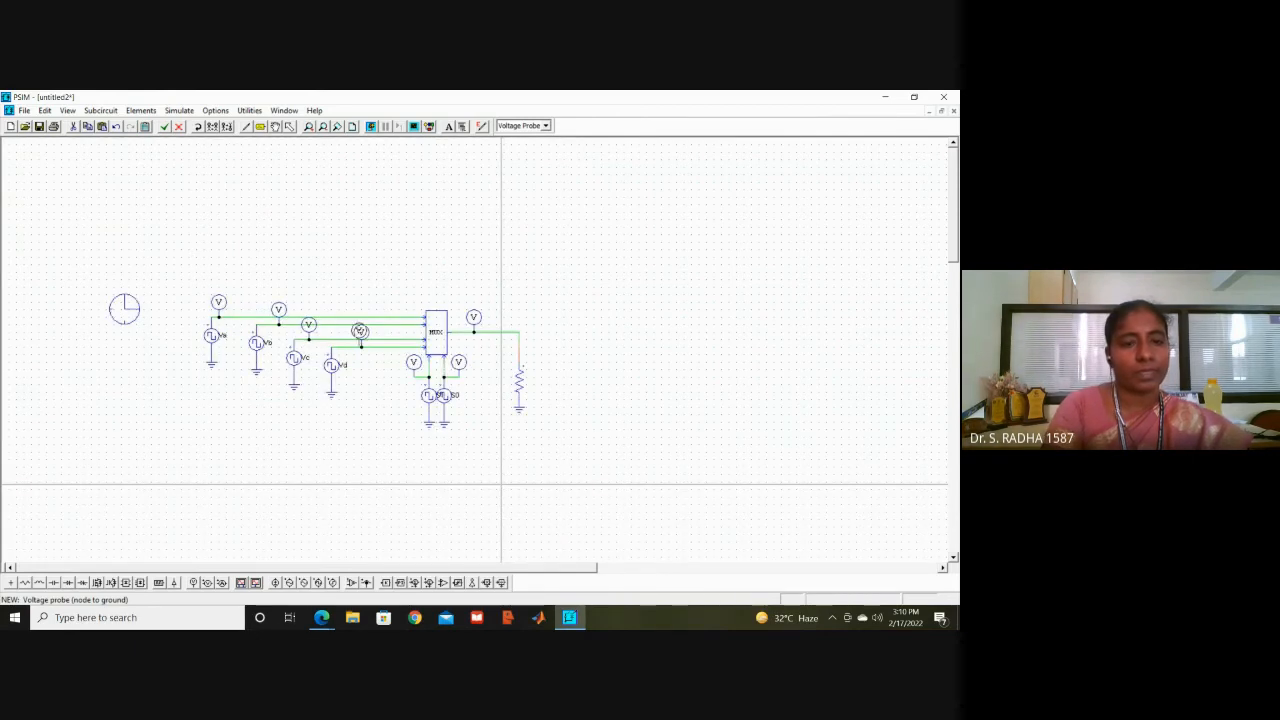
key("Escape")
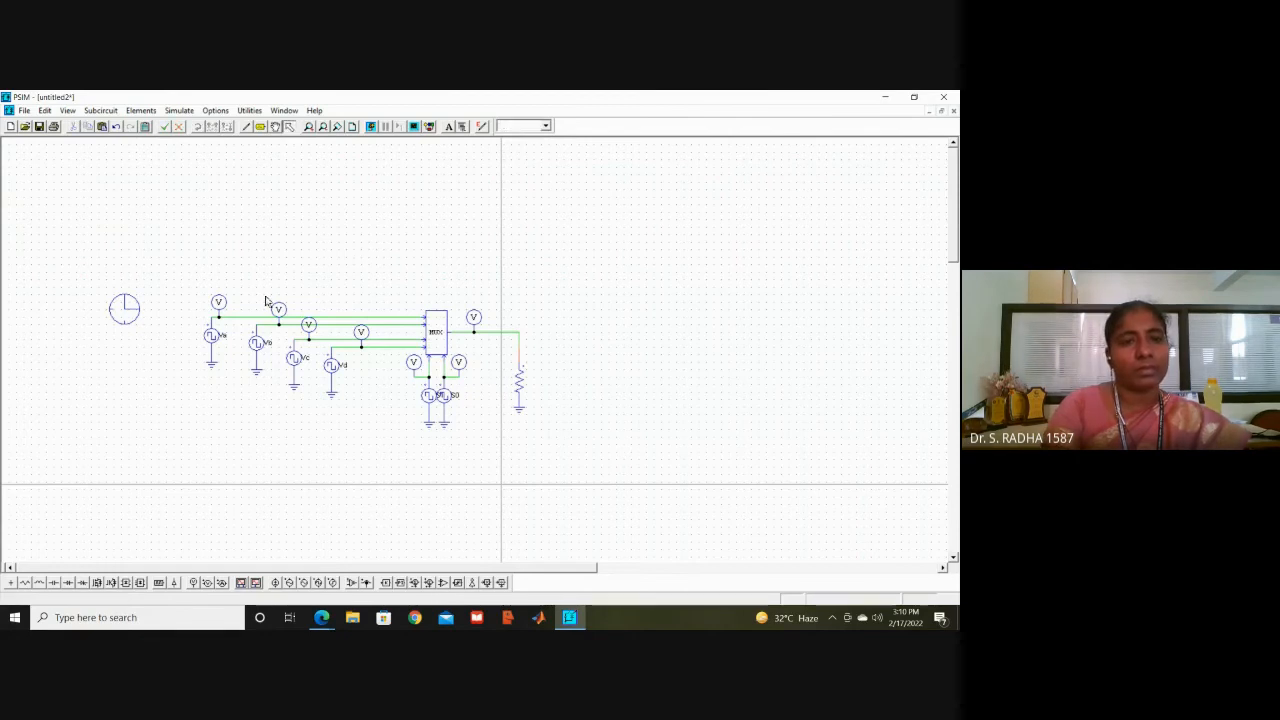
Step: Name the voltage probes on the first and second data input wires Va and Vb
double_click(219, 304)
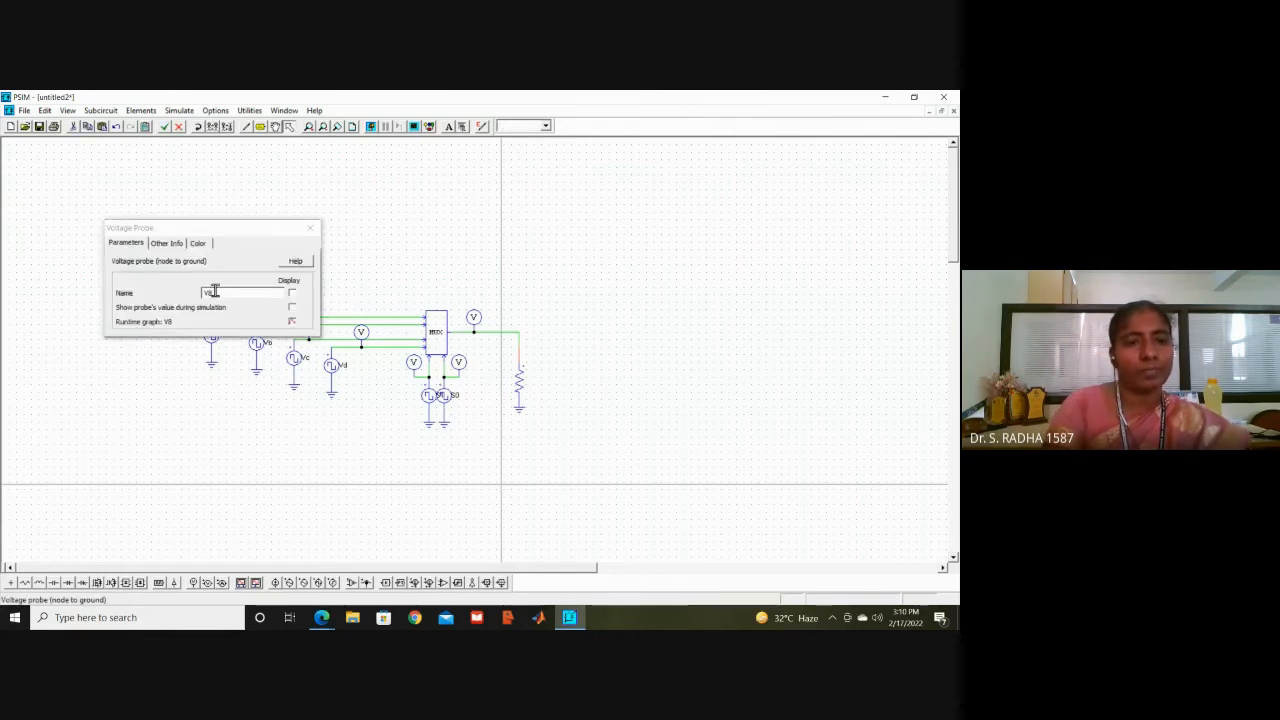
left_click(310, 228)
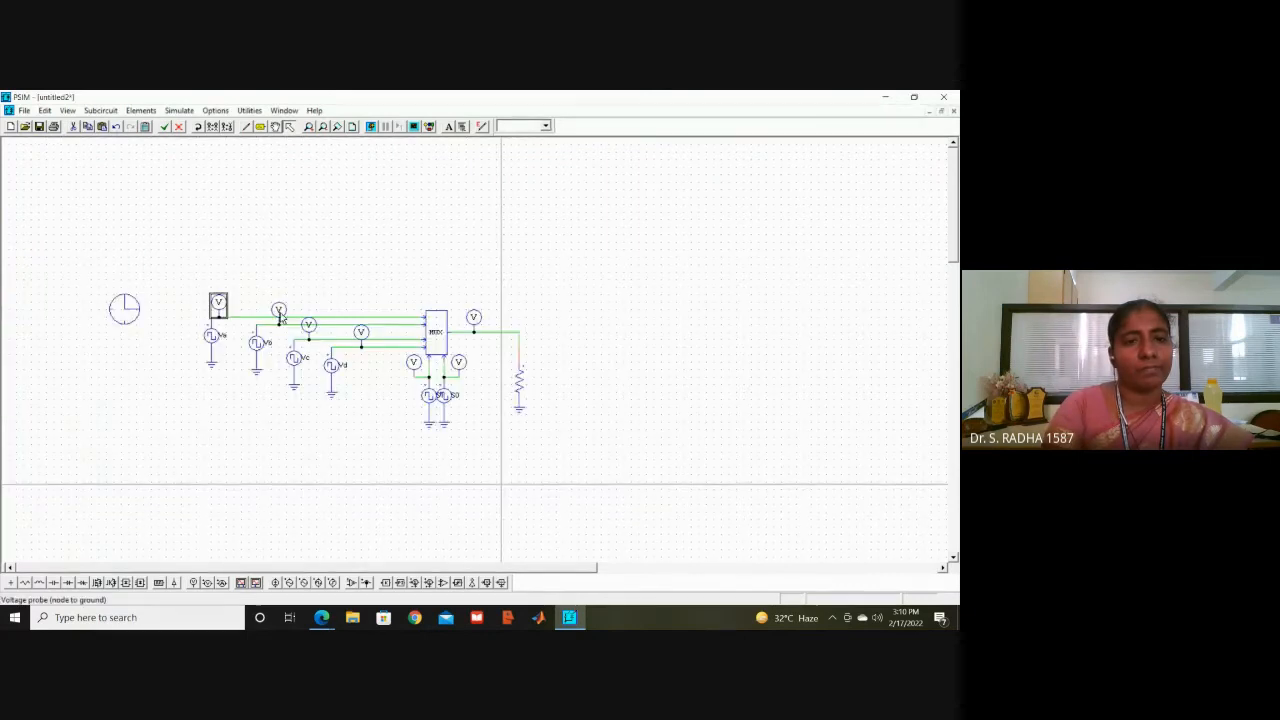
double_click(280, 311)
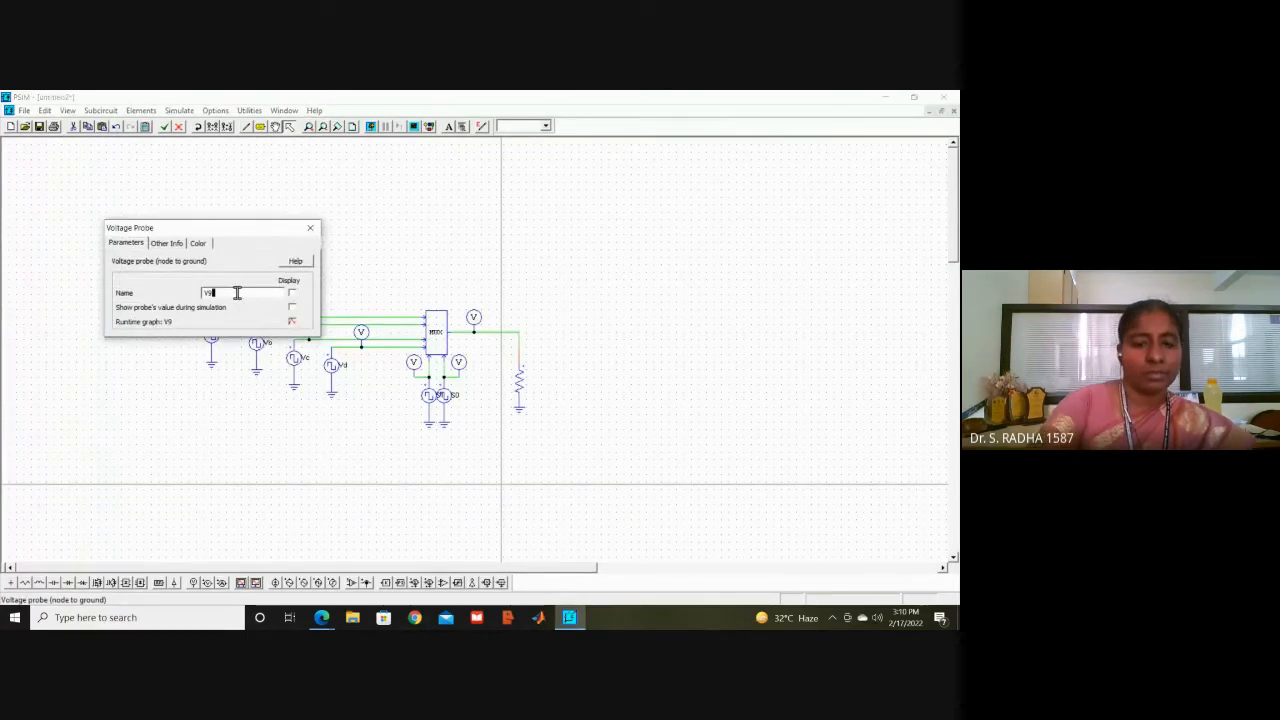
key("BackSpace")
type("b")
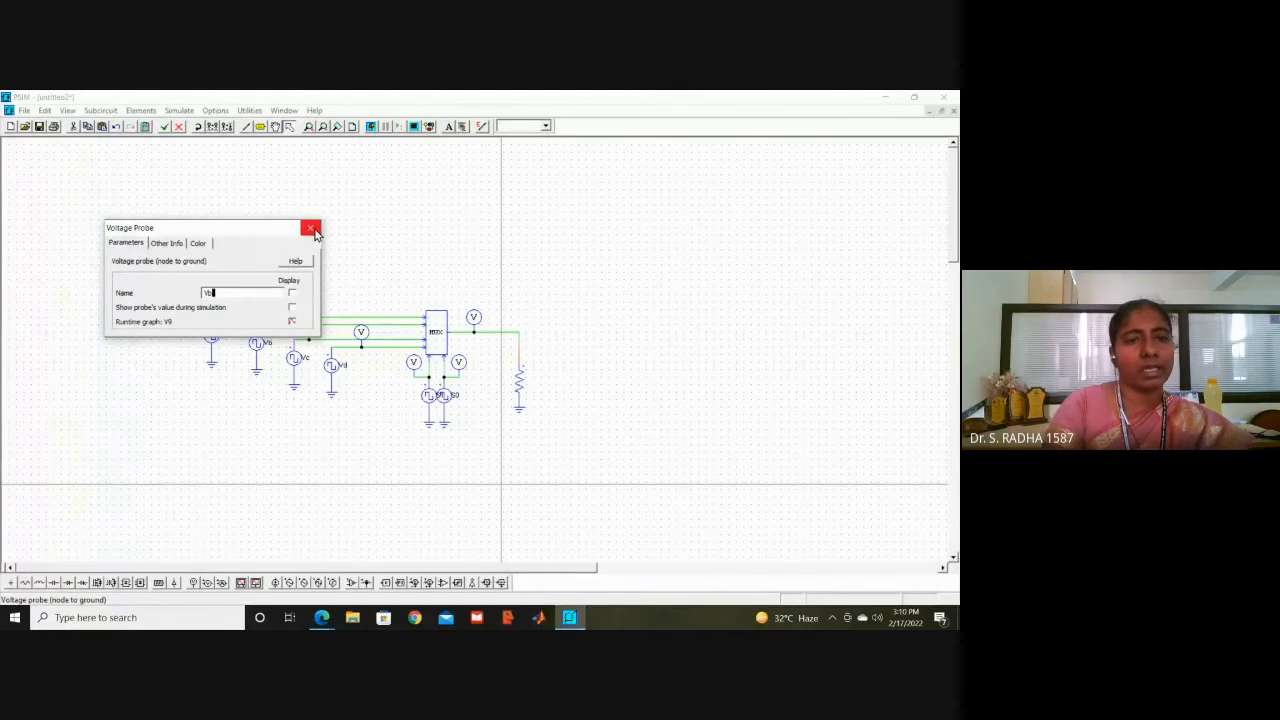
left_click(312, 229)
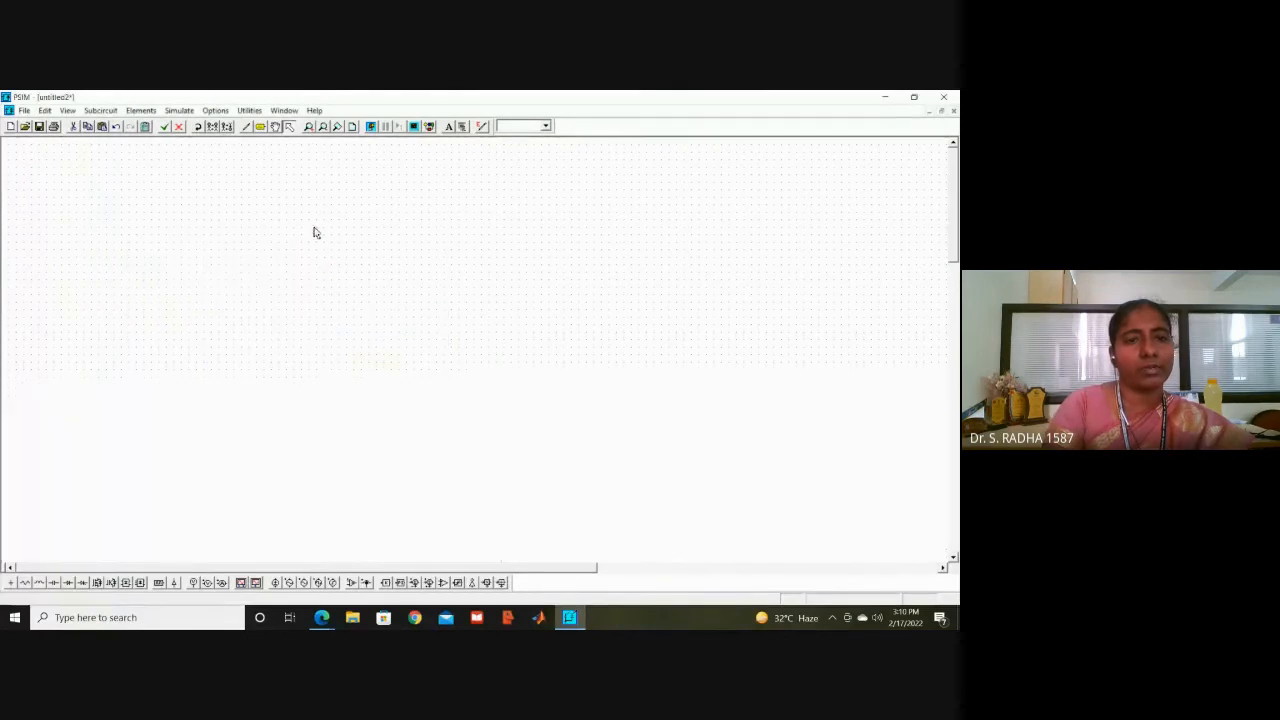
Step: Name the voltage probes on the third and fourth data input wires Vc and Vd
double_click(307, 326)
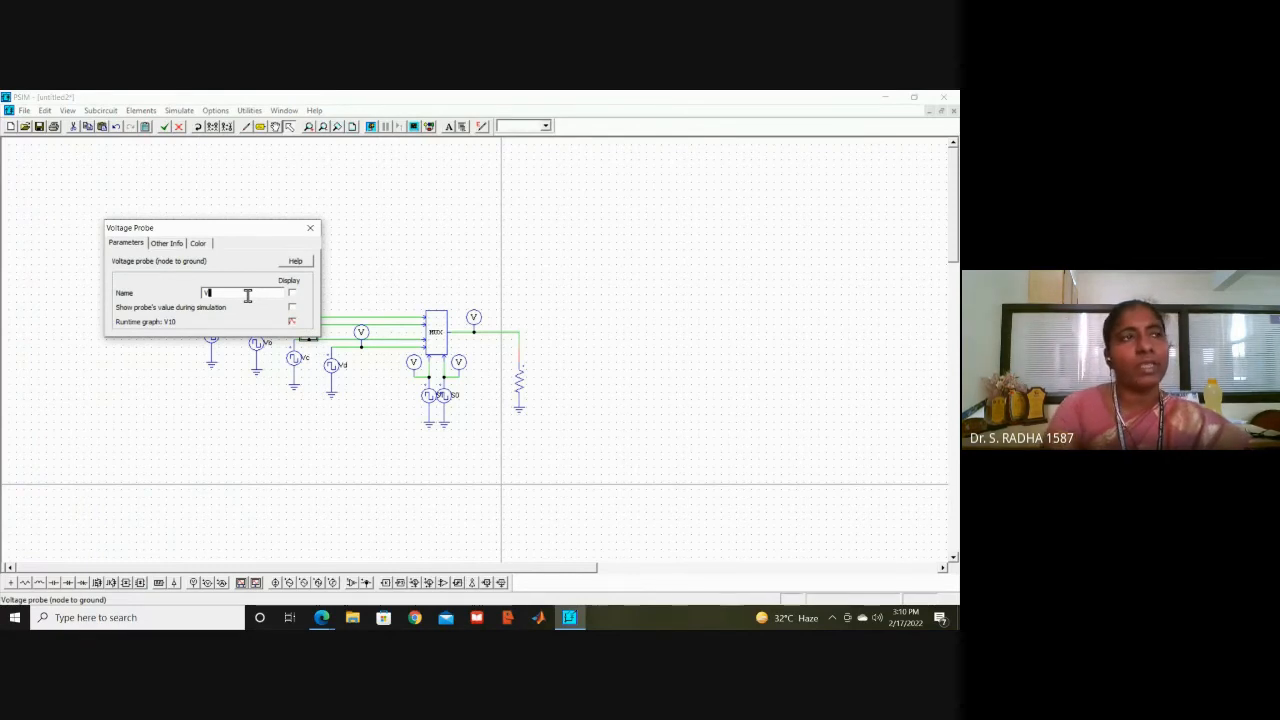
type("o")
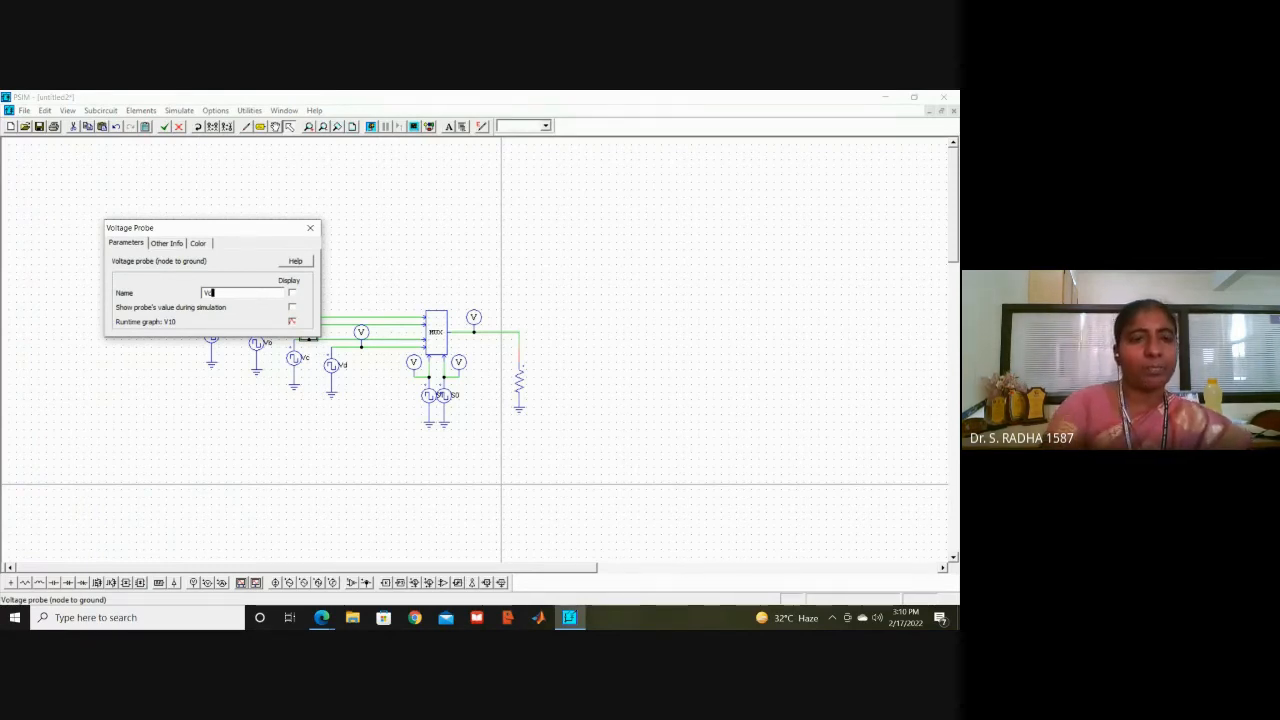
left_click(309, 229)
double_click(362, 331)
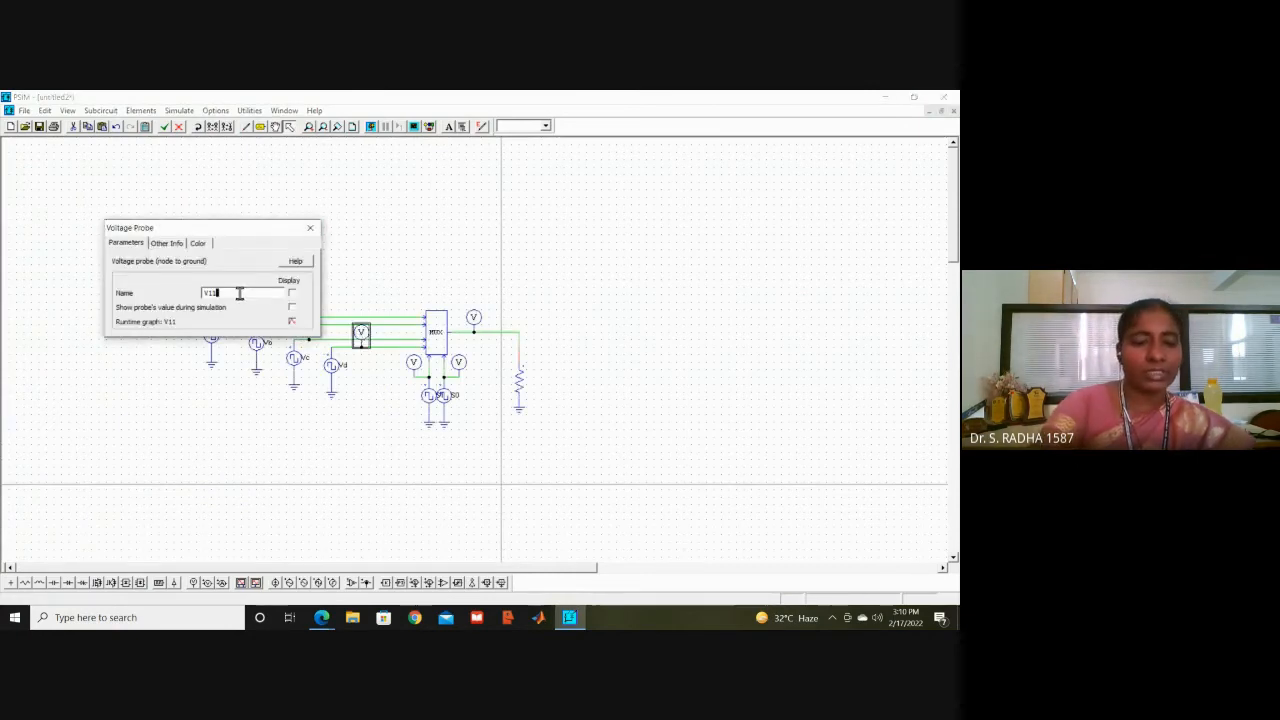
type("d")
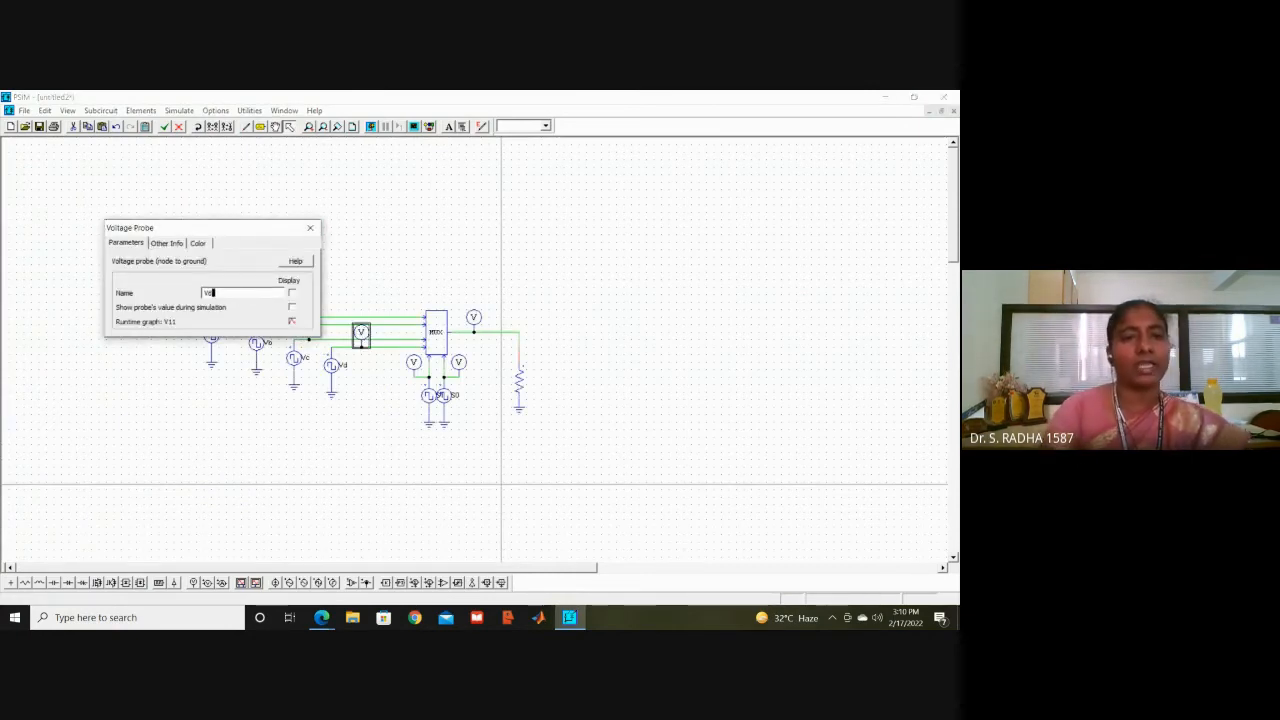
left_click(311, 232)
left_click(311, 232)
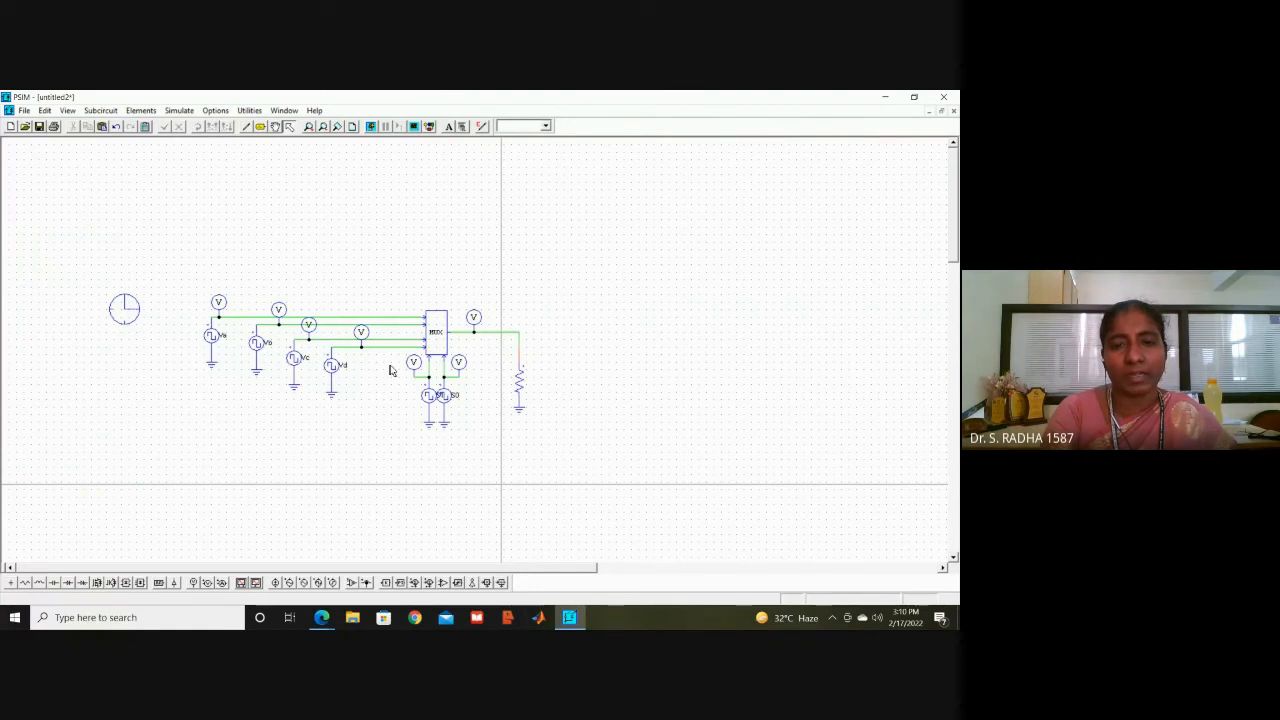
Step: Review the parameters of the select source S1 and the time settings of the simulation control
double_click(430, 400)
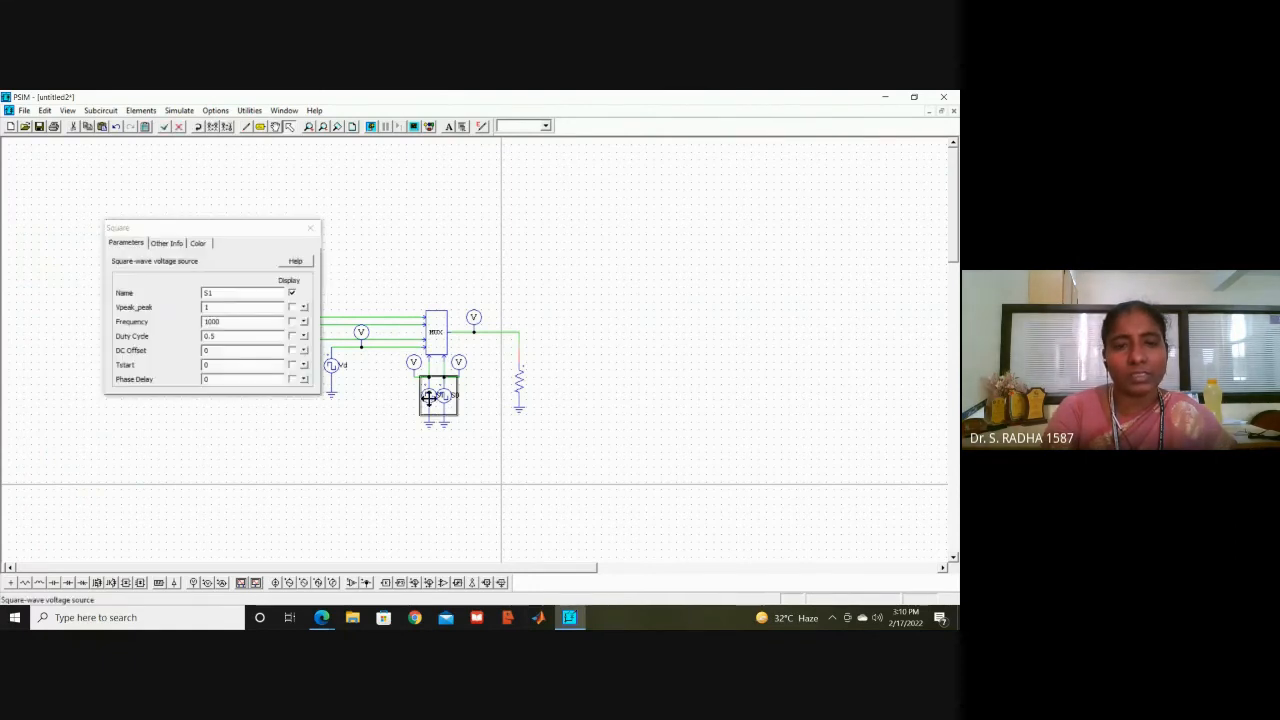
left_click(311, 228)
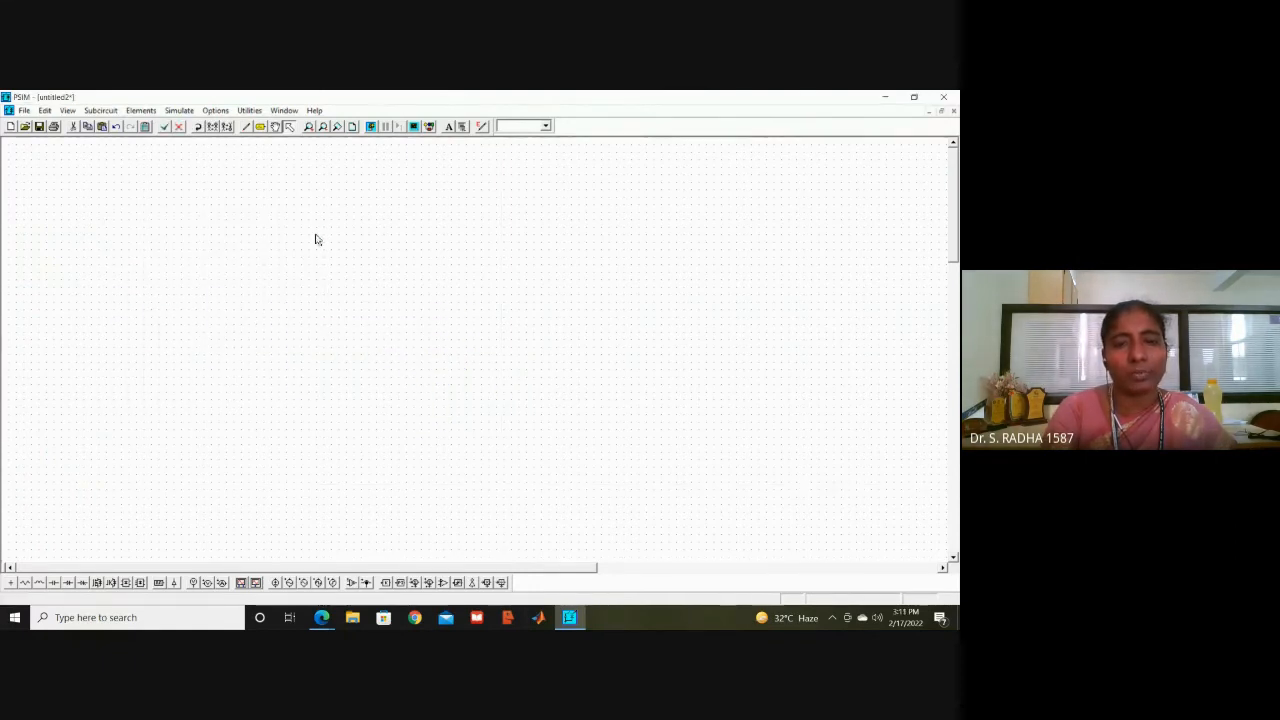
left_click(485, 246)
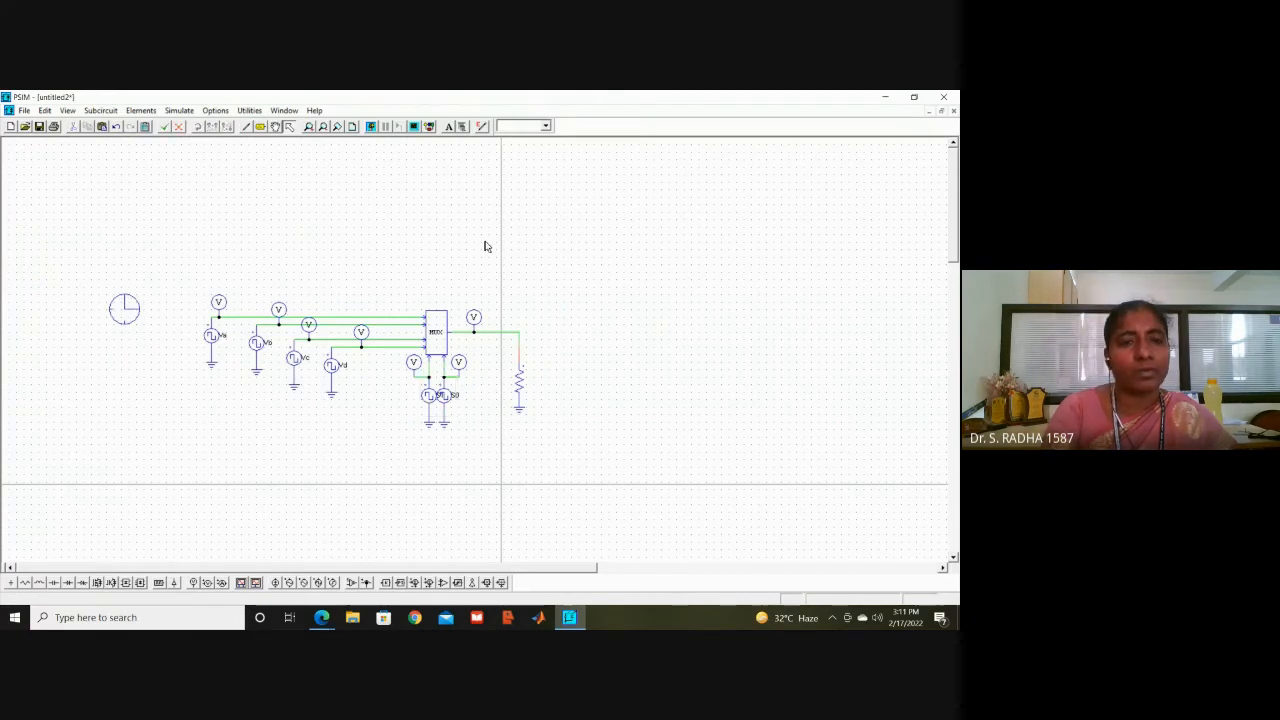
double_click(124, 309)
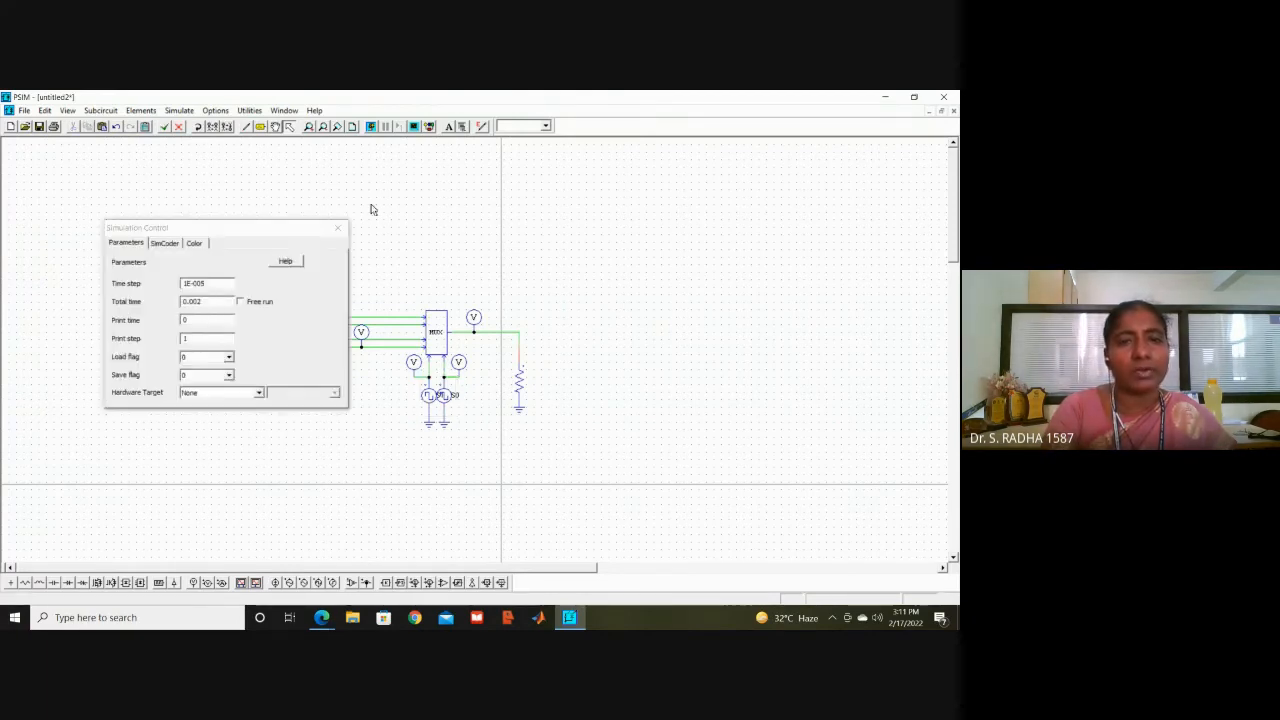
left_click(338, 231)
left_click(338, 230)
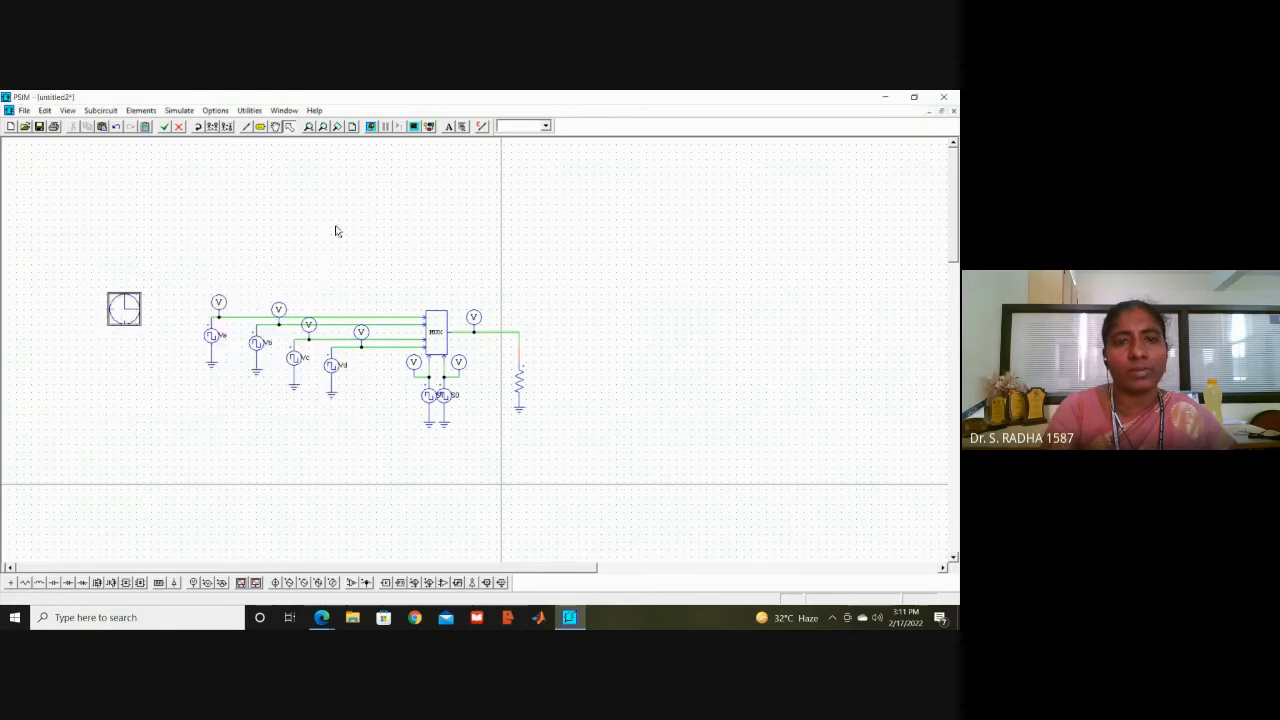
Step: Run the simulation and plot the multiplexer output V7 in Simview
left_click(371, 127)
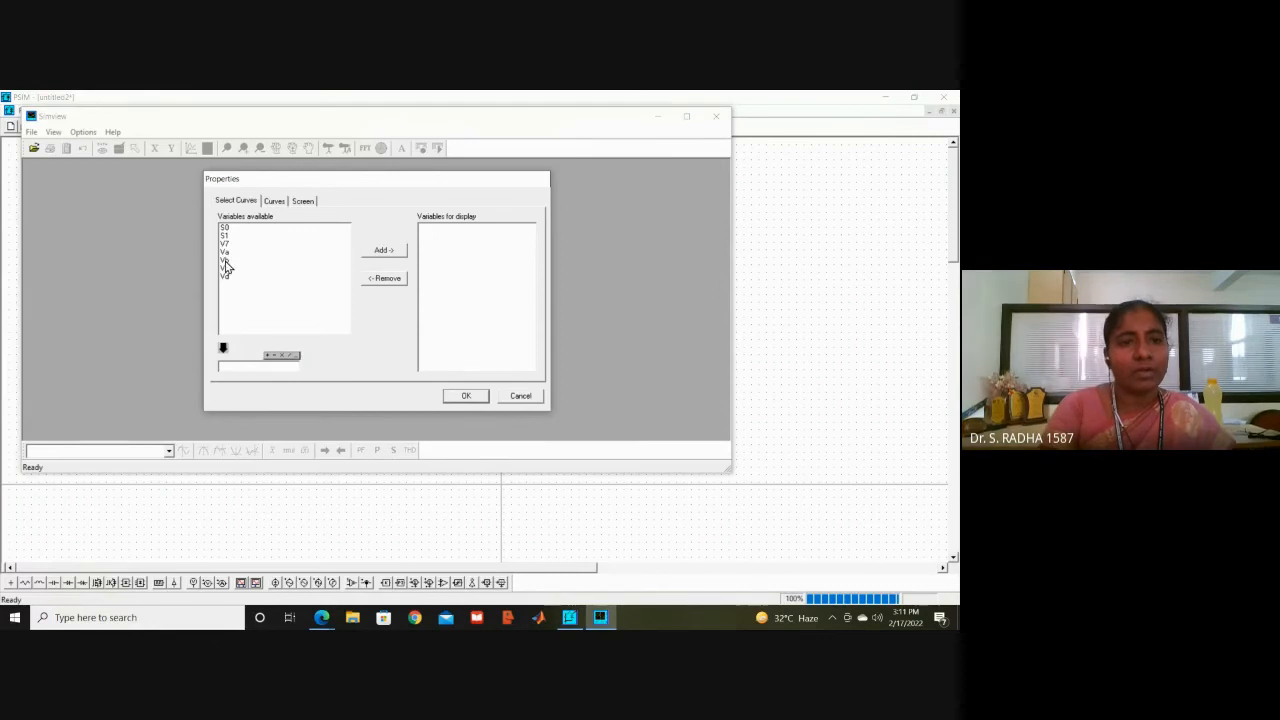
left_click(225, 245)
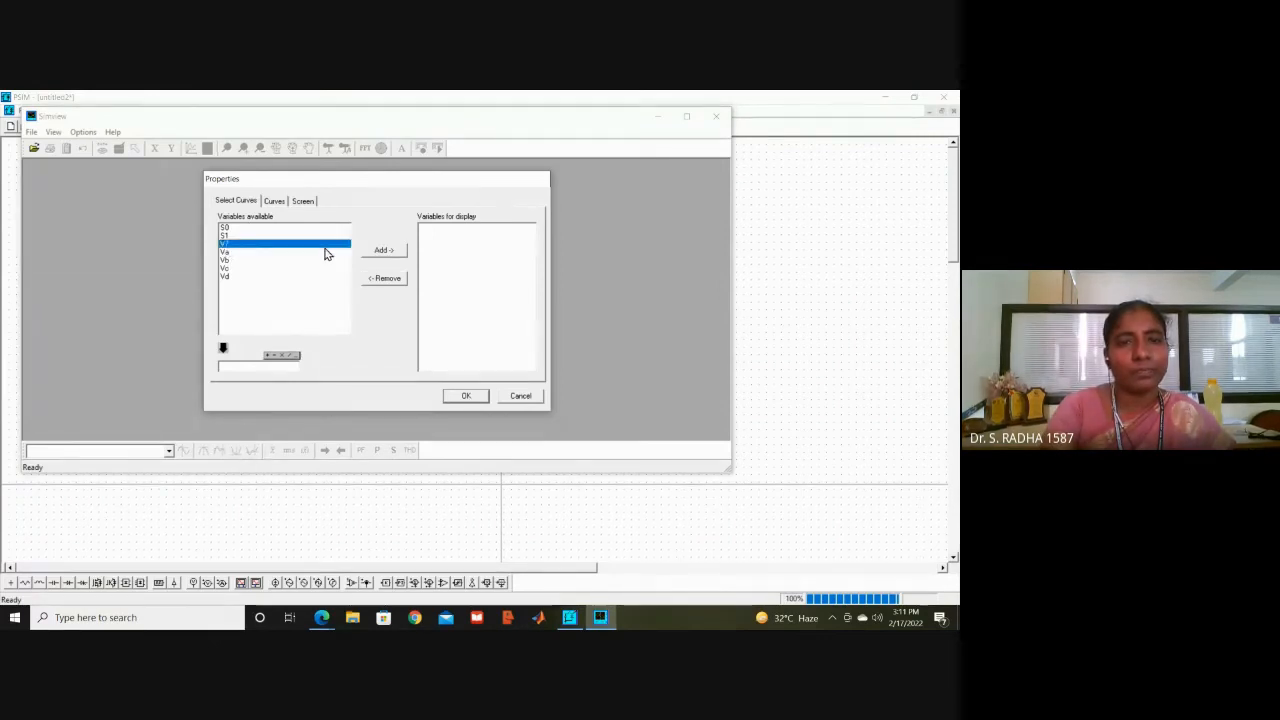
left_click(373, 252)
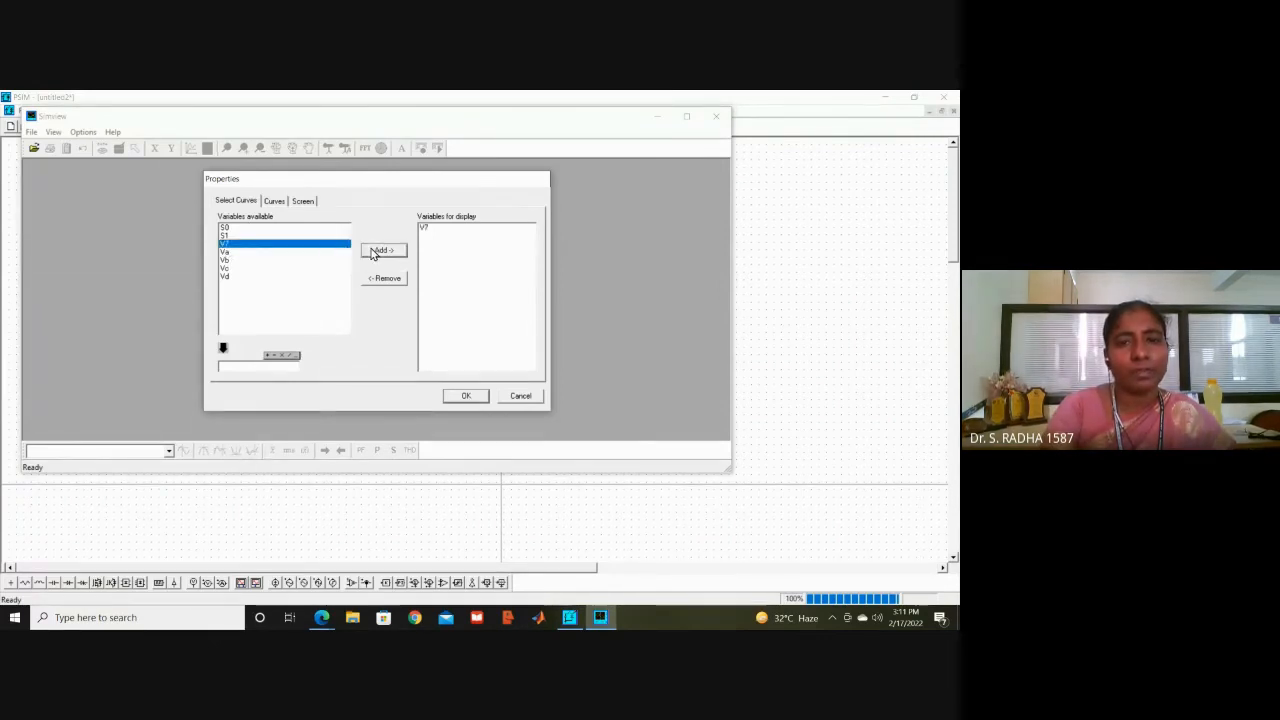
left_click(462, 395)
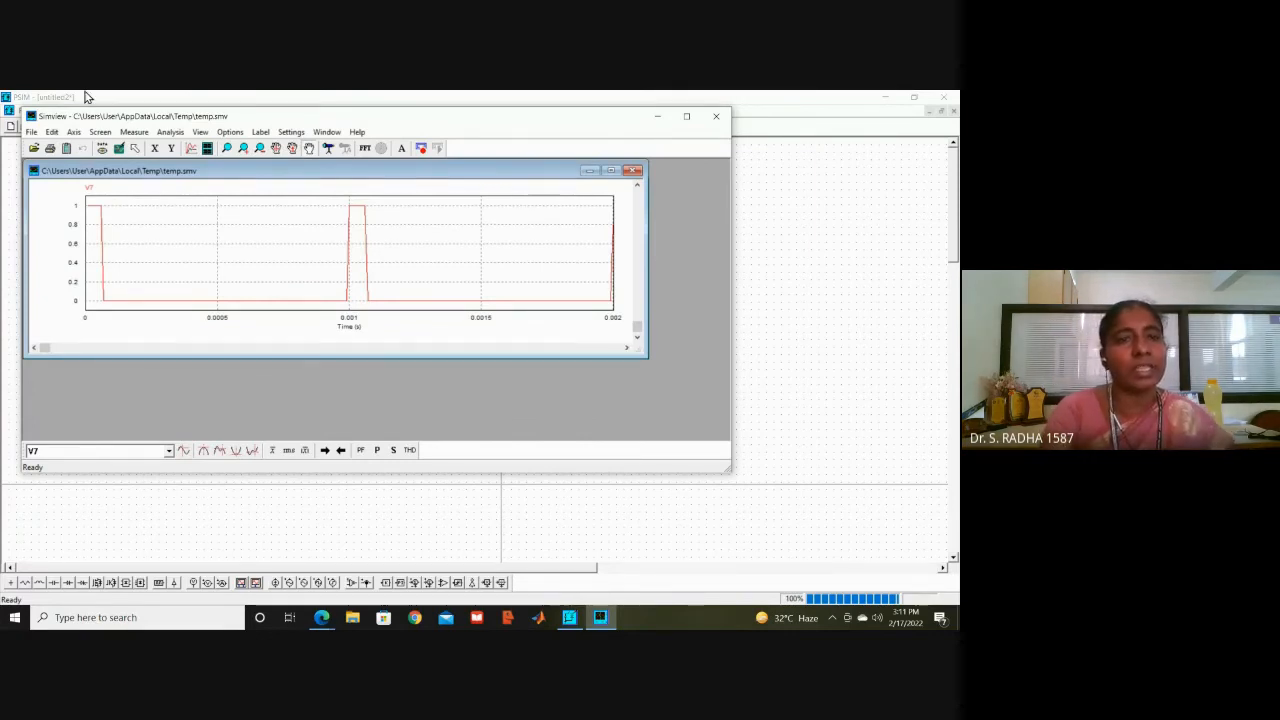
Step: Add two separate plot screens below the output waveform, one showing Va and one showing Vb
left_click(207, 148)
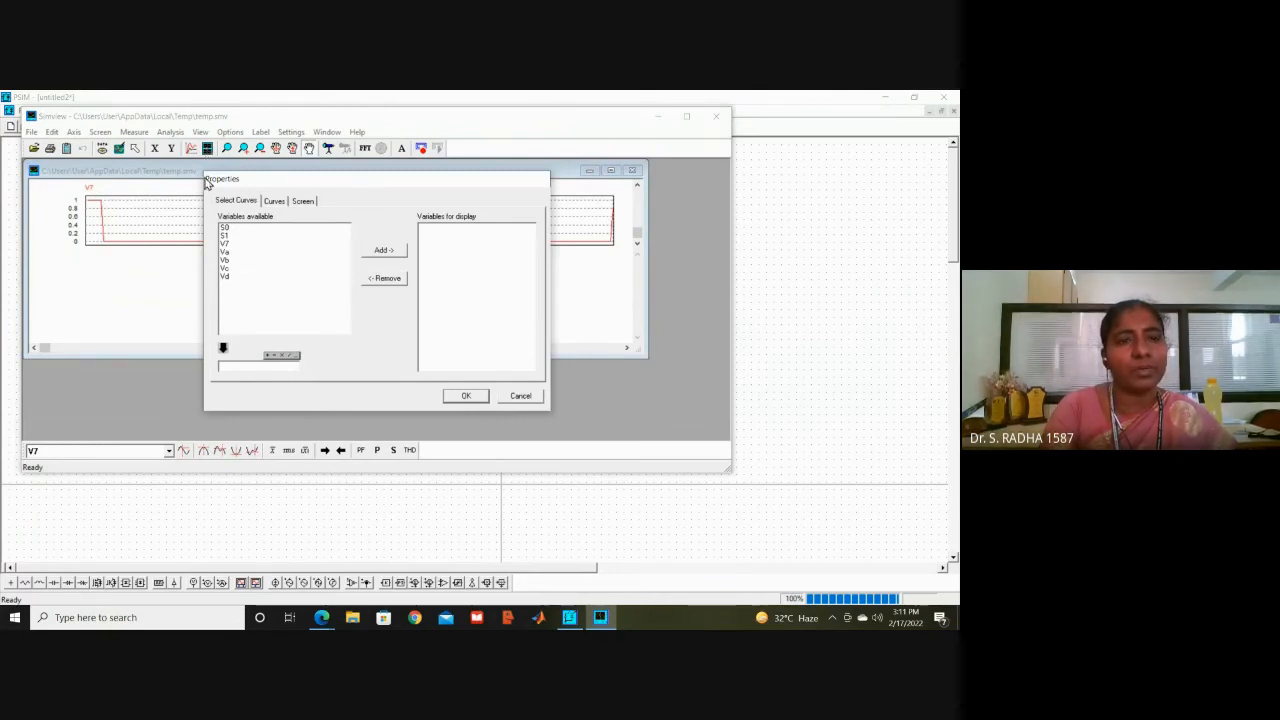
left_click(228, 251)
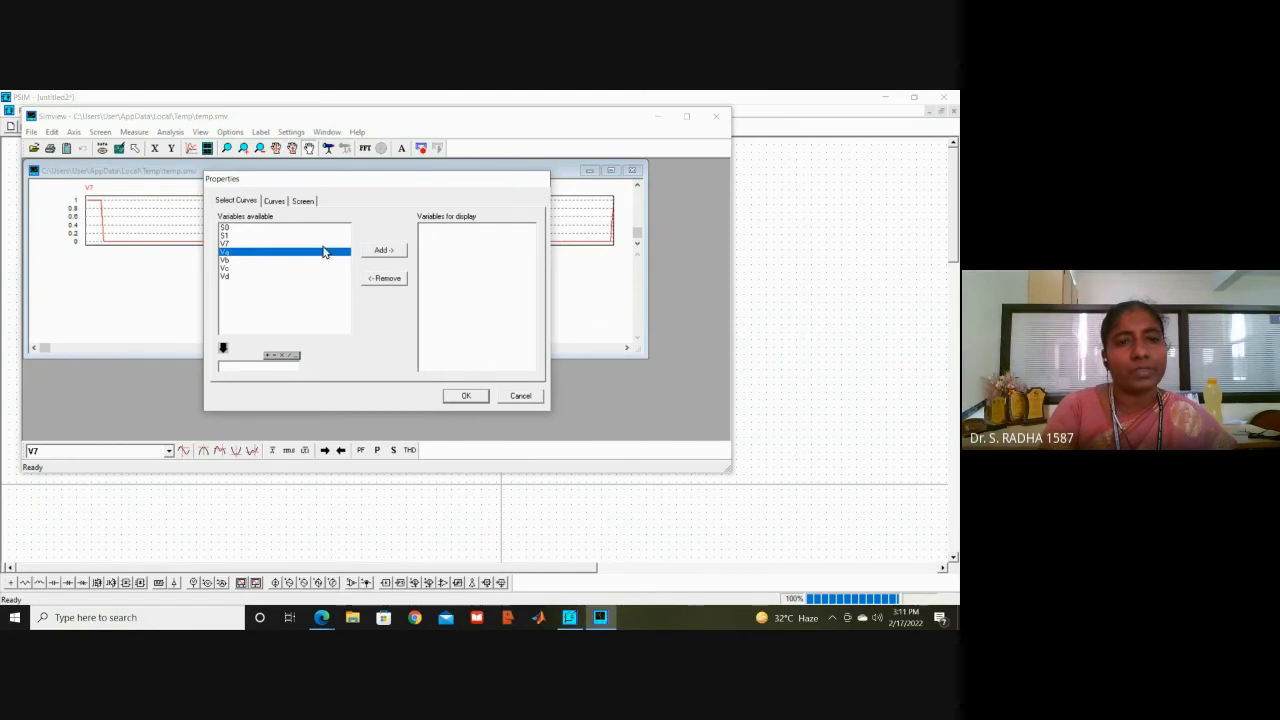
left_click(372, 253)
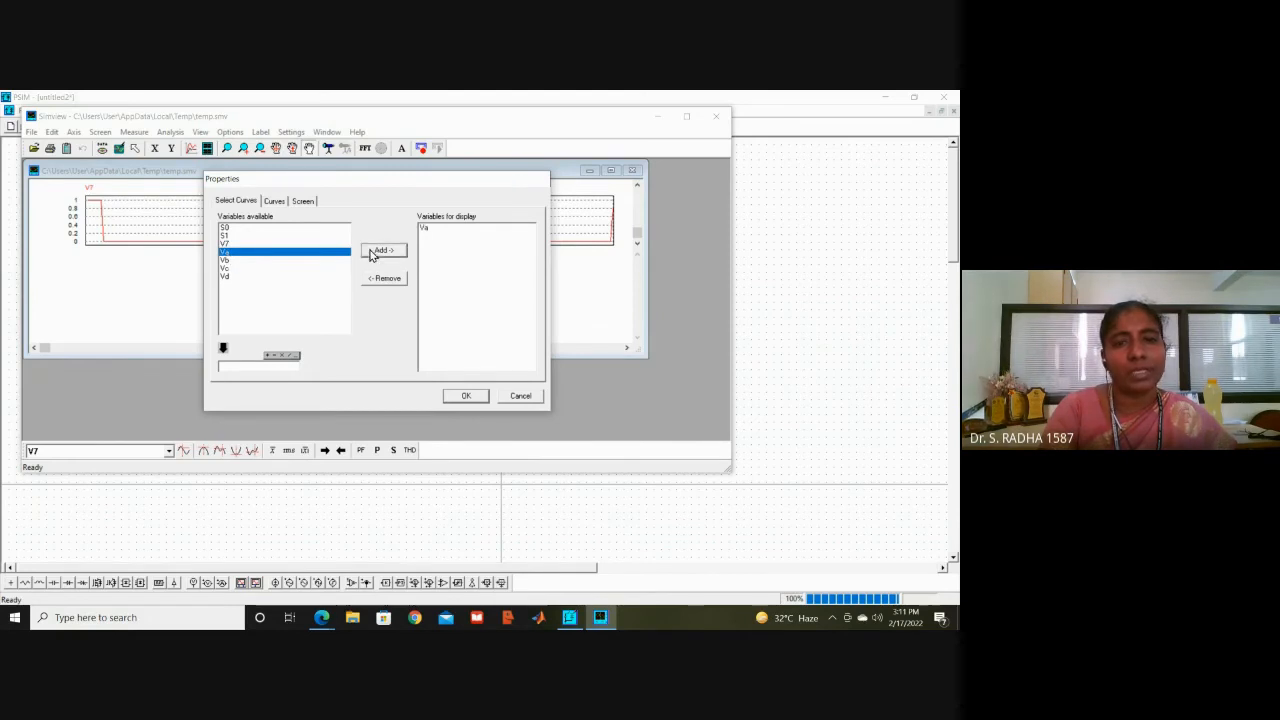
left_click(470, 396)
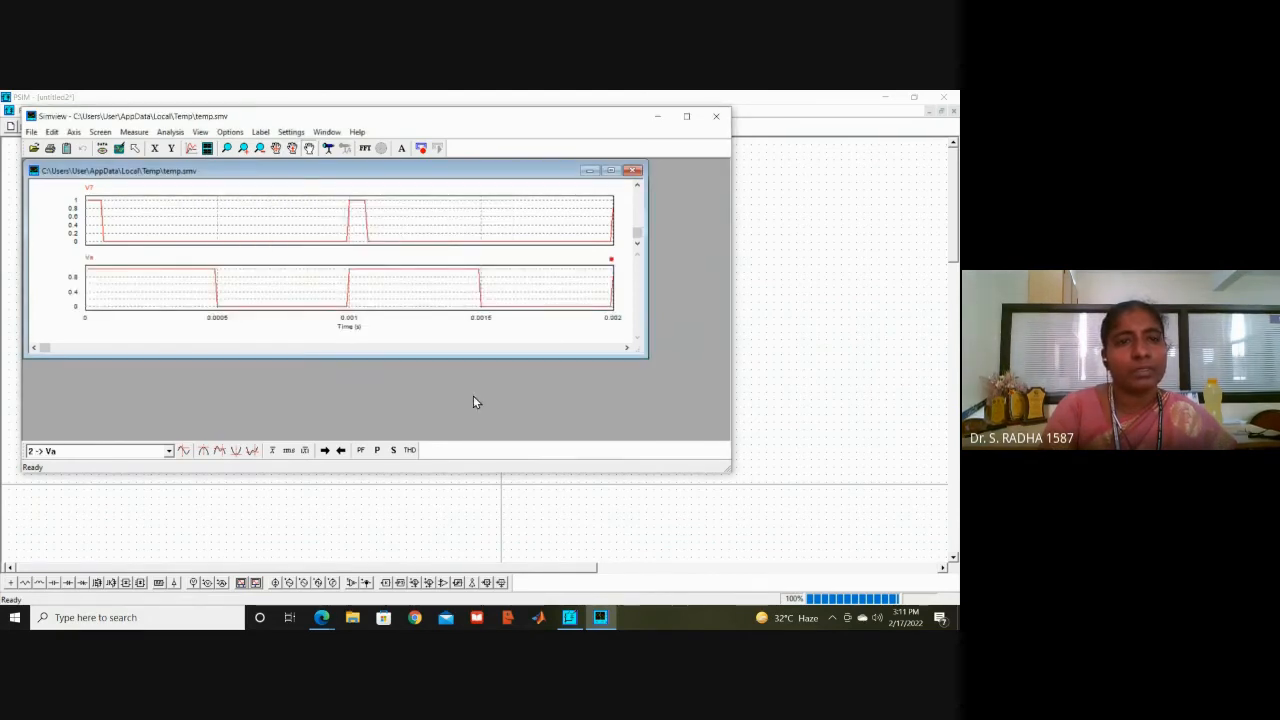
left_click(208, 148)
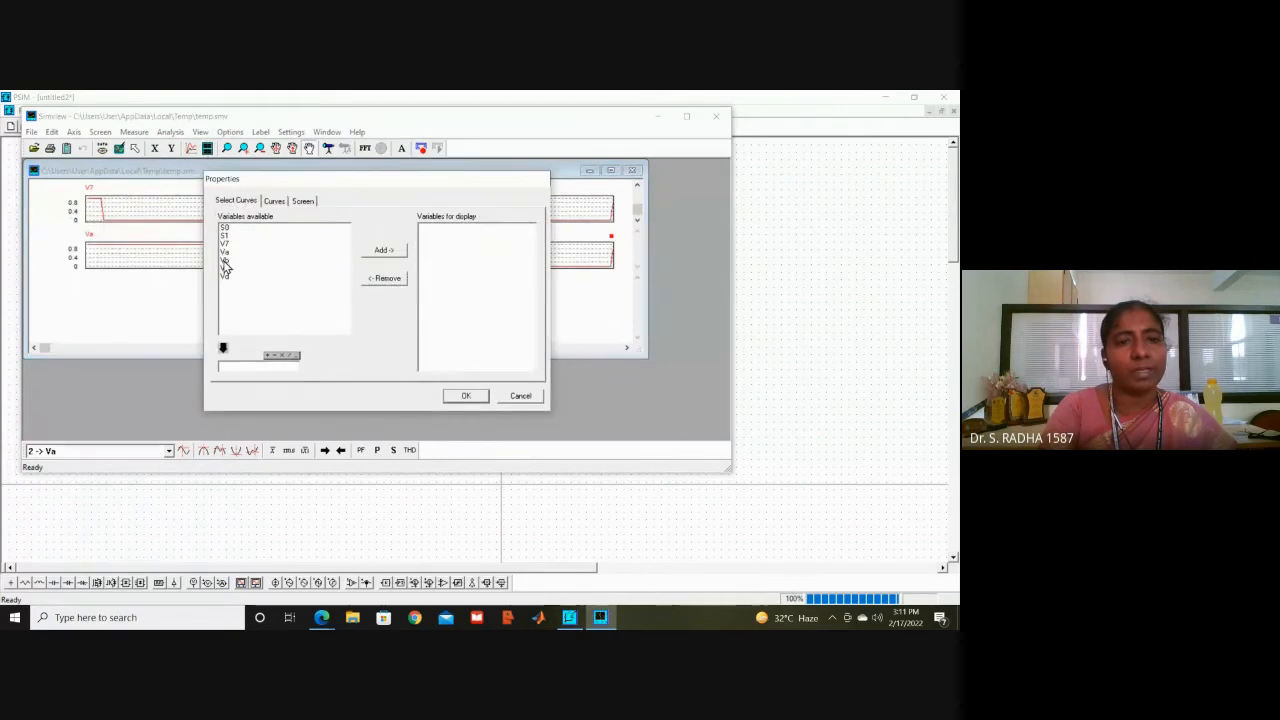
left_click(225, 261)
left_click(386, 251)
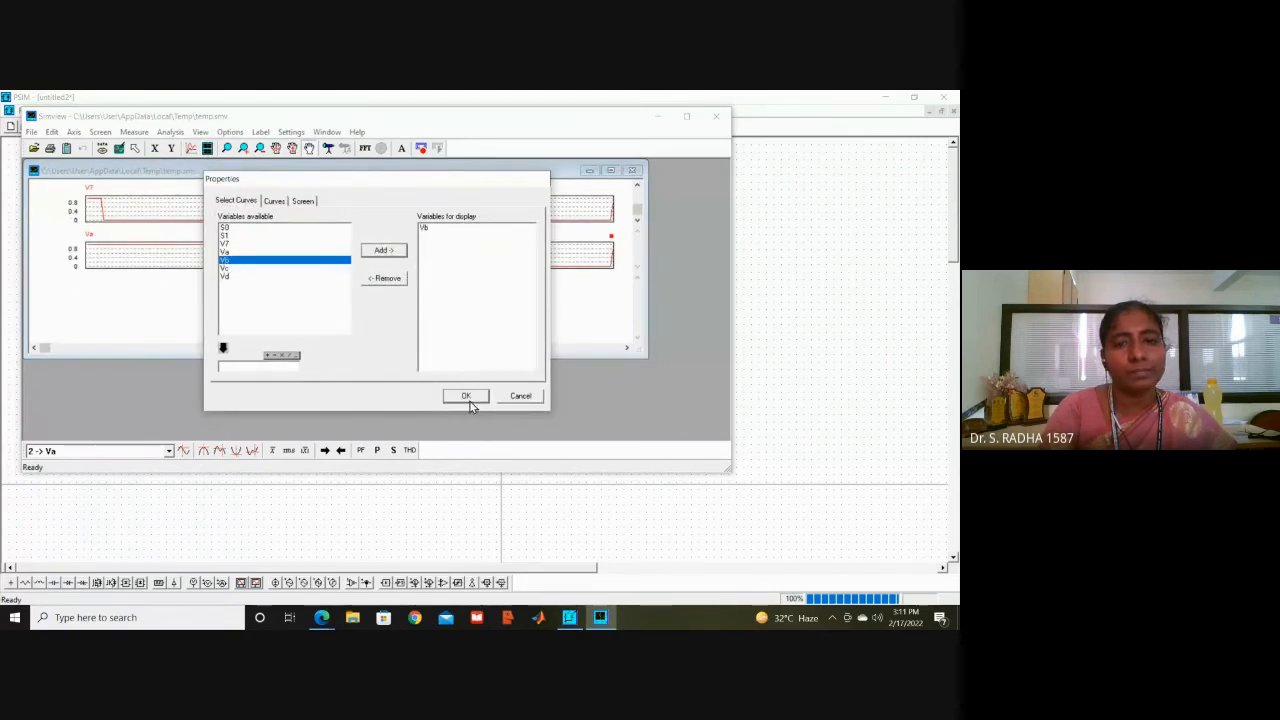
left_click(466, 397)
Step: Add two more plot screens to the waveform window, one for Vc and one for Vd
left_click(208, 148)
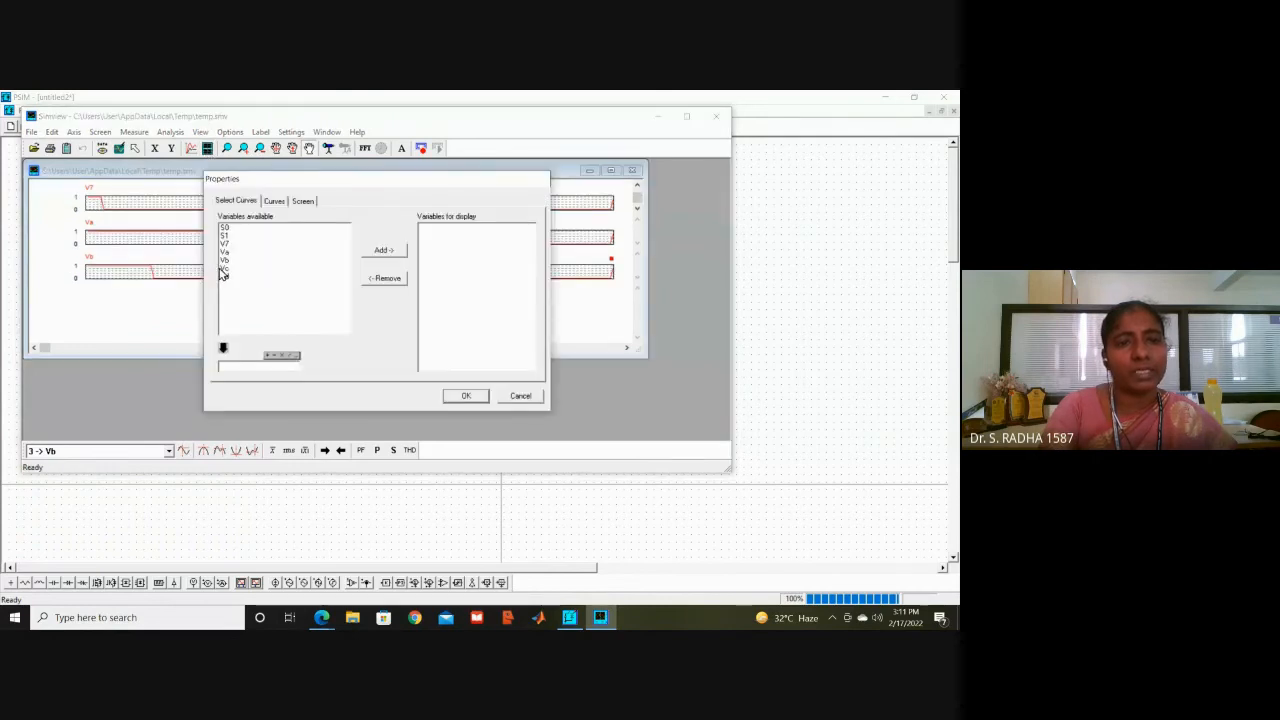
left_click(223, 269)
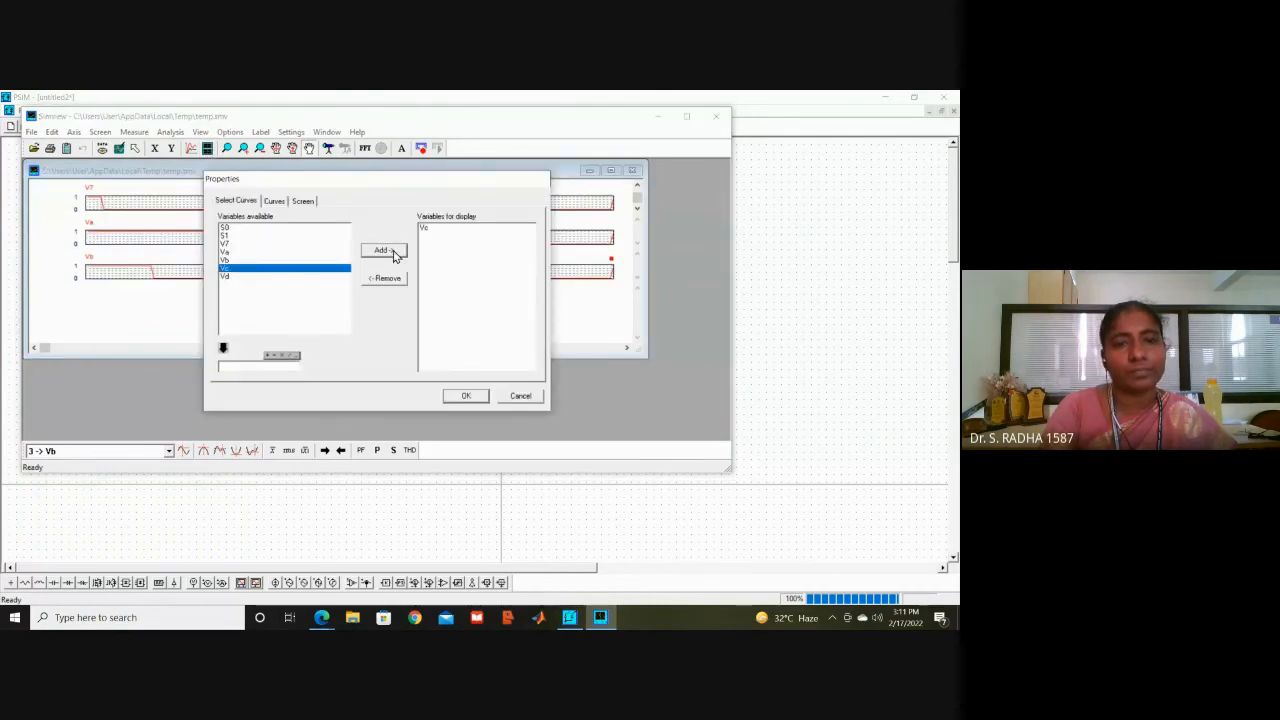
left_click(466, 397)
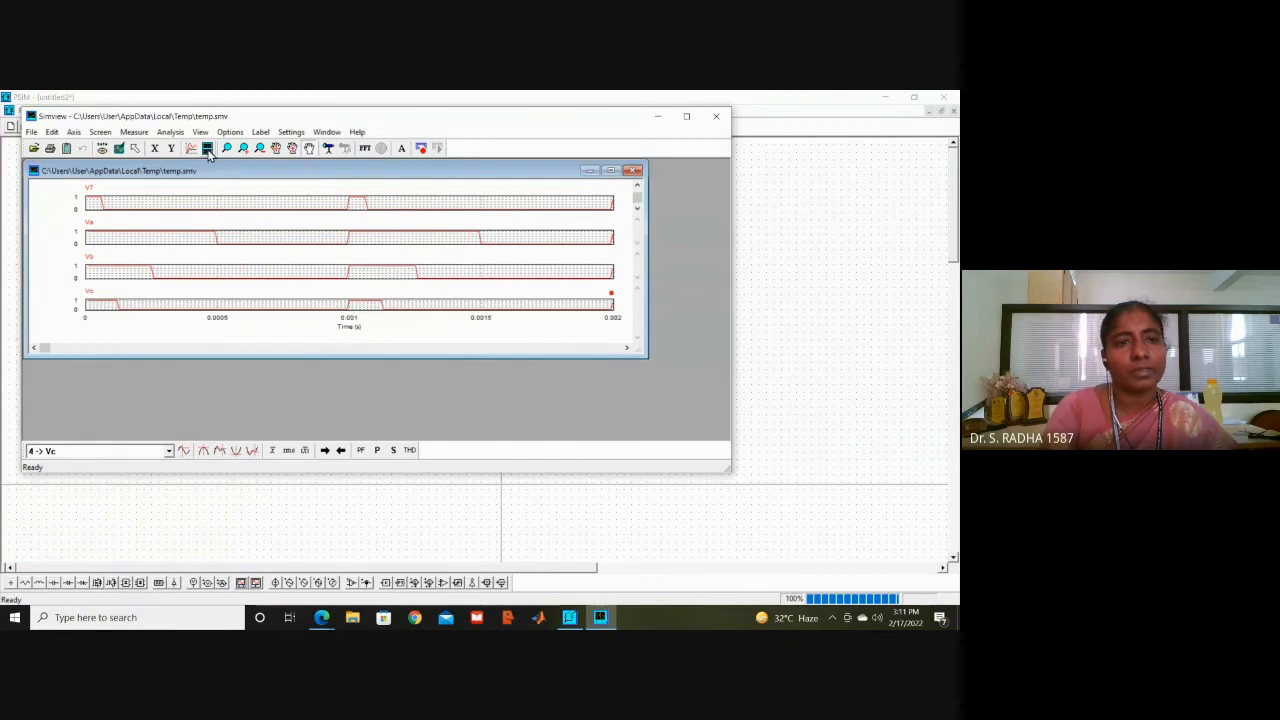
left_click(207, 149)
left_click(225, 277)
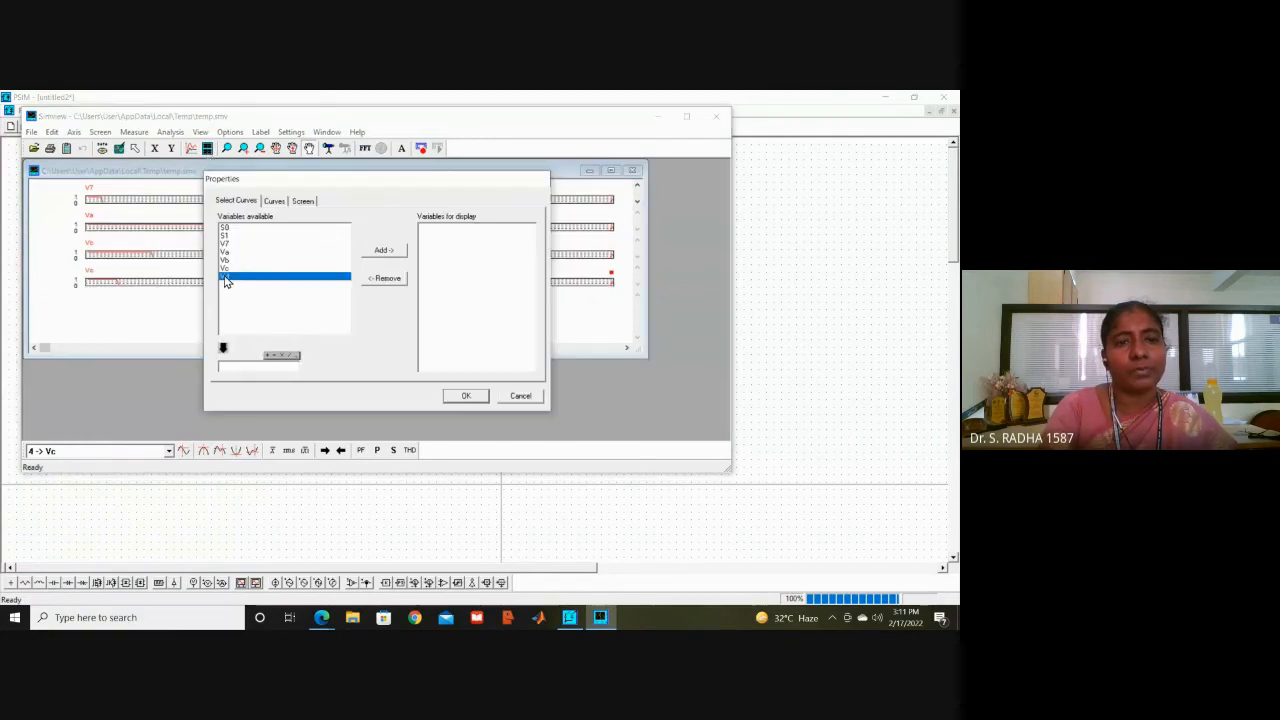
left_click(384, 250)
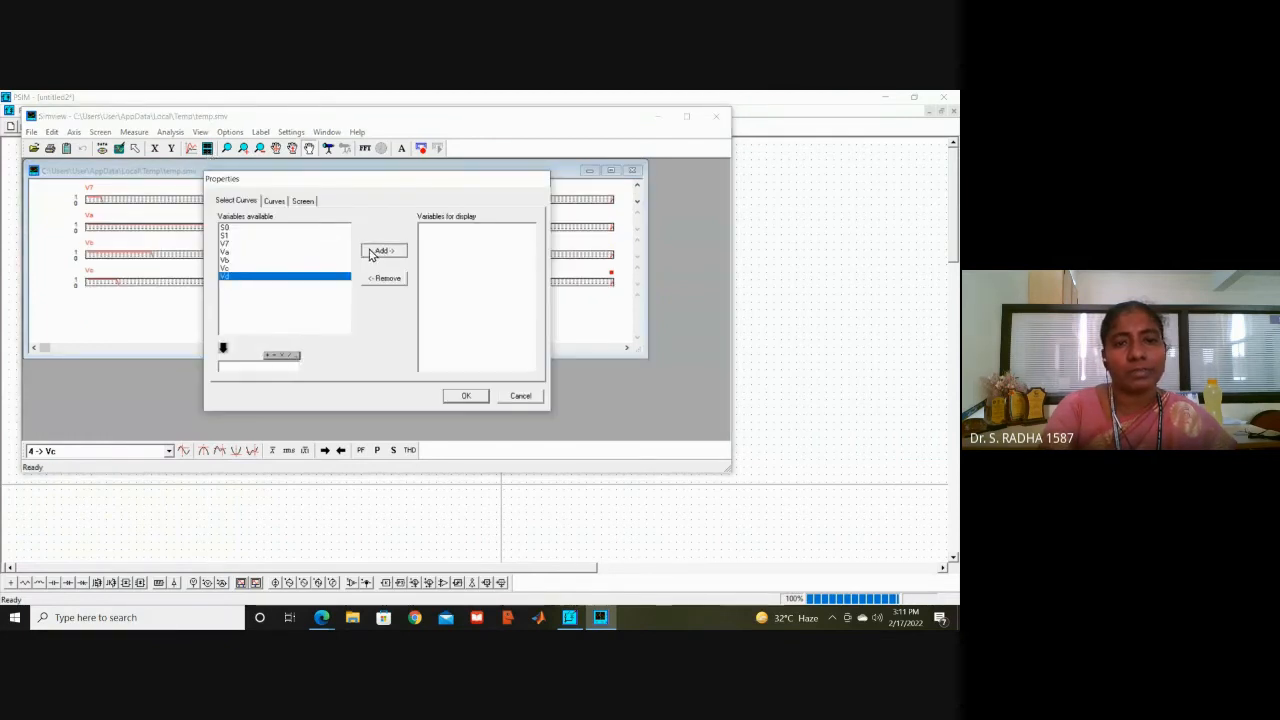
left_click(480, 394)
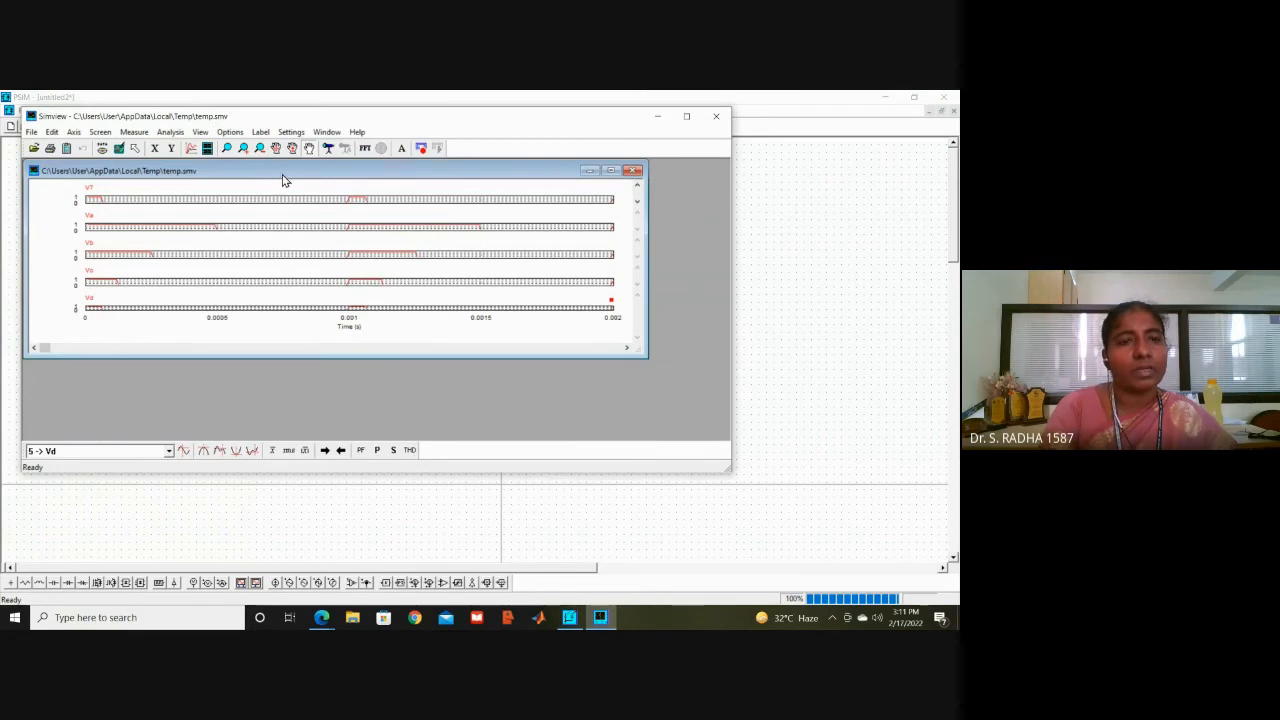
Step: Add another plot screen showing the select signal S1 below the data input waveforms
left_click(208, 149)
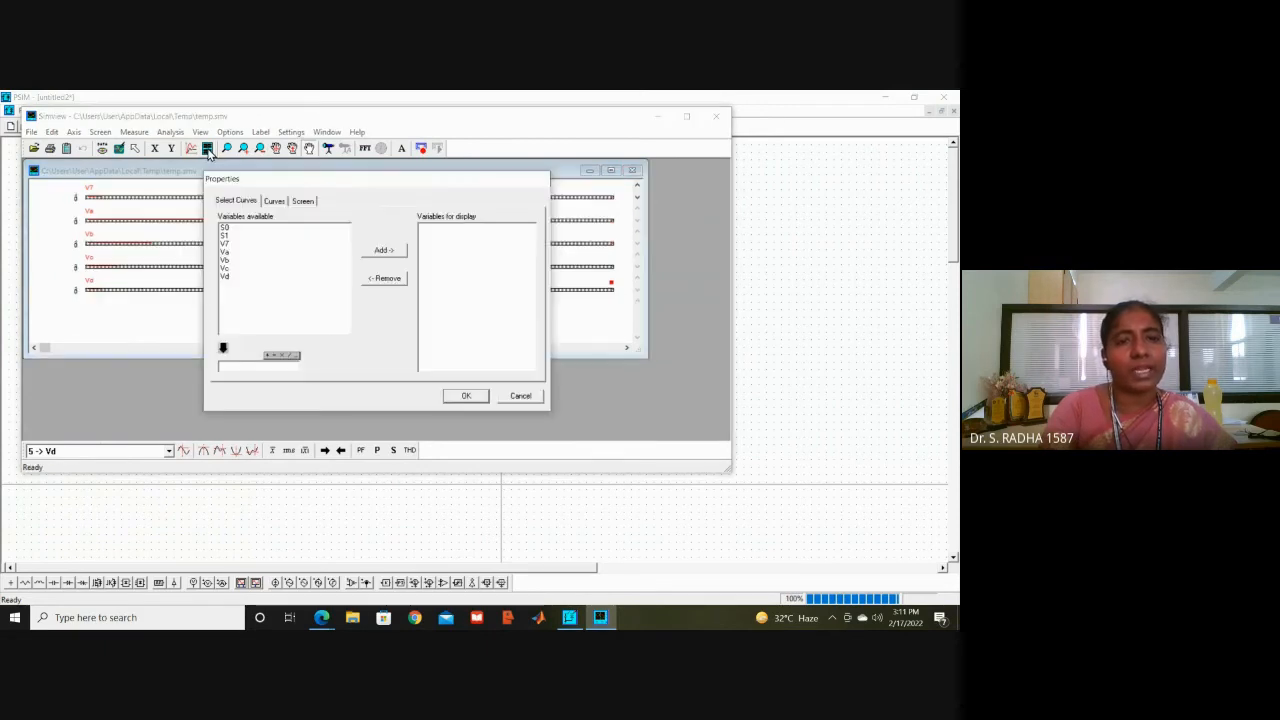
left_click(225, 236)
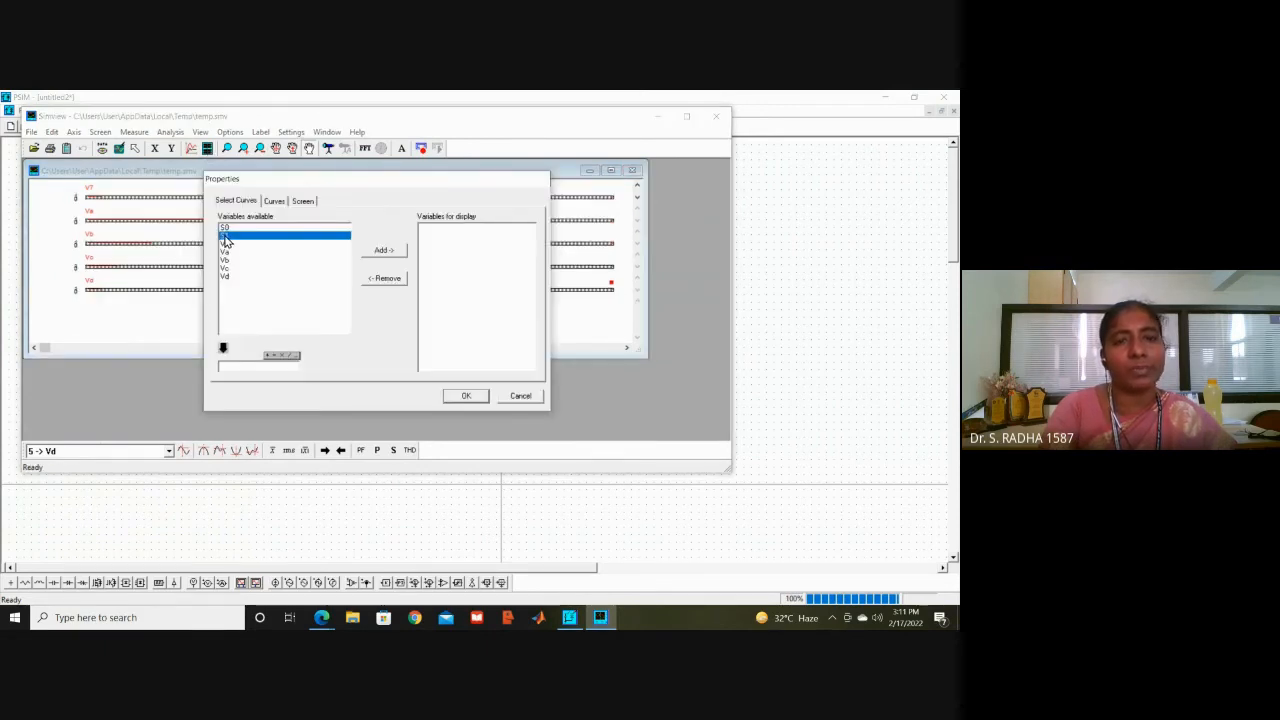
left_click(384, 251)
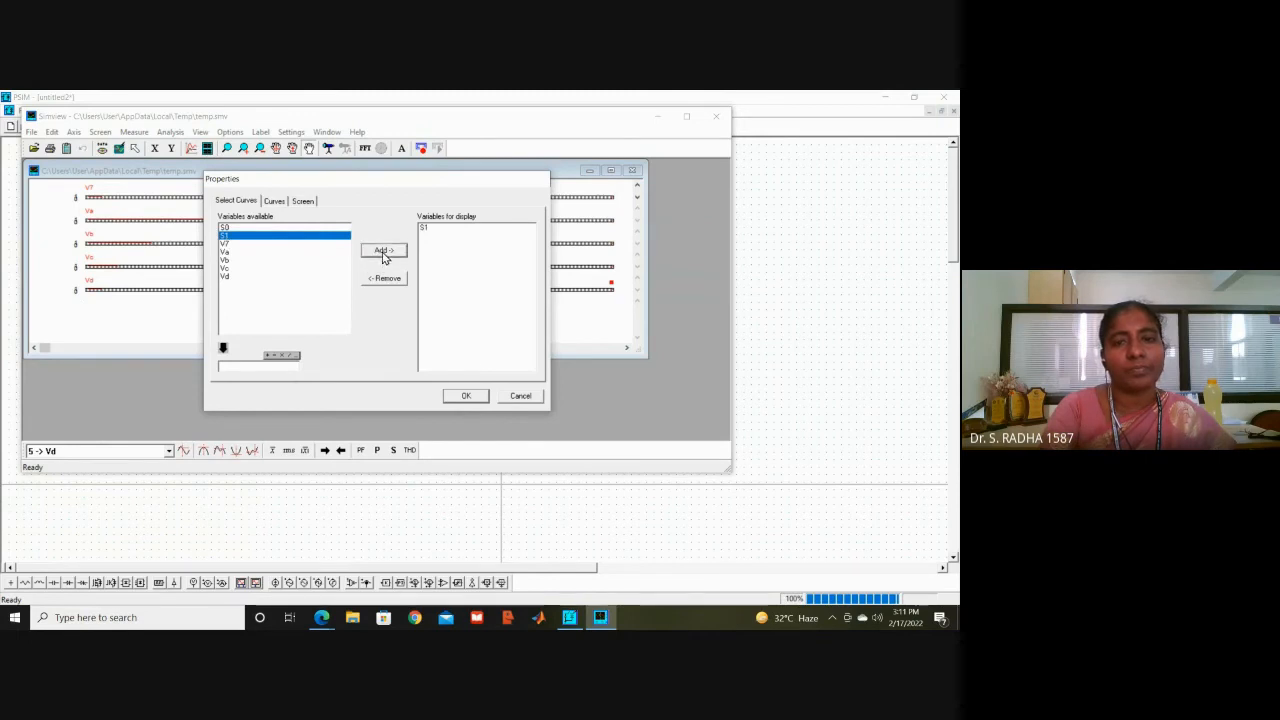
left_click(465, 396)
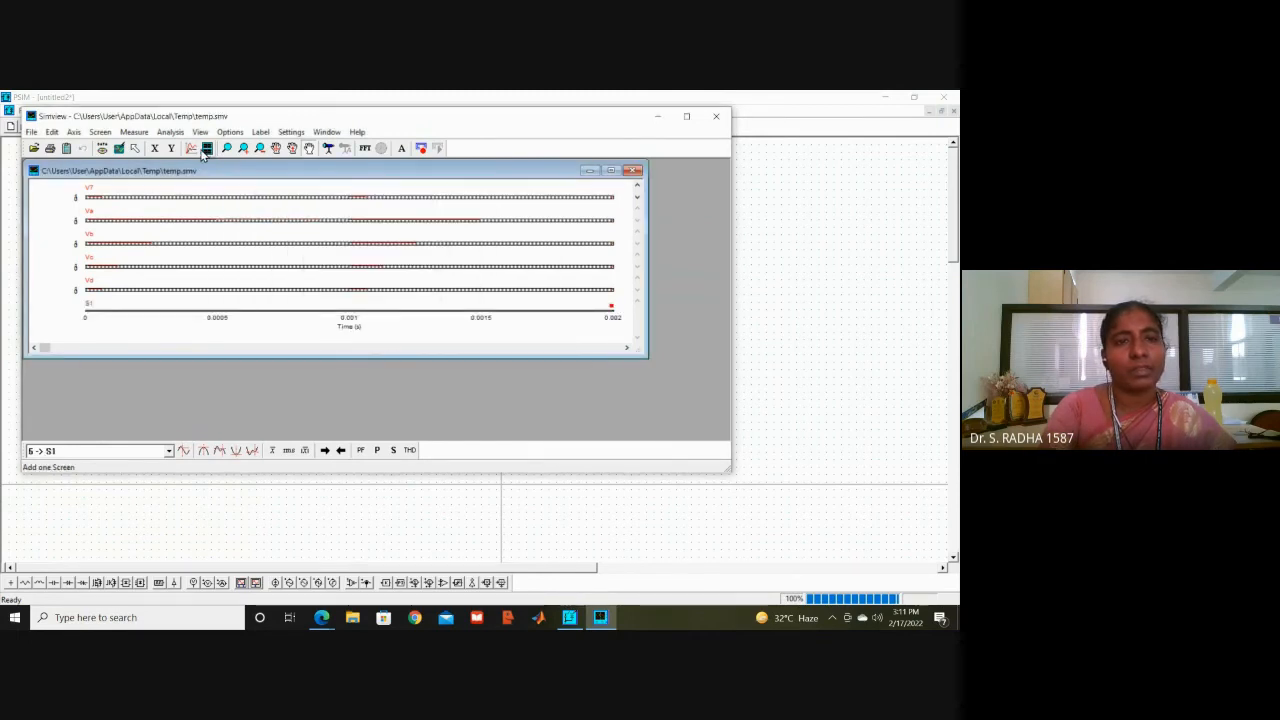
Step: Add a plot screen for select signal S0 below S1 and maximize the waveform plot and the Simview window
left_click(207, 148)
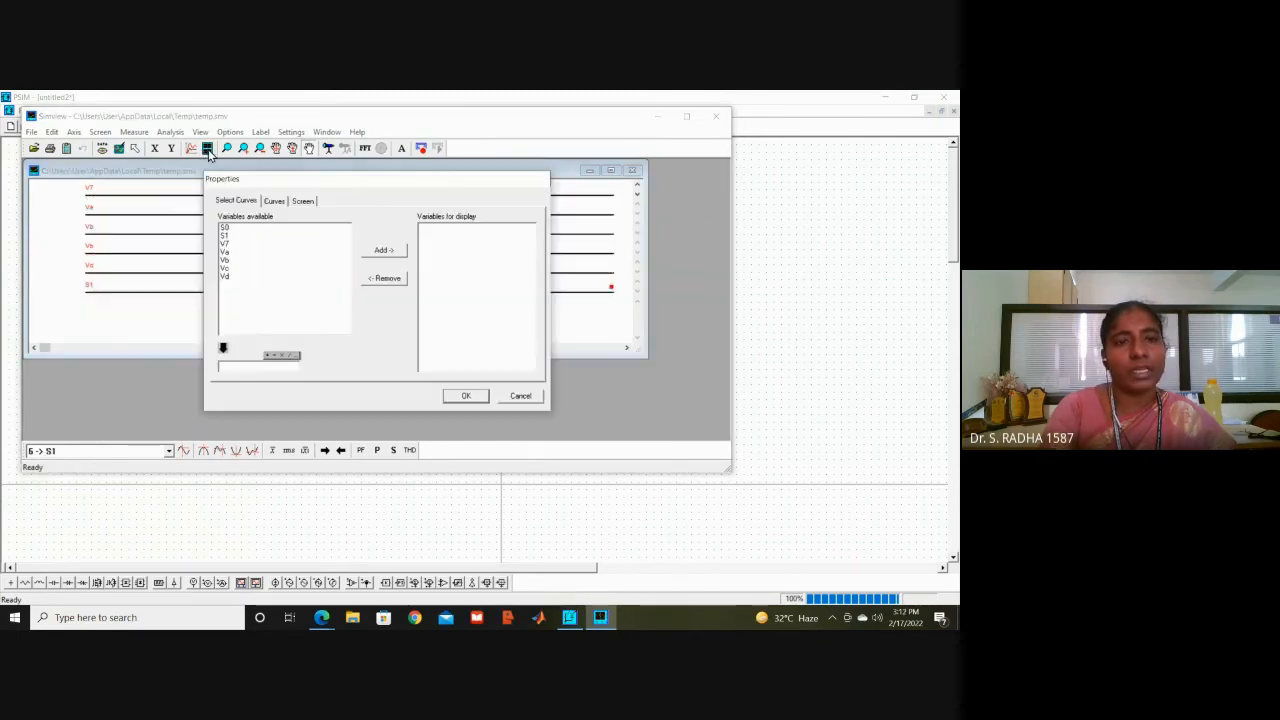
left_click(225, 229)
left_click(376, 250)
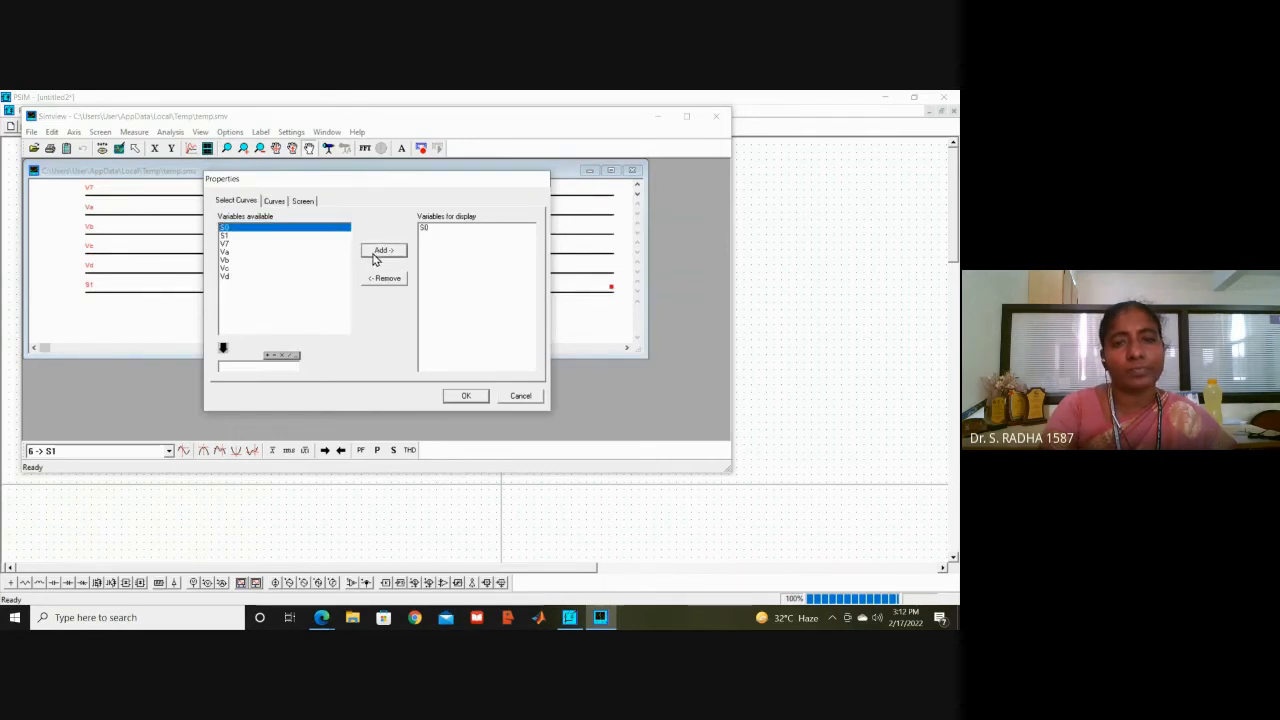
left_click(471, 398)
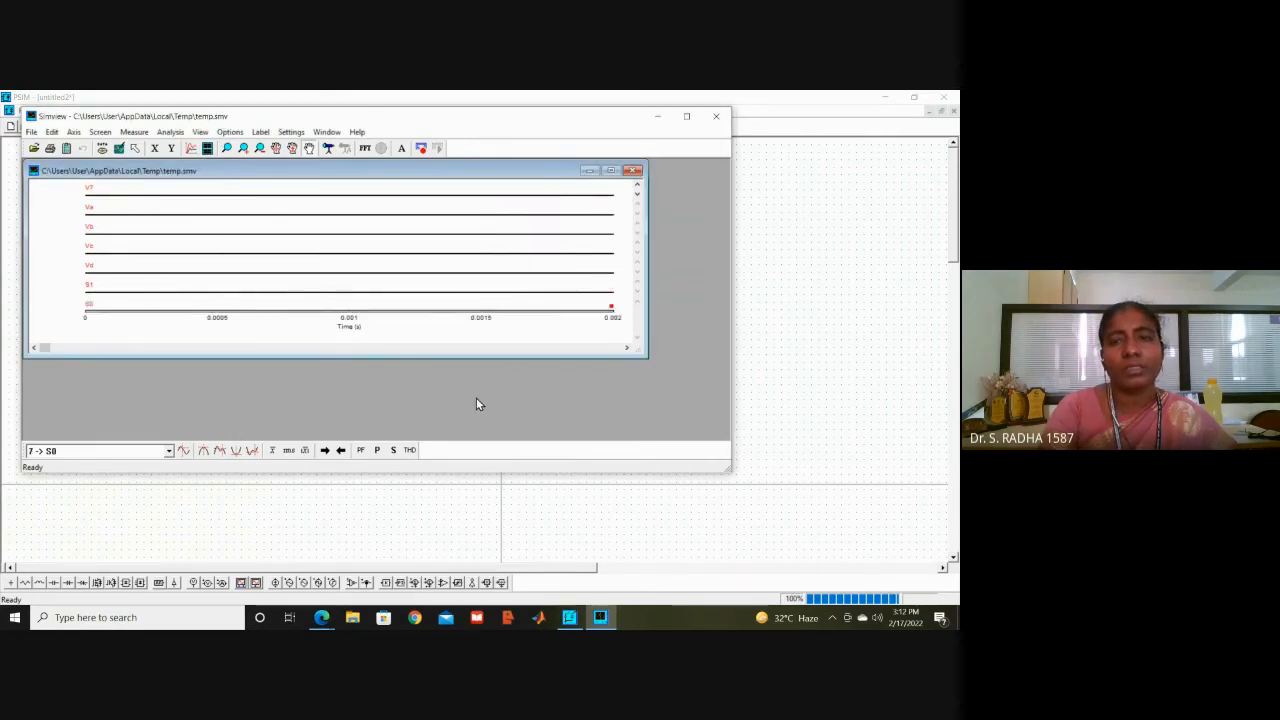
left_click(610, 171)
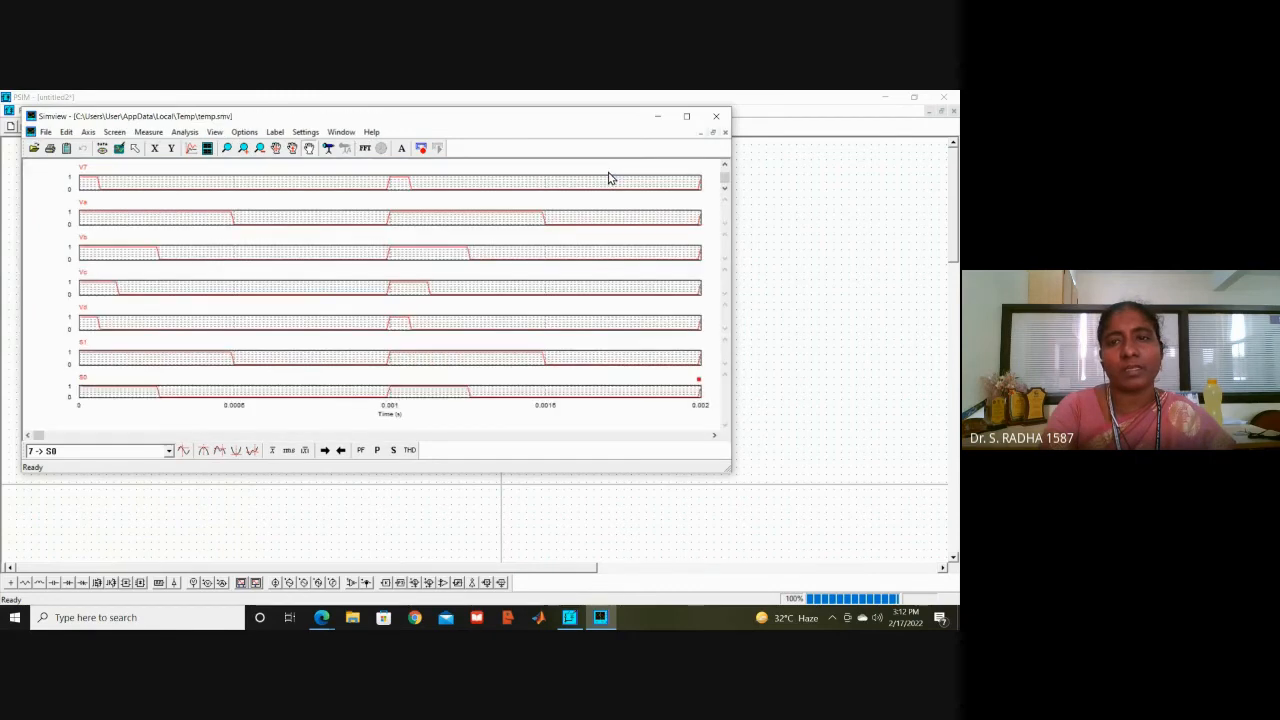
left_click(688, 117)
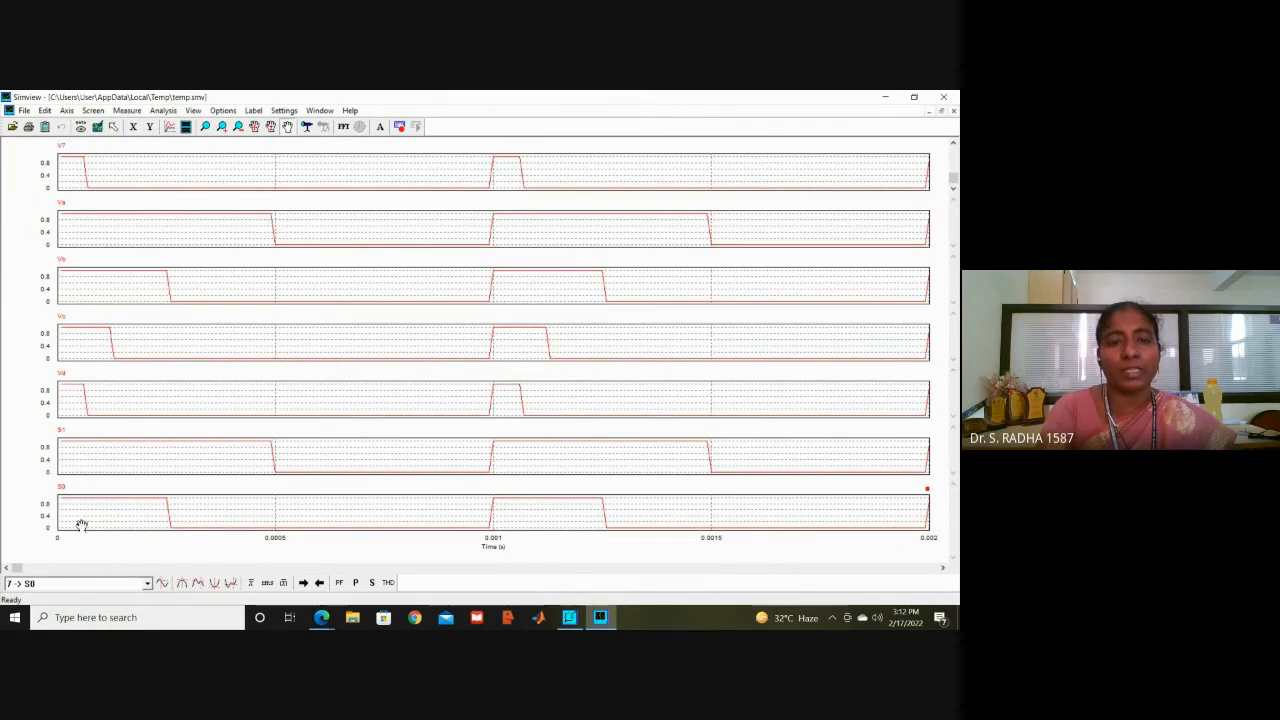
Step: Switch to the Edge browser to review the 4-to-1 multiplexer truth table slide, and return to the Simview waveforms
mouse_move(321, 620)
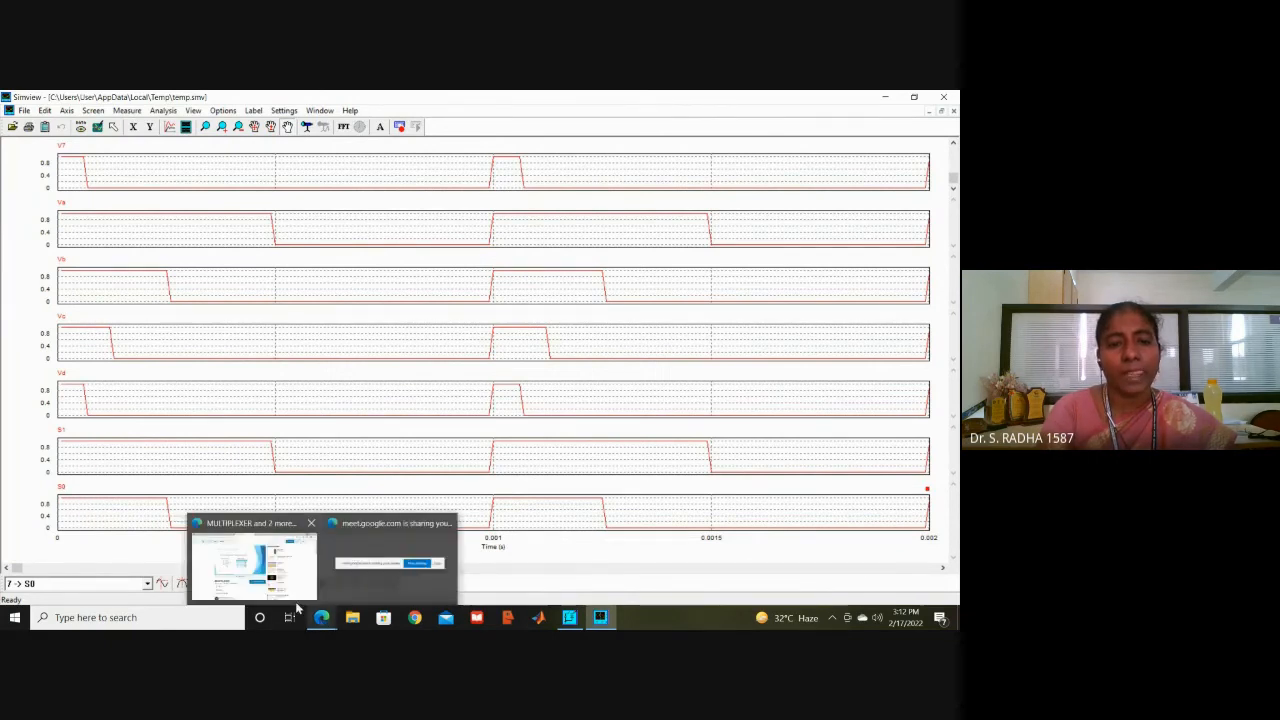
left_click(254, 580)
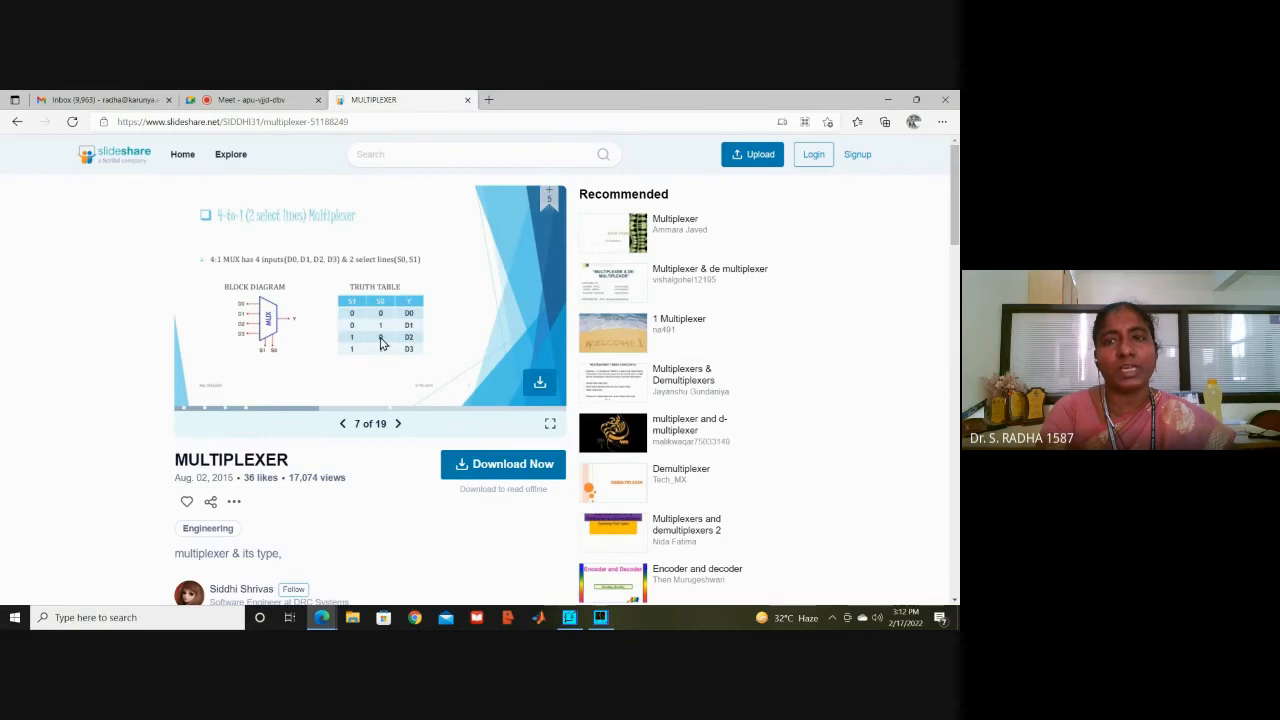
left_click(883, 100)
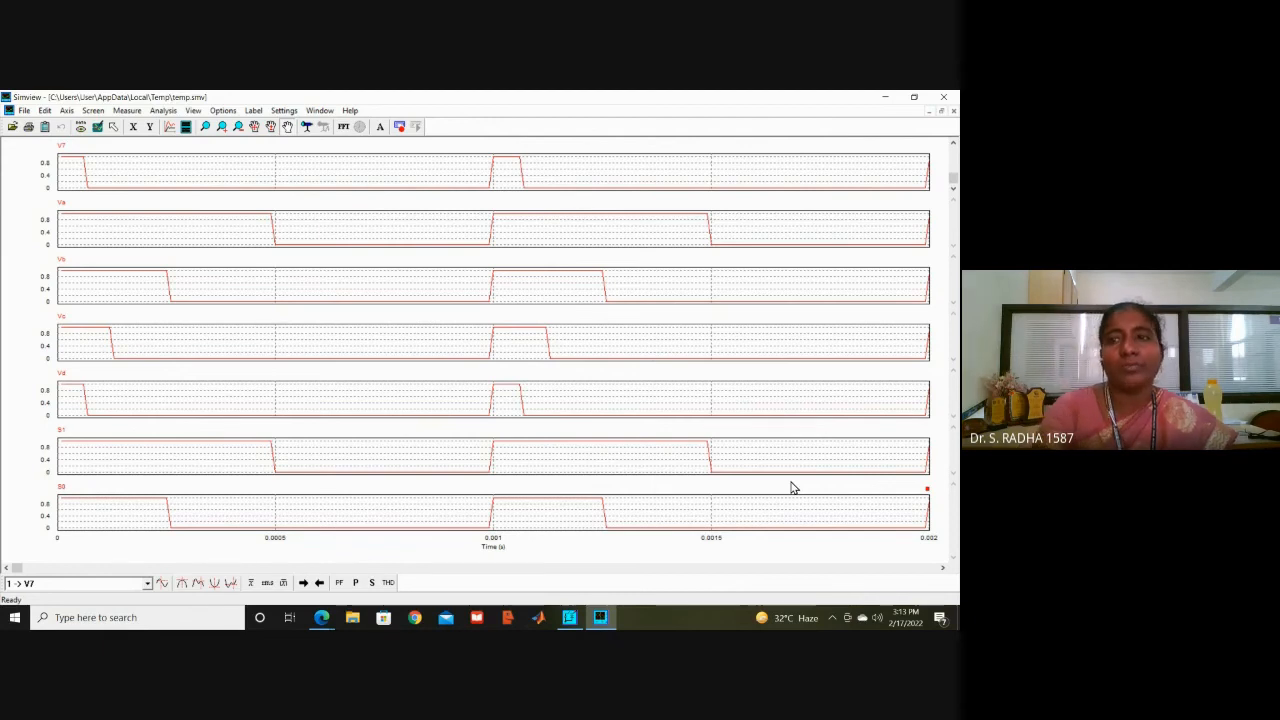
Step: Close Simview and set the duty cycle of the select-line square-wave source S0 to 0.125
left_click(946, 104)
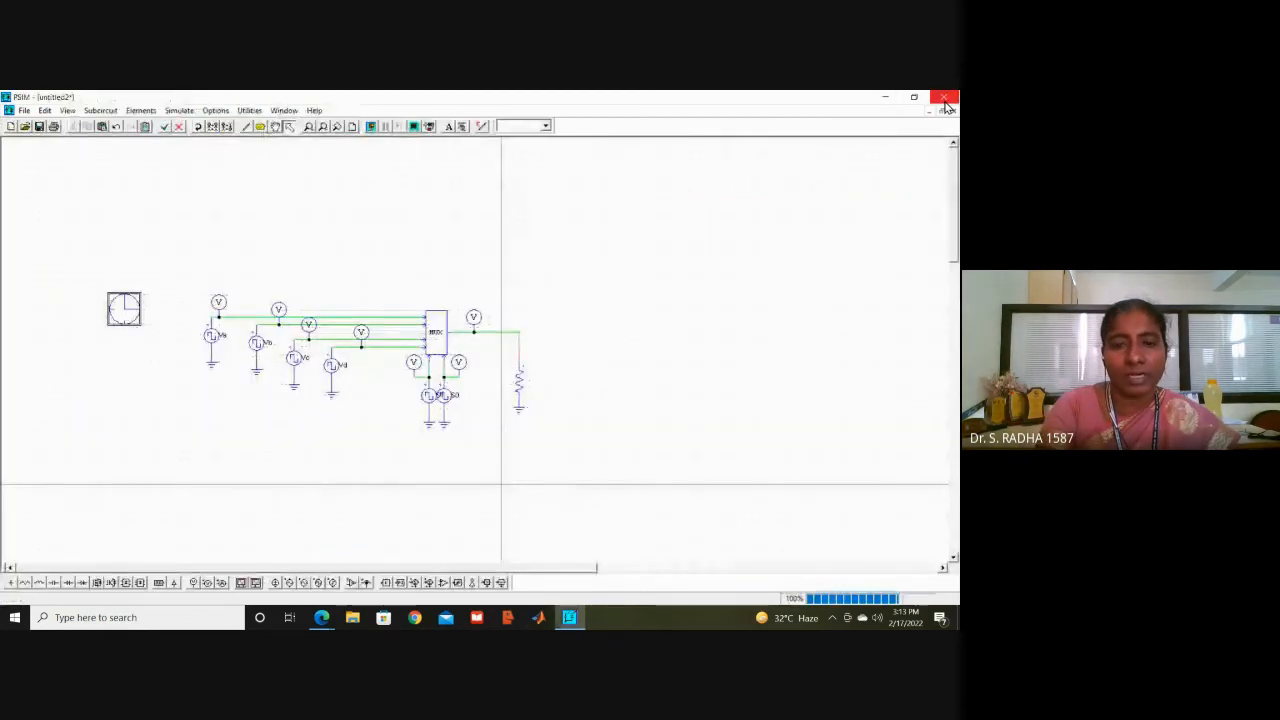
double_click(446, 398)
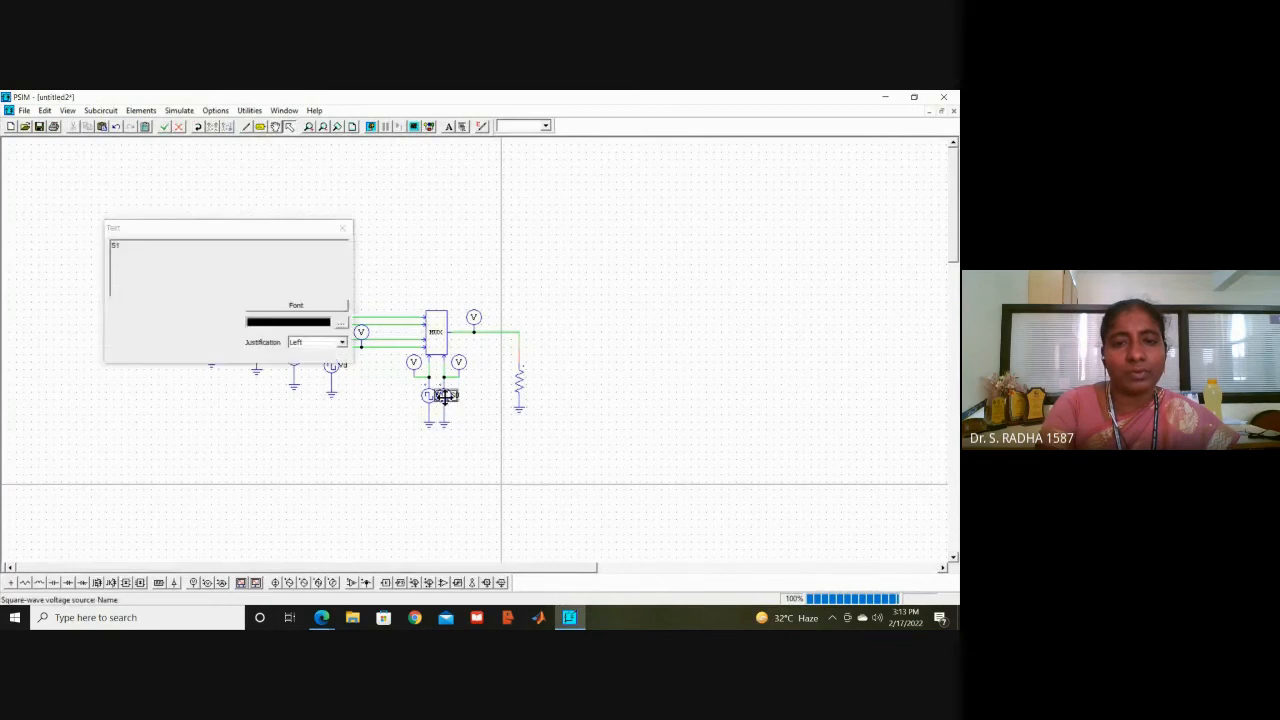
left_click(343, 227)
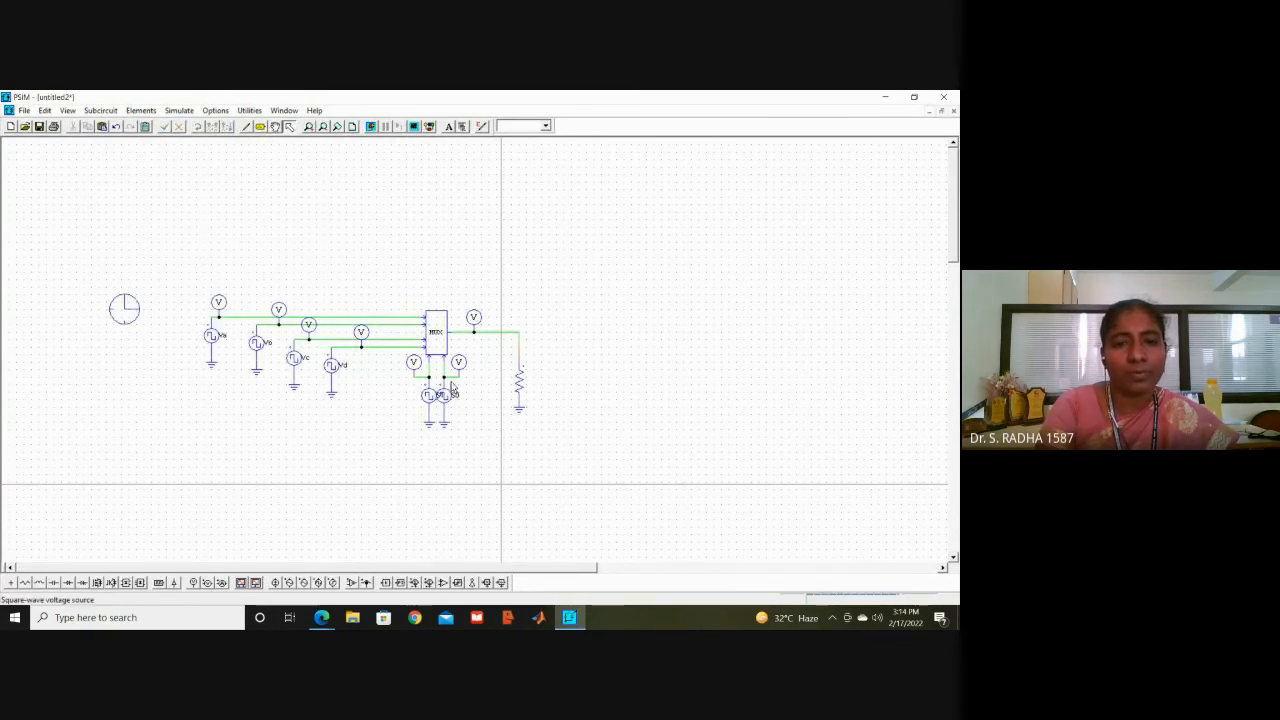
left_click(456, 384)
double_click(456, 384)
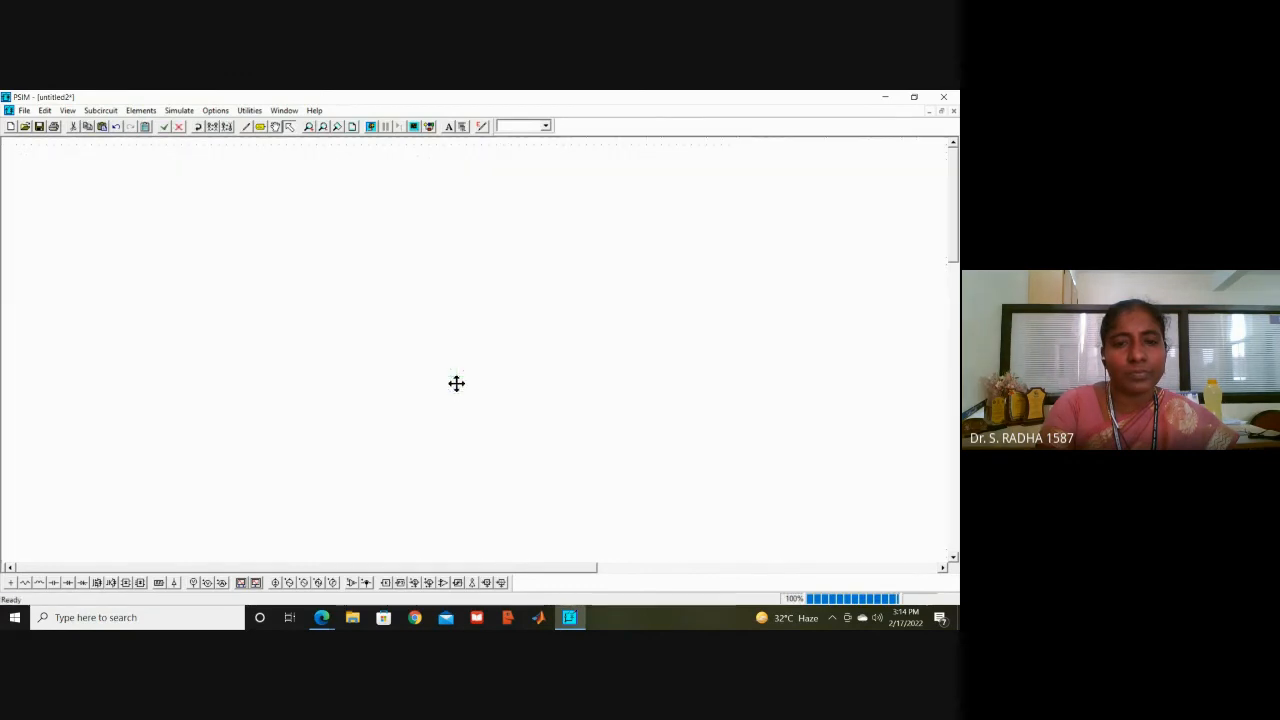
left_click(241, 338)
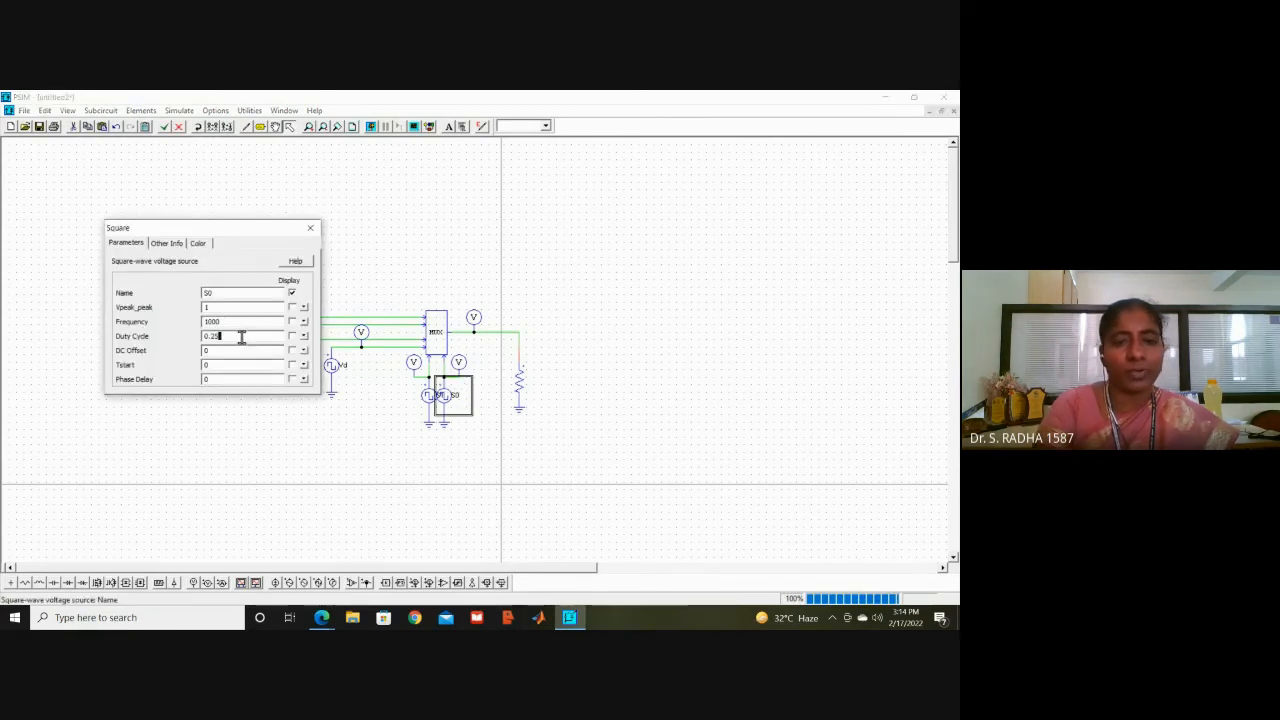
key("BackSpace")
type("25")
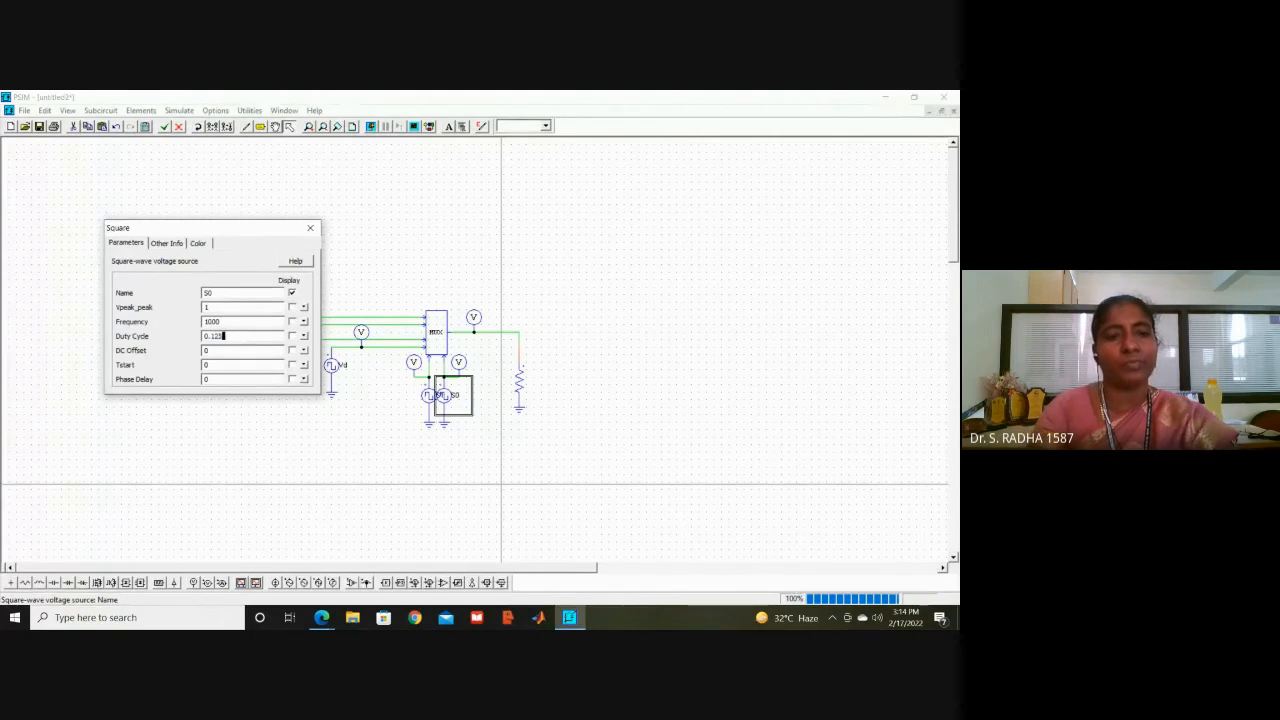
left_click(310, 228)
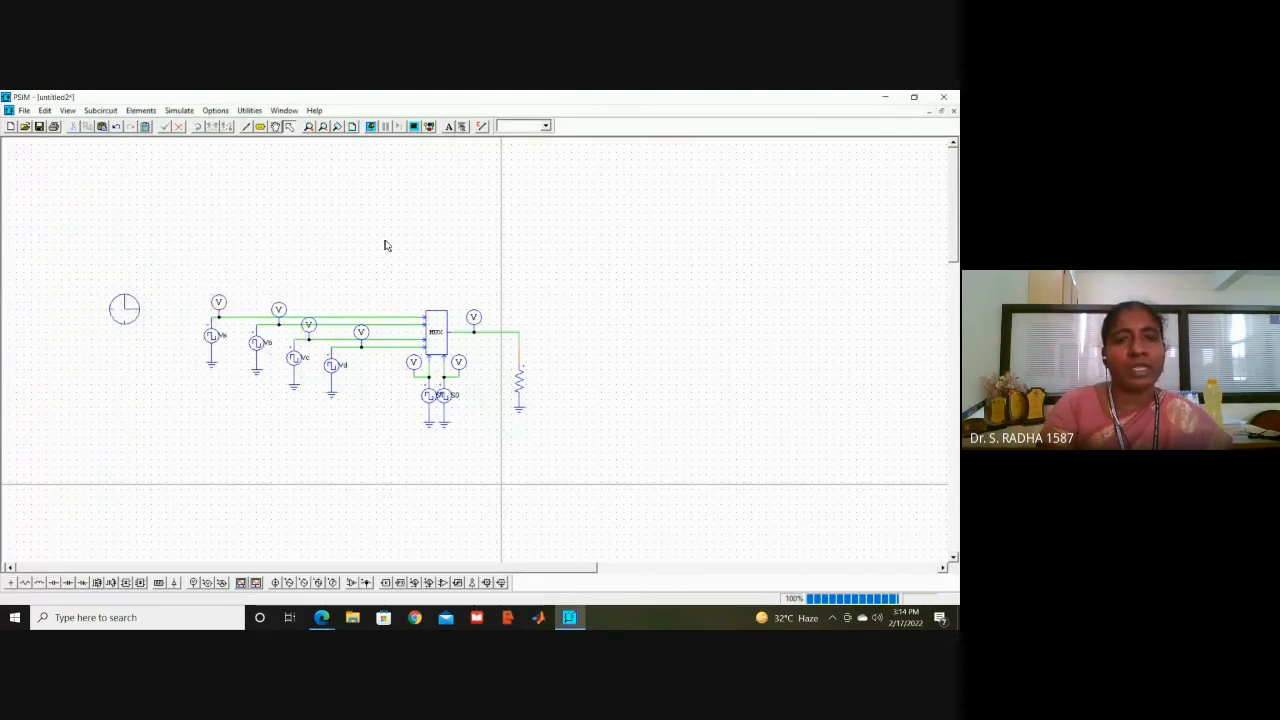
Step: Rerun the simulation with the changed S0 source and plot the multiplexer output V7
left_click(371, 126)
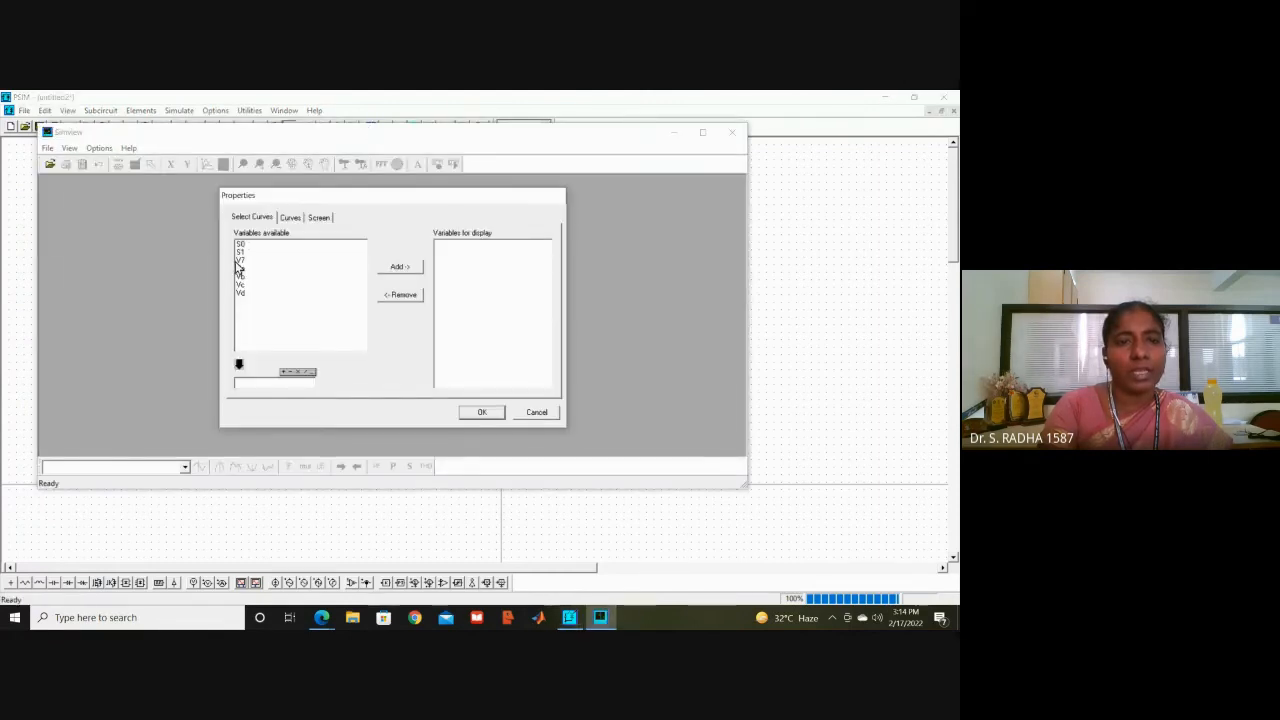
left_click(240, 261)
left_click(396, 268)
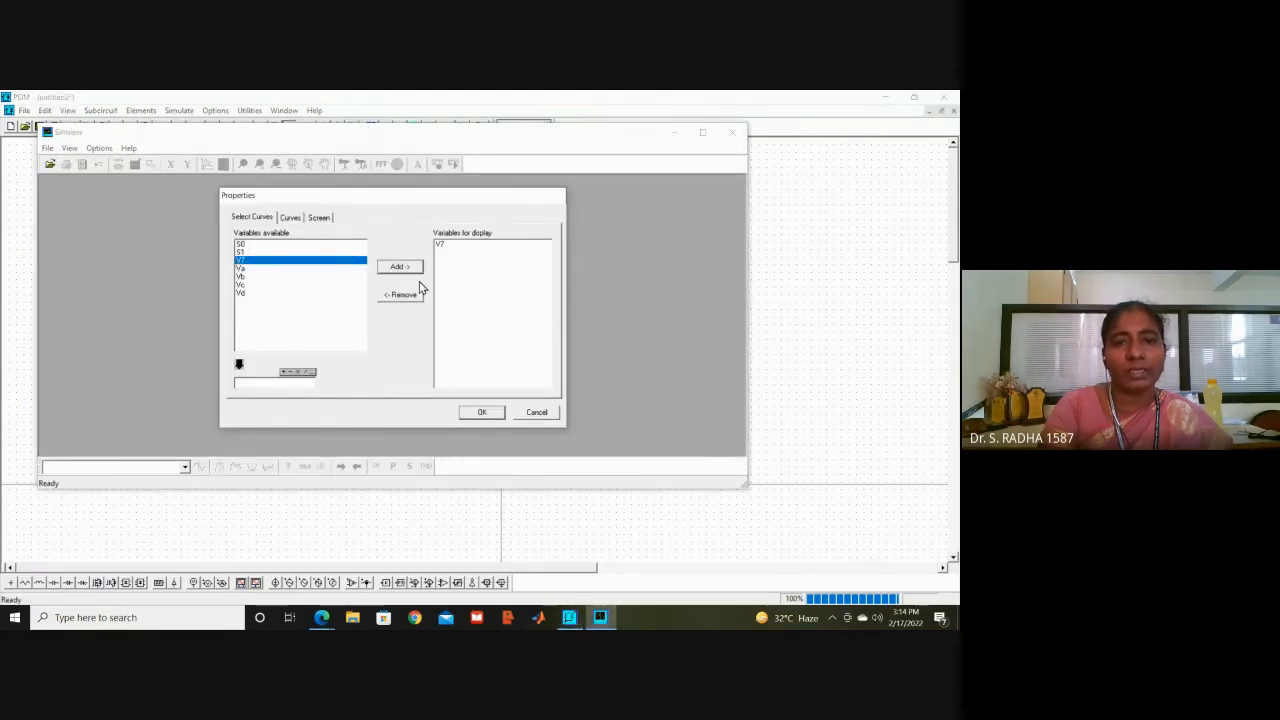
left_click(483, 411)
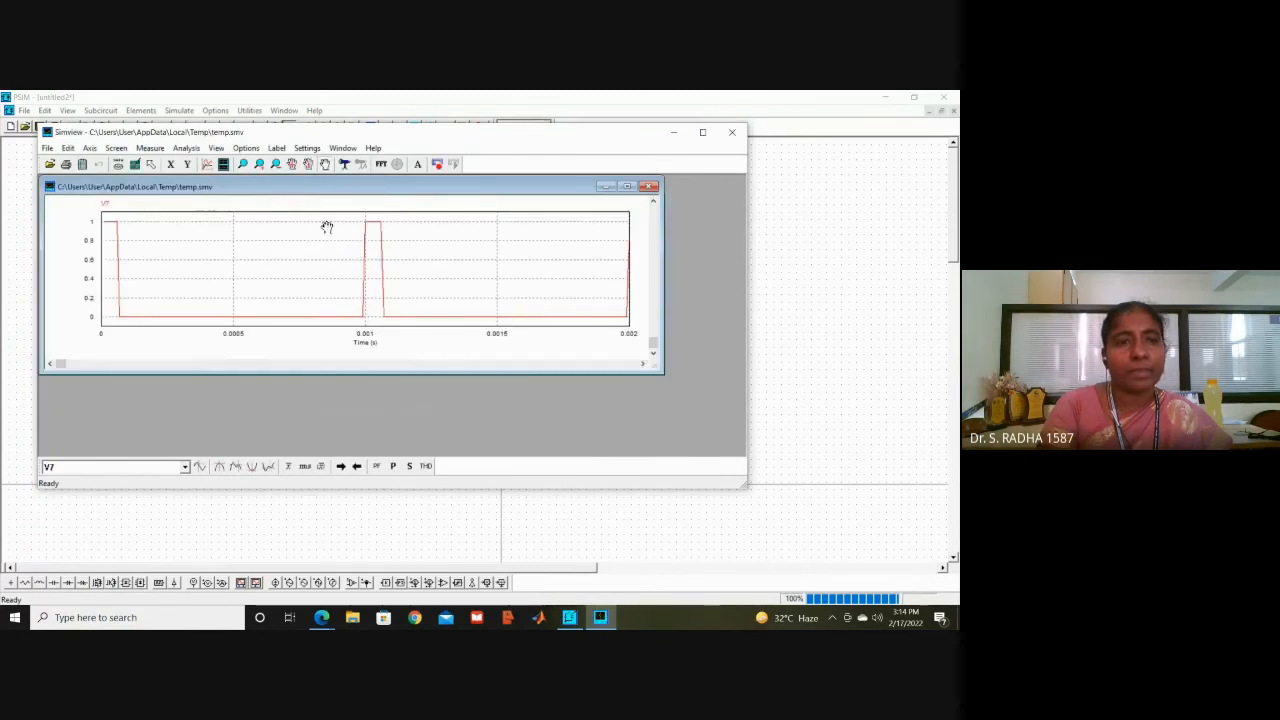
Step: Add separate plot screens for data inputs Va and Vb below the V7 waveform
left_click(224, 165)
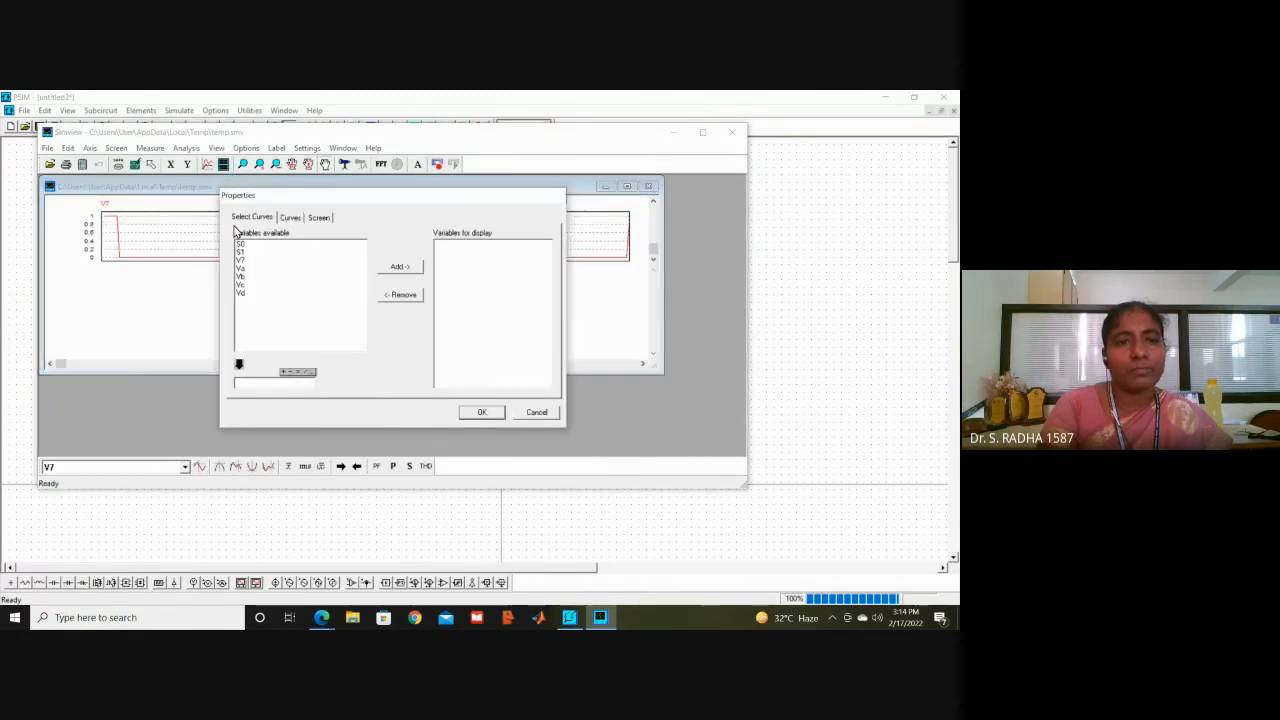
left_click(243, 268)
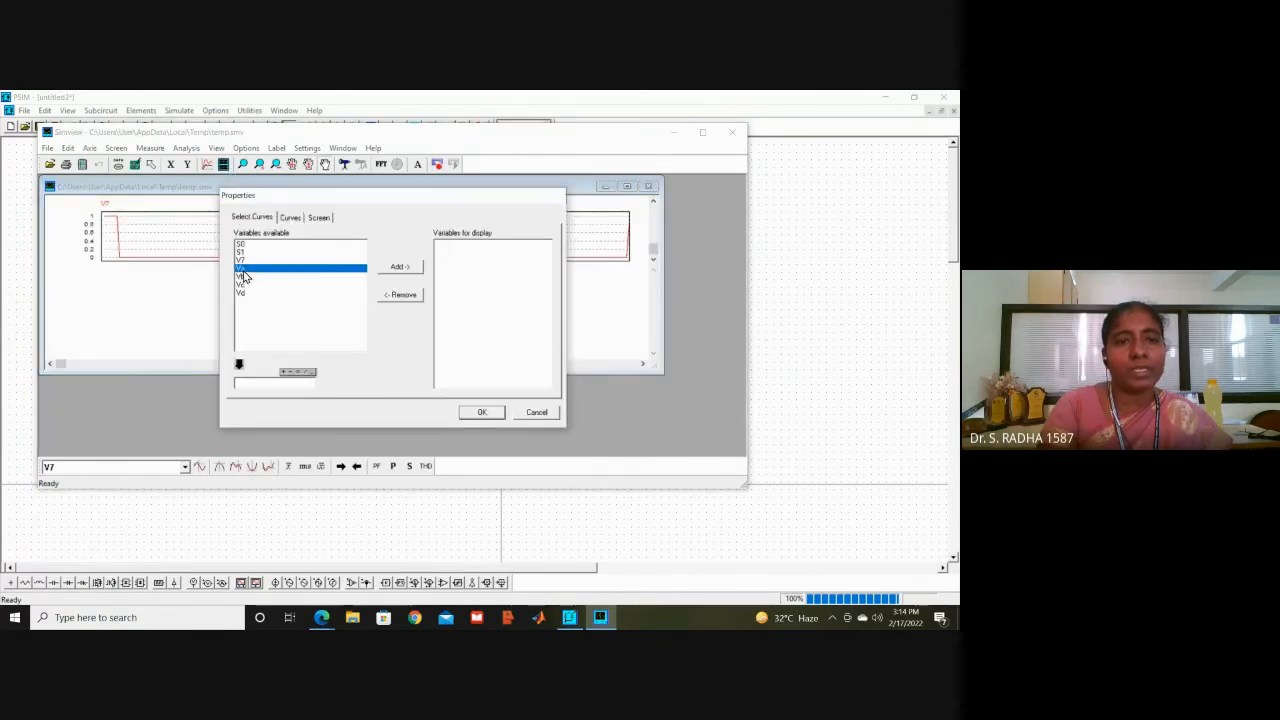
left_click(393, 268)
left_click(482, 411)
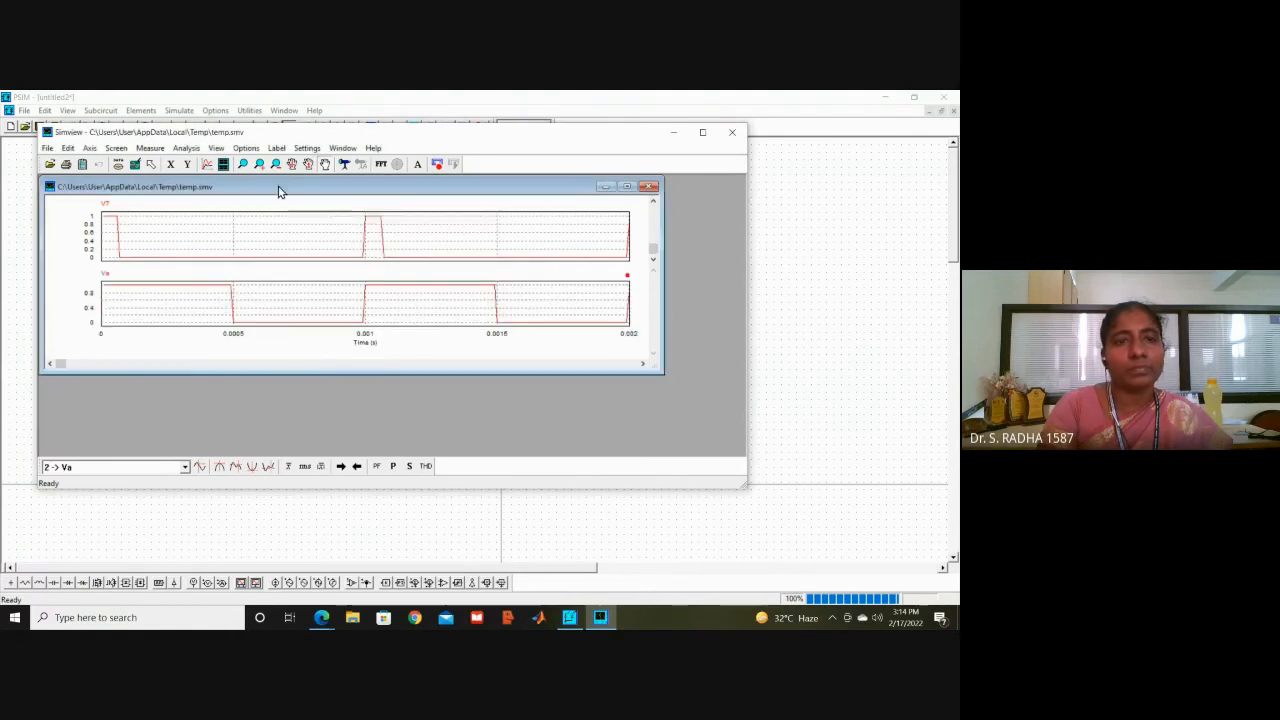
left_click(224, 165)
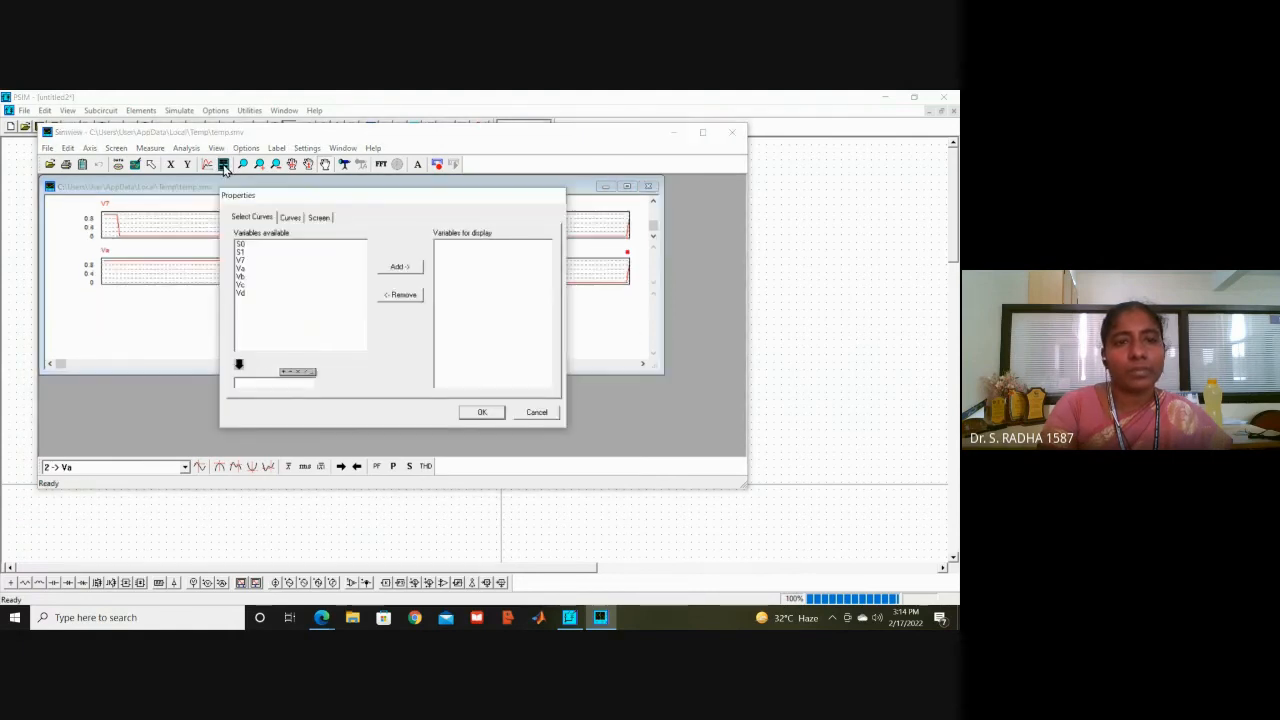
left_click(258, 278)
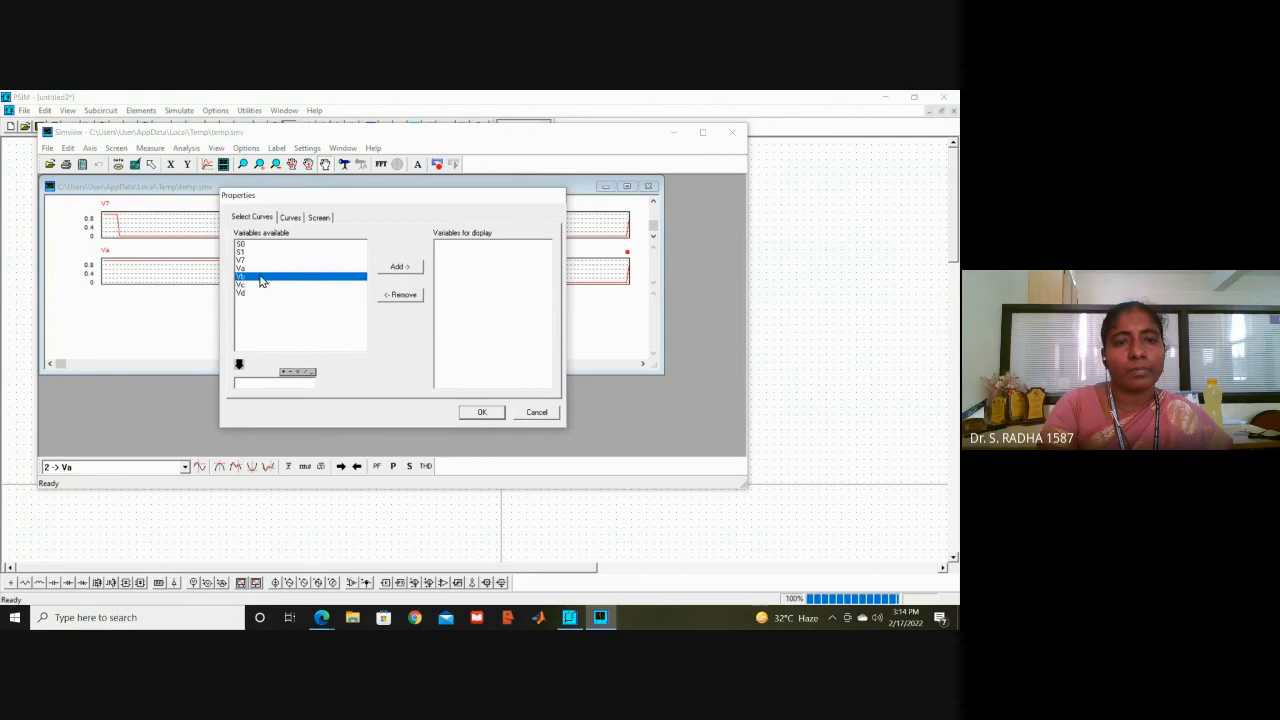
left_click(400, 268)
left_click(483, 413)
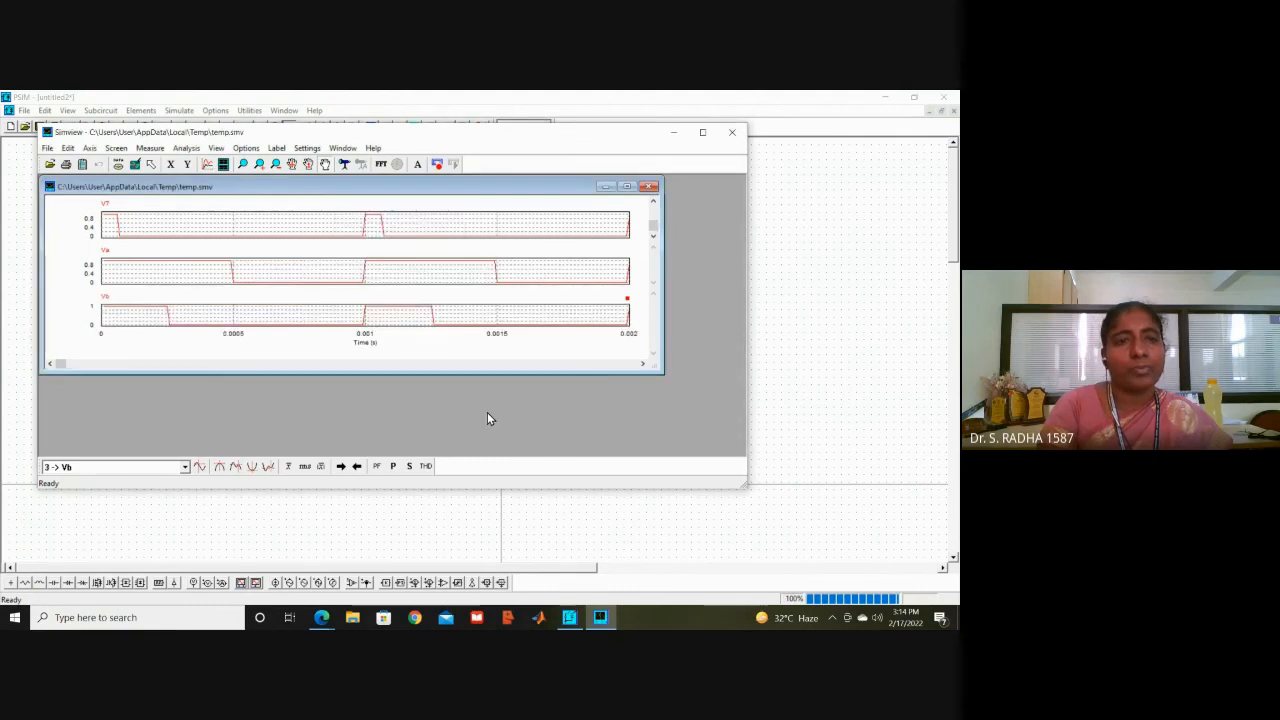
Step: Add two further plot screens below Vb, one for data input Vc and one for Vd
left_click(223, 165)
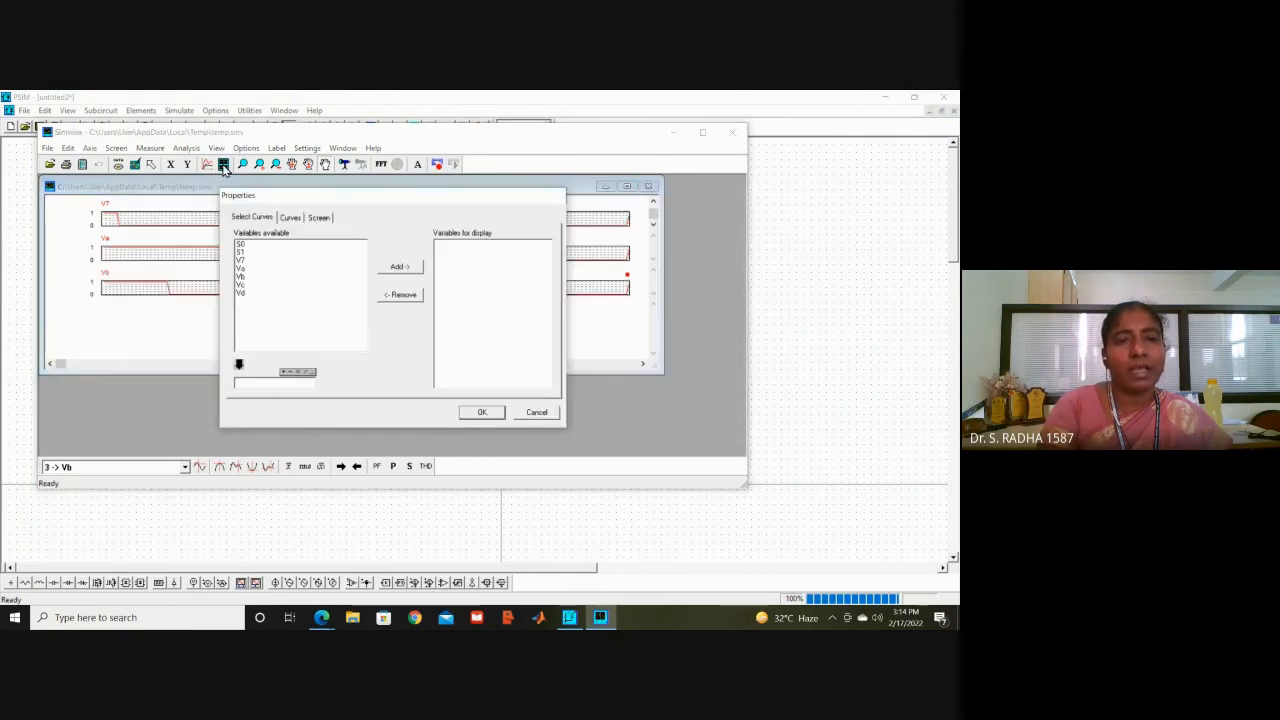
left_click(243, 285)
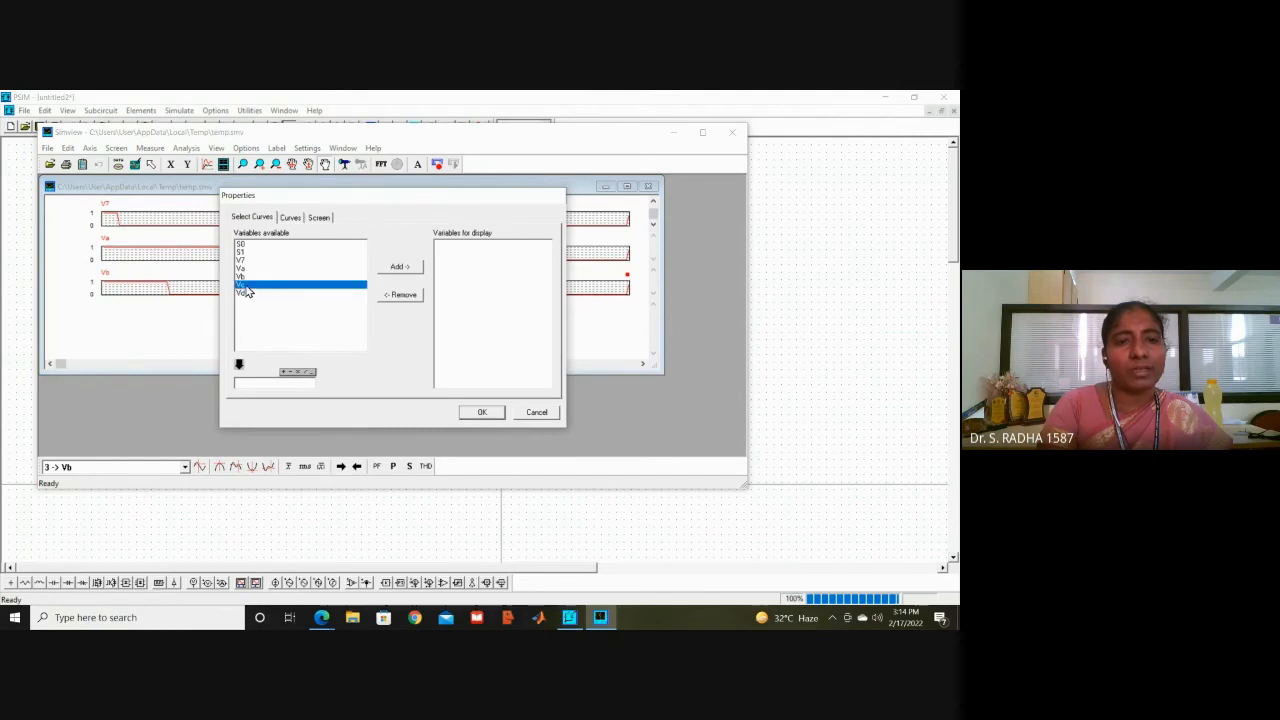
left_click(397, 267)
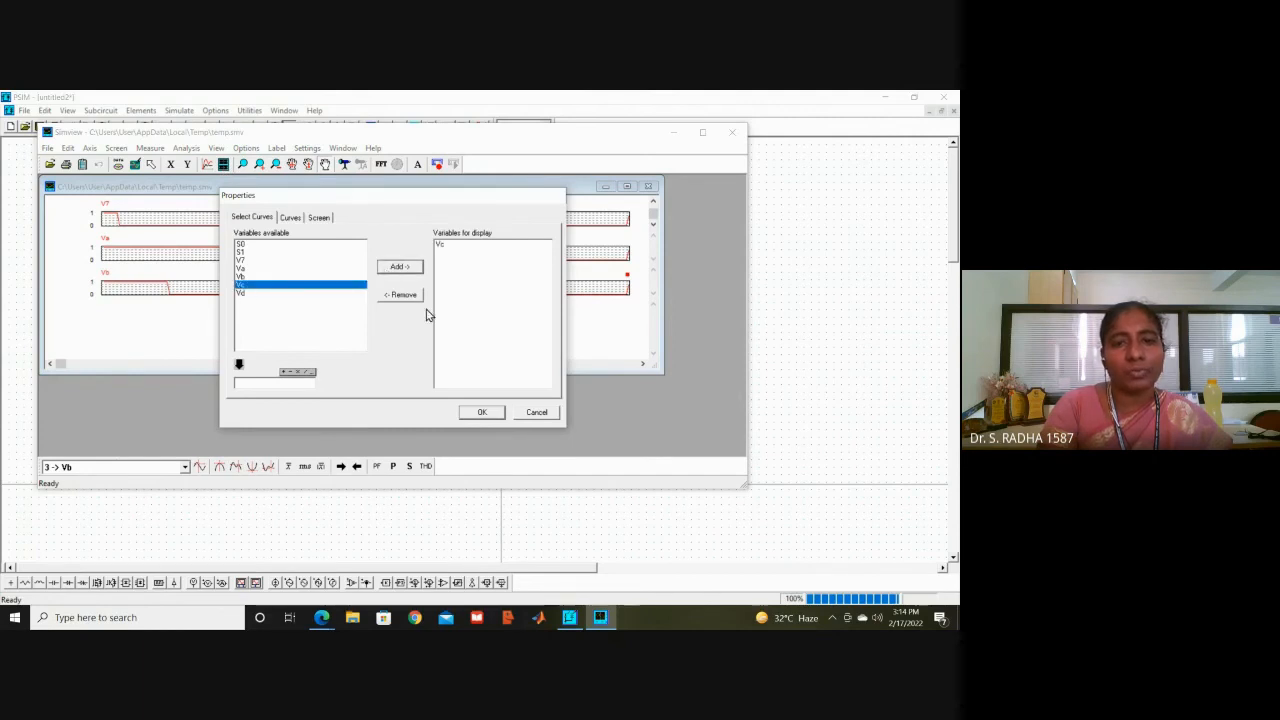
left_click(478, 413)
left_click(223, 165)
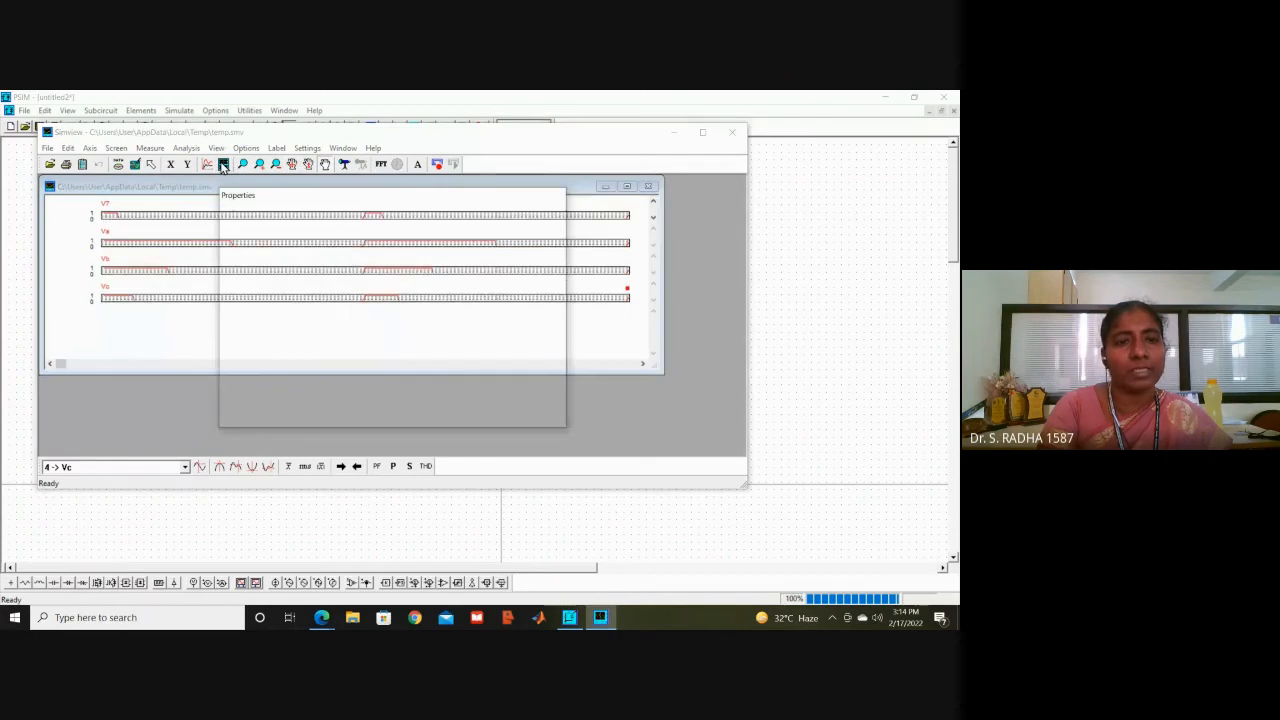
left_click(240, 294)
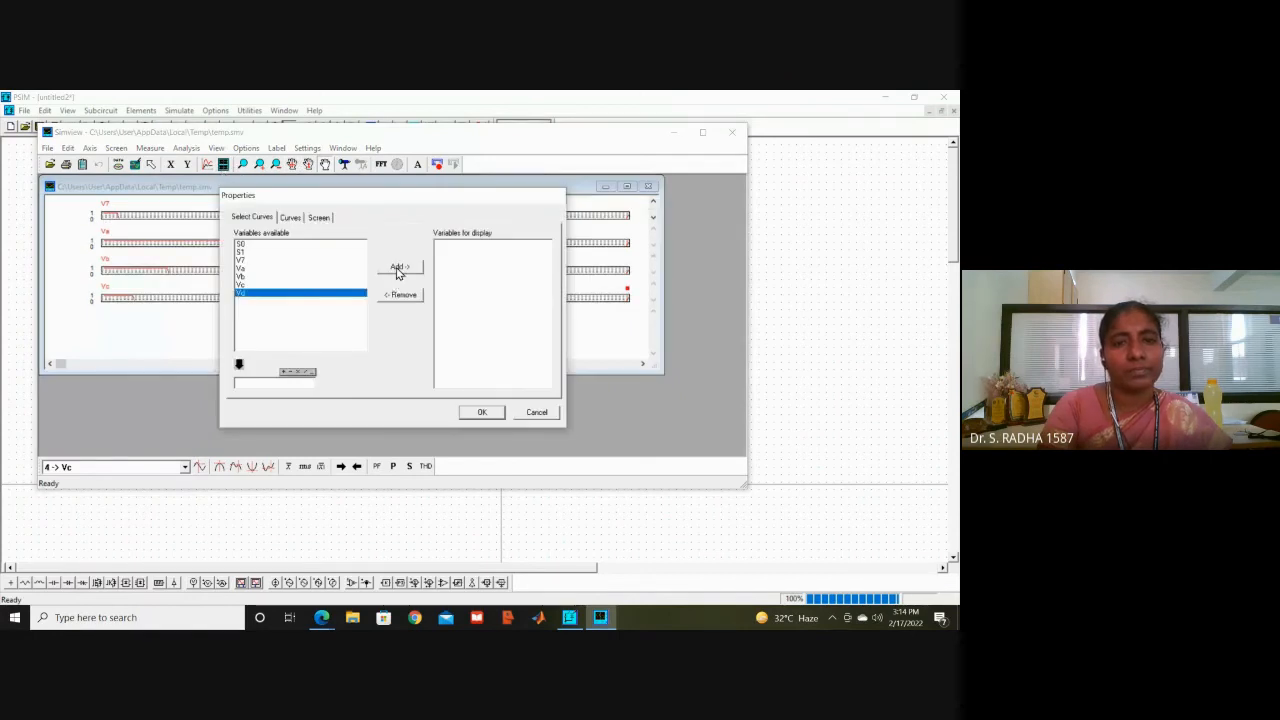
left_click(398, 268)
left_click(480, 413)
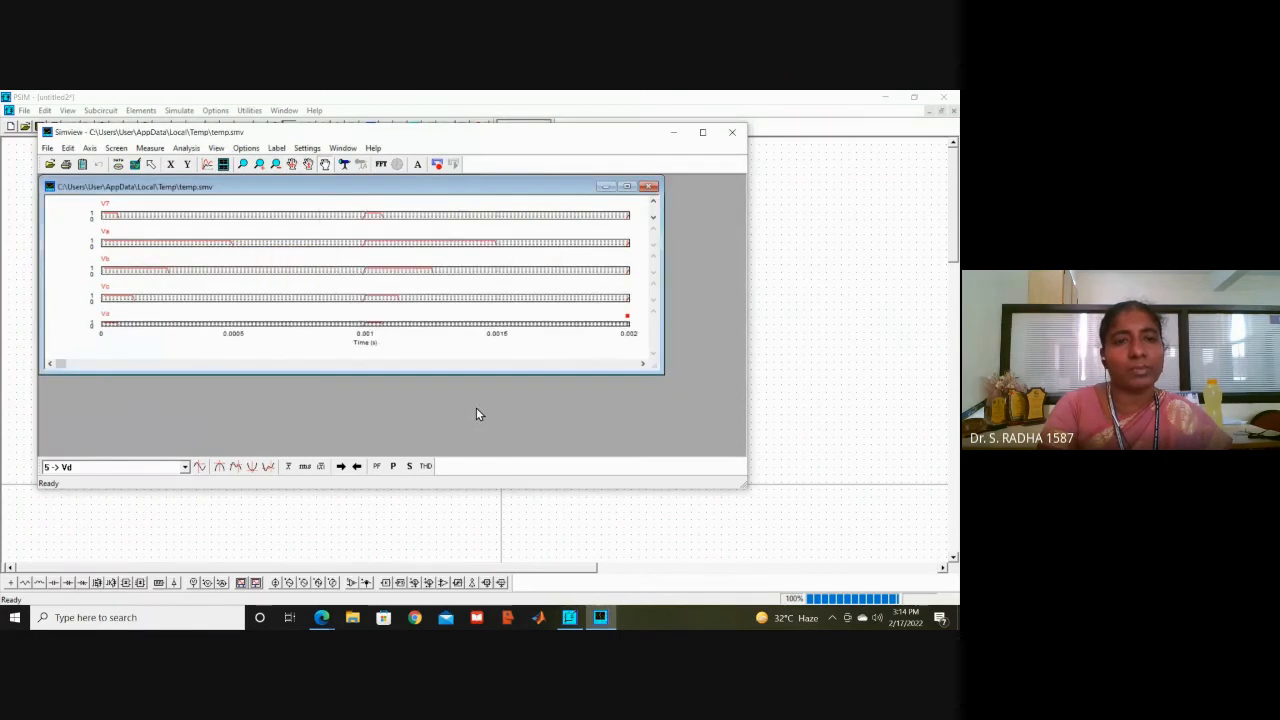
Step: Add separate plot screens for select signals S1 and S0 below Vd, and maximize the waveform plot and the Simview window
left_click(224, 164)
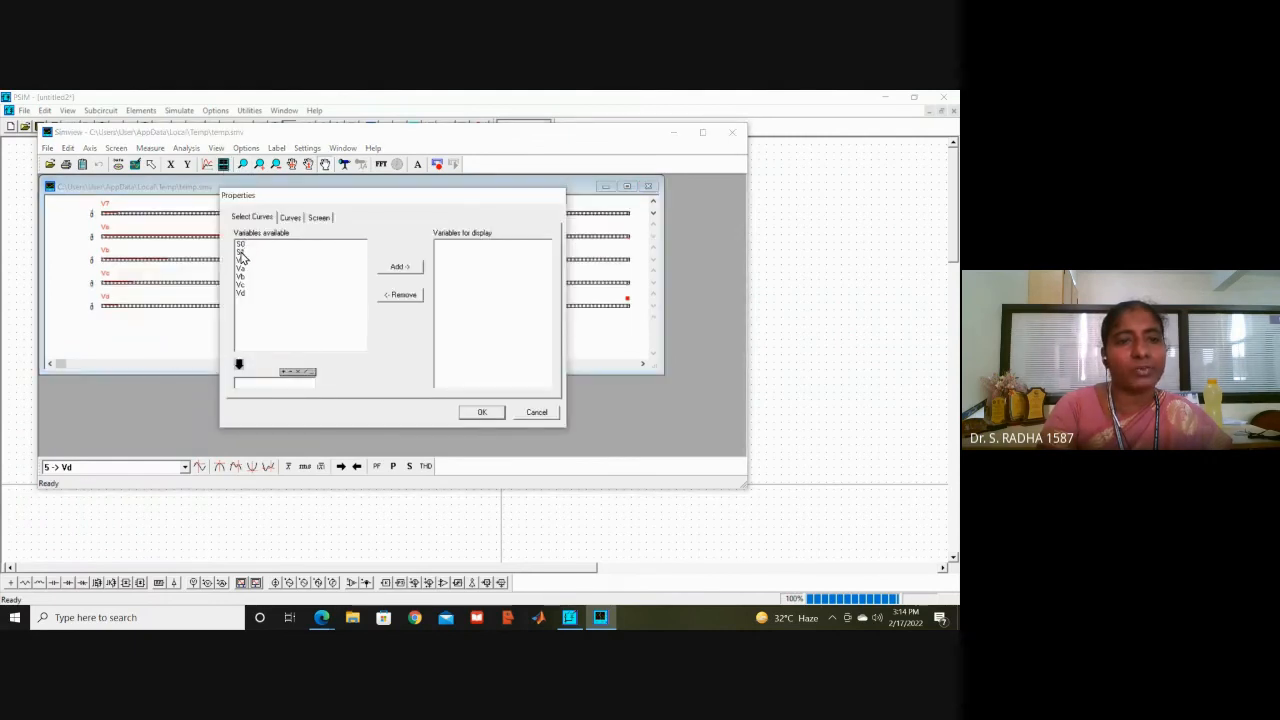
left_click(241, 252)
left_click(396, 267)
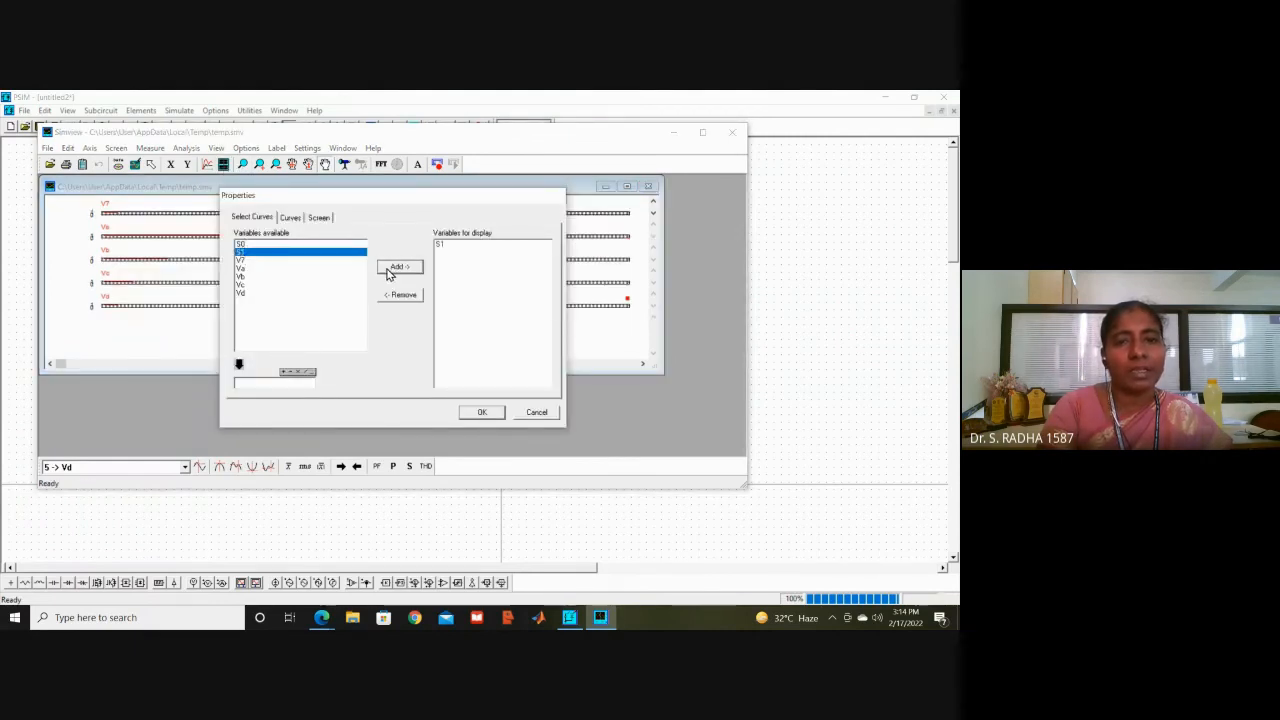
left_click(482, 412)
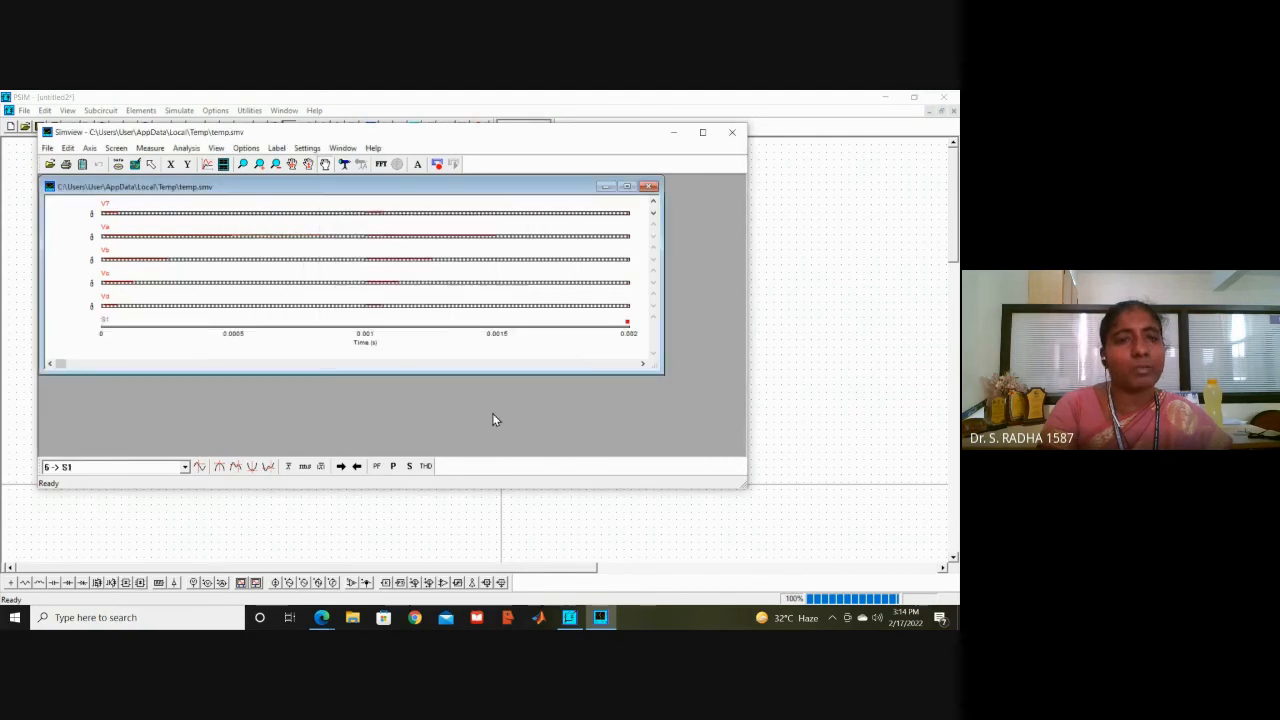
left_click(224, 166)
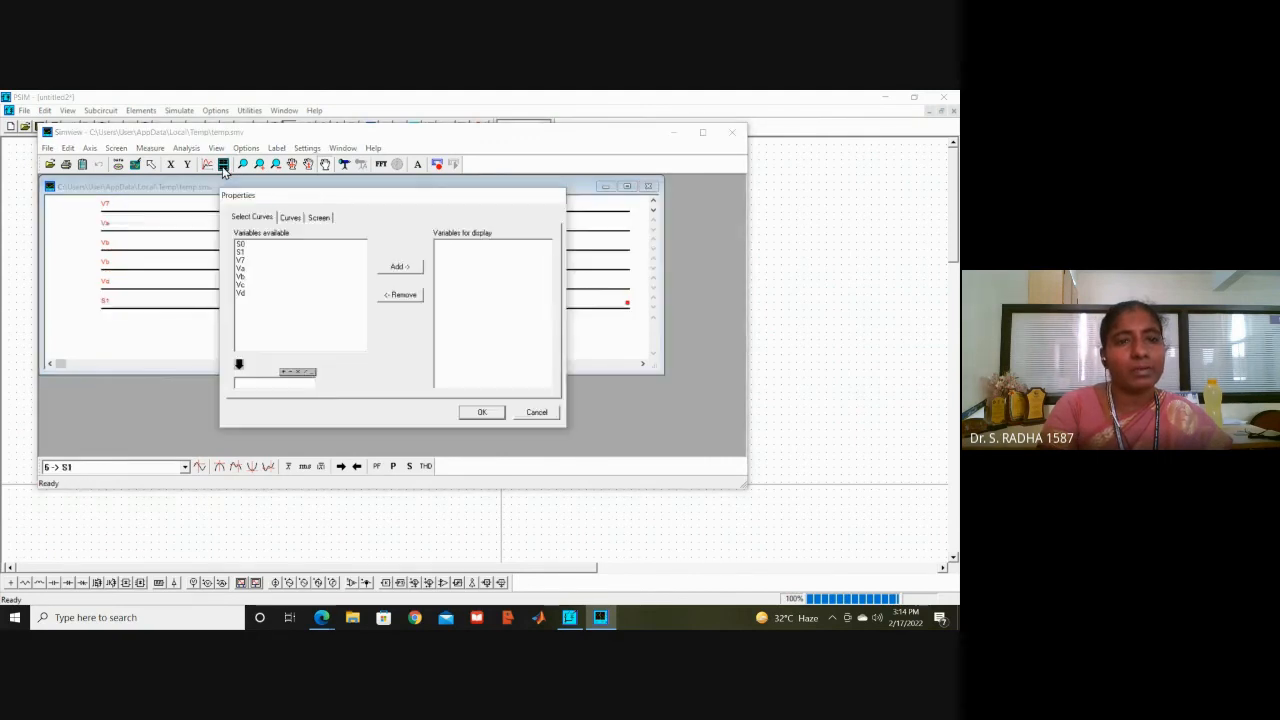
left_click(239, 246)
left_click(389, 271)
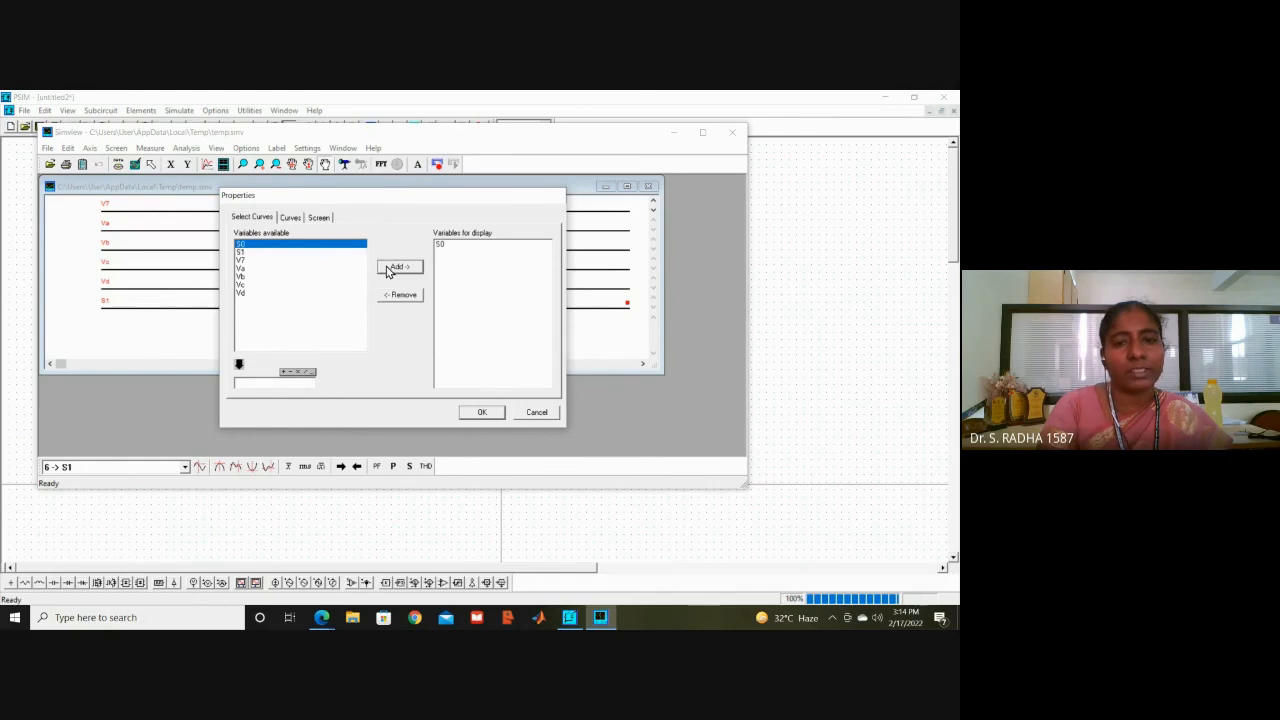
left_click(483, 413)
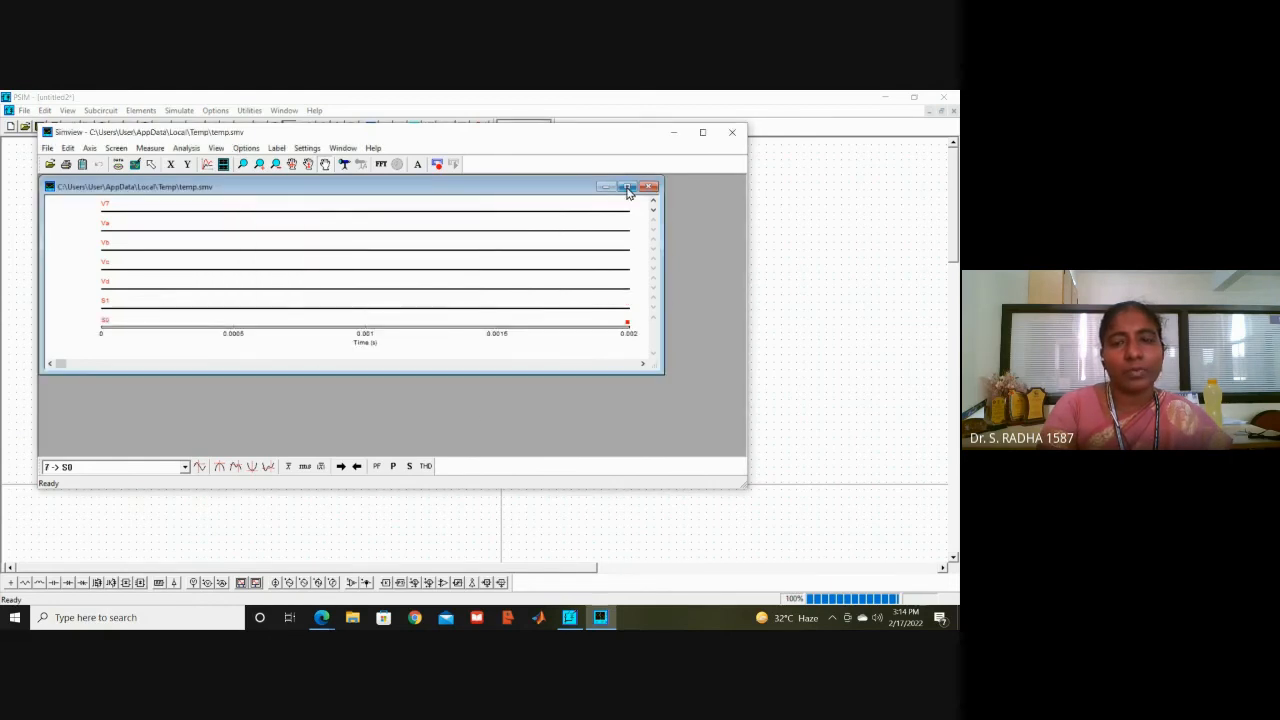
left_click(628, 187)
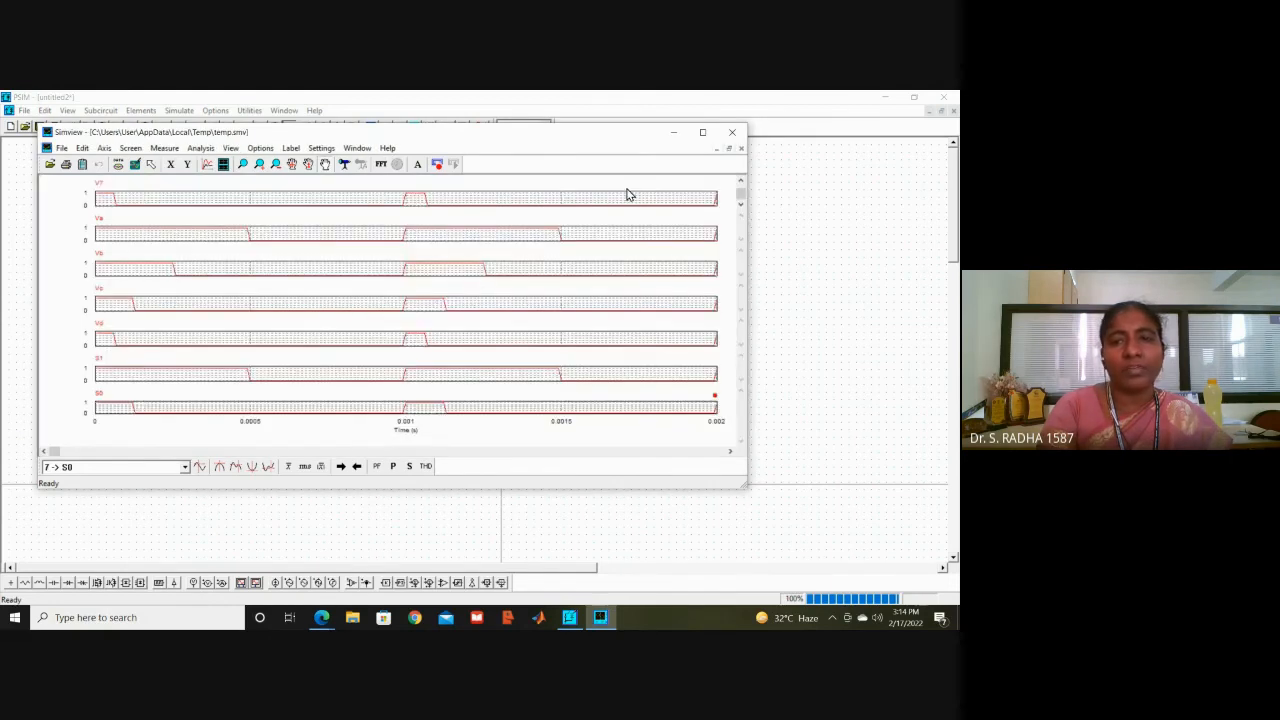
left_click(705, 131)
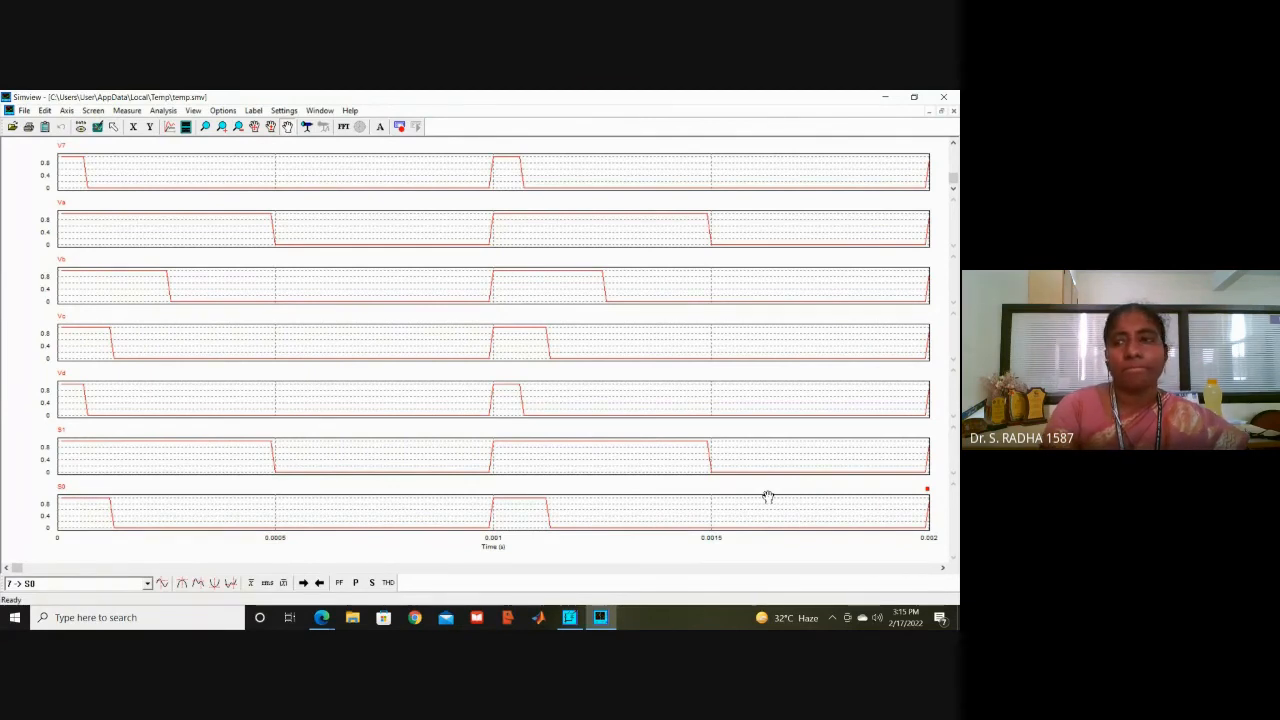
Step: Close Simview and set the duty cycle of the select-line square-wave source S0 to 0.5
left_click(947, 97)
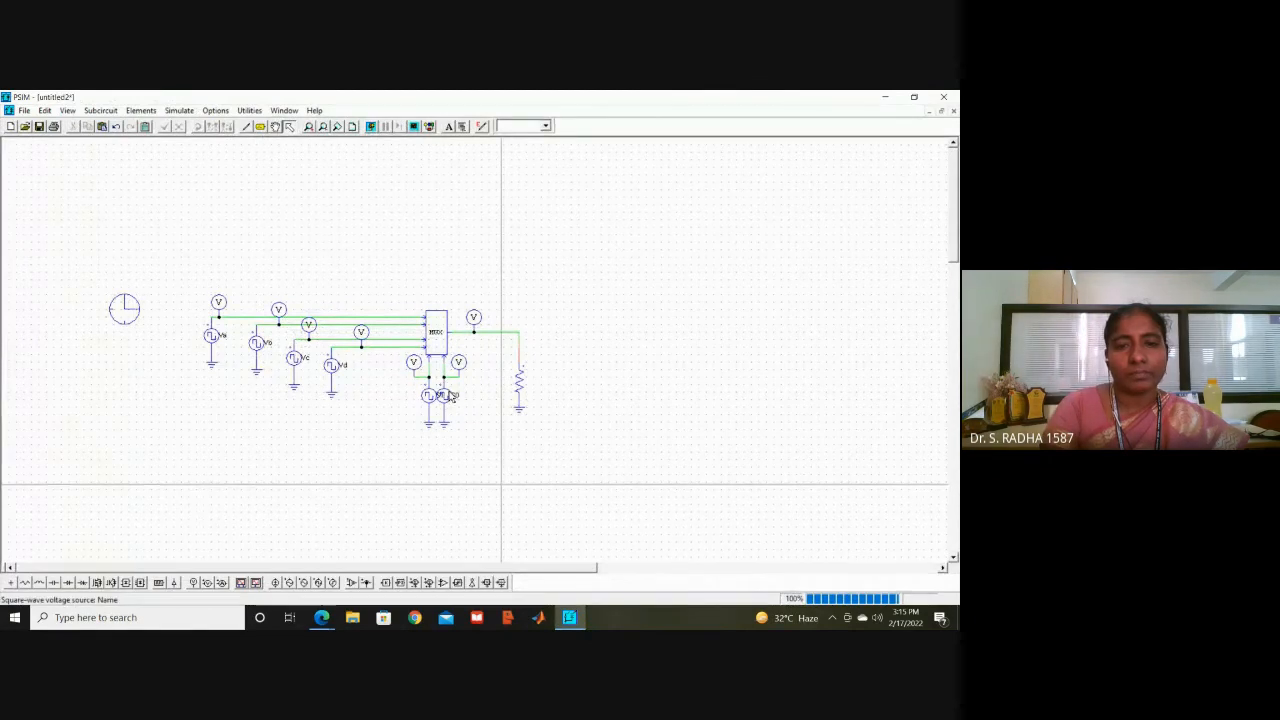
double_click(451, 394)
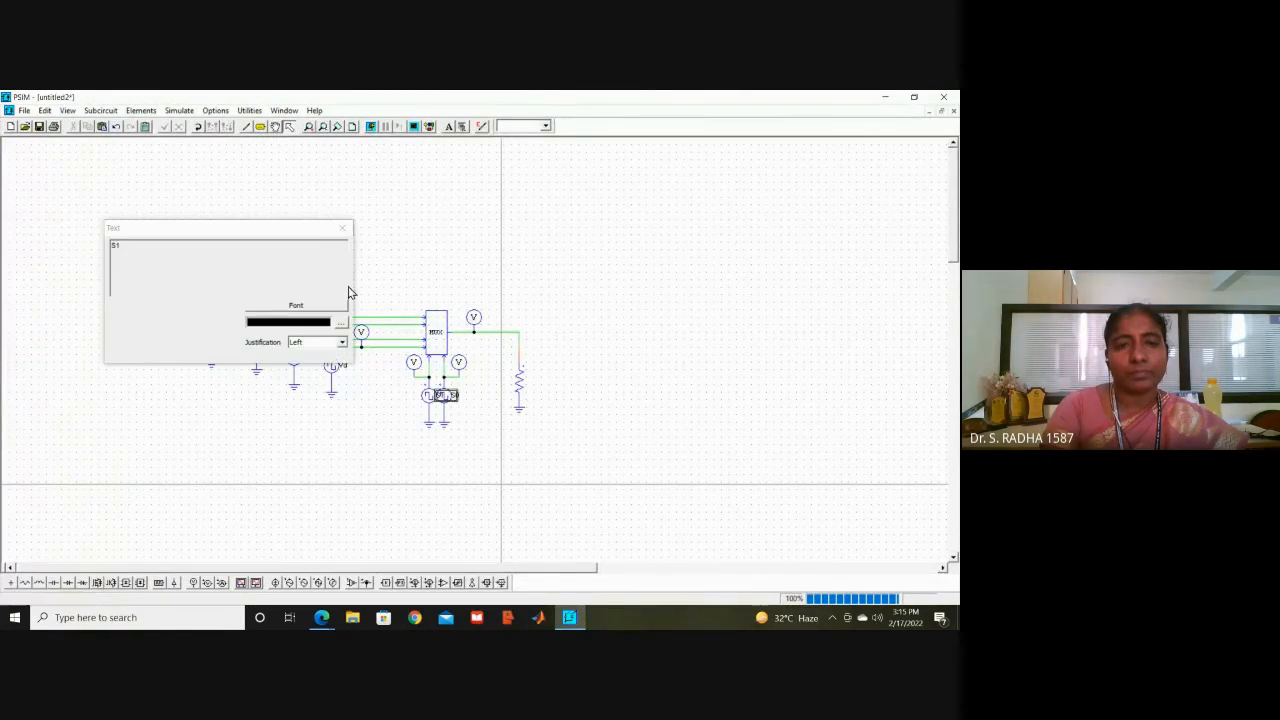
left_click(341, 229)
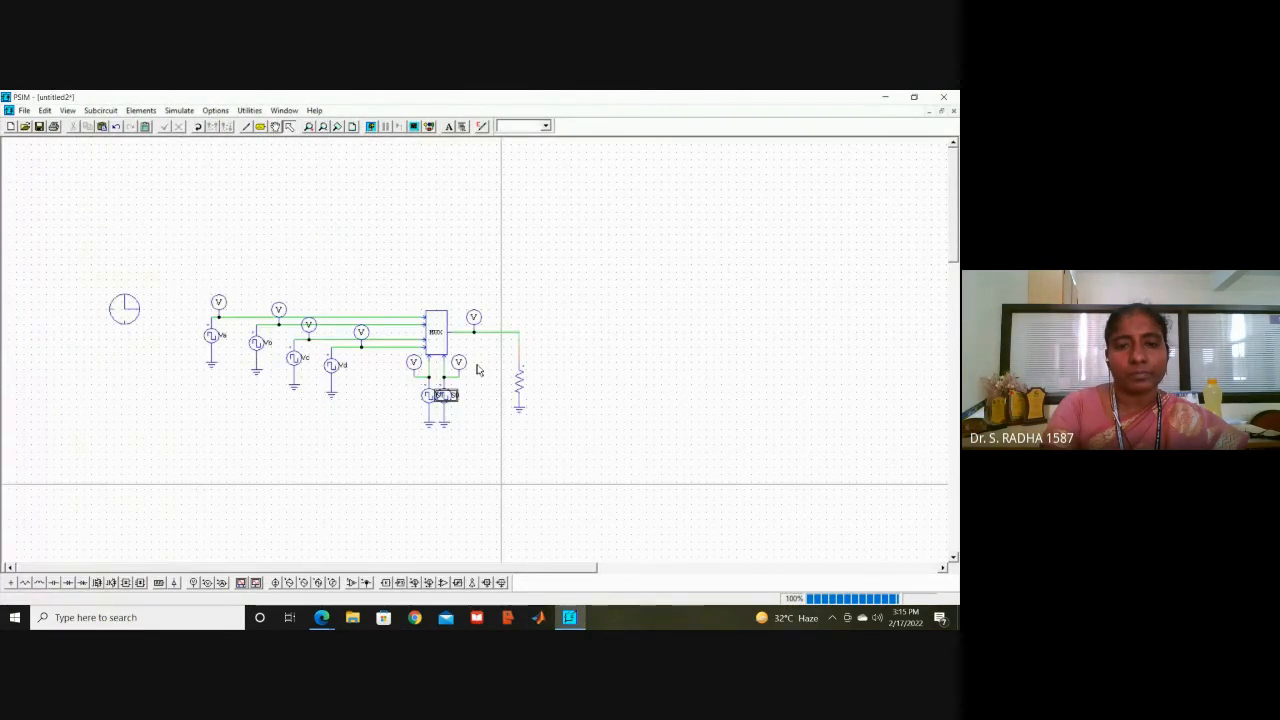
left_click(447, 389)
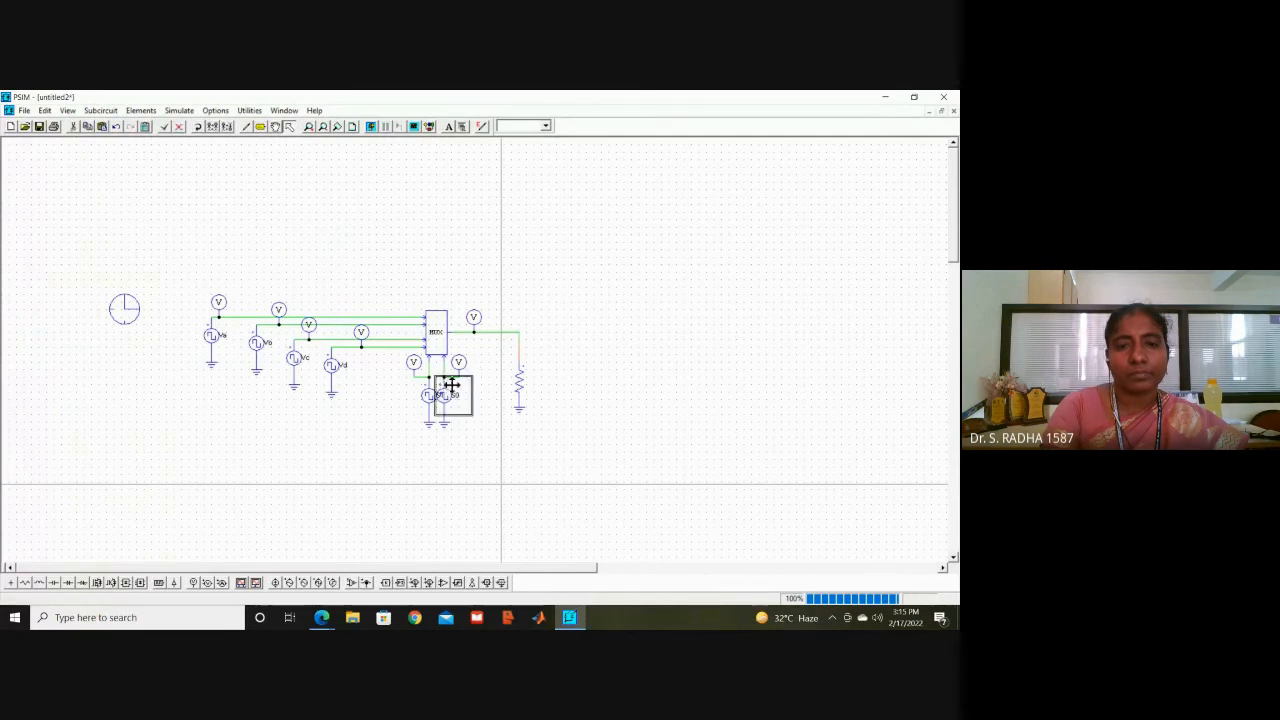
double_click(453, 385)
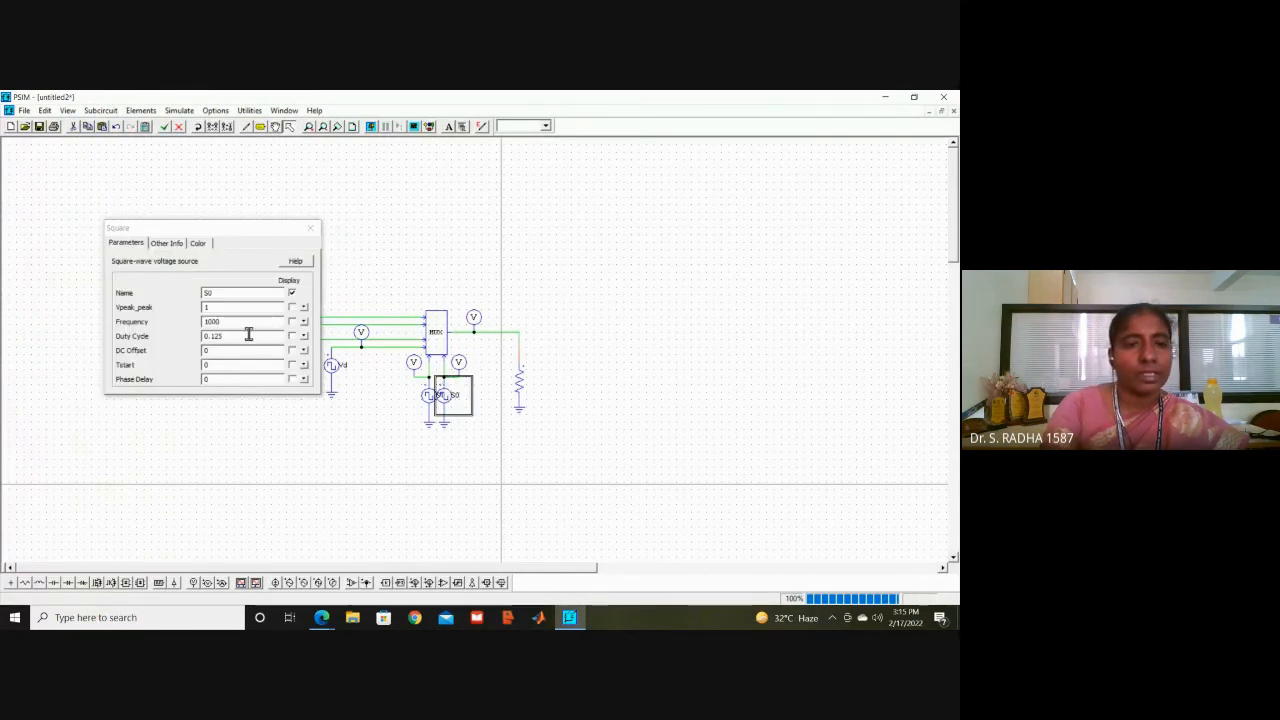
left_click(249, 335)
key("BackSpace")
key("BackSpace")
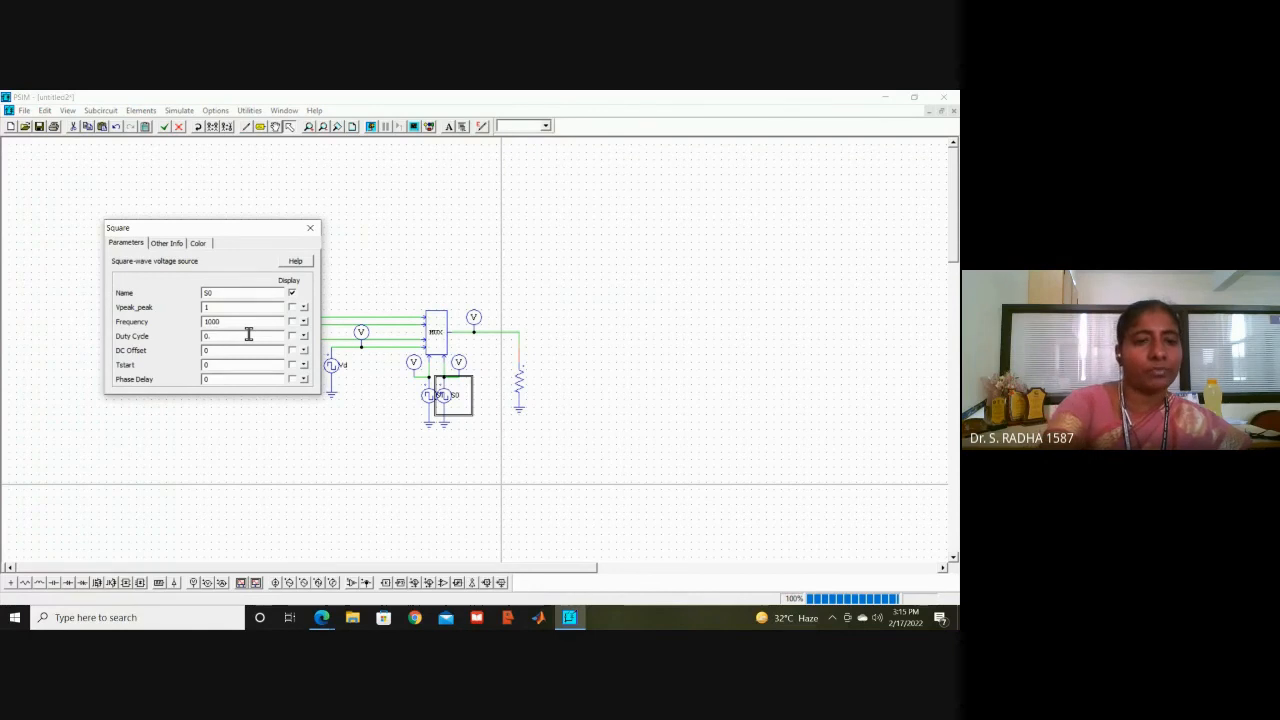
key("BackSpace")
type("5")
left_click(310, 228)
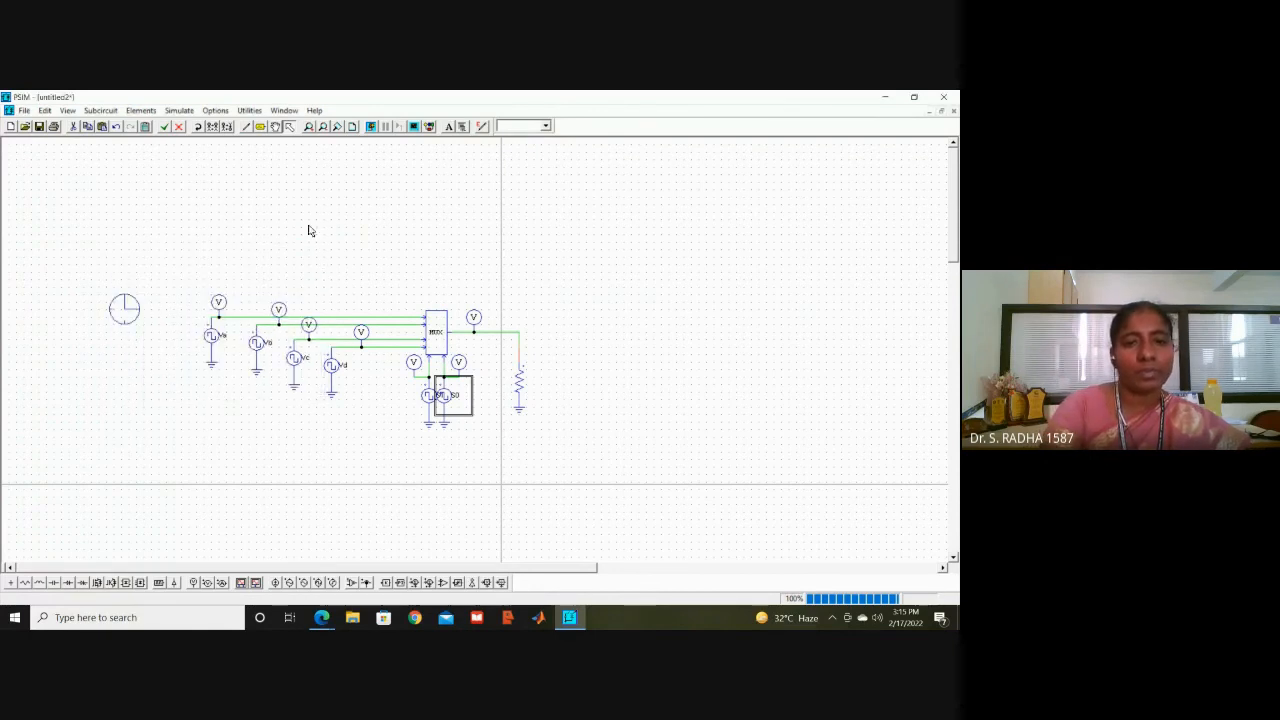
Step: Set the duty cycle of the select-line square-wave source S1 to 0.0675
left_click(395, 416)
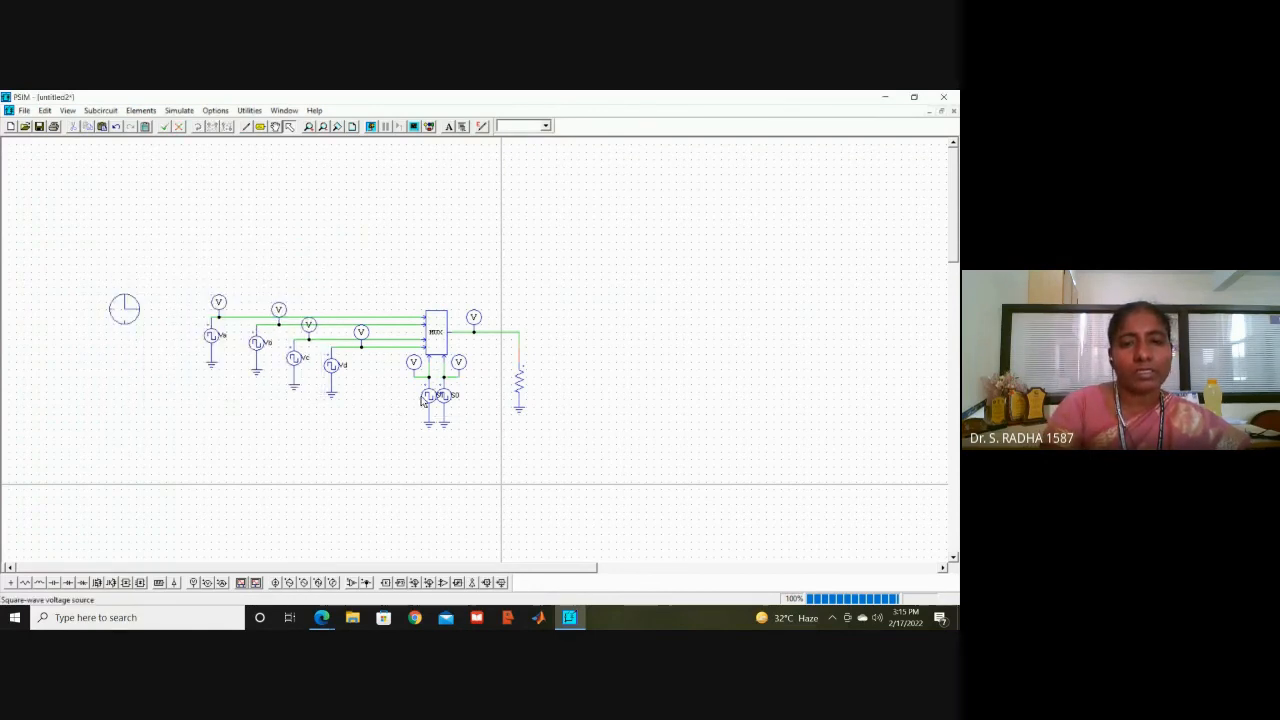
double_click(421, 398)
double_click(239, 337)
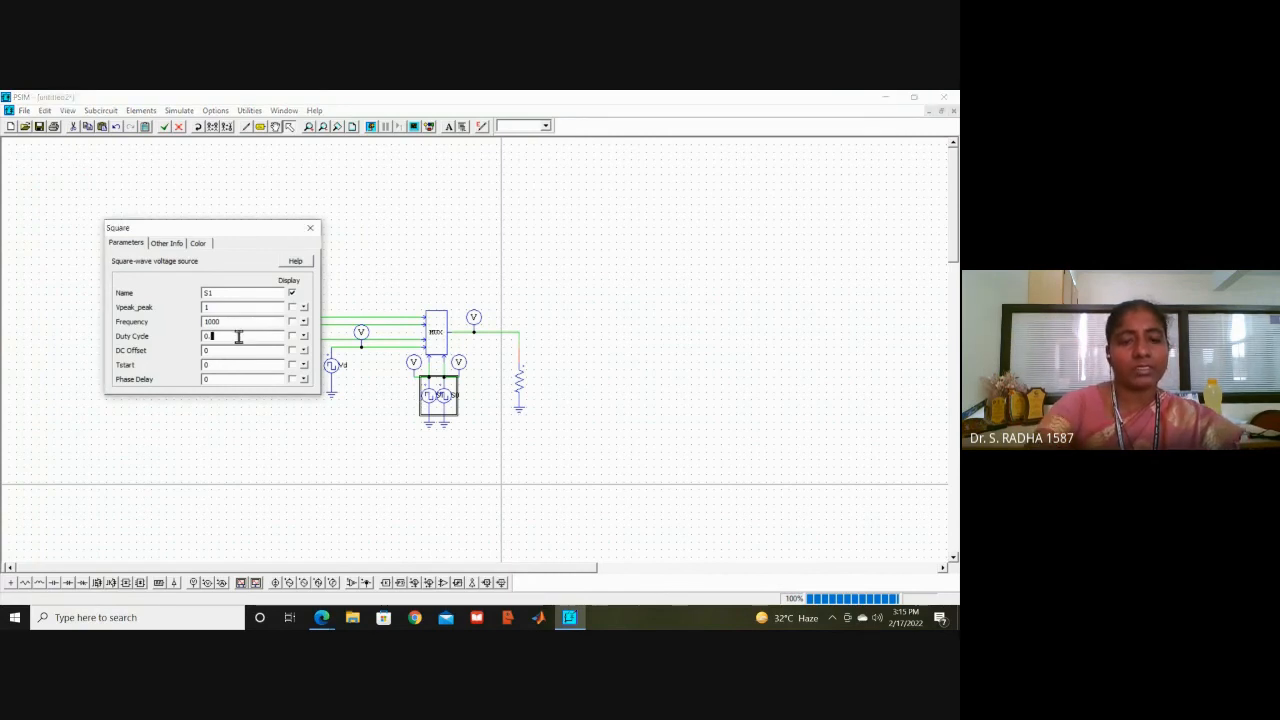
type("067")
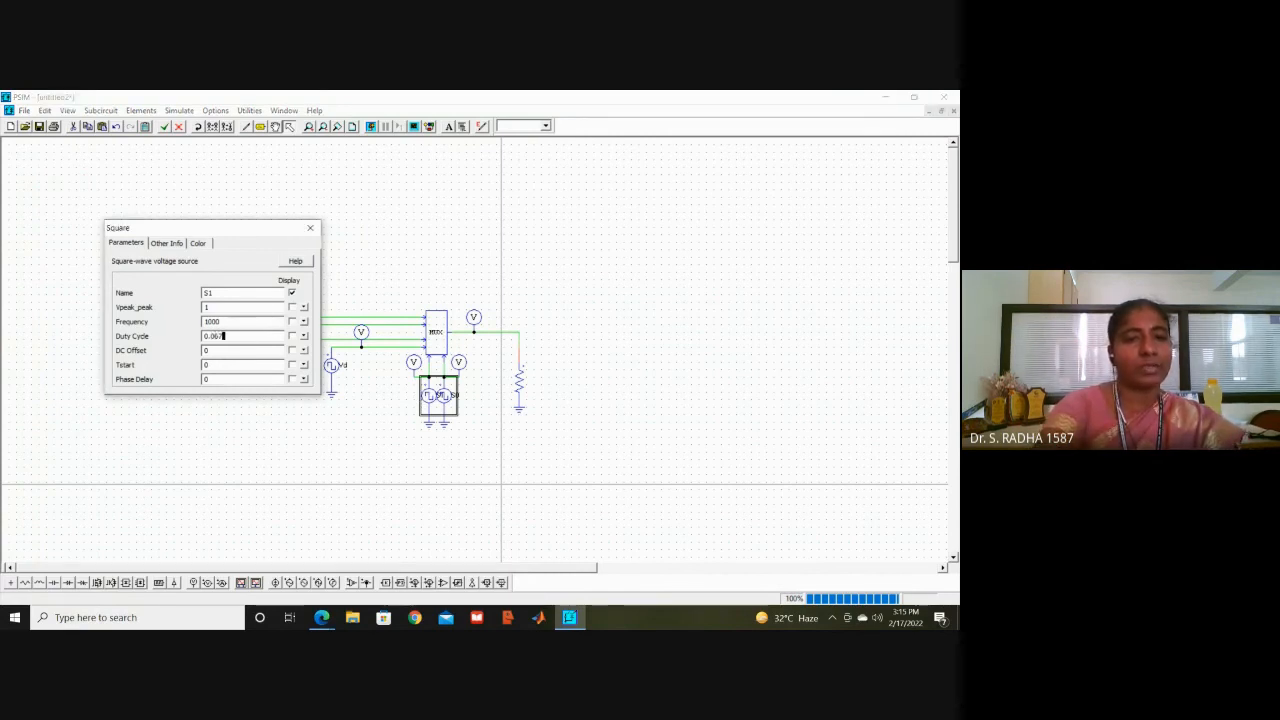
type("5")
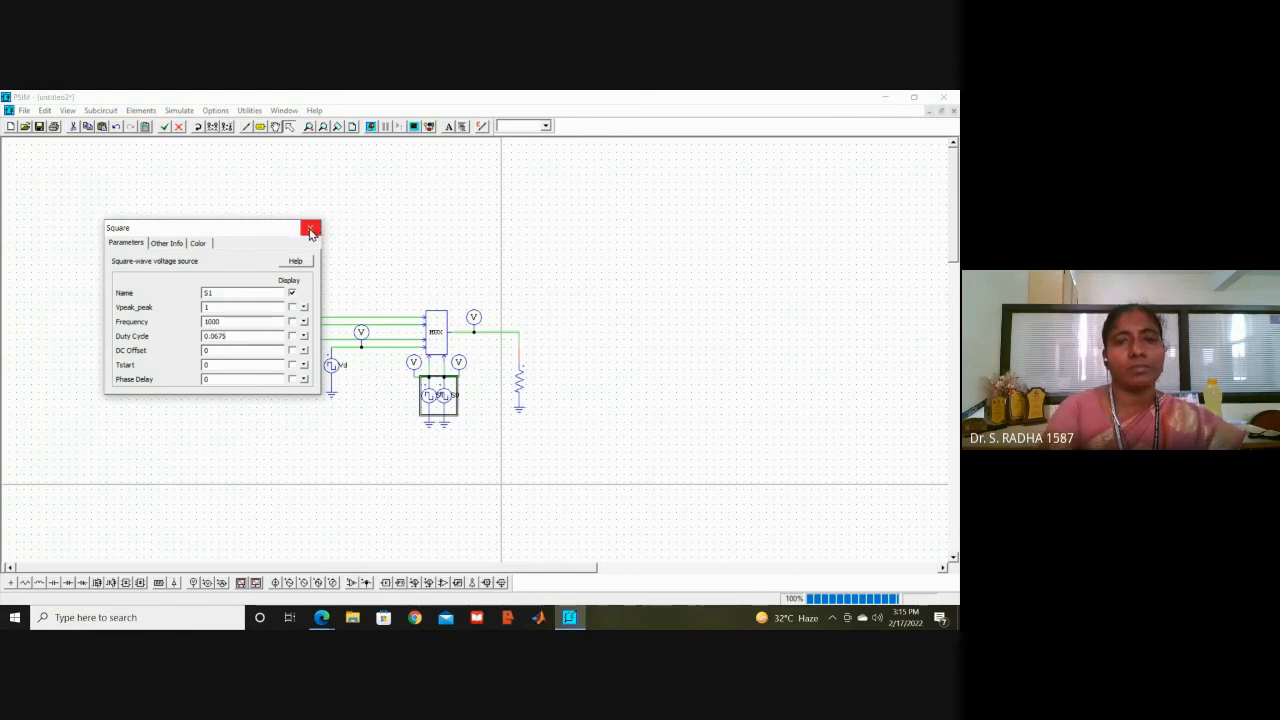
left_click(311, 230)
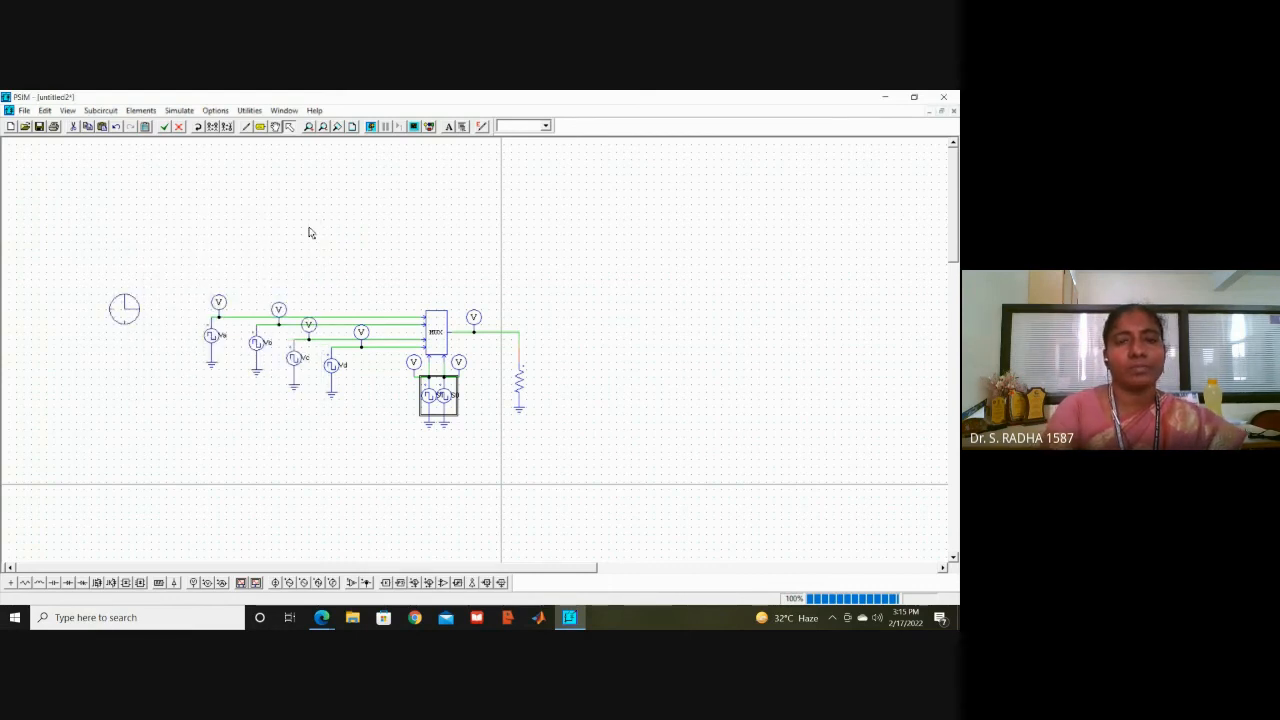
Step: Rerun the simulation with the changed S0 and S1 duty cycles and plot the multiplexer output V7
left_click(370, 126)
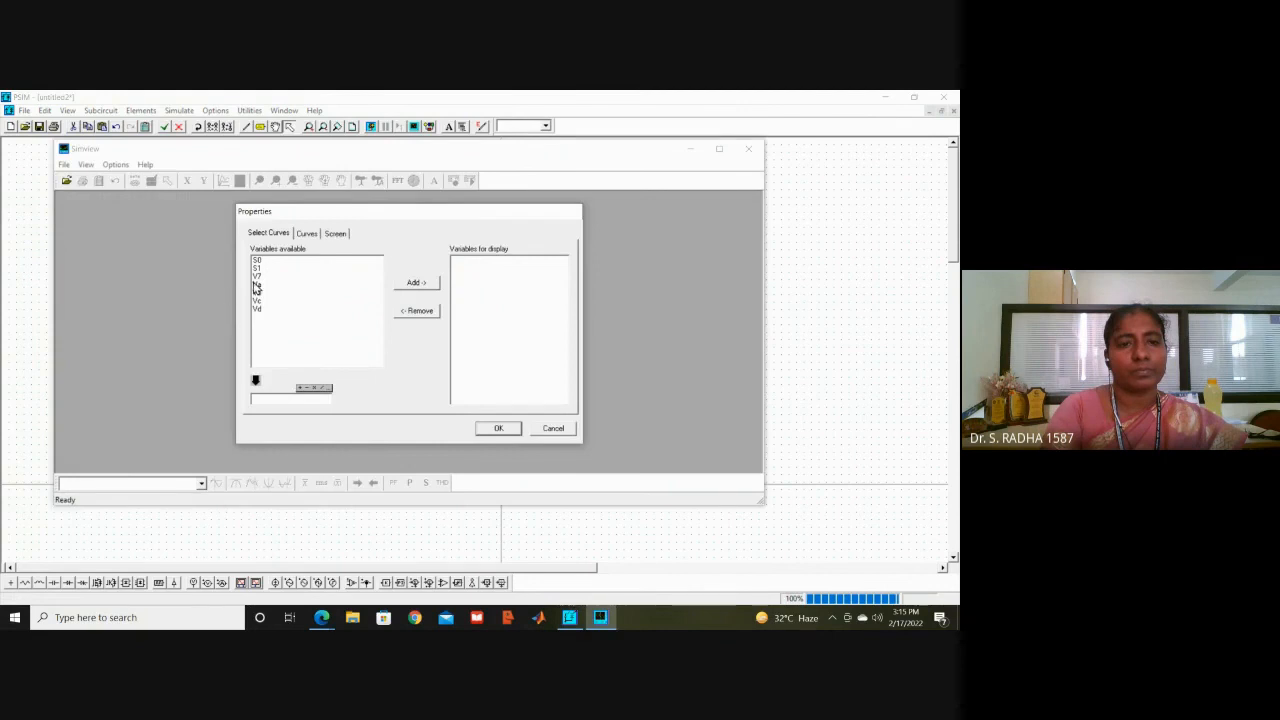
left_click(257, 277)
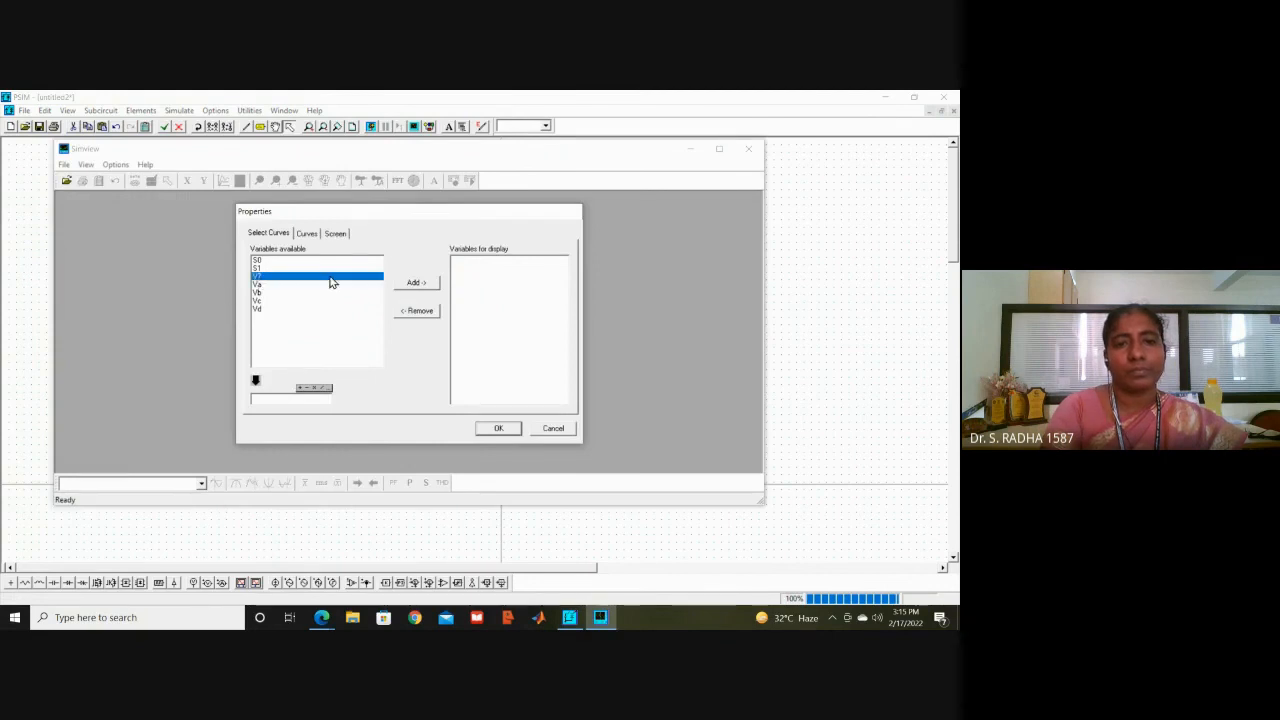
left_click(400, 284)
left_click(512, 428)
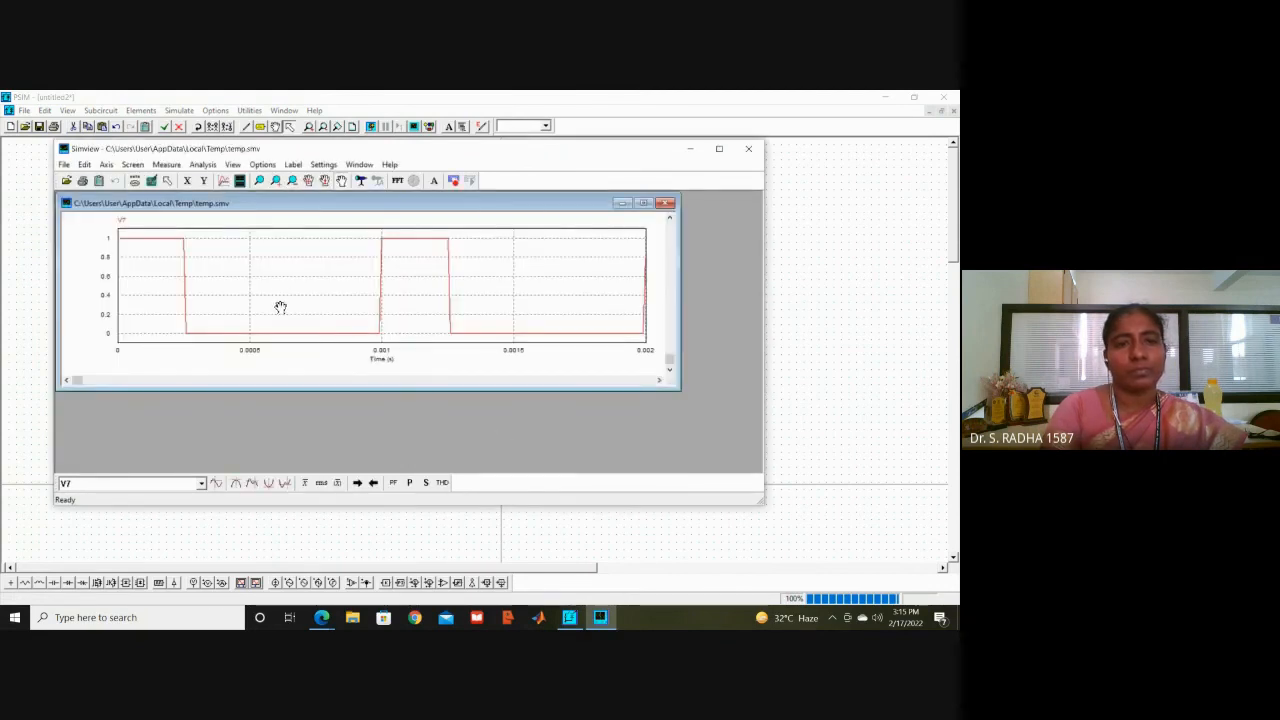
Step: Add a plot screen for data input Va below V7 and another for data input Vb
left_click(240, 181)
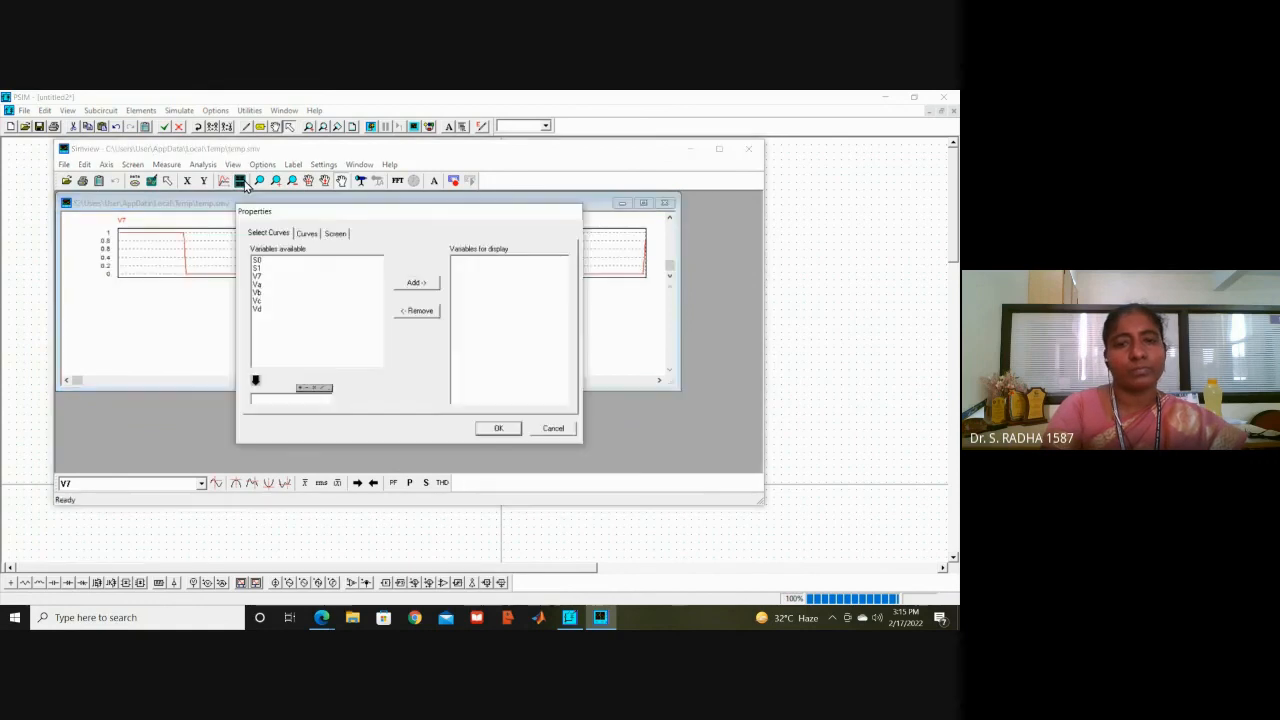
left_click(260, 285)
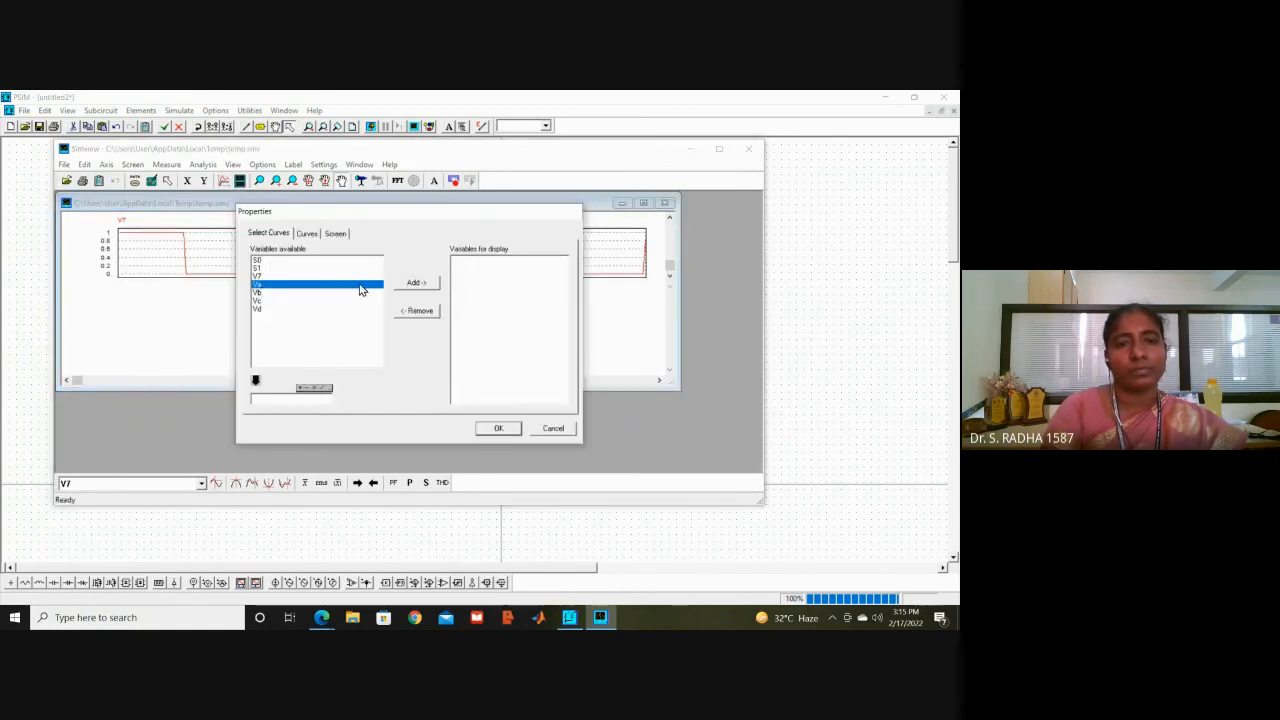
left_click(413, 285)
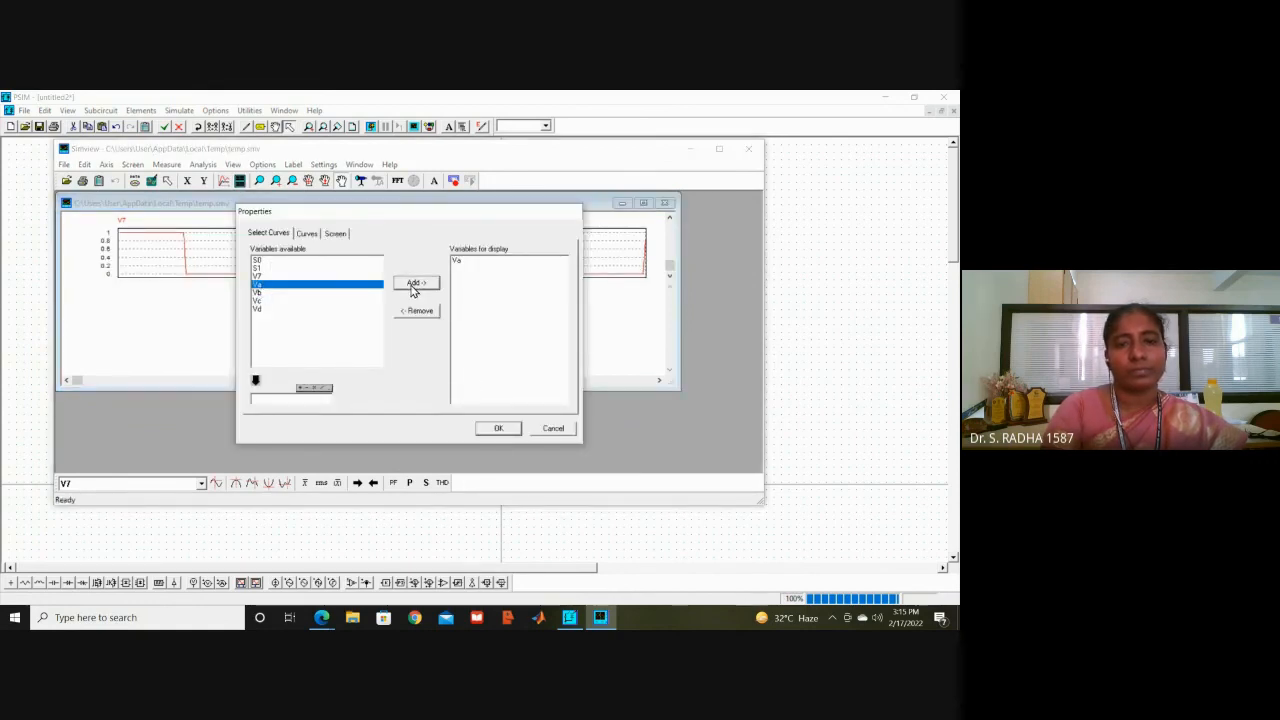
left_click(492, 428)
left_click(240, 182)
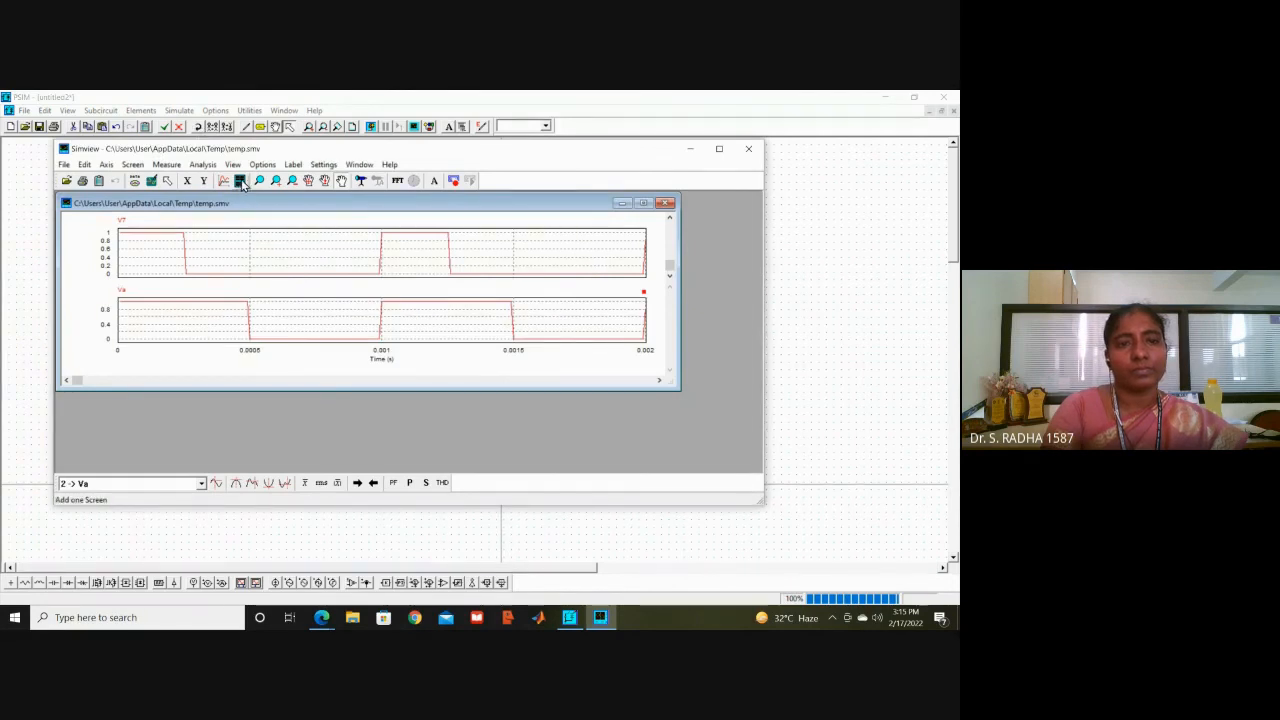
left_click(258, 294)
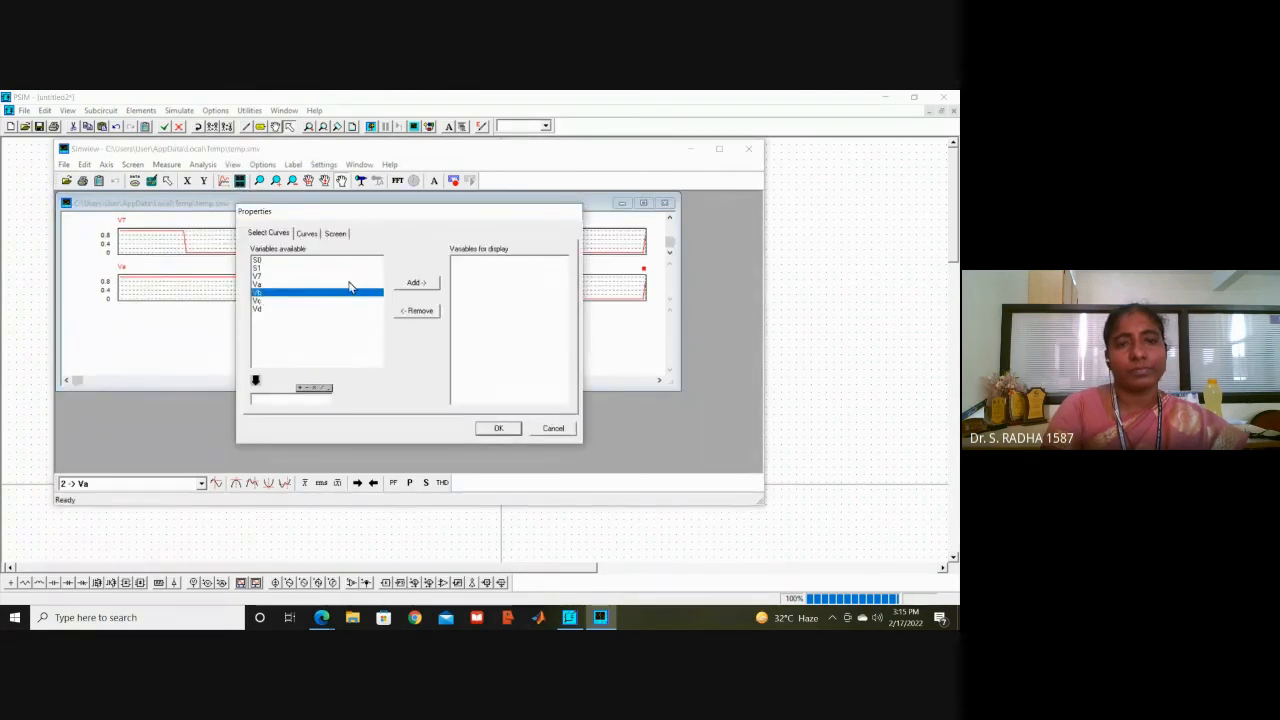
left_click(406, 286)
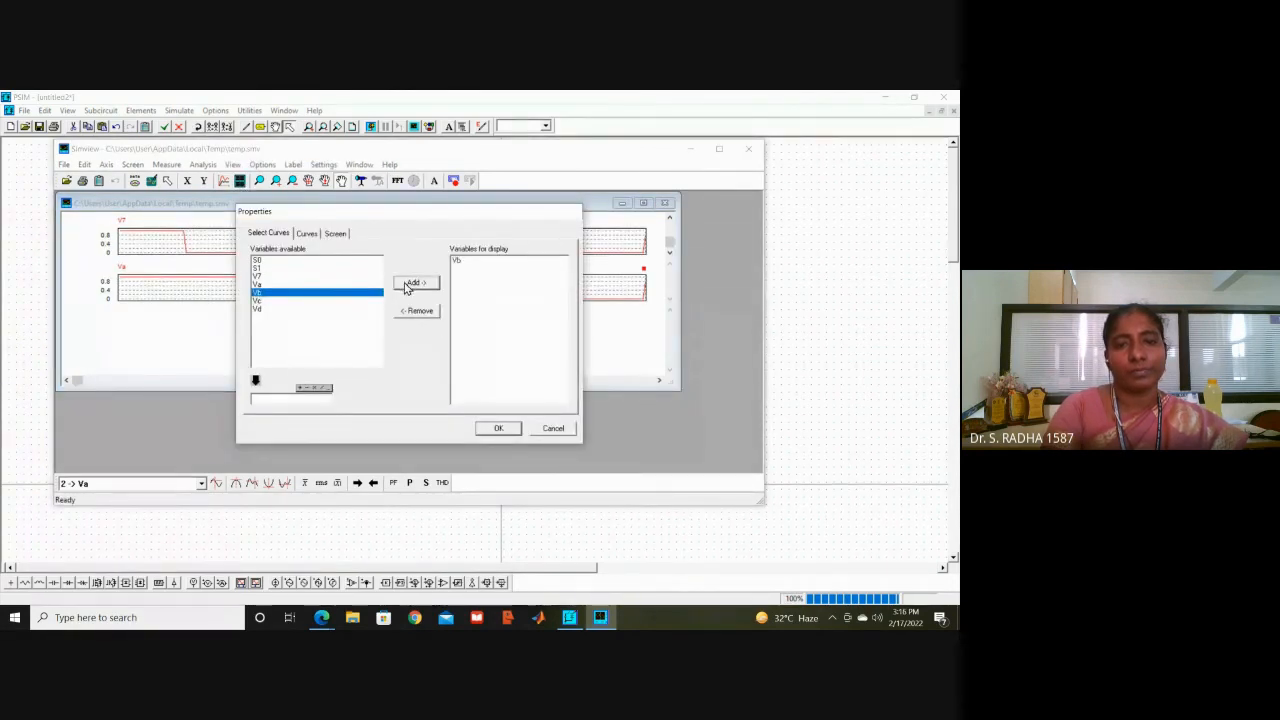
left_click(499, 429)
Step: Add separate plot screens for data inputs Vc and Vd below the Vb waveform
left_click(240, 182)
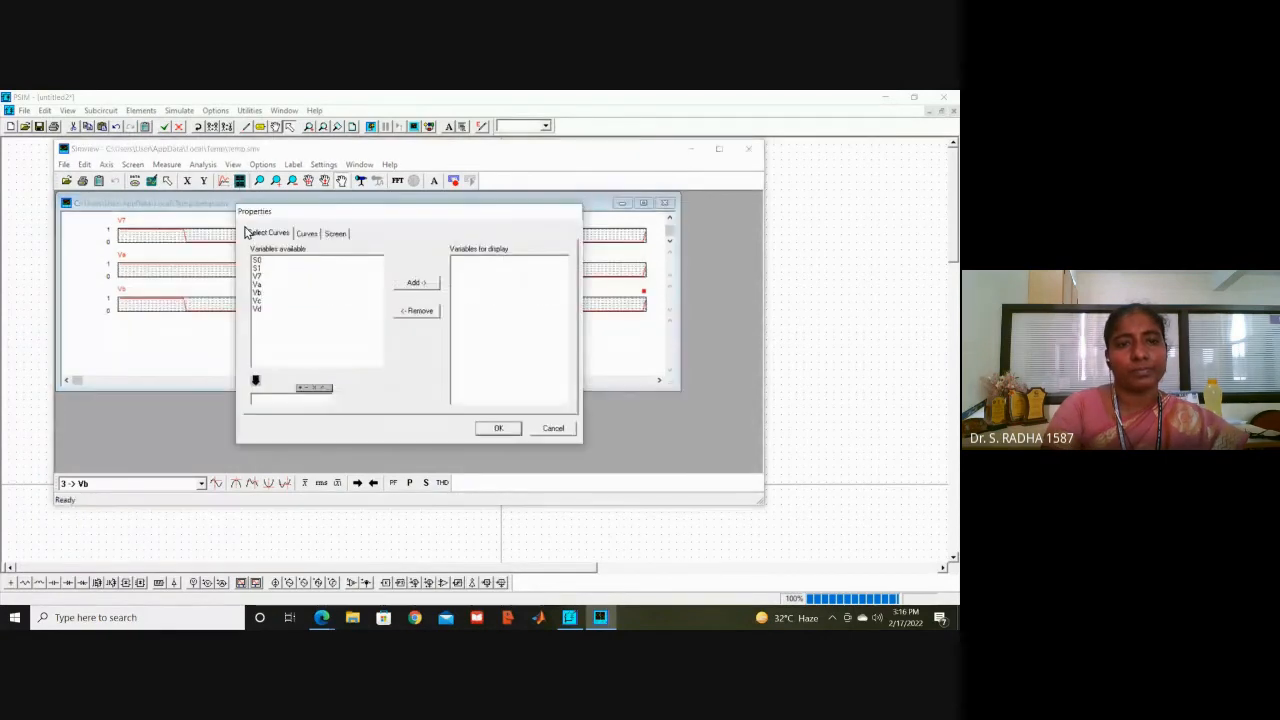
left_click(256, 300)
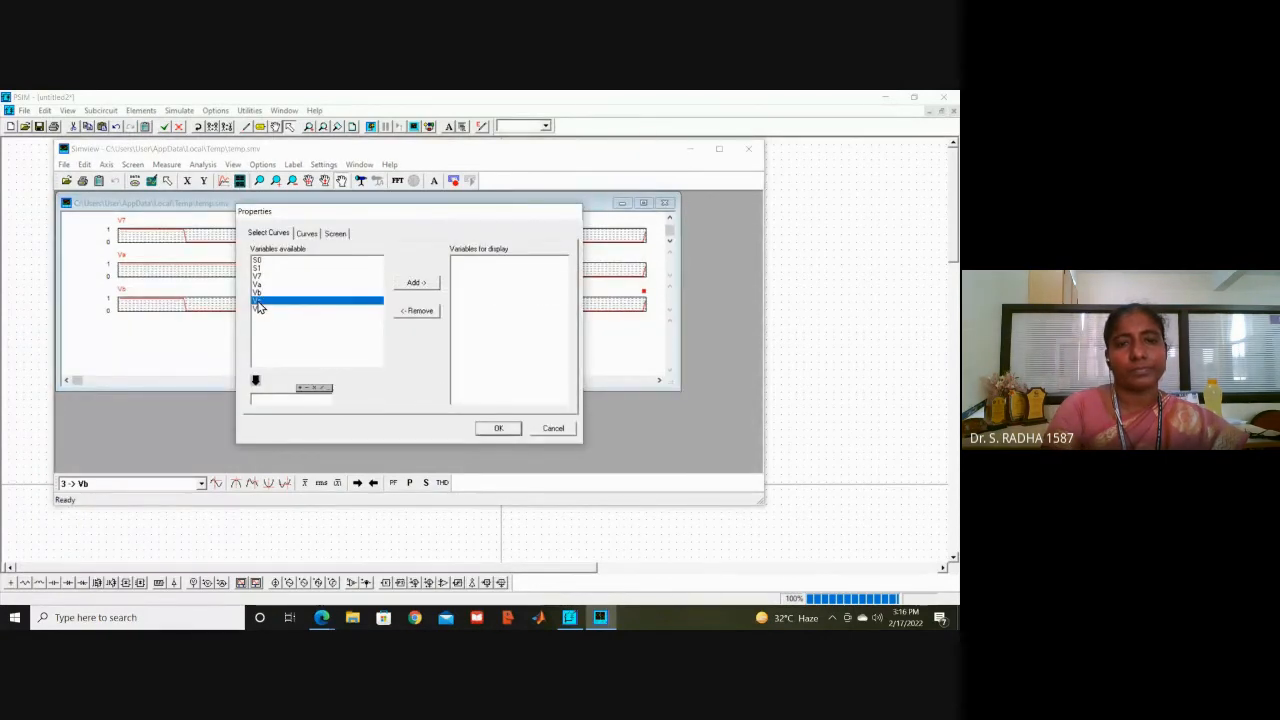
left_click(410, 284)
left_click(500, 429)
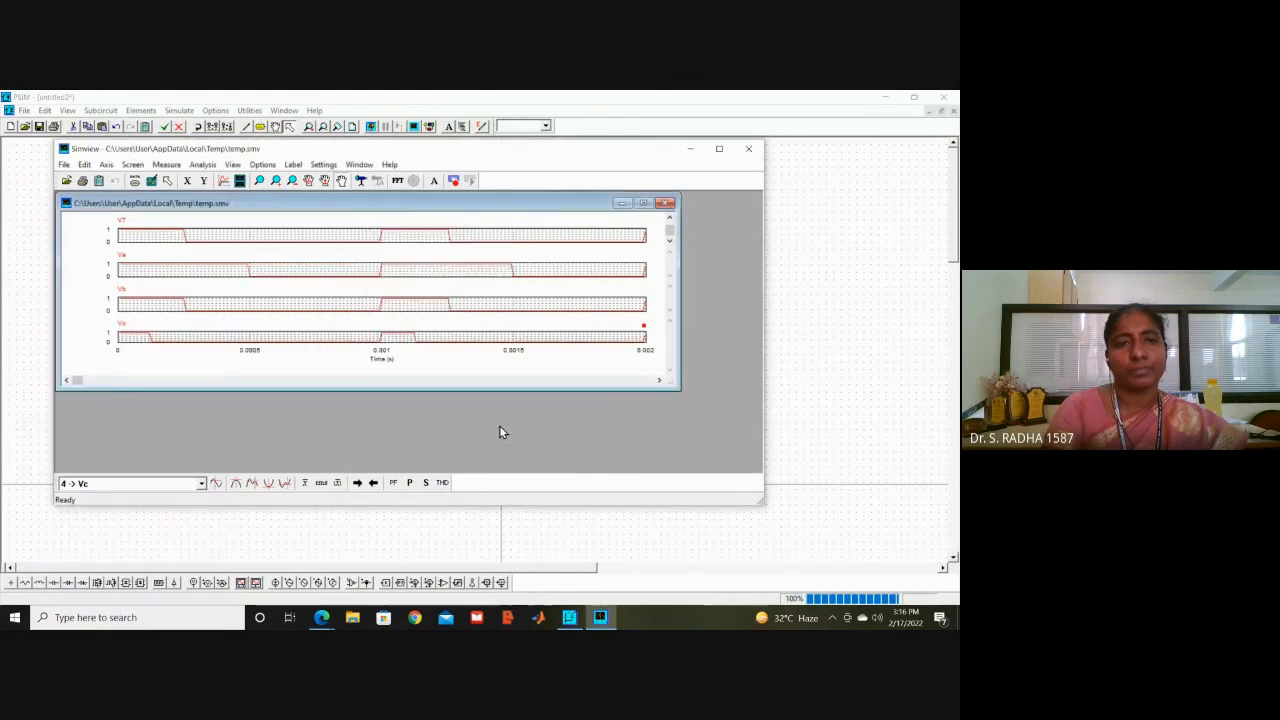
left_click(240, 180)
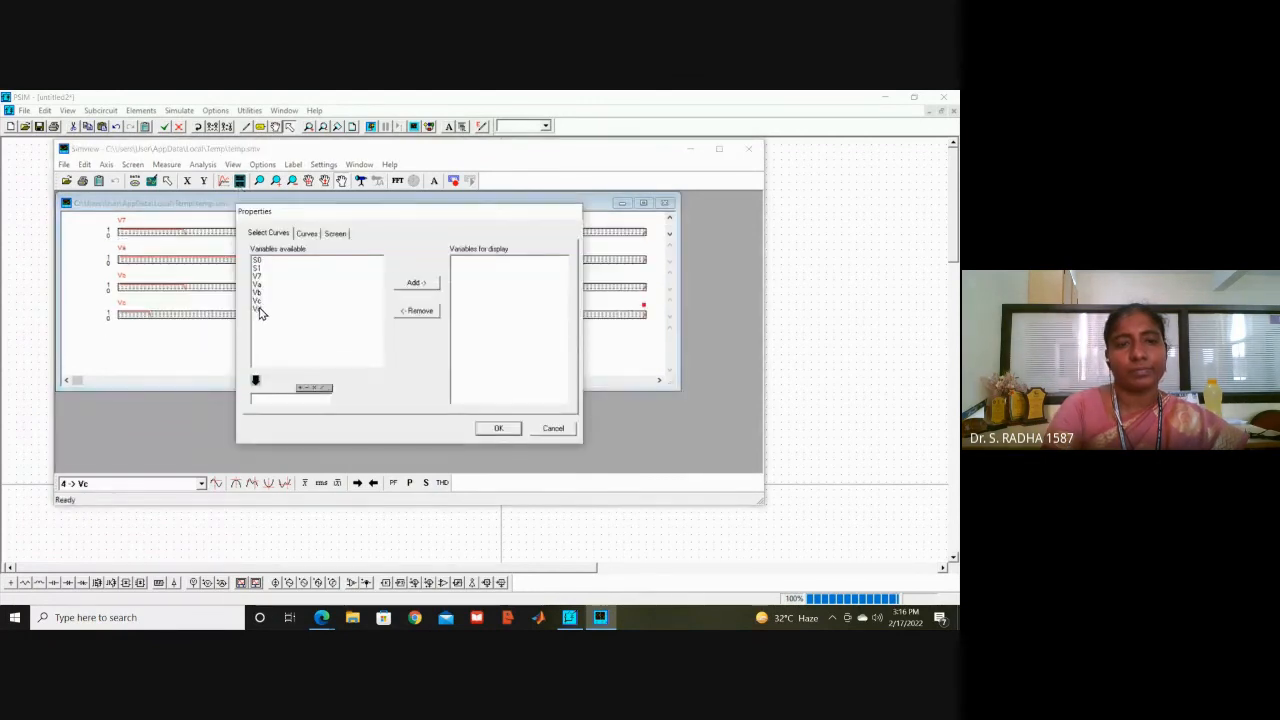
left_click(258, 308)
left_click(410, 286)
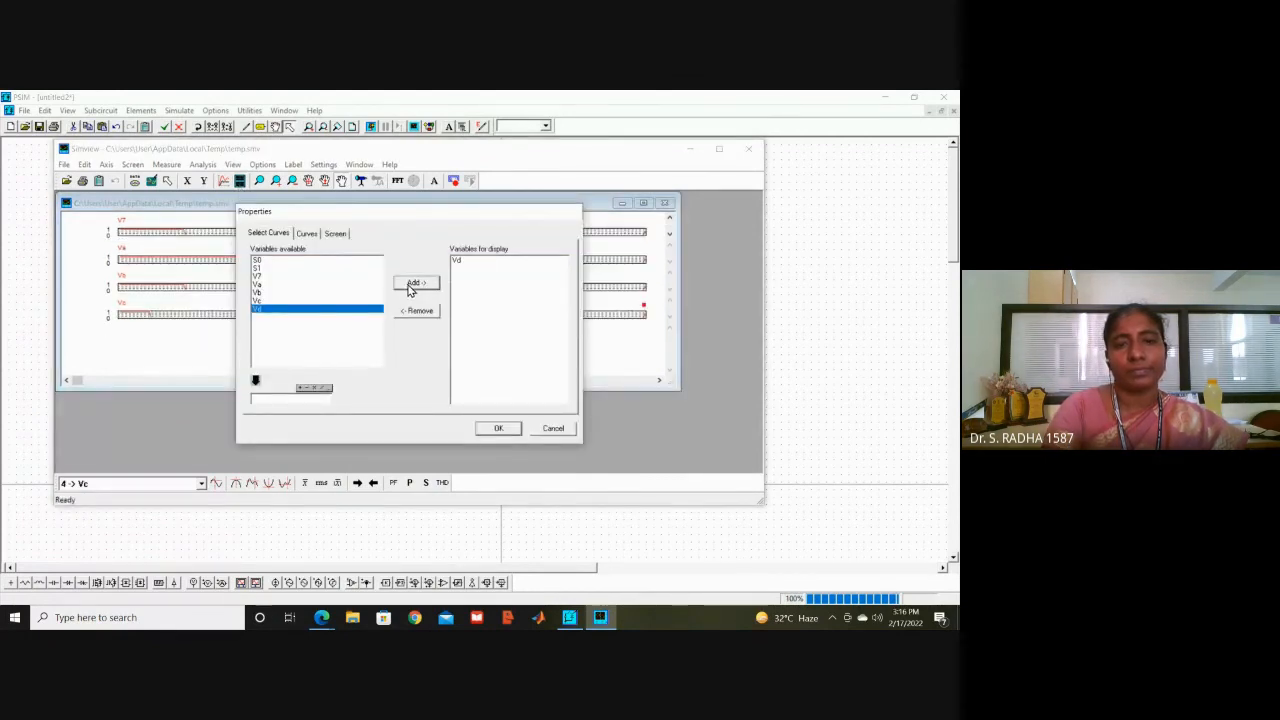
left_click(496, 428)
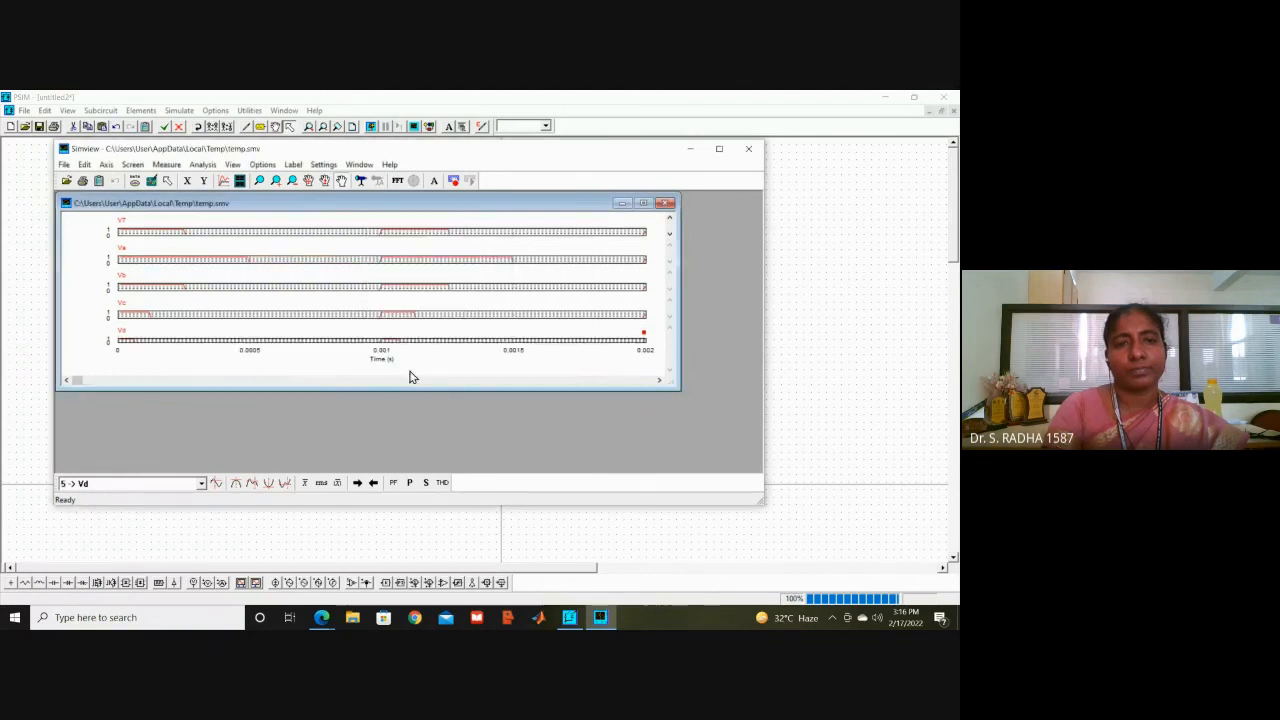
Step: Add a separate plot screen for select signal S1 below the Vd waveform
left_click(240, 181)
left_click(337, 267)
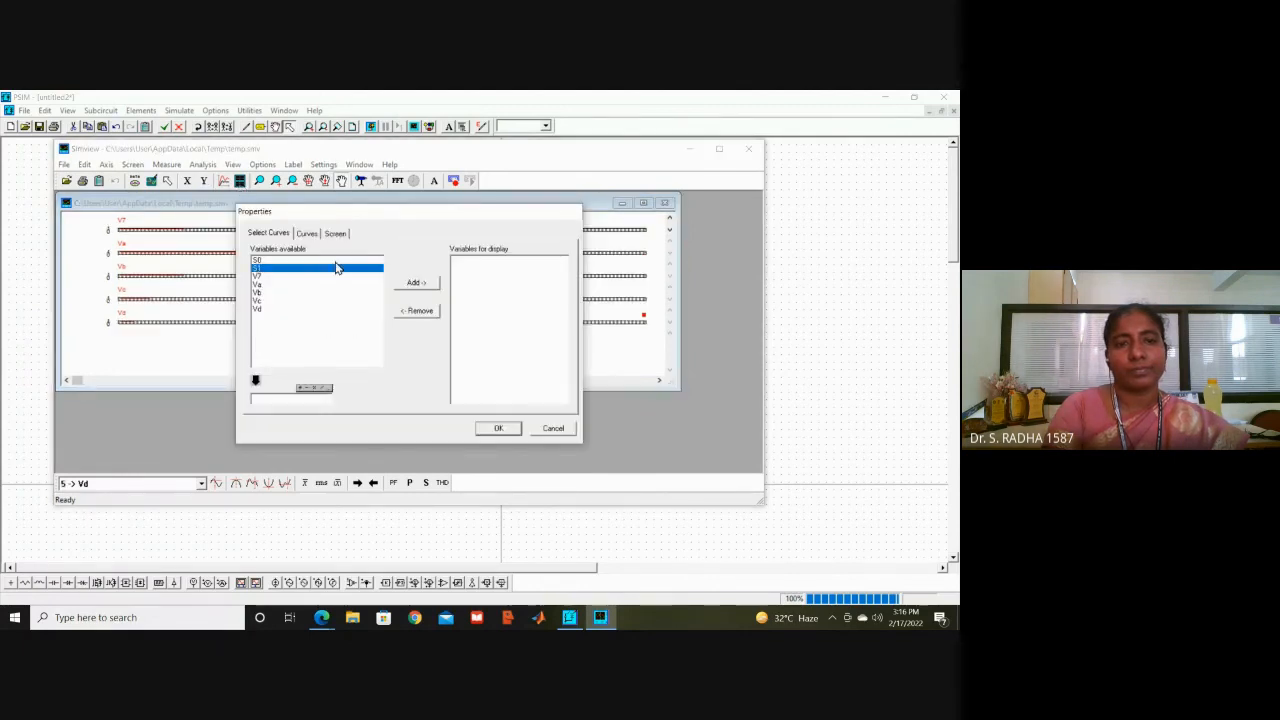
left_click(430, 285)
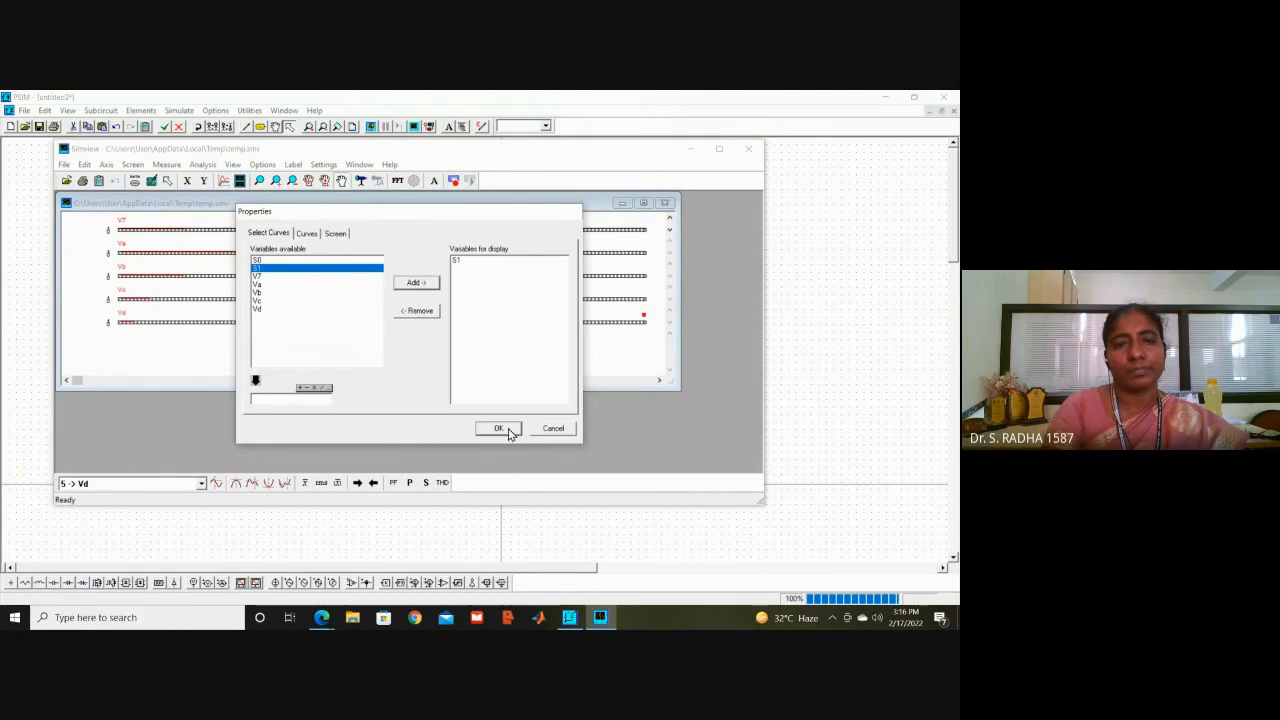
left_click(508, 429)
Step: Add a separate plot screen for select signal S0 below S1, and maximize both the plot and the Simview window
left_click(240, 181)
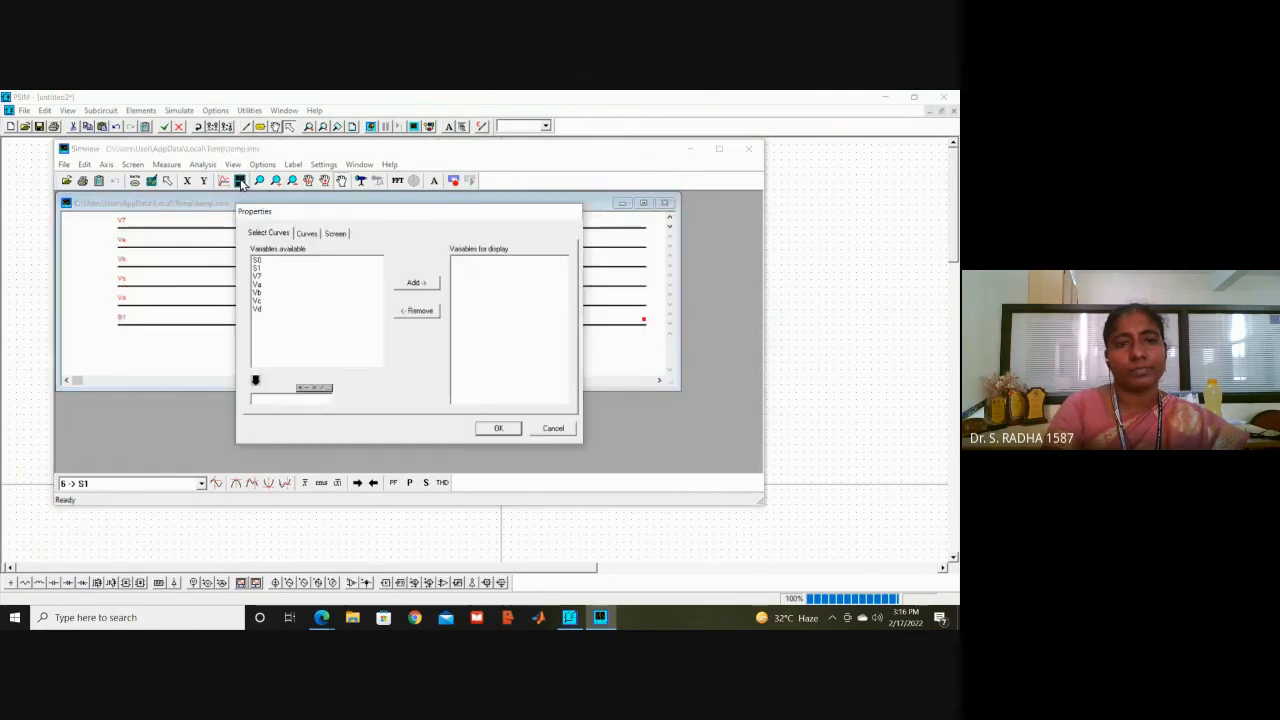
left_click(258, 262)
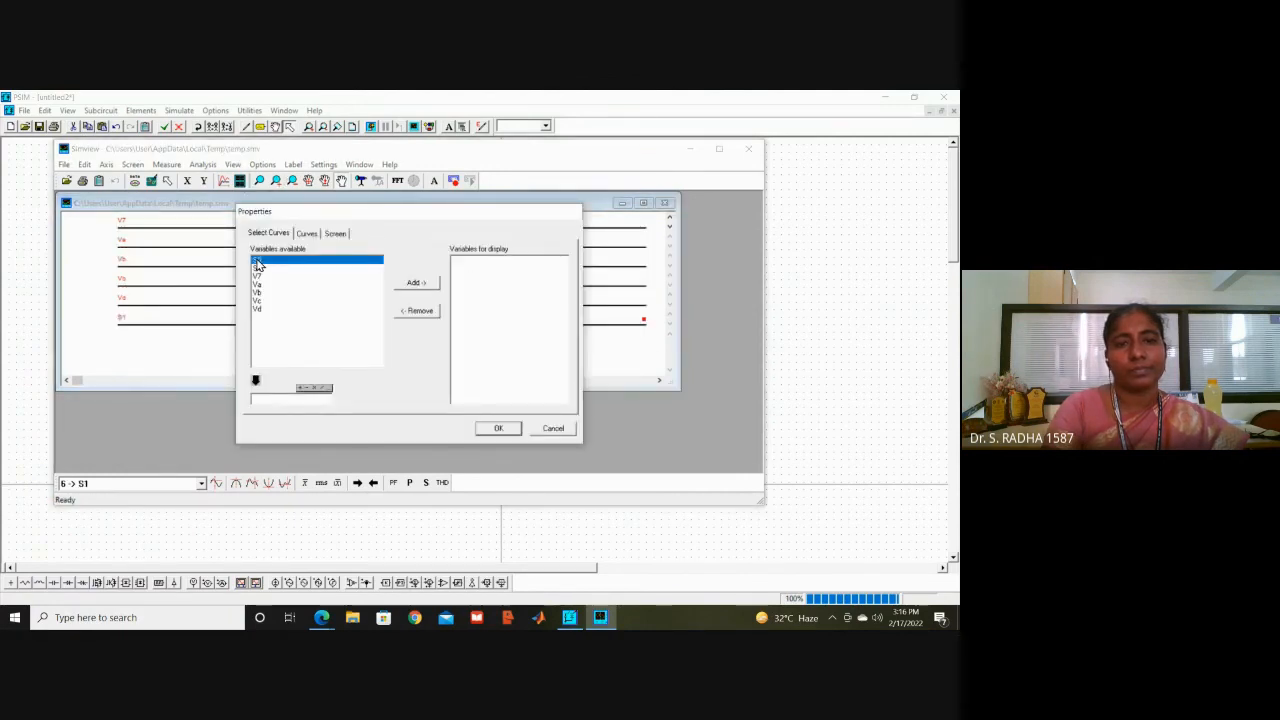
left_click(414, 285)
left_click(497, 429)
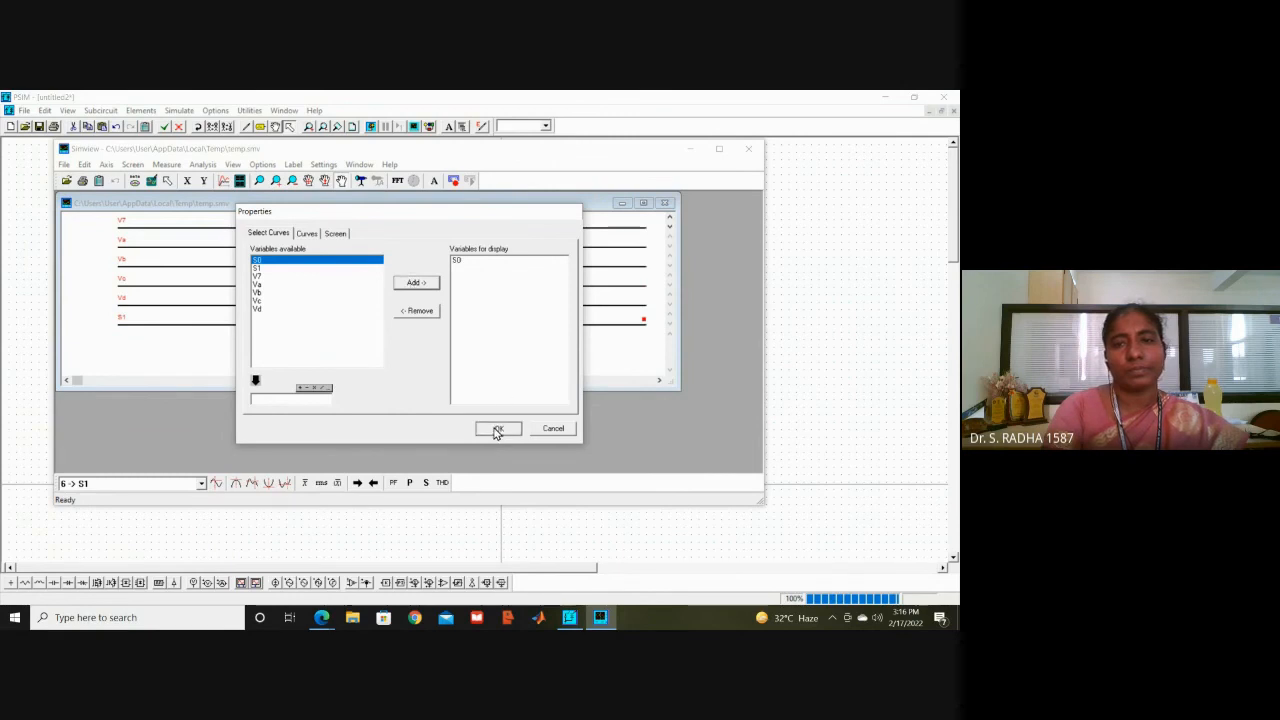
left_click(645, 207)
left_click(719, 149)
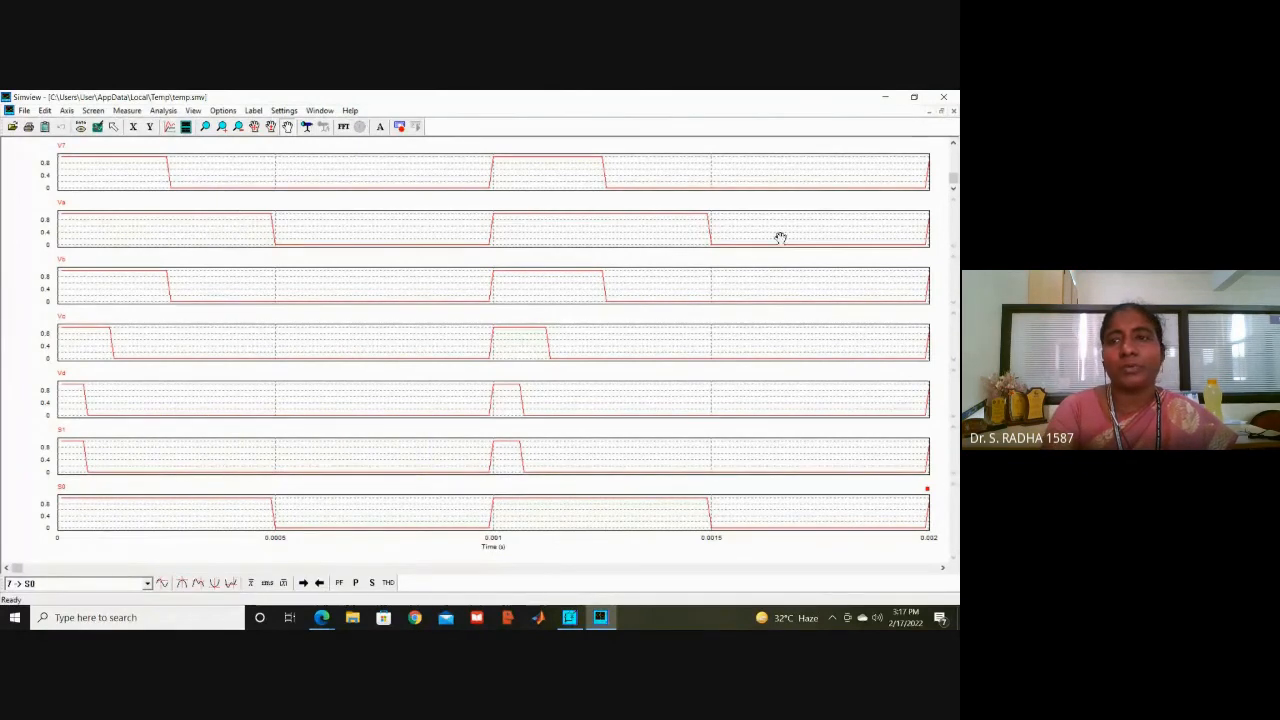
Step: Close the Simview results and switch to the SlideShare MULTIPLEXER page in Edge to view the 4-to-1 multiplexer truth table
left_click(945, 98)
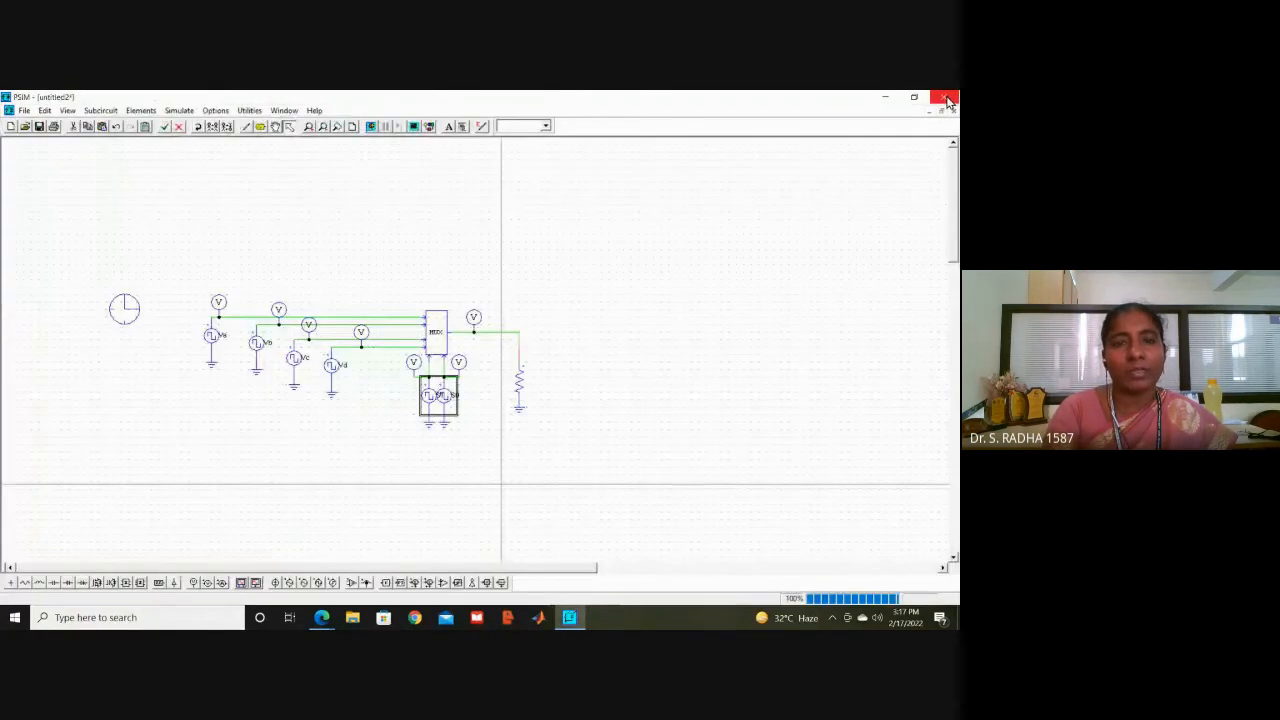
left_click(376, 262)
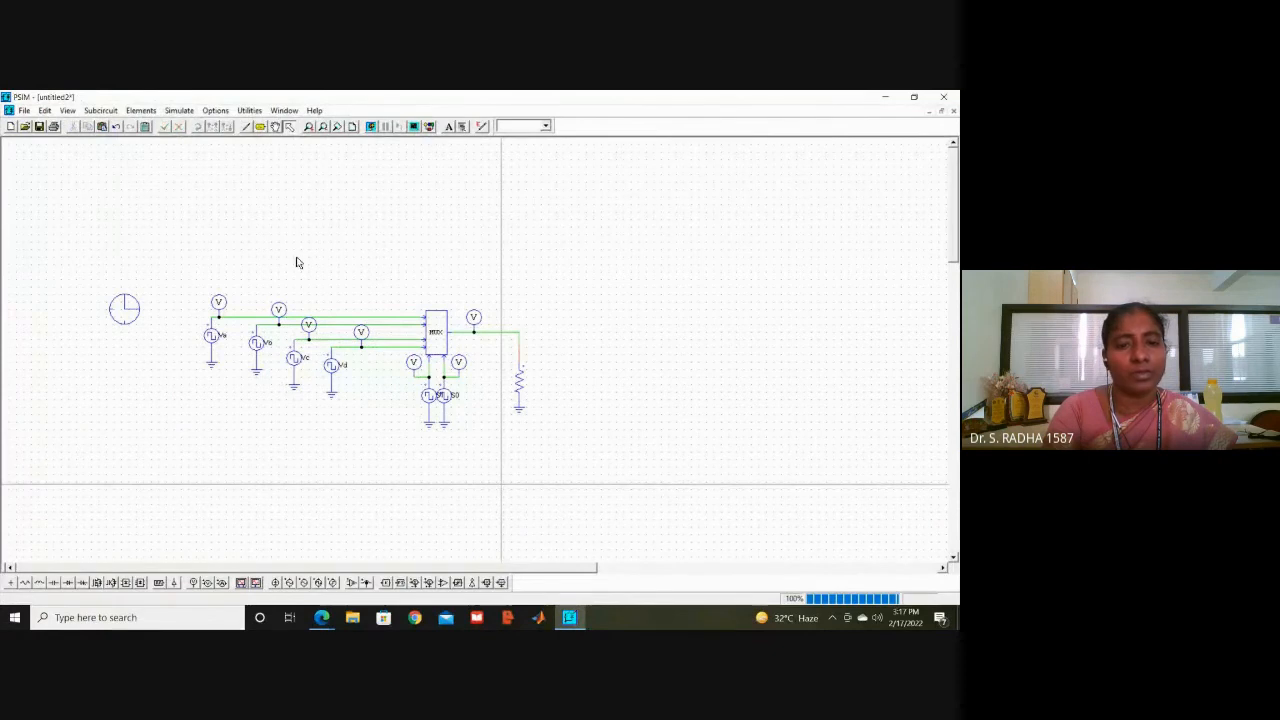
mouse_move(302, 617)
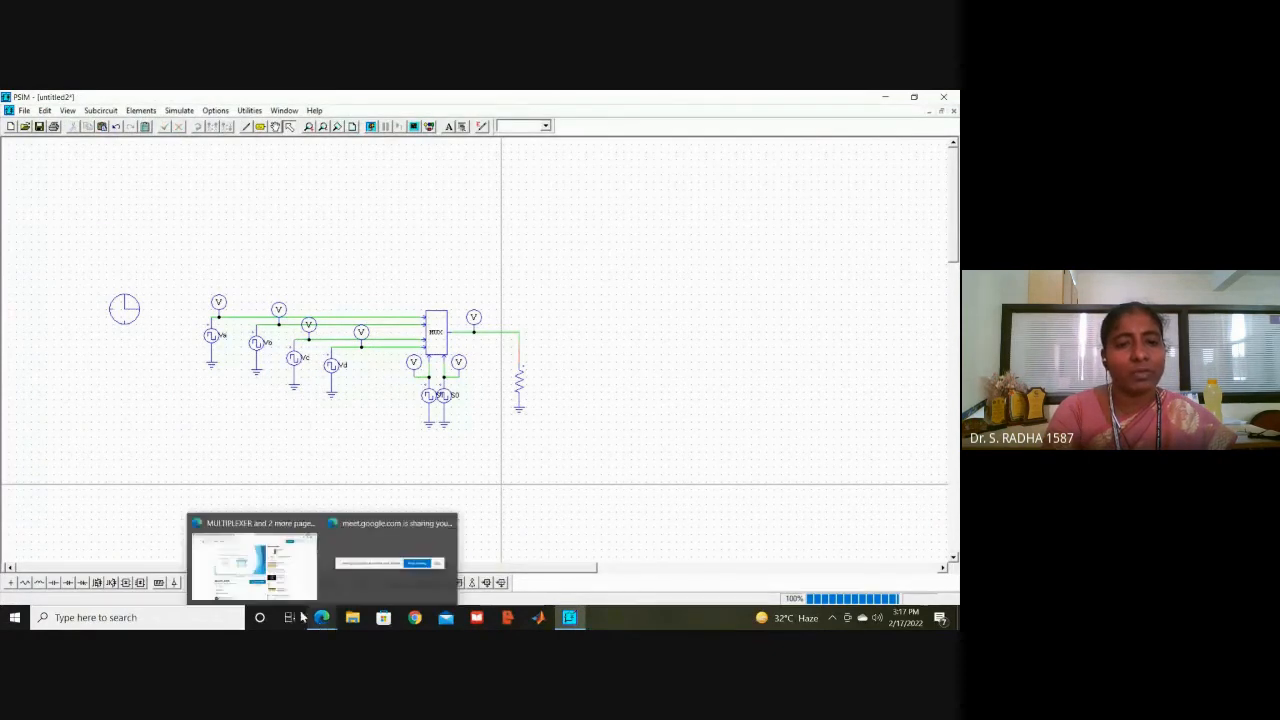
left_click(258, 585)
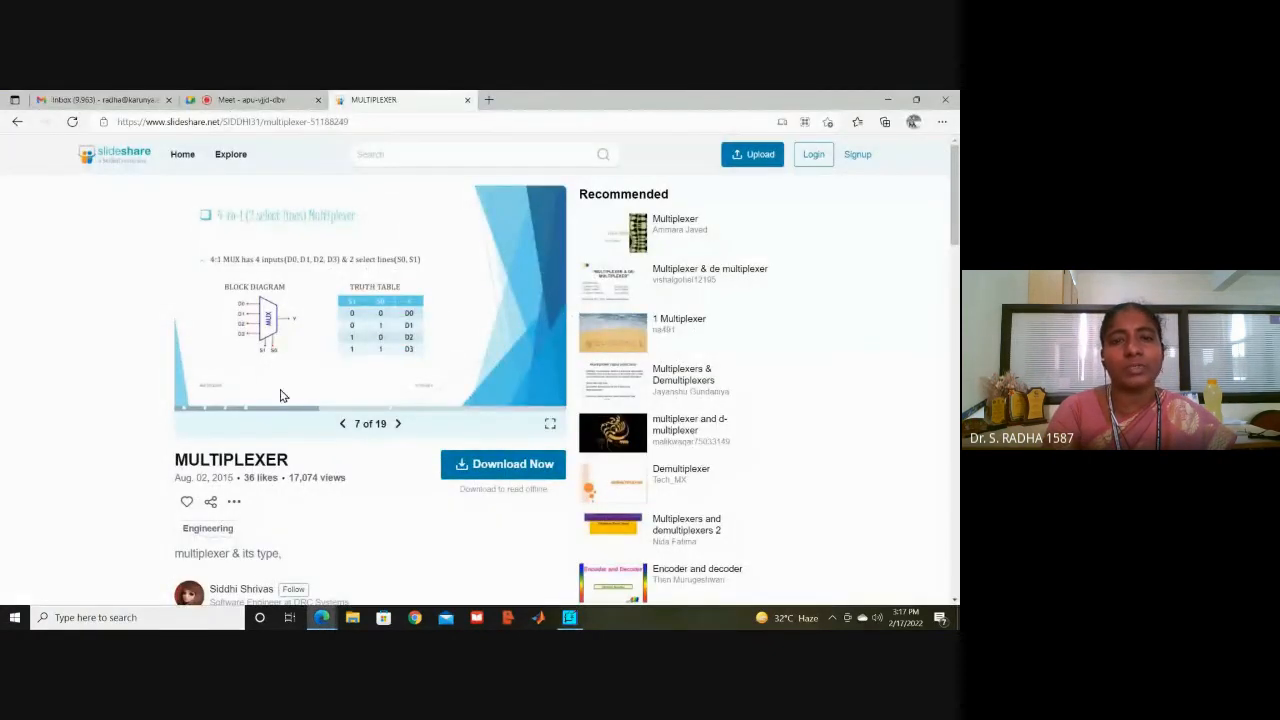